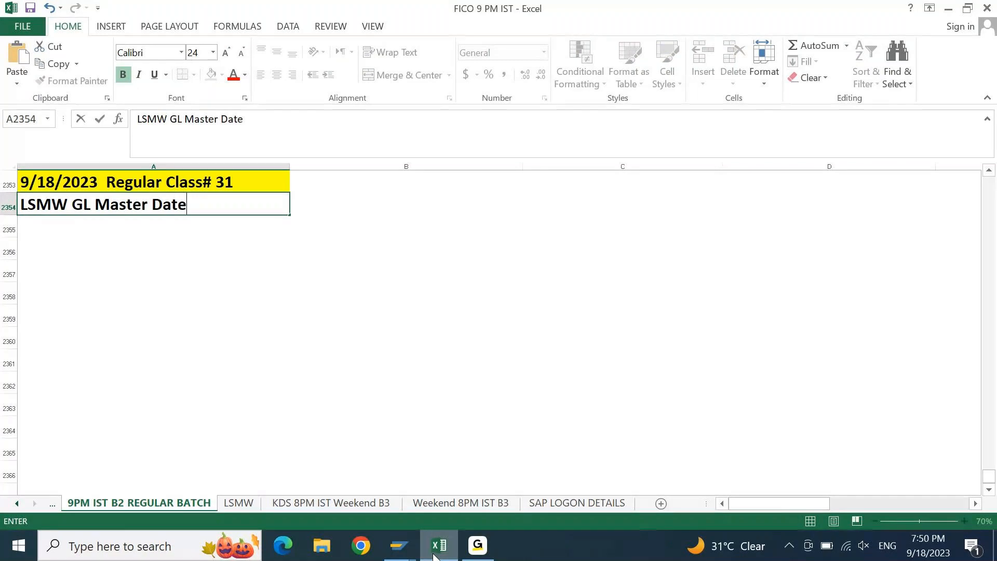
Step: Complete the class note in cell A2354 so it reads "LSMW GL Master Data Upload...."
{"action": "key", "text": "BackSpace"}
{"action": "key", "text": "BackSpace"}
{"action": "type", "text": "a Upload...."}
{"action": "key", "text": "Return"}
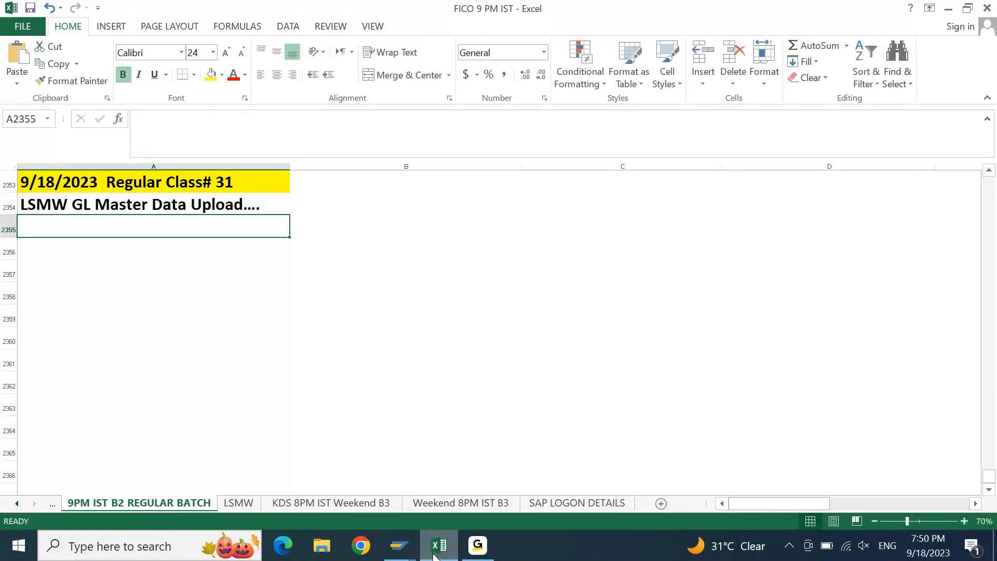
{"action": "key", "text": "Up"}
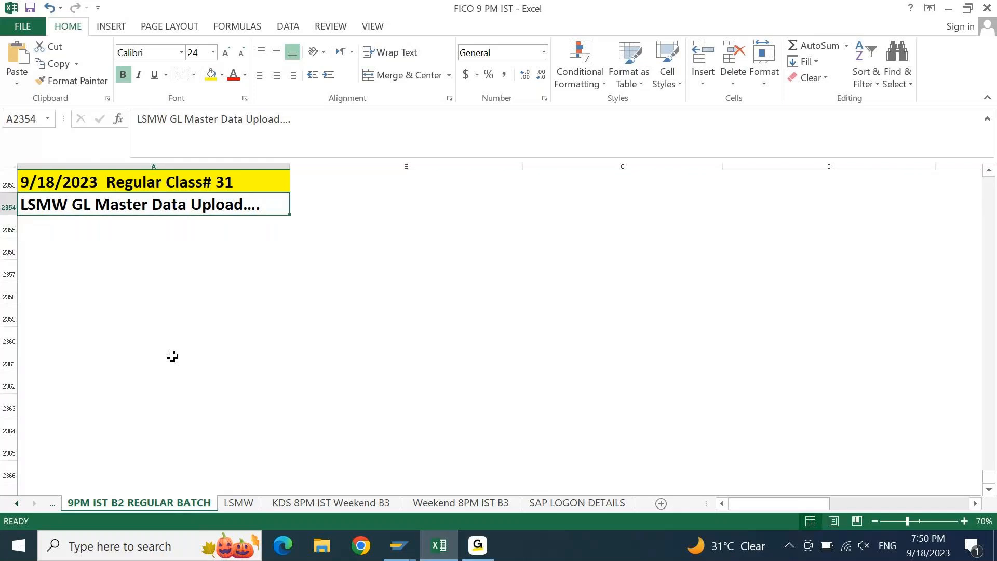
Step: Enter "LTMC GL Master Data Upload..." in cell A2355, below the LSMW note
{"action": "key", "text": "Down"}
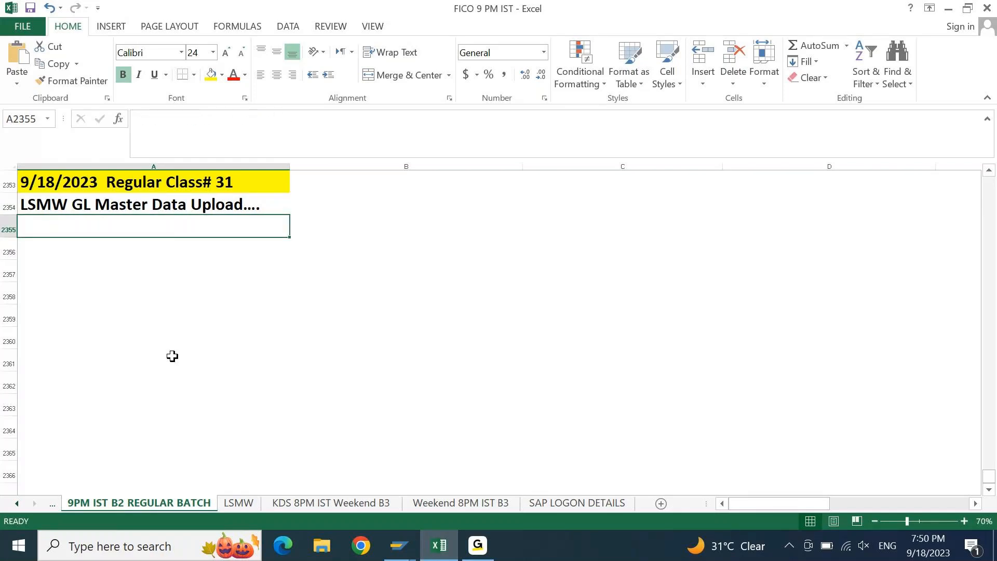
{"action": "type", "text": "LTMC "}
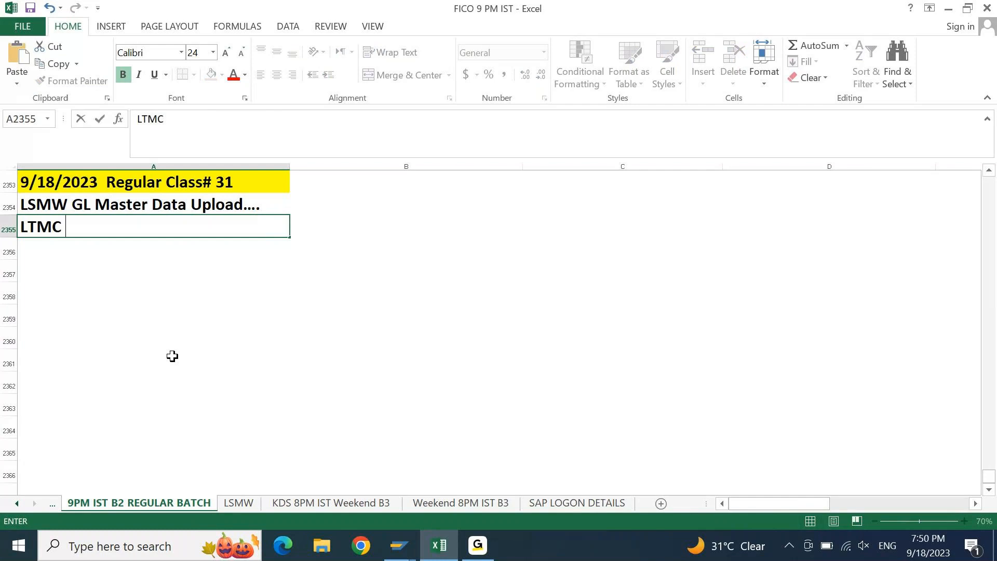
{"action": "type", "text": "GL Master "}
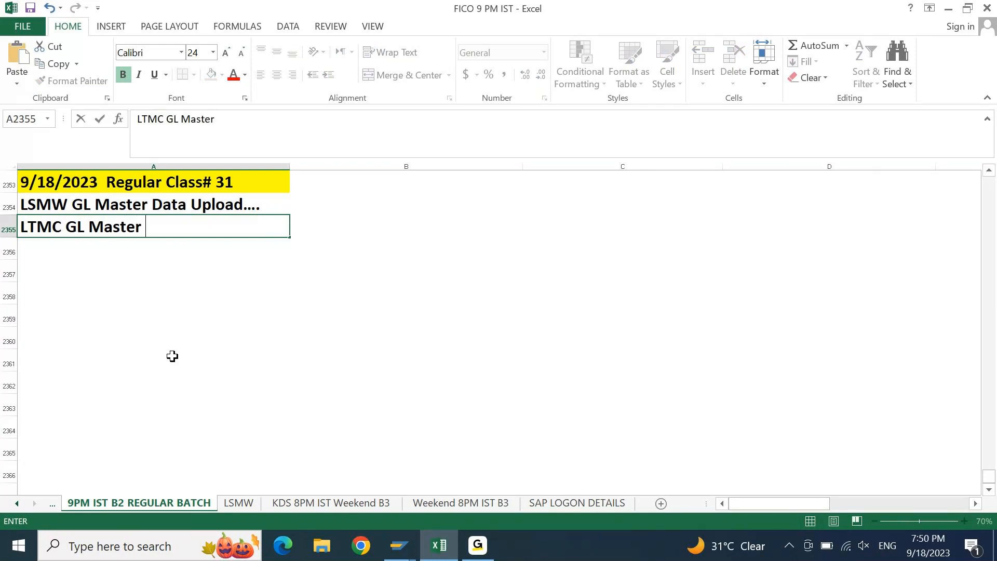
{"action": "type", "text": "Data Uplo"}
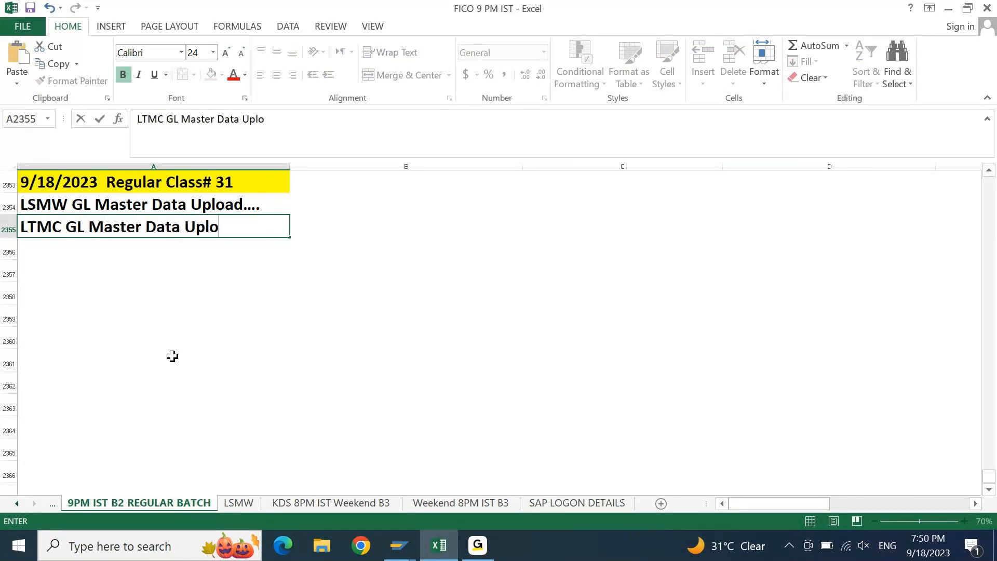
{"action": "type", "text": "ad..."}
{"action": "key", "text": "Return"}
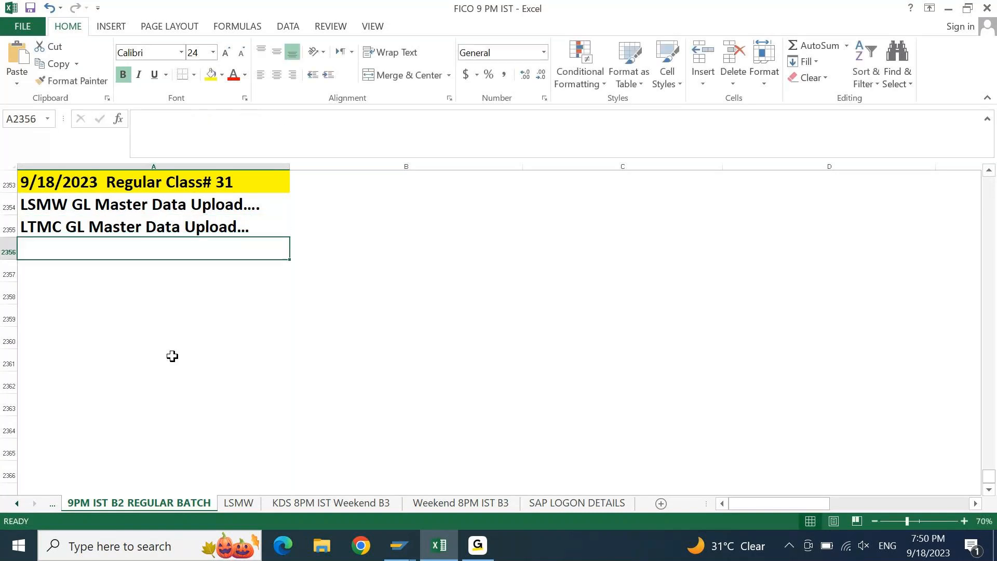
Step: Add the remark "This is applicable until 1909 Versions only." in cell B2355 beside the LTMC note
{"action": "key", "text": "Up"}
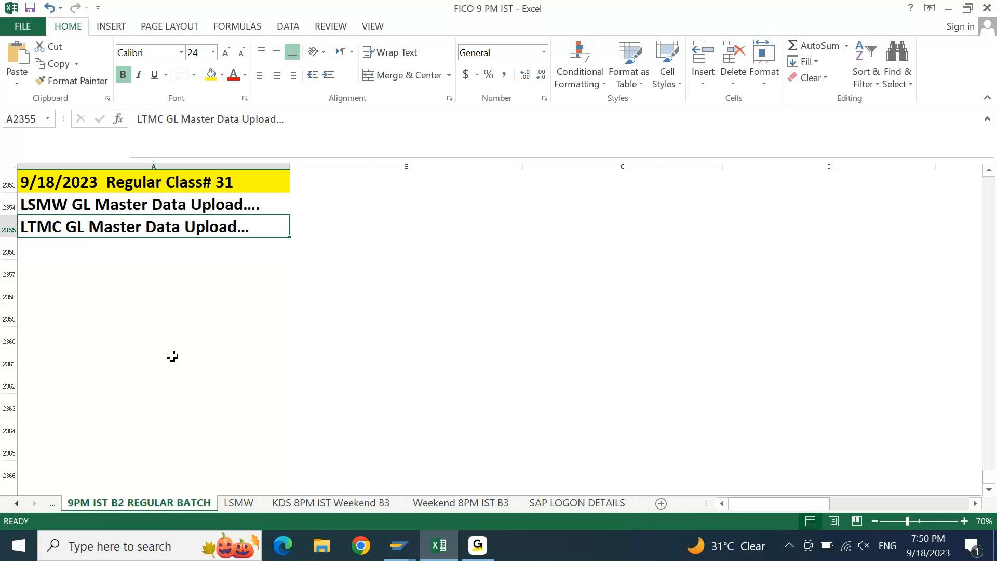
{"action": "key", "text": "Right"}
{"action": "type", "text": "T"}
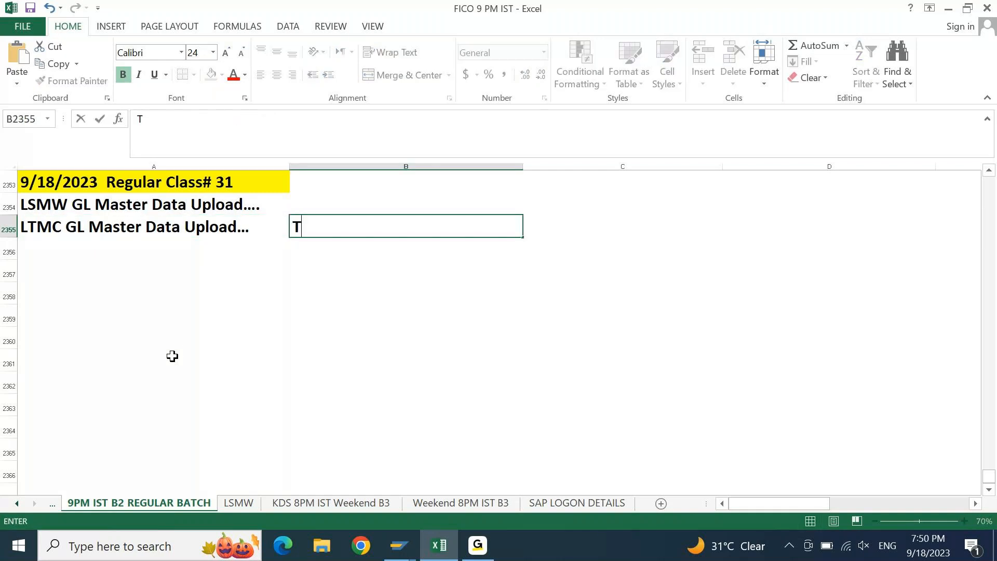
{"action": "type", "text": "his is appl"}
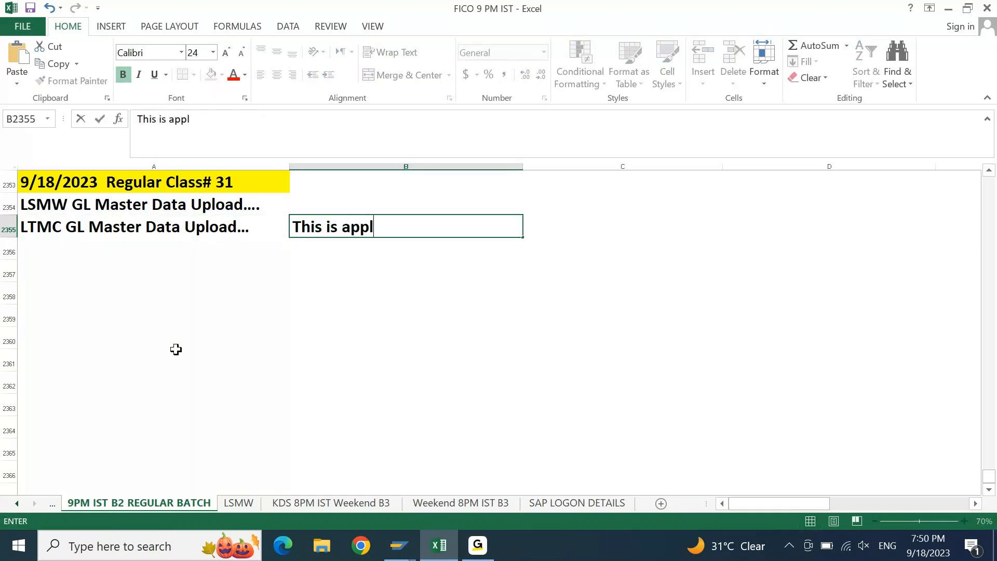
{"action": "type", "text": "icable unti"}
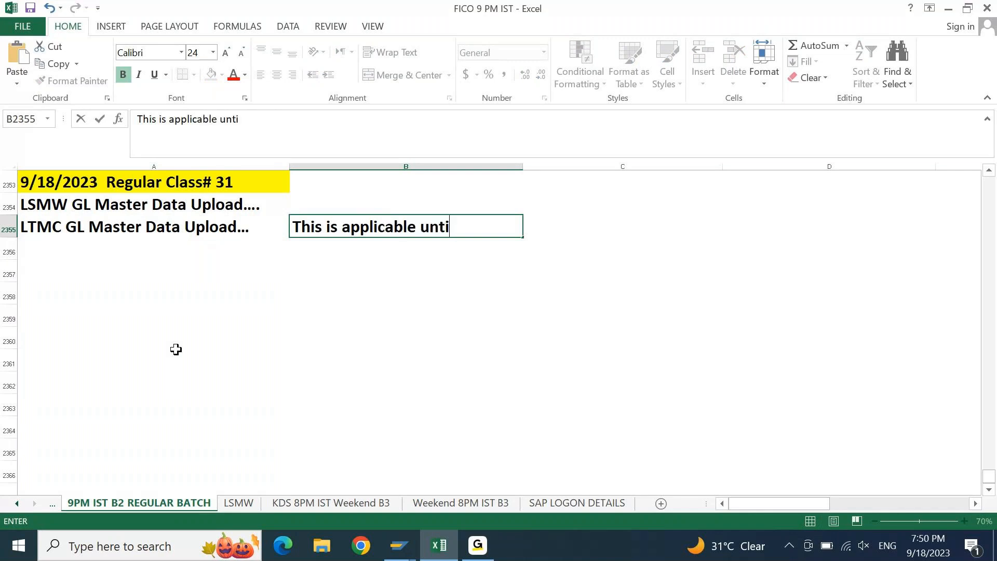
{"action": "type", "text": "l 1909 Versio"}
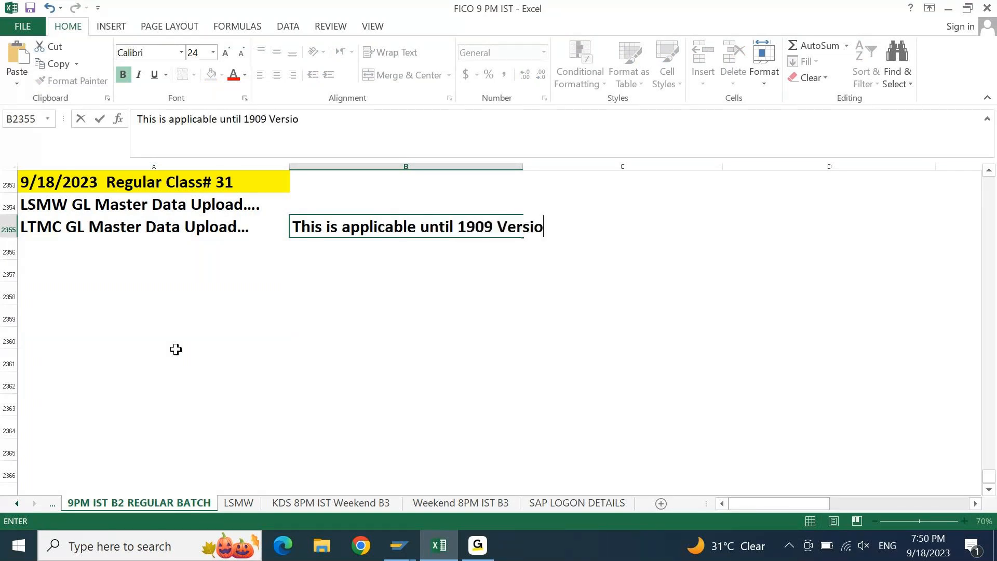
{"action": "type", "text": "ns only."}
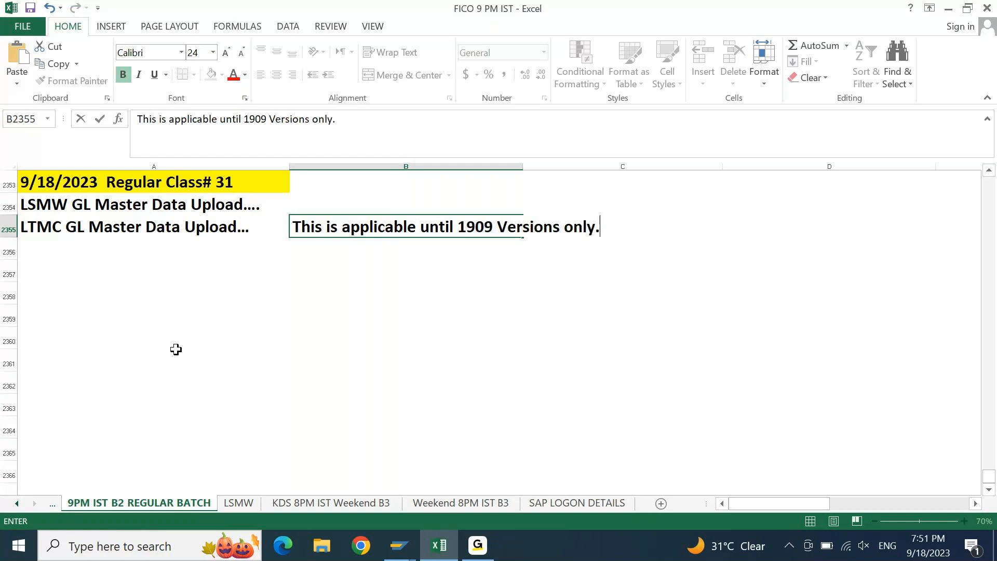
{"action": "key", "text": "Return"}
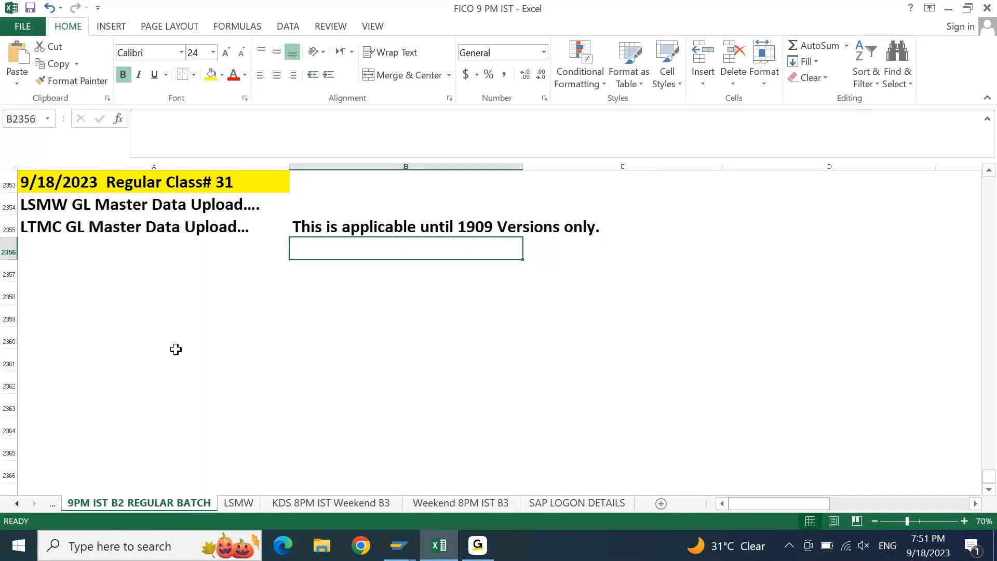
{"action": "key", "text": "Up"}
{"action": "key", "text": "Left"}
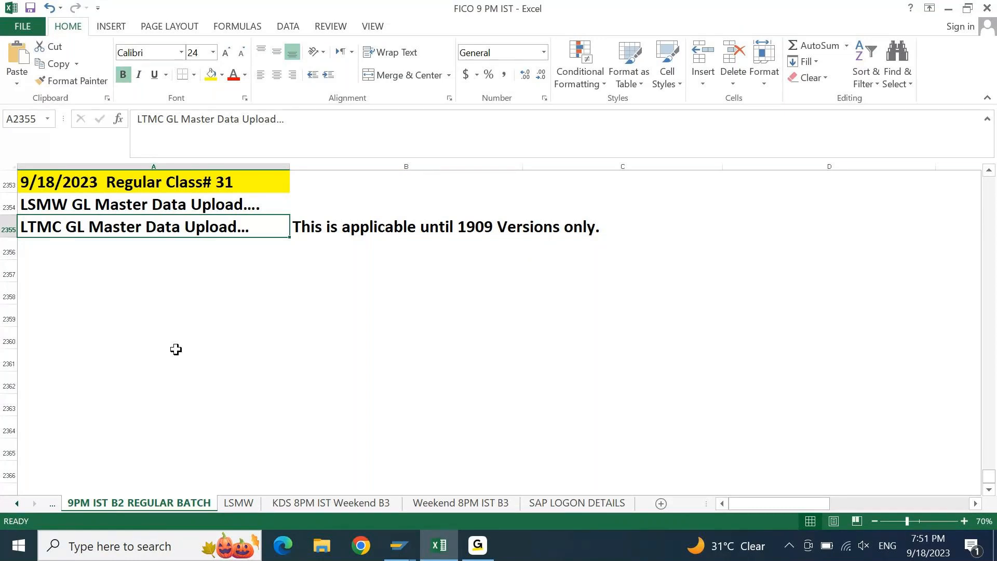
Step: Switch to SAP Logon, open the S4 1909 connection and log on with the user name and password
{"action": "left_click", "coordinate": [399, 537]}
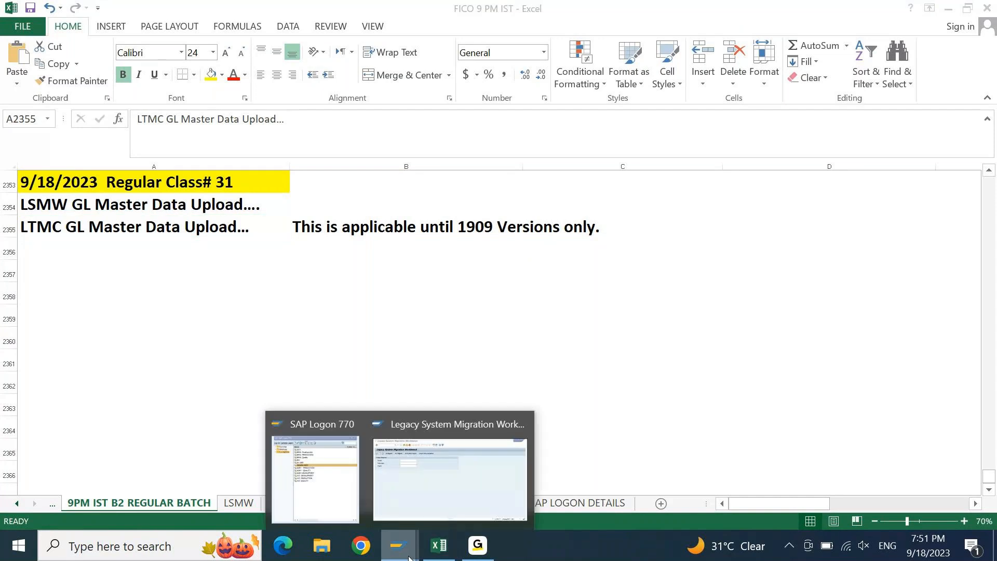
{"action": "left_click", "coordinate": [333, 487]}
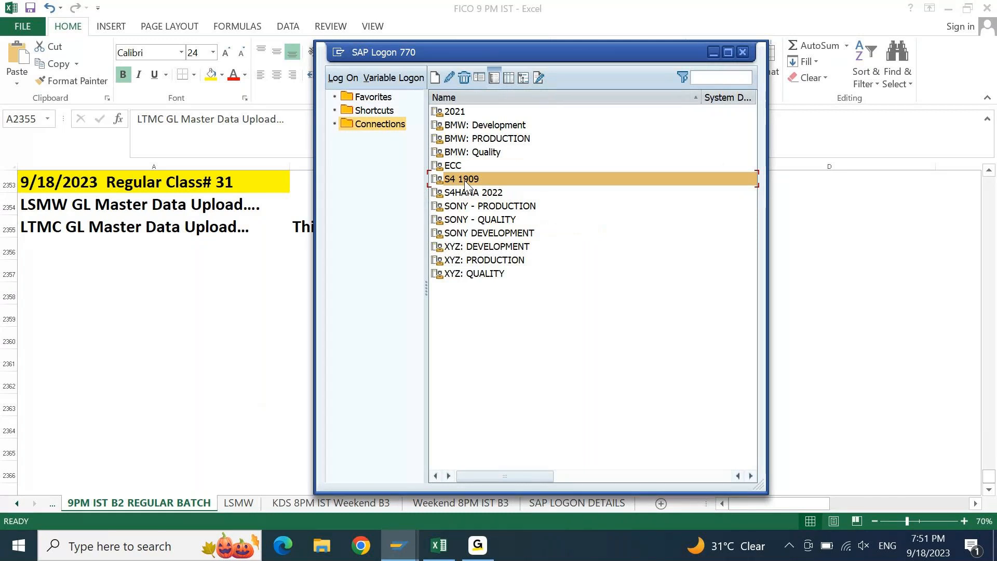
{"action": "double_click", "coordinate": [464, 180]}
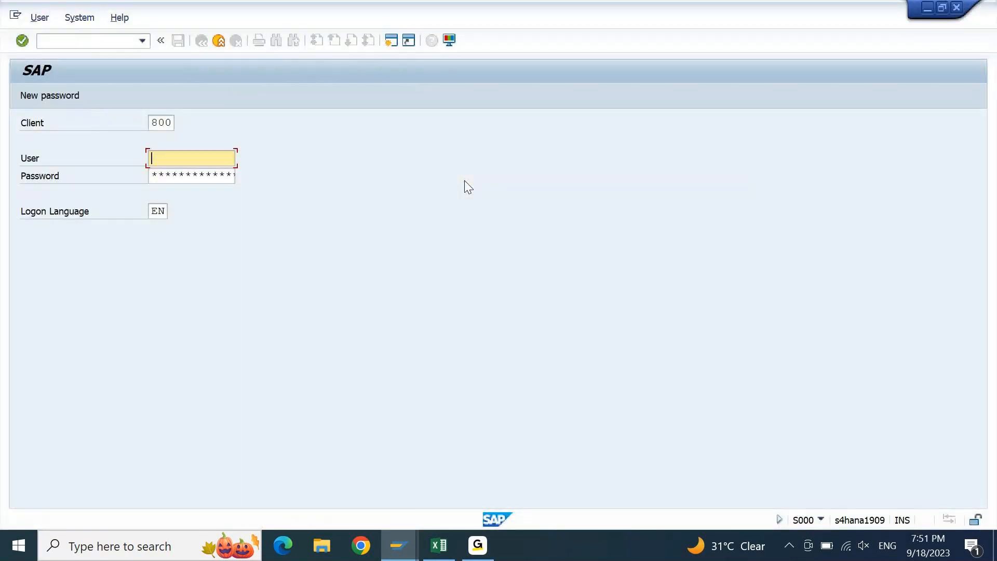
{"action": "type", "text": "ajay"}
{"action": "key", "text": "Tab"}
{"action": "type", "text": "***"}
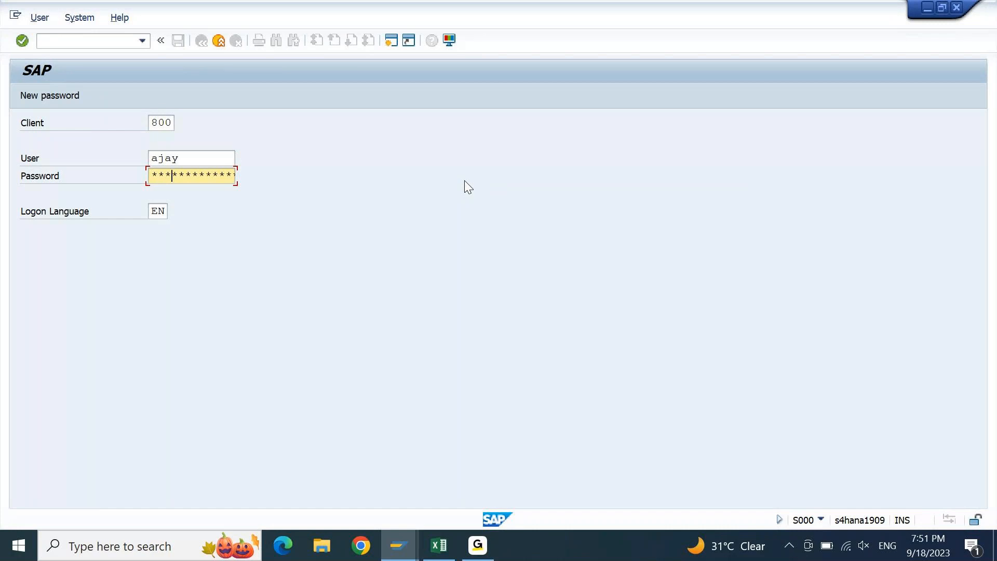
{"action": "key", "text": "Return"}
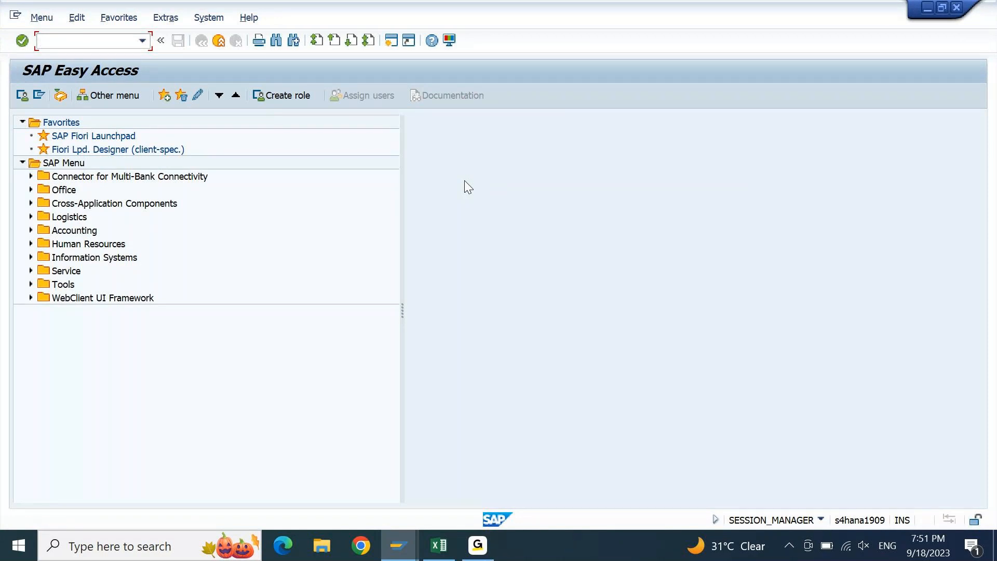
Step: Look through the company code global data list in transaction OBY6 and return to SAP Easy Access
{"action": "type", "text": "oby6"}
{"action": "key", "text": "Return"}
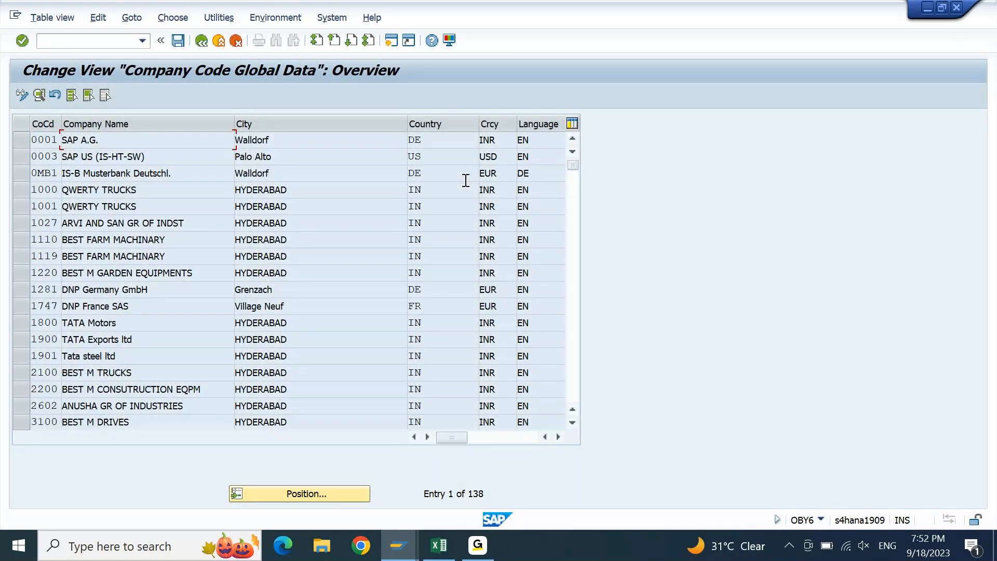
{"action": "scroll", "coordinate": [466, 180], "scroll_direction": "down", "scroll_amount": 1}
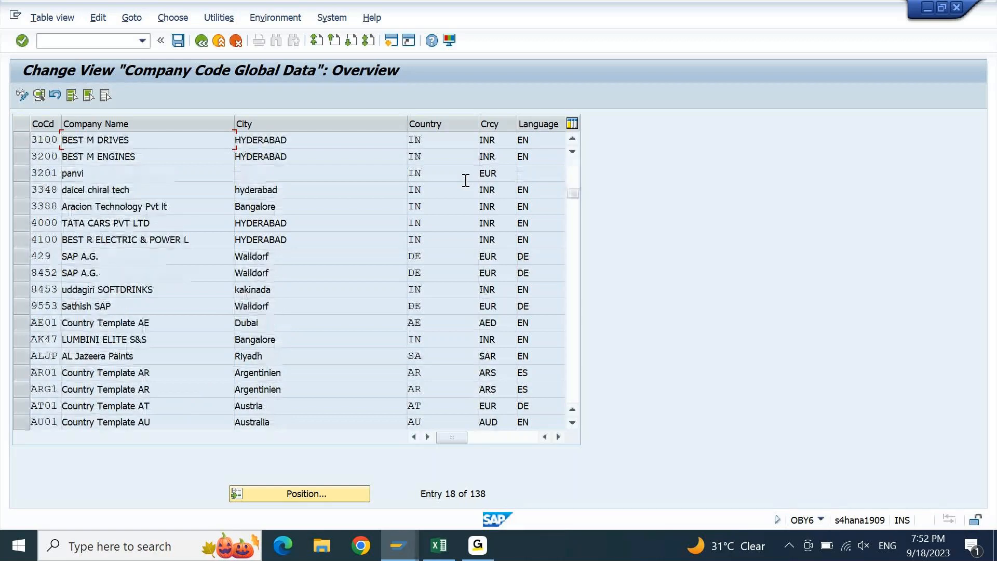
{"action": "scroll", "coordinate": [466, 180], "scroll_direction": "down", "scroll_amount": 2}
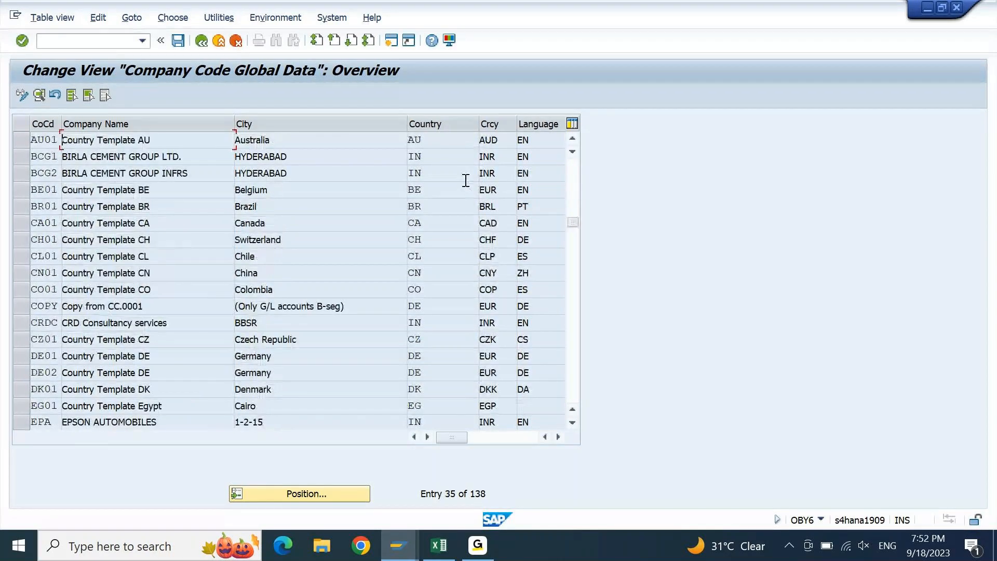
{"action": "scroll", "coordinate": [466, 181], "scroll_direction": "down", "scroll_amount": 1}
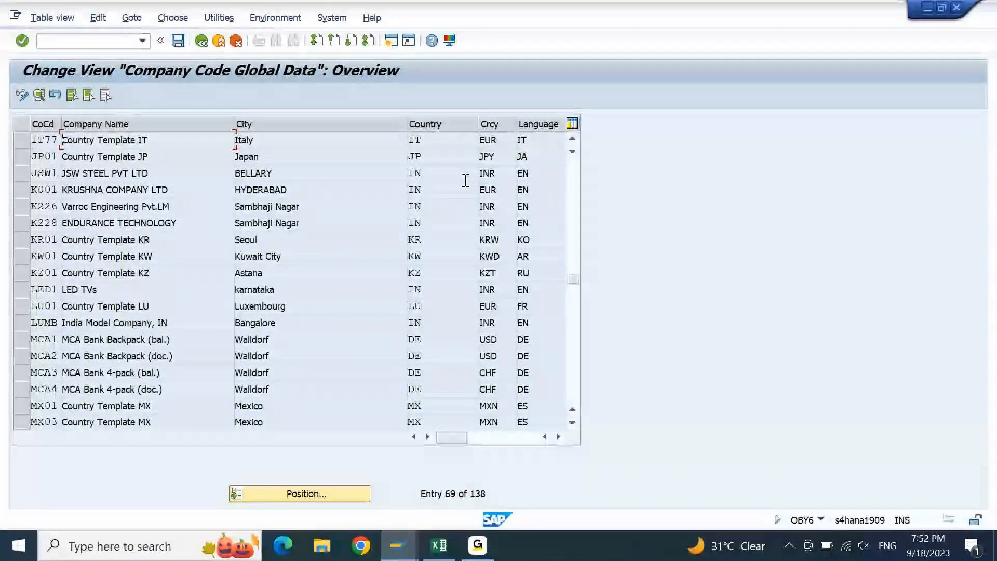
{"action": "scroll", "coordinate": [466, 181], "scroll_direction": "down", "scroll_amount": 3}
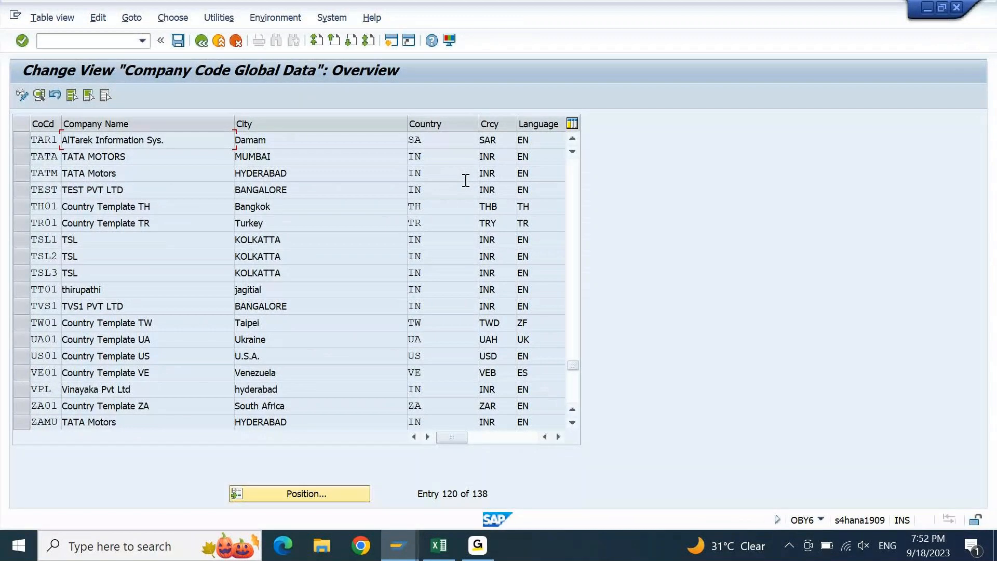
{"action": "key", "text": "F3"}
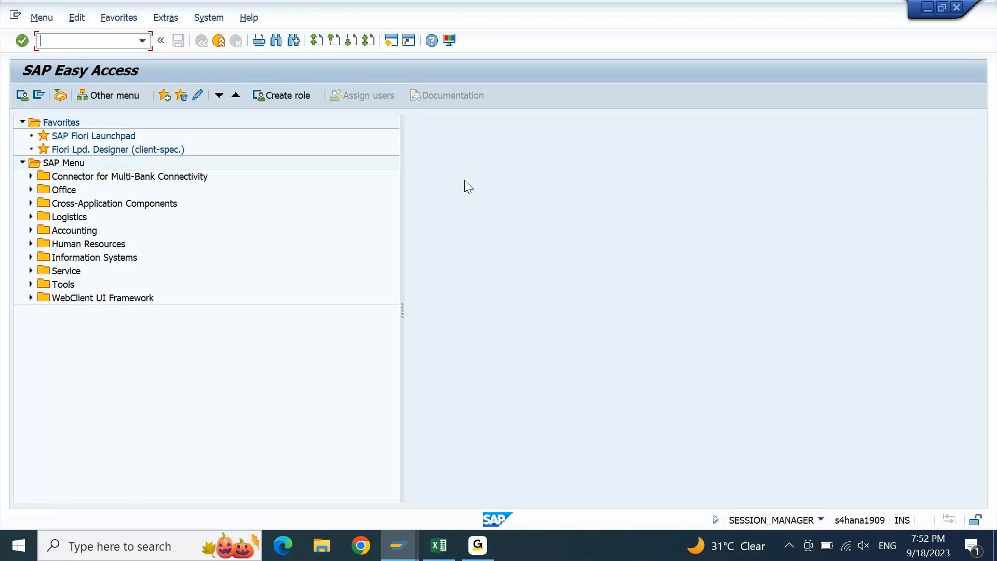
Step: View the central G/L account screen in transaction FS00 and return to SAP Easy Access
{"action": "type", "text": "fs00"}
{"action": "key", "text": "Return"}
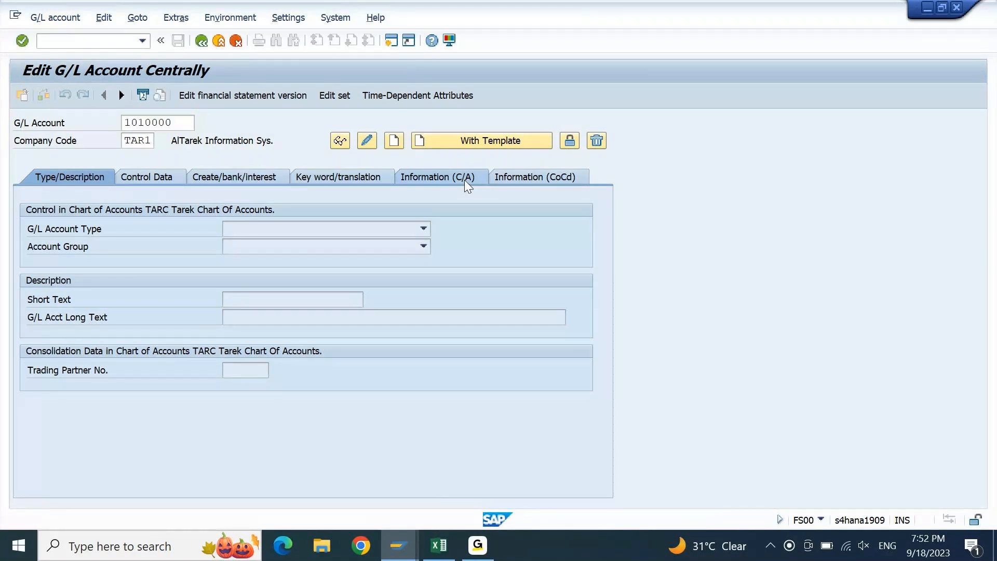
{"action": "key", "text": "F3"}
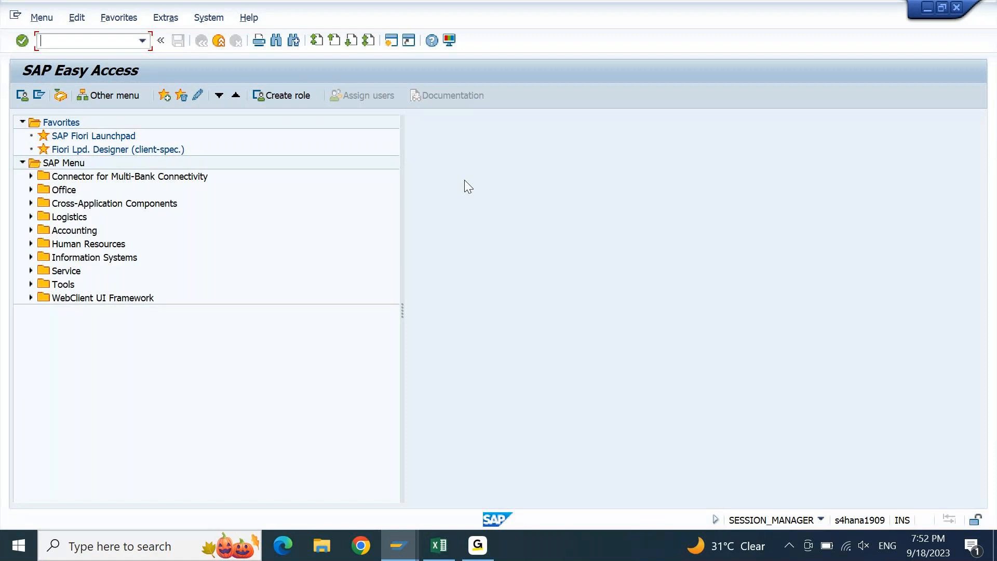
Step: Start transaction SE16N and load the selection fields of table SKB1
{"action": "type", "text": "SE16N"}
{"action": "key", "text": "Return"}
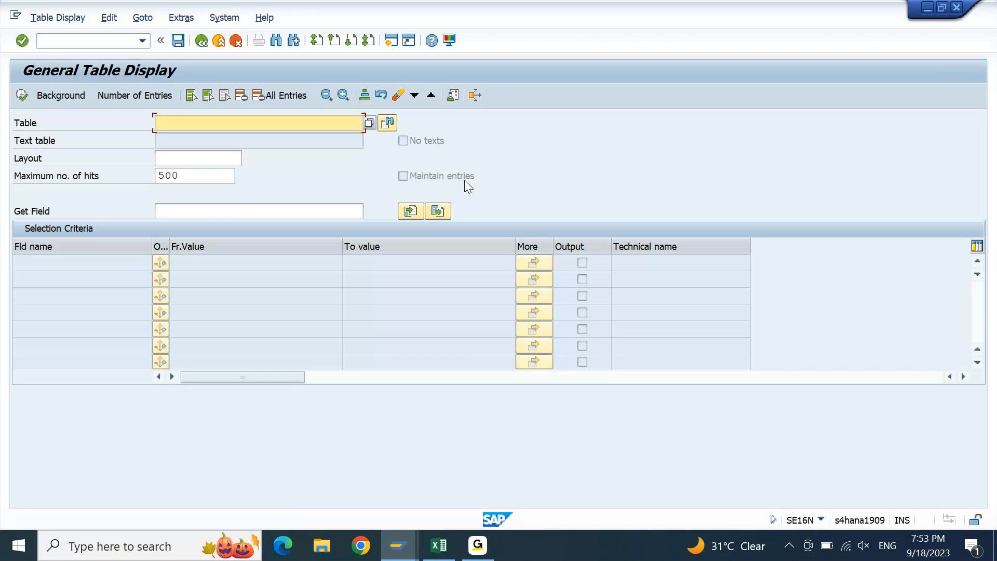
{"action": "type", "text": "SKB1"}
{"action": "key", "text": "Return"}
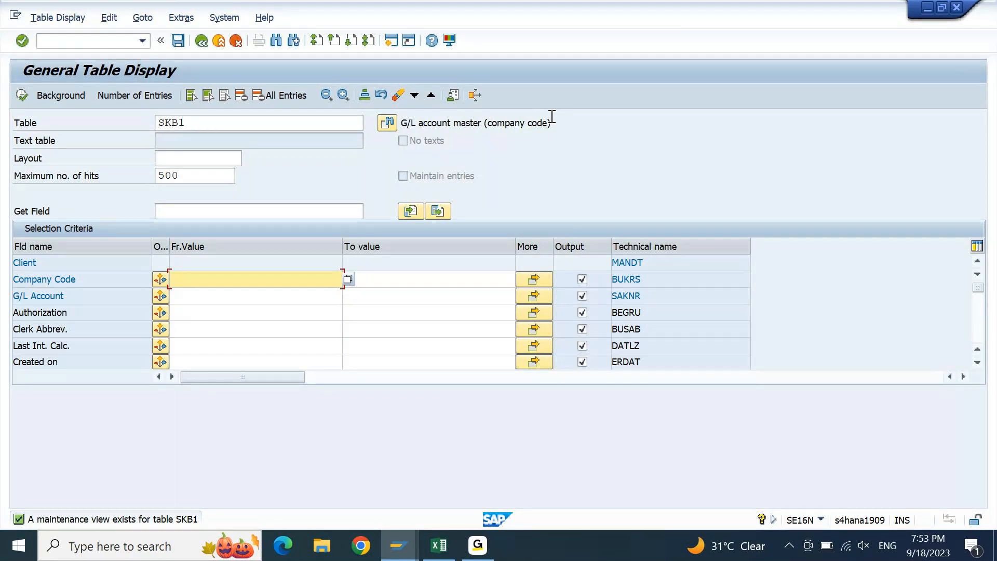
Step: Restrict the SKB1 selection to a Created on date range from 01.09.2023 to 18.09.2023
{"action": "left_click", "coordinate": [204, 362]}
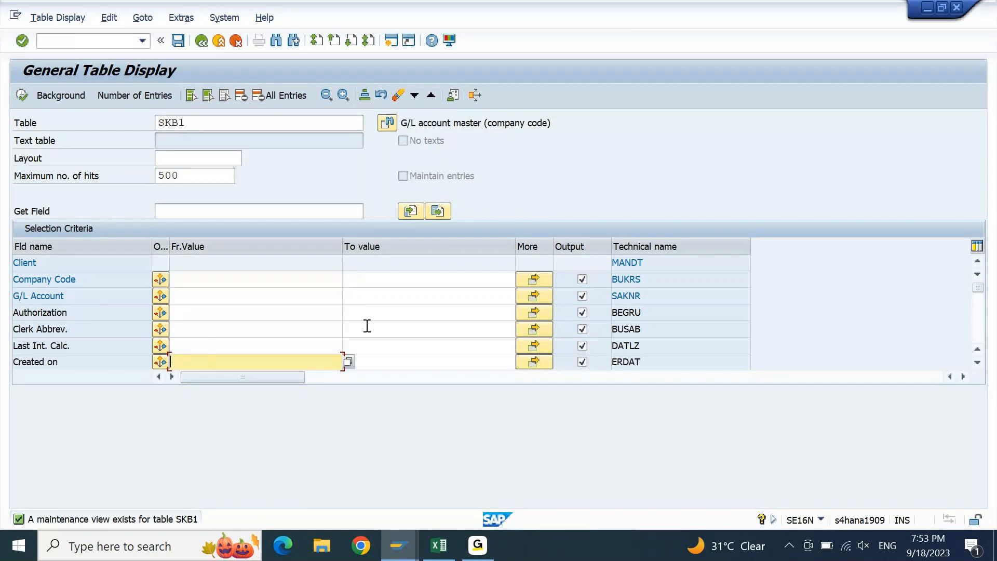
{"action": "left_click", "coordinate": [977, 362]}
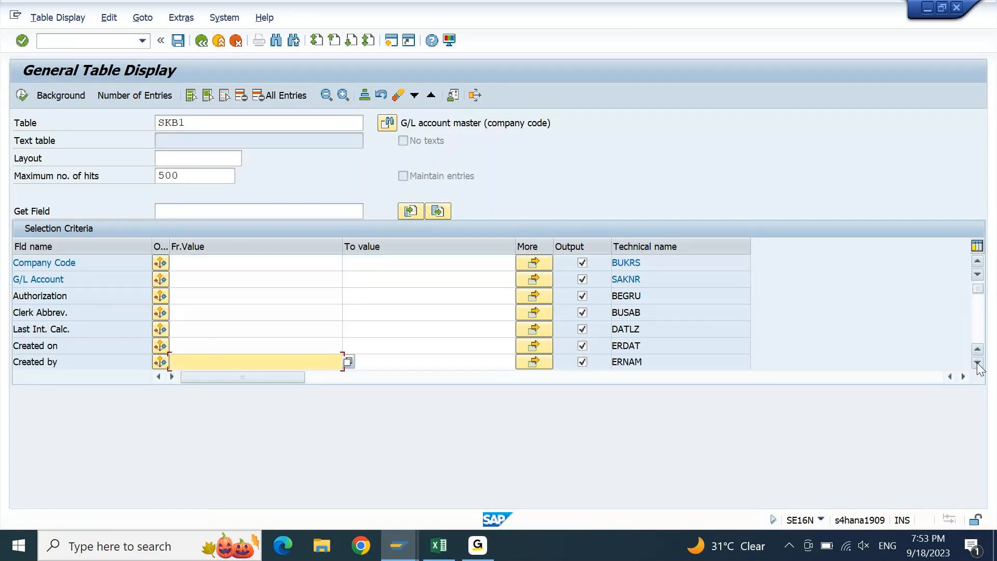
{"action": "left_click", "coordinate": [977, 362]}
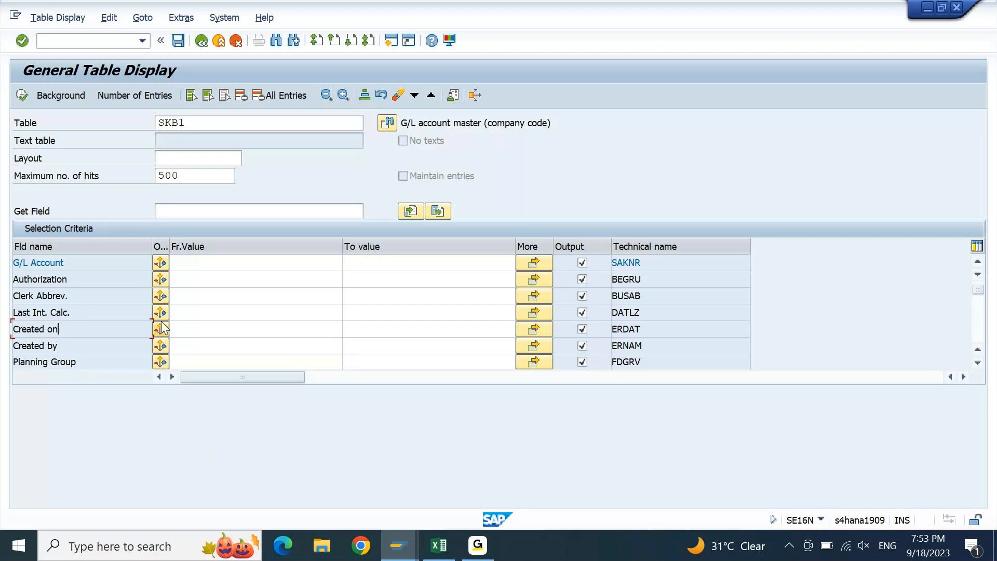
{"action": "left_click", "coordinate": [184, 329]}
{"action": "left_click", "coordinate": [349, 329]}
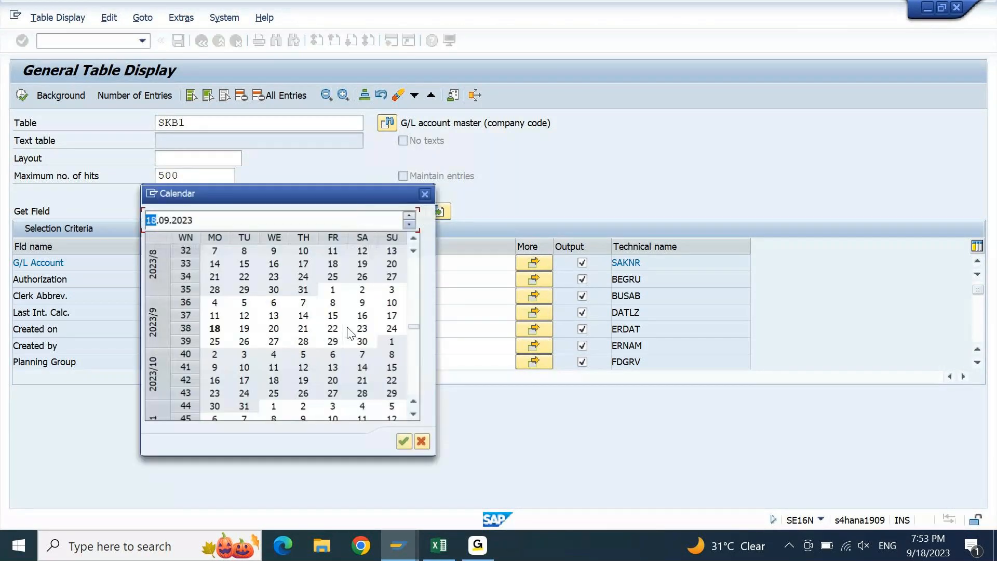
{"action": "left_click", "coordinate": [334, 291]}
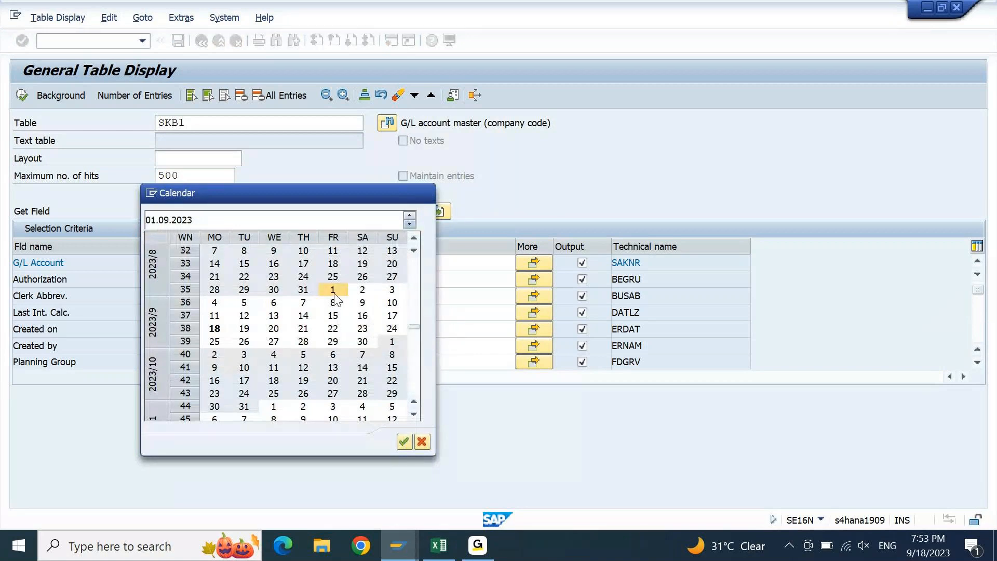
{"action": "double_click", "coordinate": [335, 294]}
{"action": "key", "text": "Tab"}
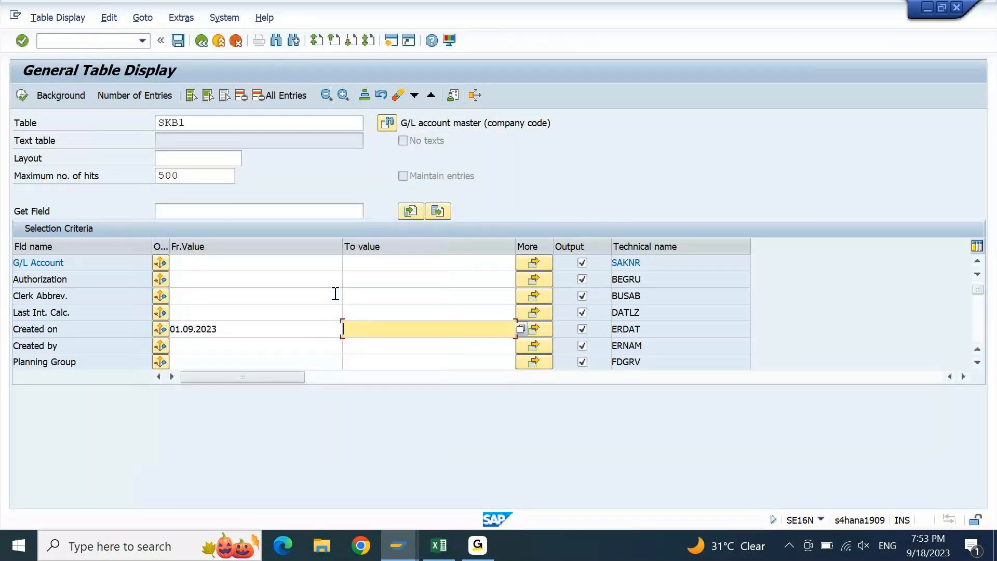
{"action": "key", "text": "F4"}
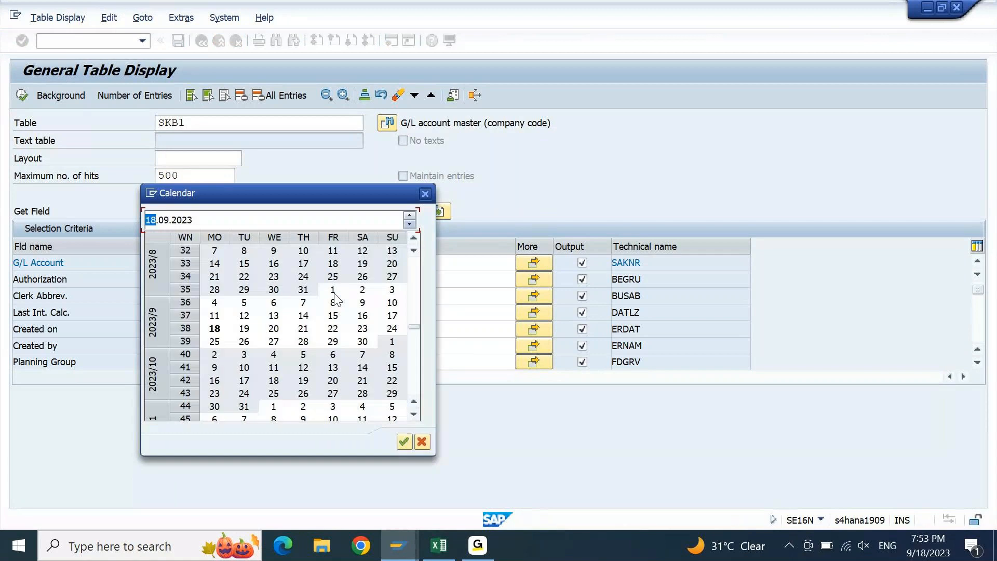
{"action": "key", "text": "Return"}
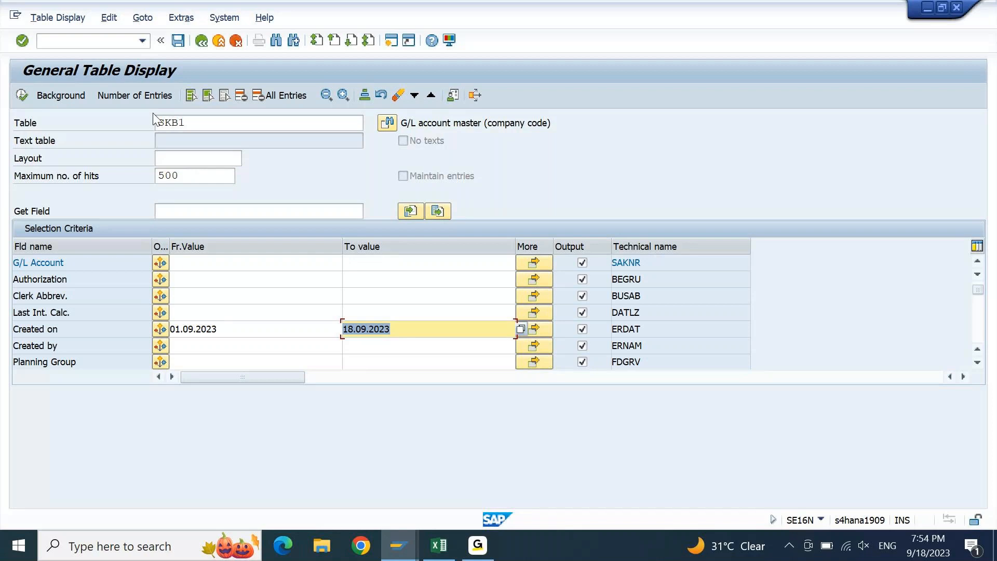
Step: Check the number of SKB1 entries that match the creation date range and close the result
{"action": "left_click", "coordinate": [150, 96]}
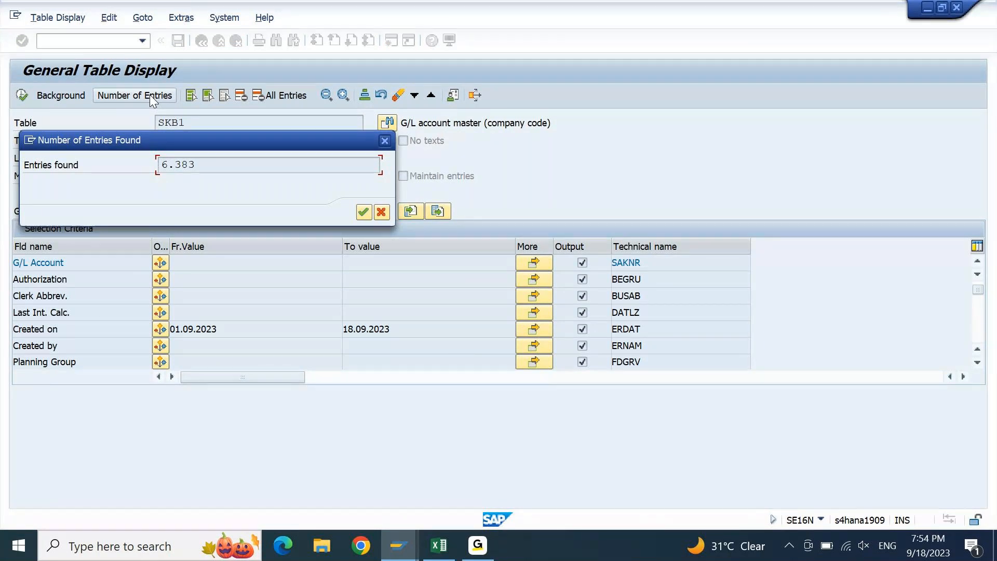
{"action": "key", "text": "Return"}
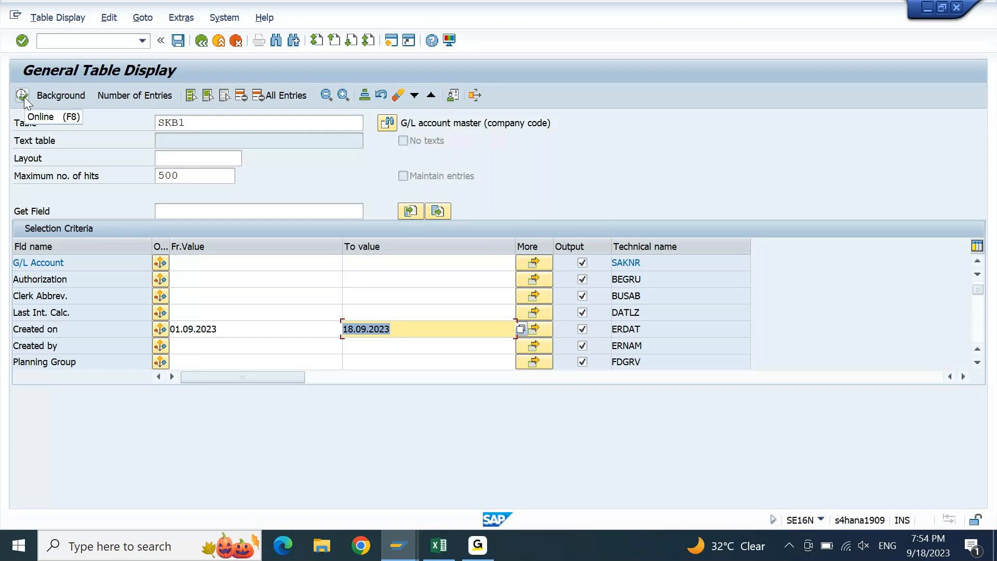
{"action": "left_click", "coordinate": [141, 100]}
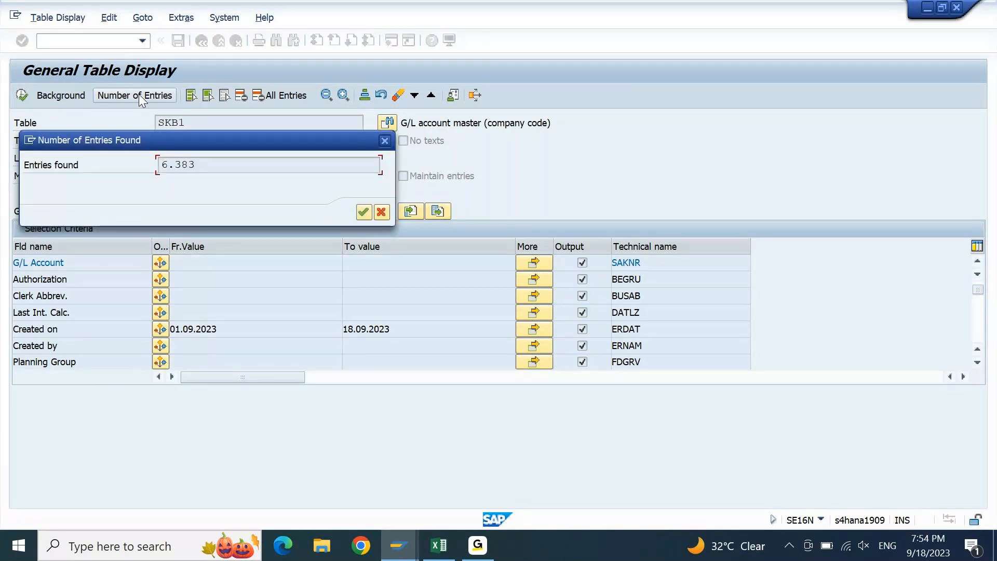
{"action": "left_click", "coordinate": [385, 141]}
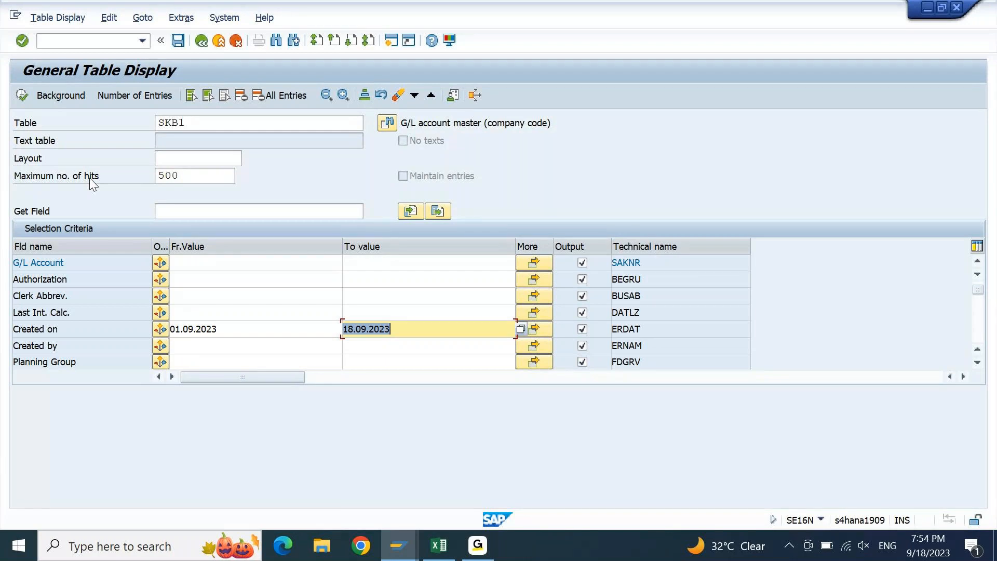
Step: Run the SKB1 selection with the preset maximum number of hits and check how many hits are listed
{"action": "left_click", "coordinate": [196, 175]}
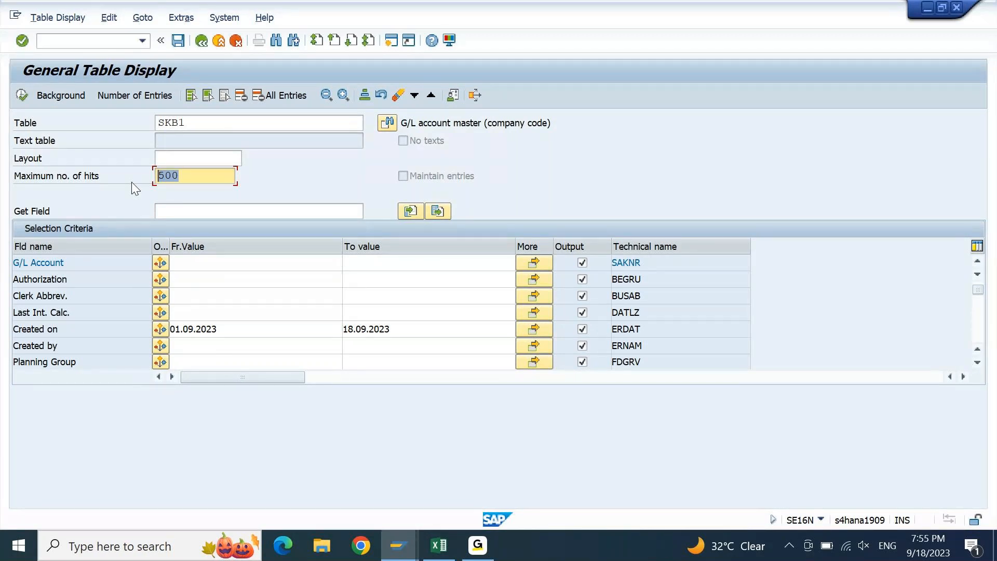
{"action": "left_click", "coordinate": [23, 97]}
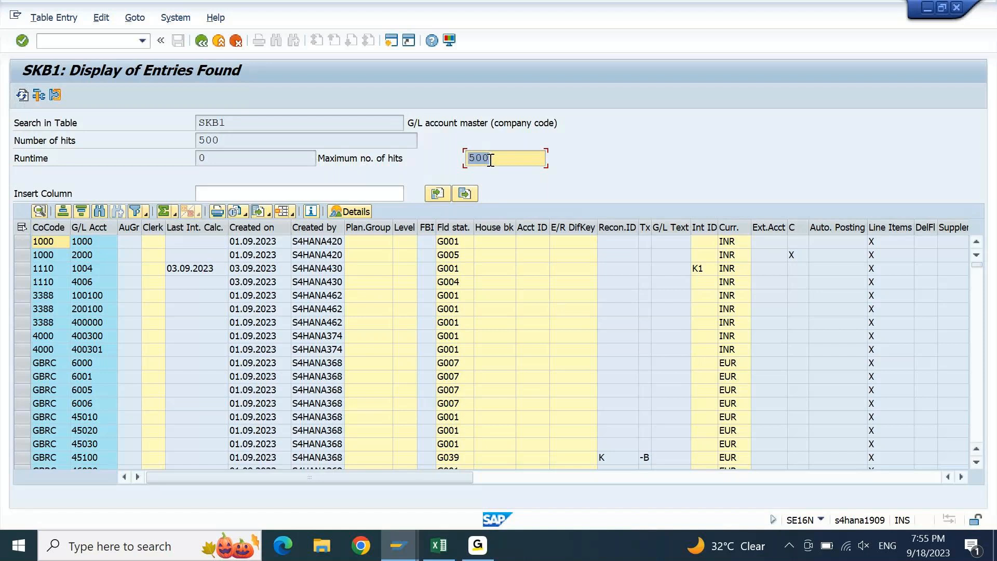
{"action": "left_click", "coordinate": [221, 142]}
{"action": "left_click_drag", "start_coordinate": [221, 142], "coordinate": [205, 142]}
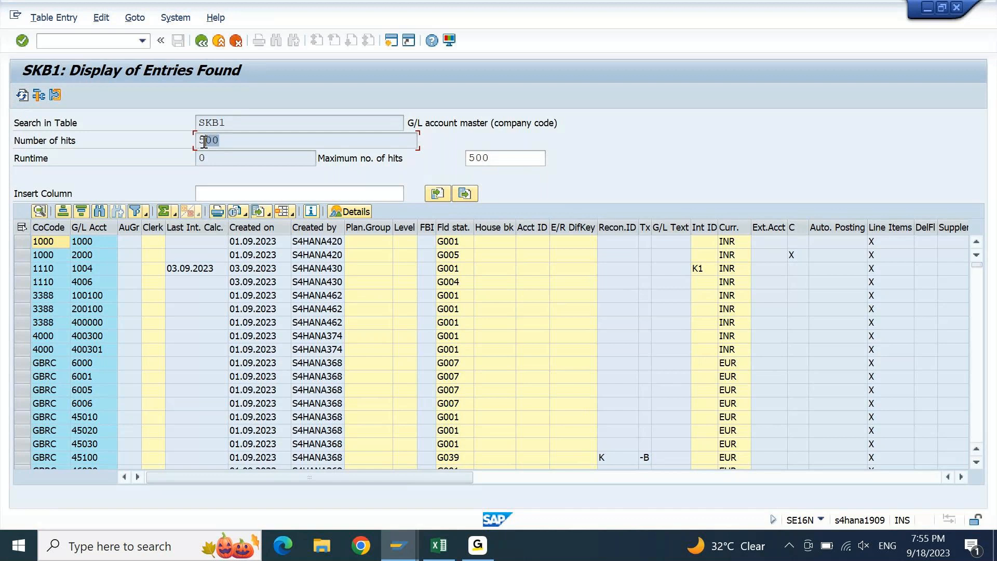
Step: Clear the maximum number of hits in the result list, refresh it and check the number of hits
{"action": "left_click_drag", "start_coordinate": [501, 157], "coordinate": [468, 158]}
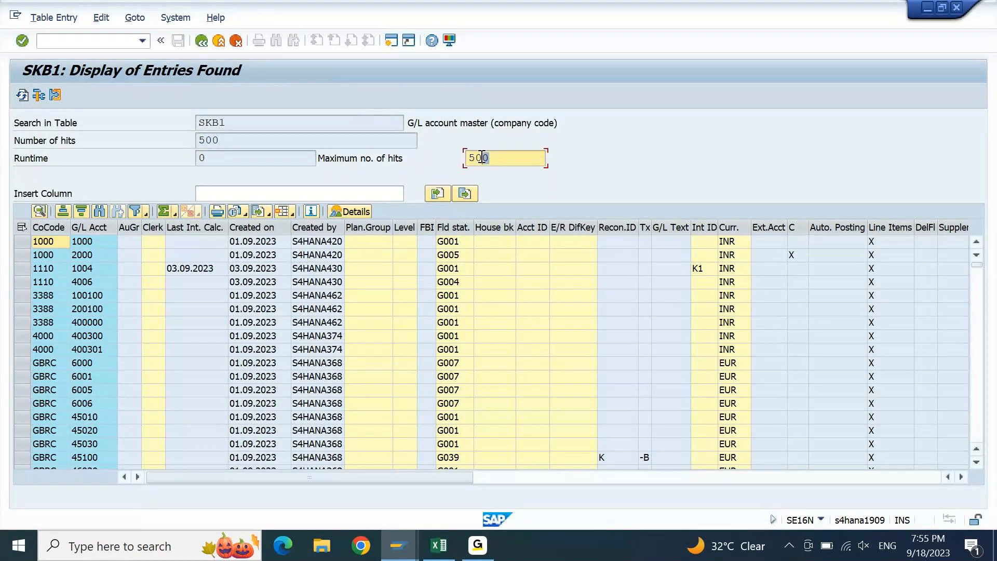
{"action": "key", "text": "BackSpace"}
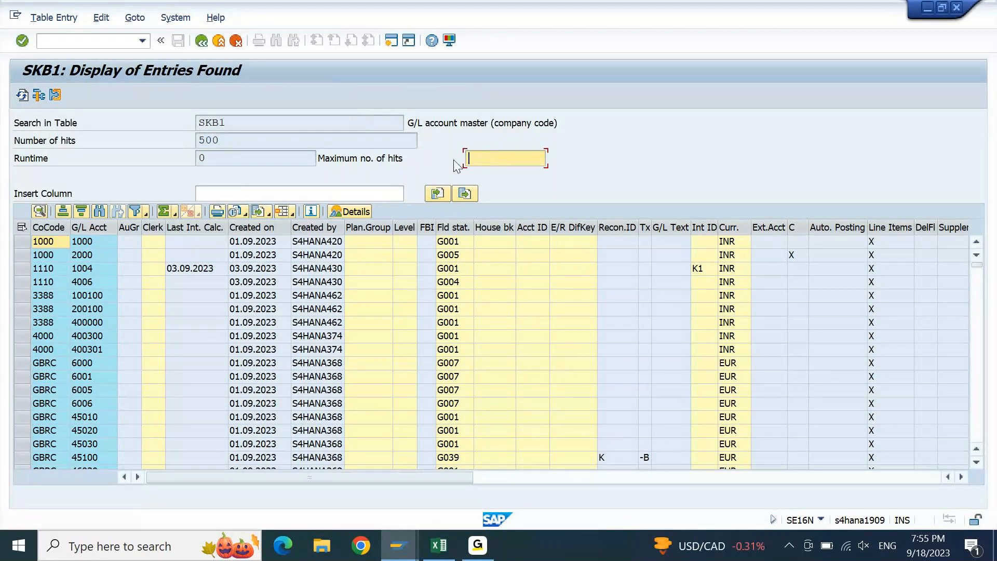
{"action": "left_click", "coordinate": [23, 93]}
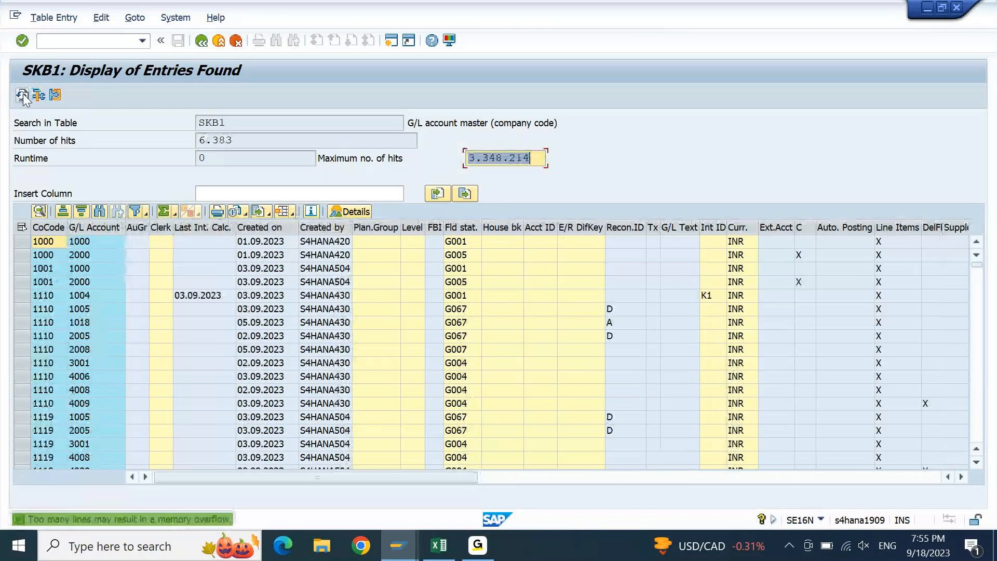
{"action": "left_click_drag", "start_coordinate": [251, 145], "coordinate": [185, 149]}
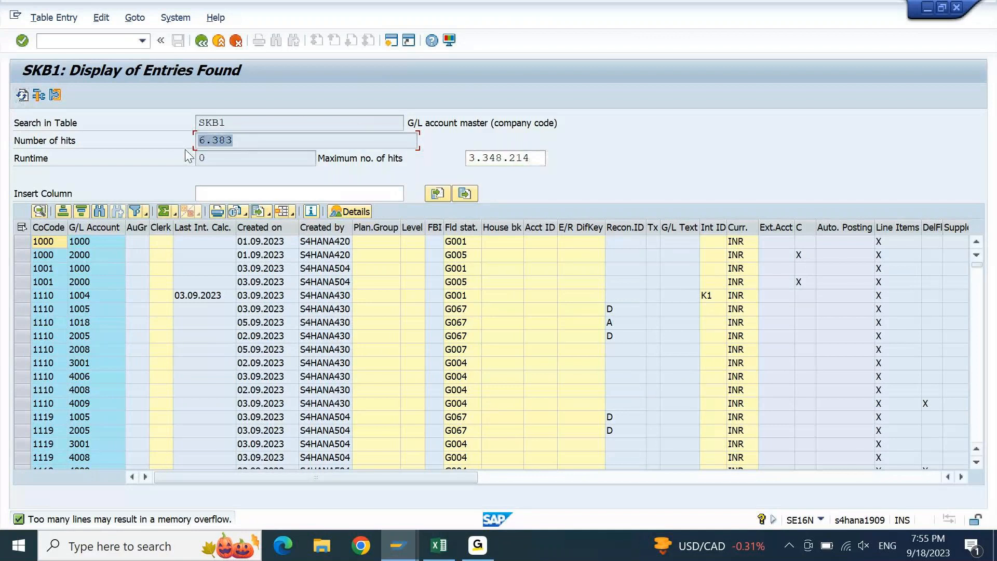
Step: Look through the SKB1 entries, examining the company codes, G/L accounts, creation dates and creators
{"action": "left_click", "coordinate": [56, 379]}
{"action": "key", "text": "ctrl+End"}
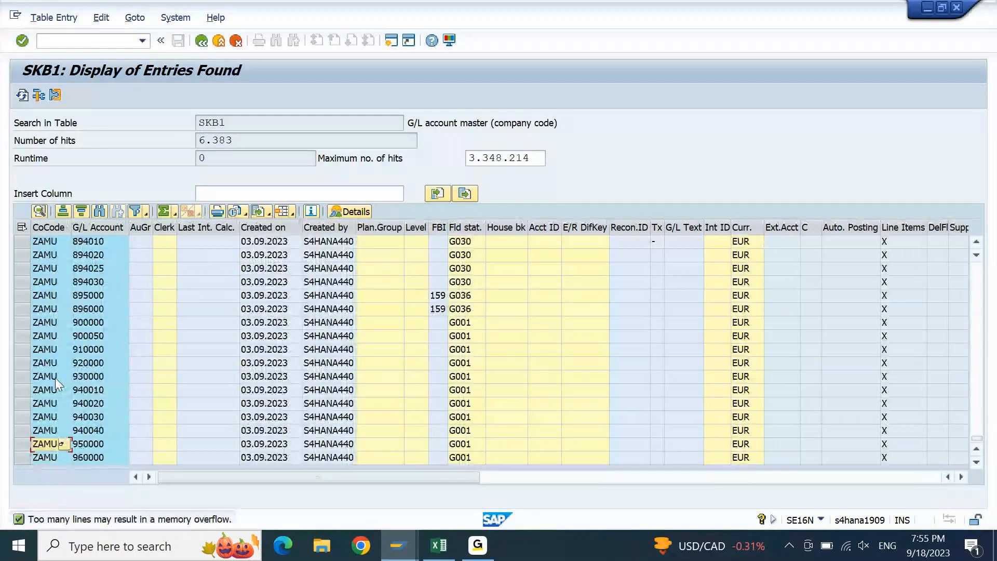
{"action": "key", "text": "Page_Up"}
{"action": "key", "text": "Page_Up"}
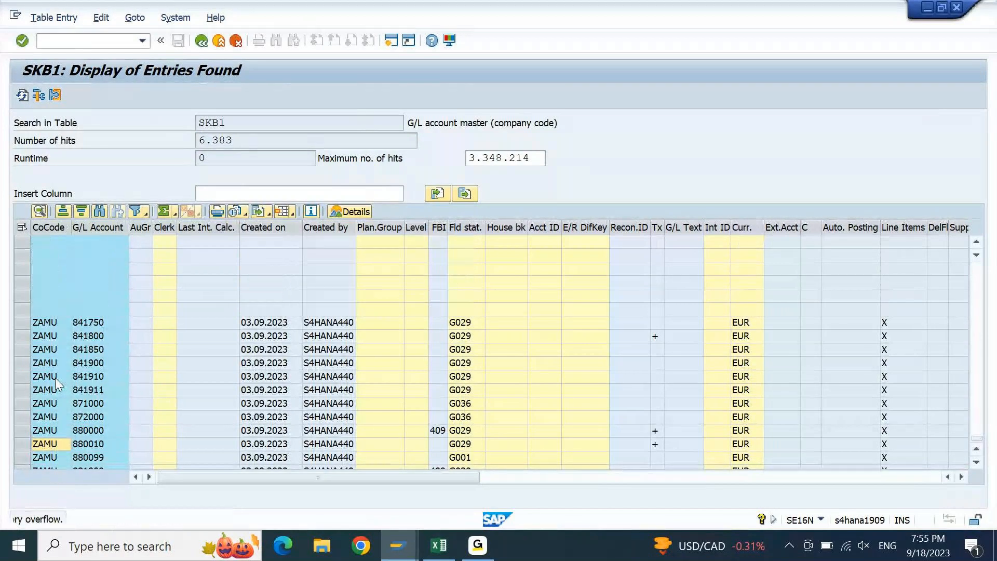
{"action": "key", "text": "Page_Up"}
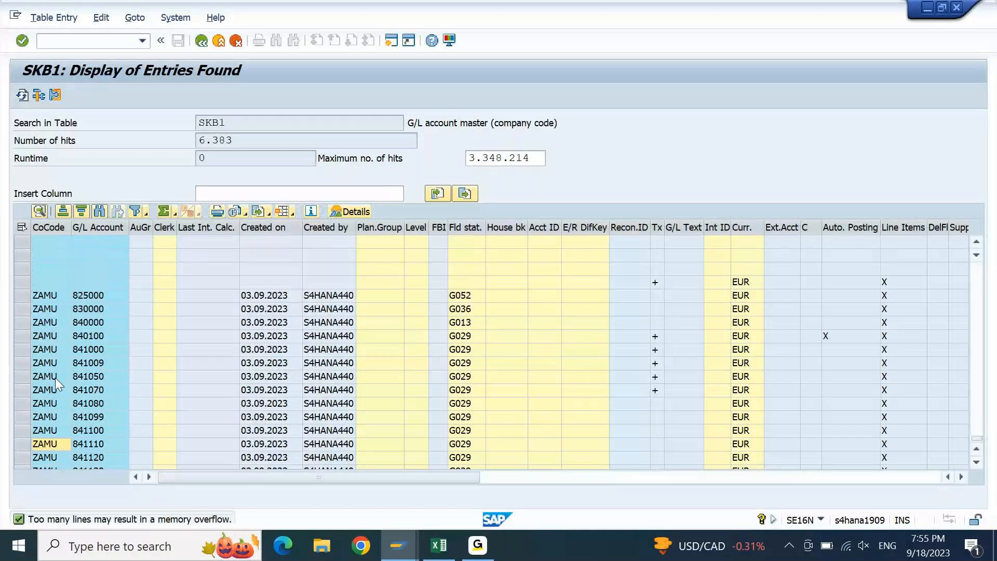
{"action": "left_click", "coordinate": [978, 441]}
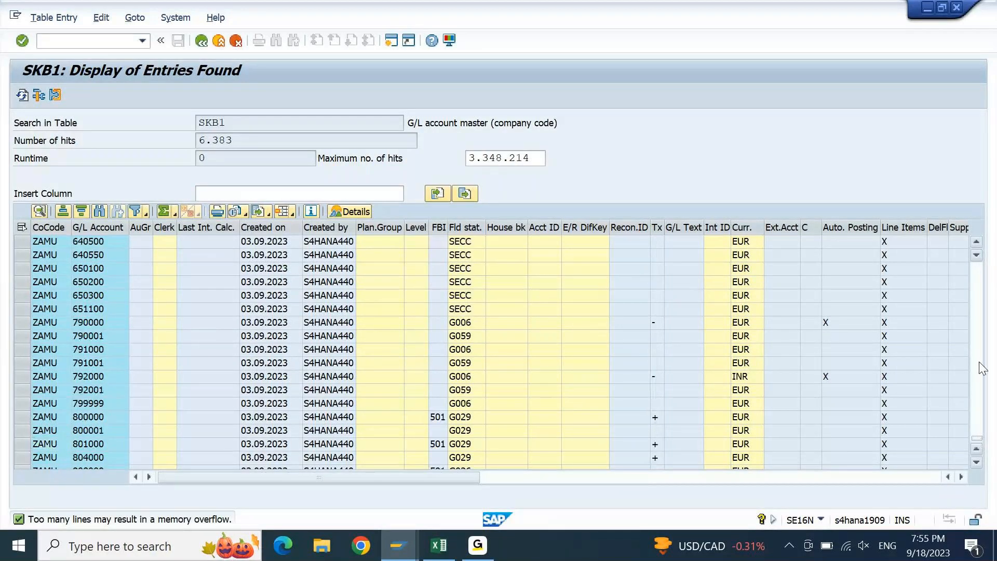
{"action": "left_click_drag", "start_coordinate": [977, 442], "coordinate": [981, 352]}
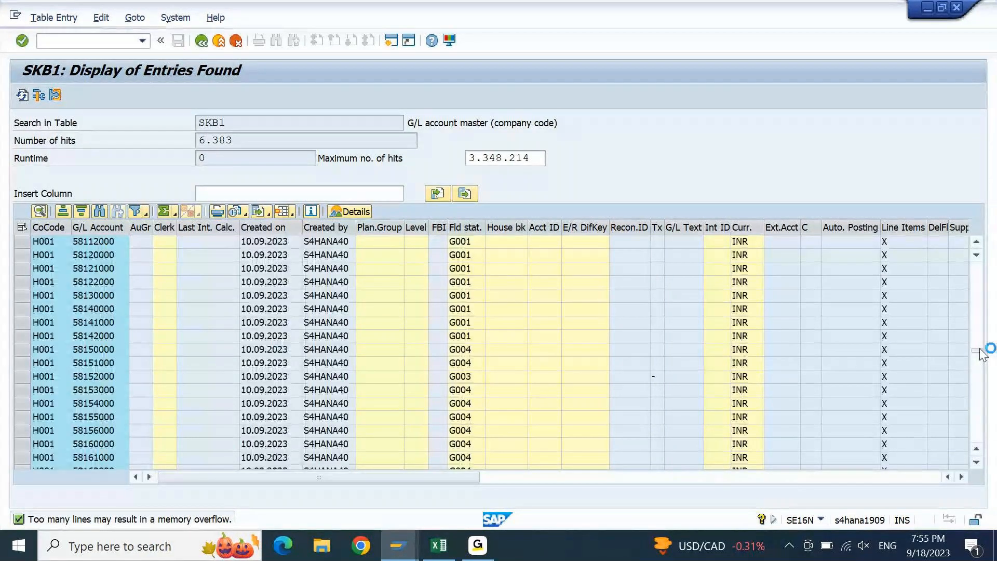
{"action": "left_click_drag", "start_coordinate": [983, 354], "coordinate": [977, 333]}
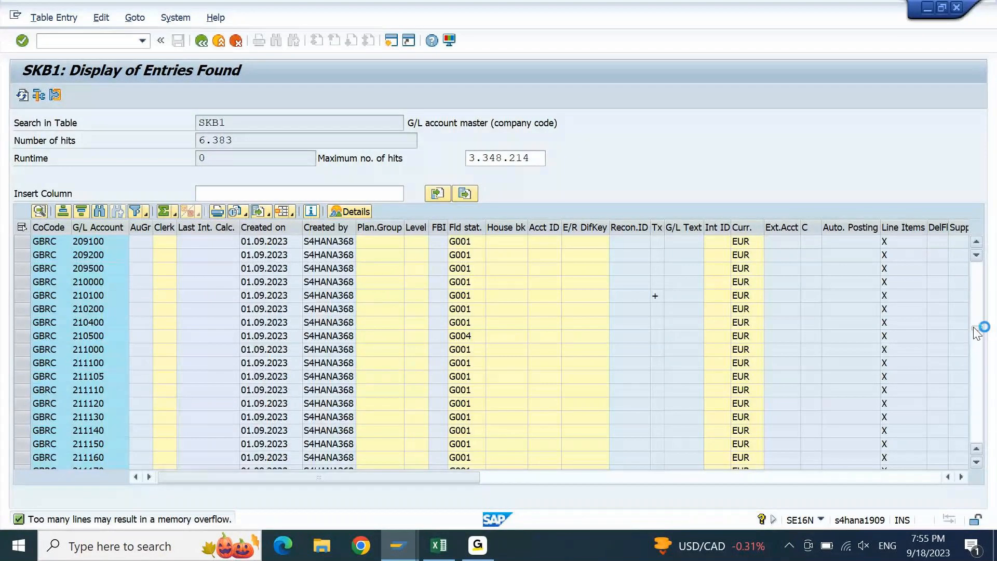
{"action": "left_click_drag", "start_coordinate": [977, 332], "coordinate": [980, 310]}
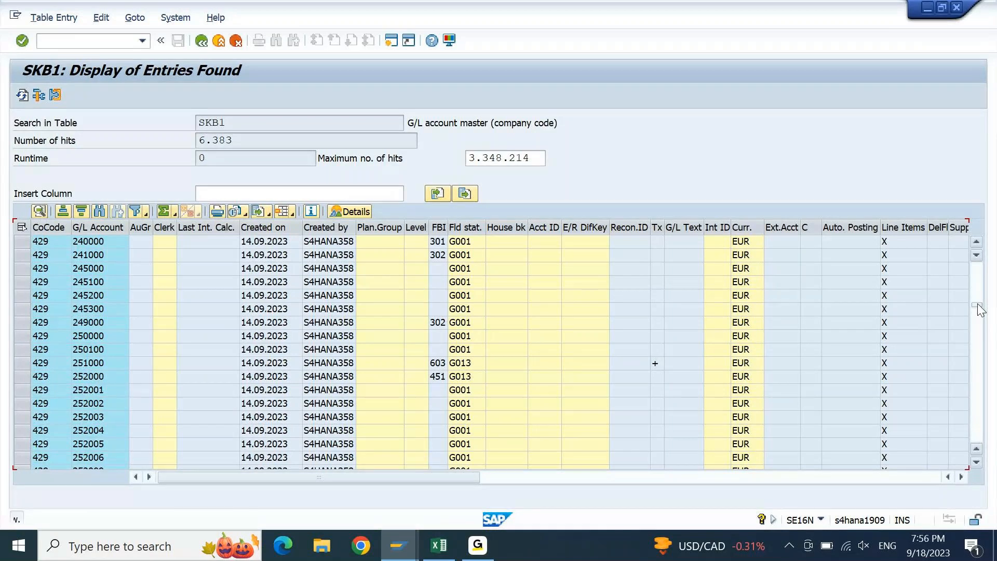
{"action": "left_click_drag", "start_coordinate": [980, 310], "coordinate": [979, 347]}
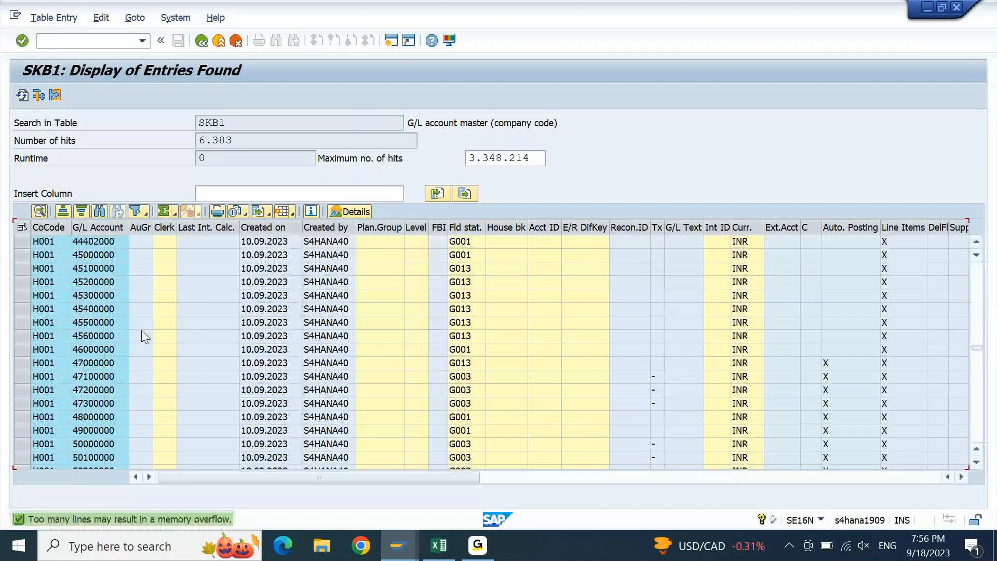
Step: Return to the SKB1 selection fields and restrict the company code to H001
{"action": "double_click", "coordinate": [98, 366]}
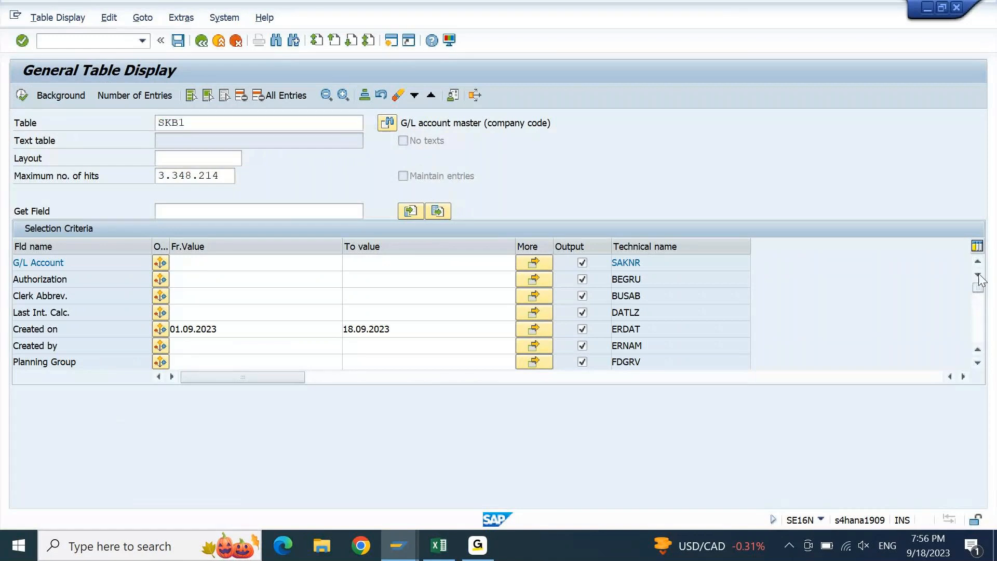
{"action": "key", "text": "Return"}
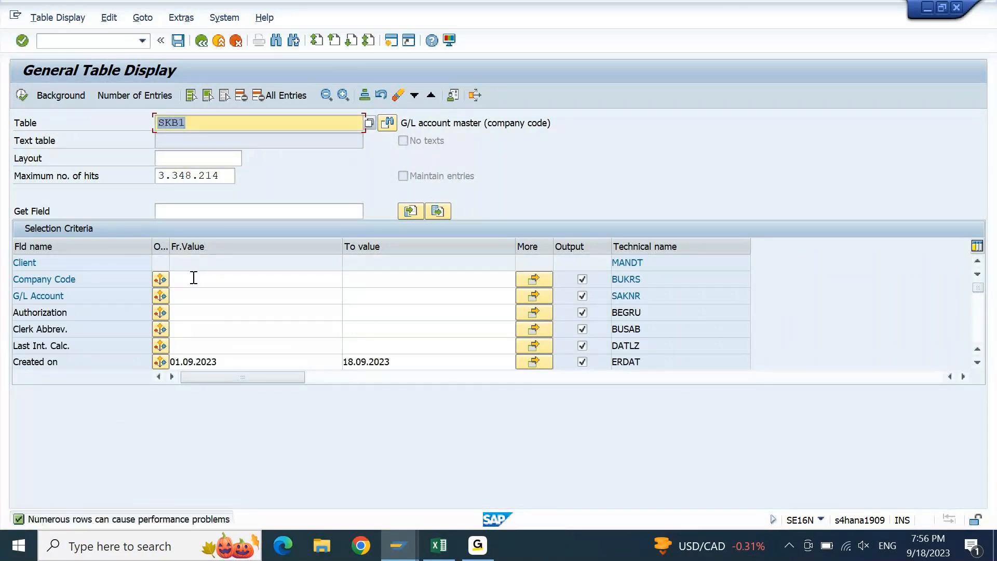
{"action": "left_click", "coordinate": [193, 277]}
{"action": "type", "text": "H001"}
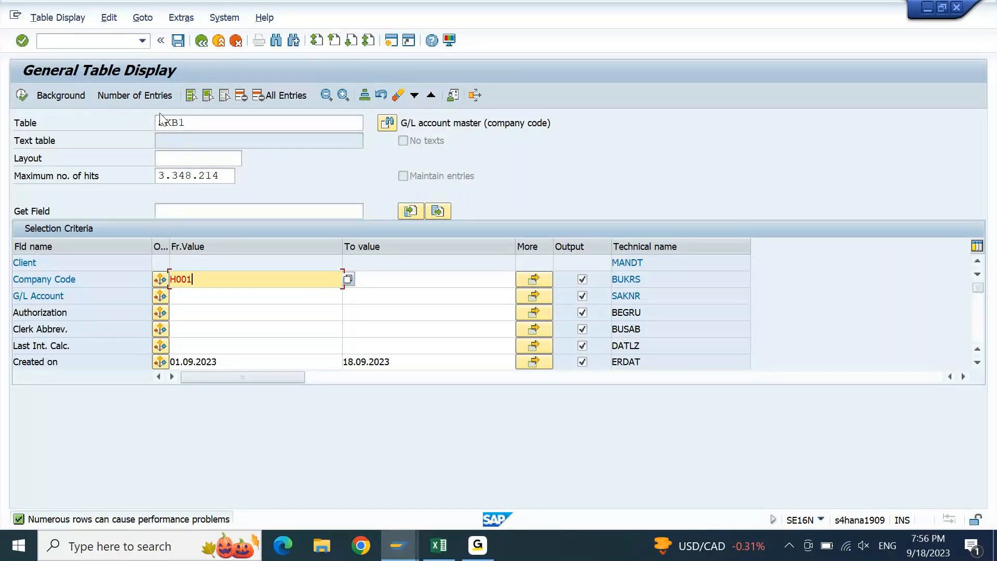
Step: Check the number of entries for the company code selection and display the matching G/L accounts
{"action": "left_click", "coordinate": [152, 95]}
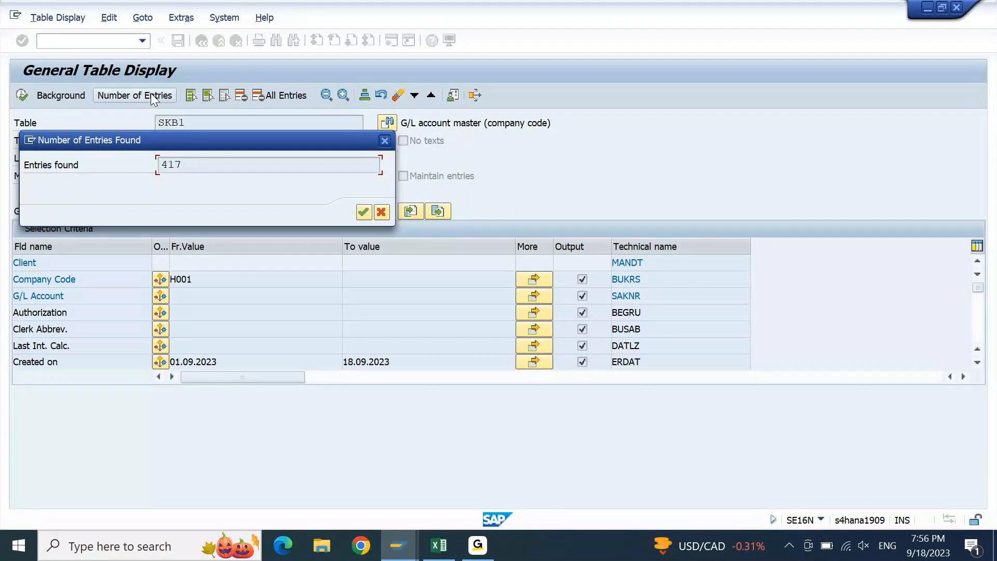
{"action": "key", "text": "Return"}
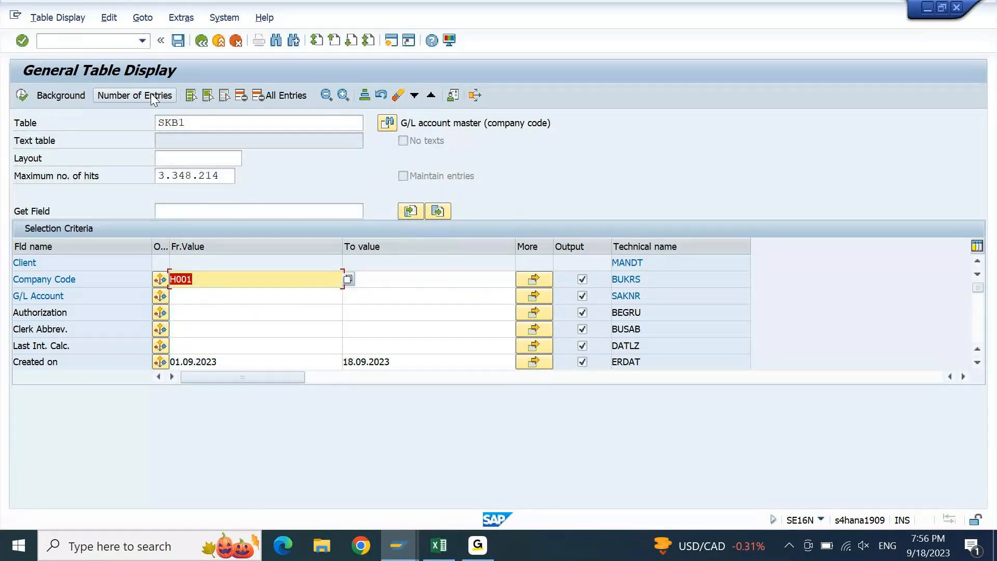
{"action": "left_click", "coordinate": [23, 93]}
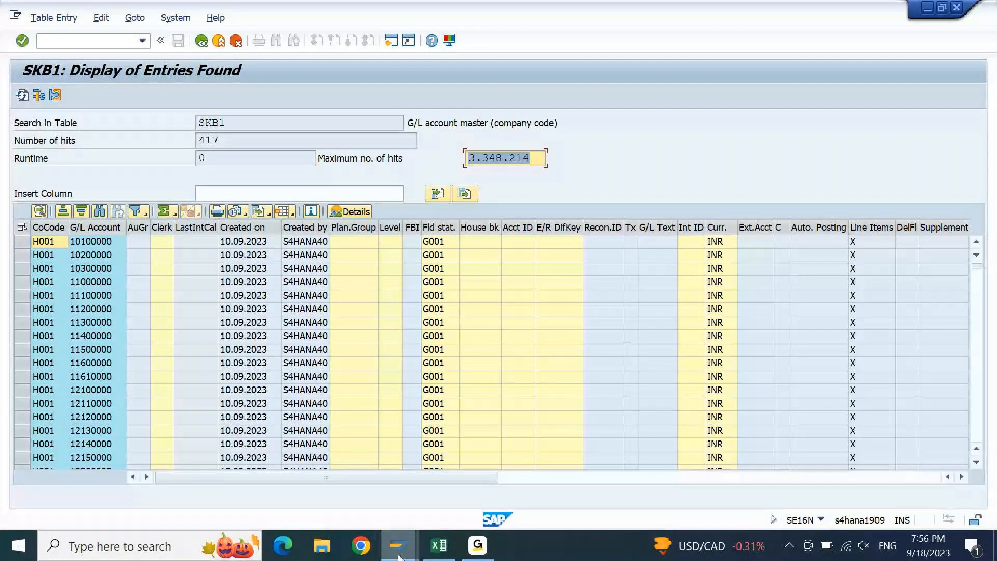
Step: Switch to the Legacy System Migration Workbench window on s4hana2022 and log off from that system
{"action": "mouse_move", "coordinate": [399, 556]}
{"action": "left_click", "coordinate": [416, 476]}
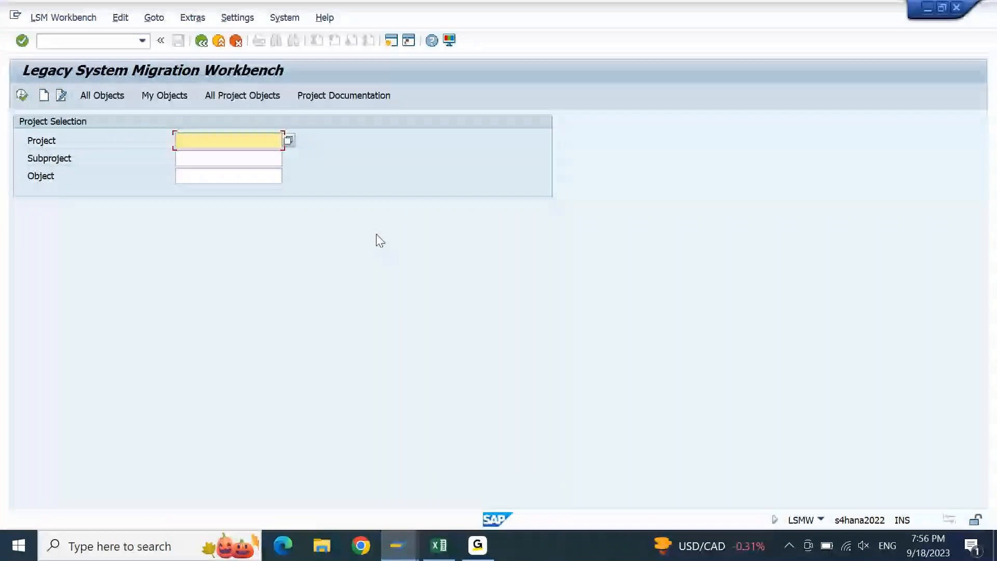
{"action": "left_click", "coordinate": [284, 18]}
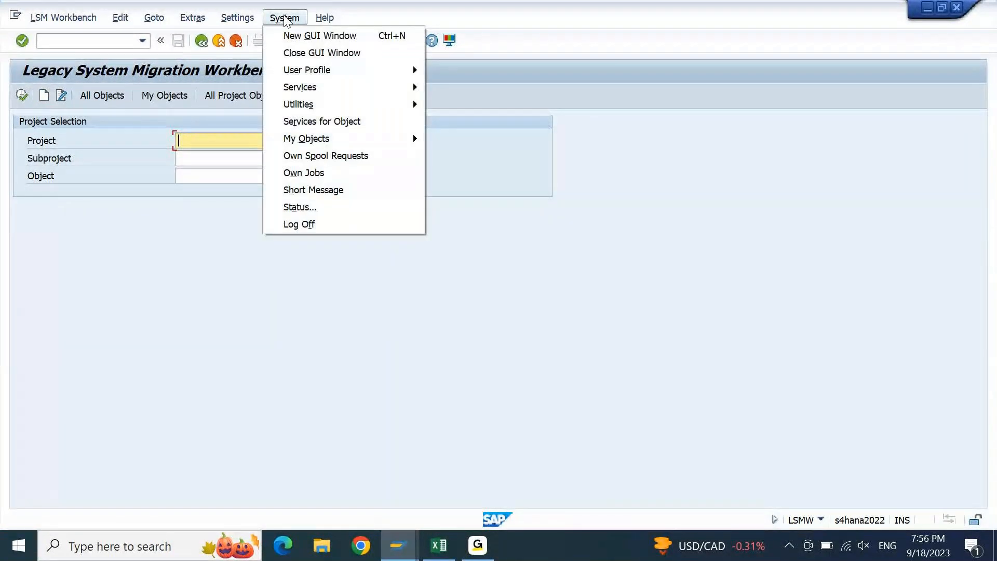
{"action": "left_click", "coordinate": [300, 224]}
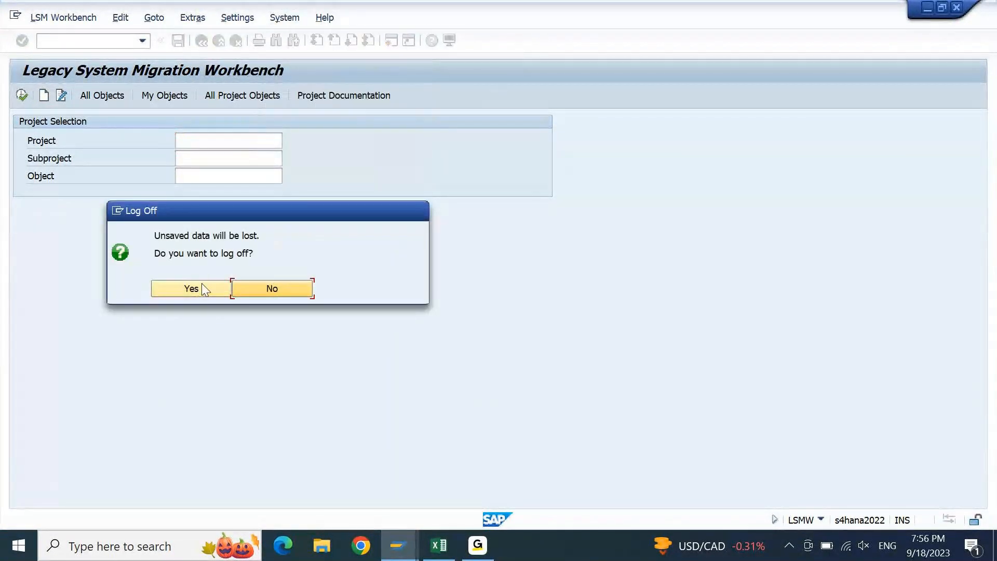
{"action": "left_click", "coordinate": [201, 287]}
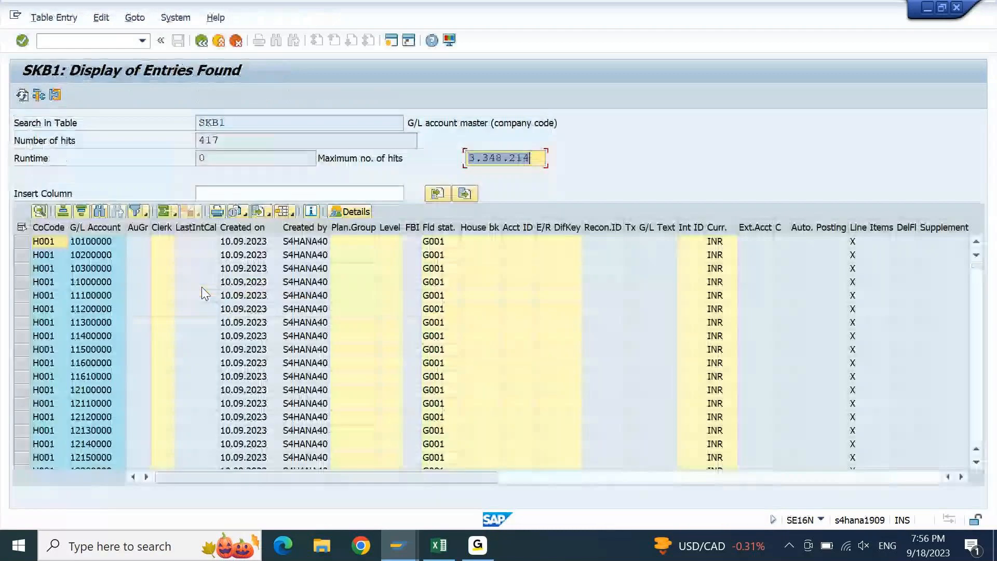
Step: Open a new session on s4hana1909 and start transaction FS00 for central G/L account editing
{"action": "left_click", "coordinate": [391, 42]}
{"action": "left_click", "coordinate": [391, 42]}
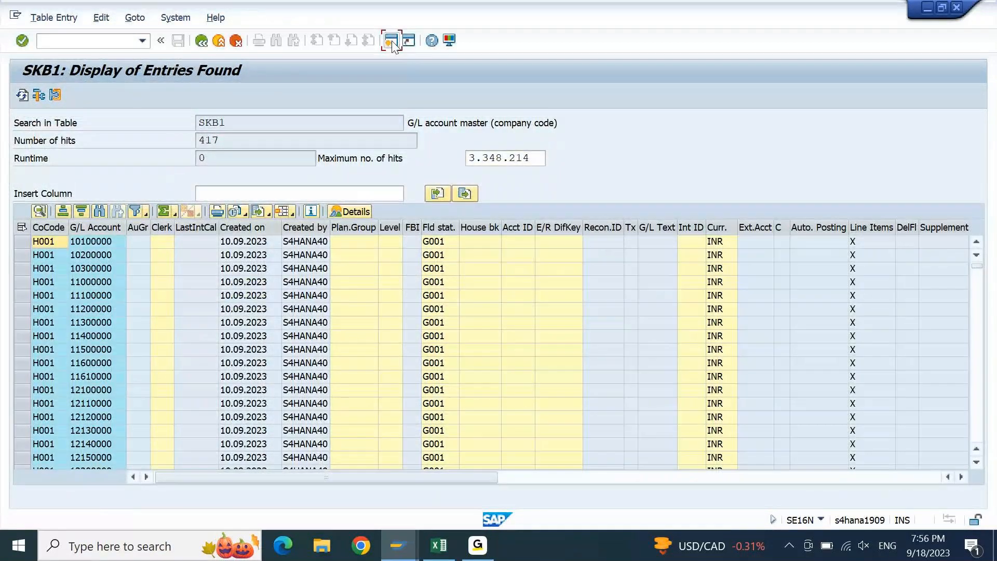
{"action": "type", "text": "FS00"}
{"action": "key", "text": "Return"}
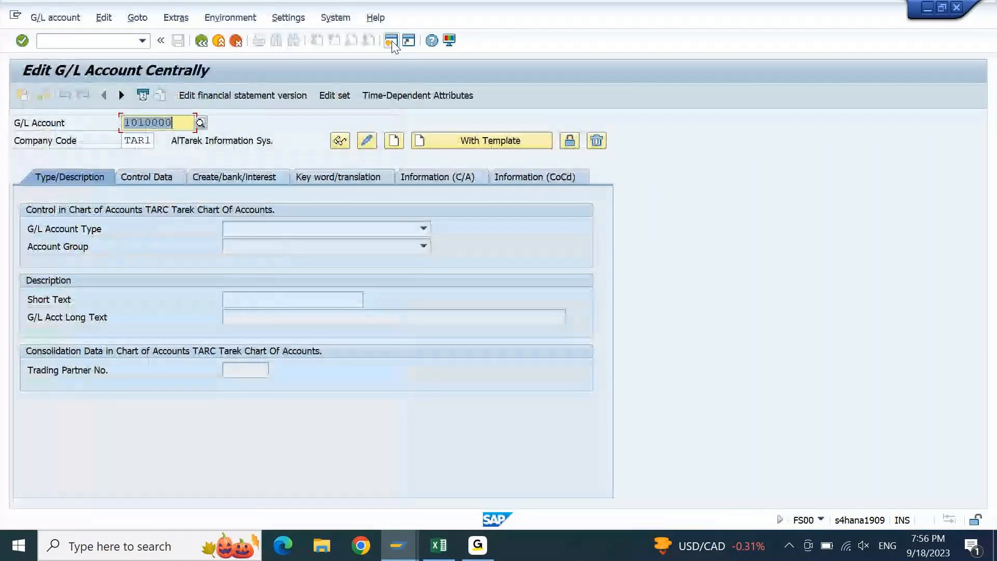
Step: Set the FS00 navigation setting to display accounts in a navigation tree
{"action": "left_click", "coordinate": [294, 23]}
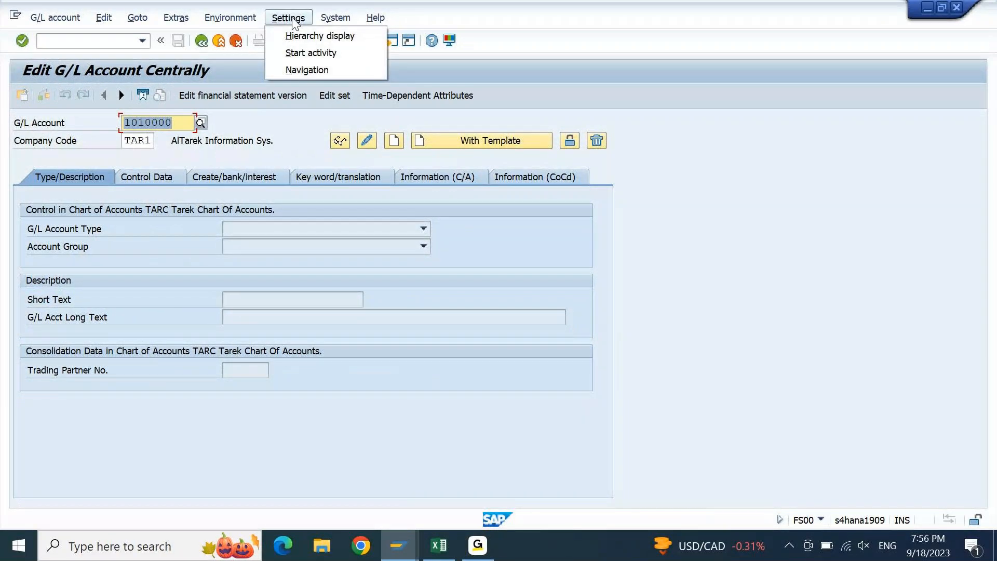
{"action": "left_click", "coordinate": [307, 70]}
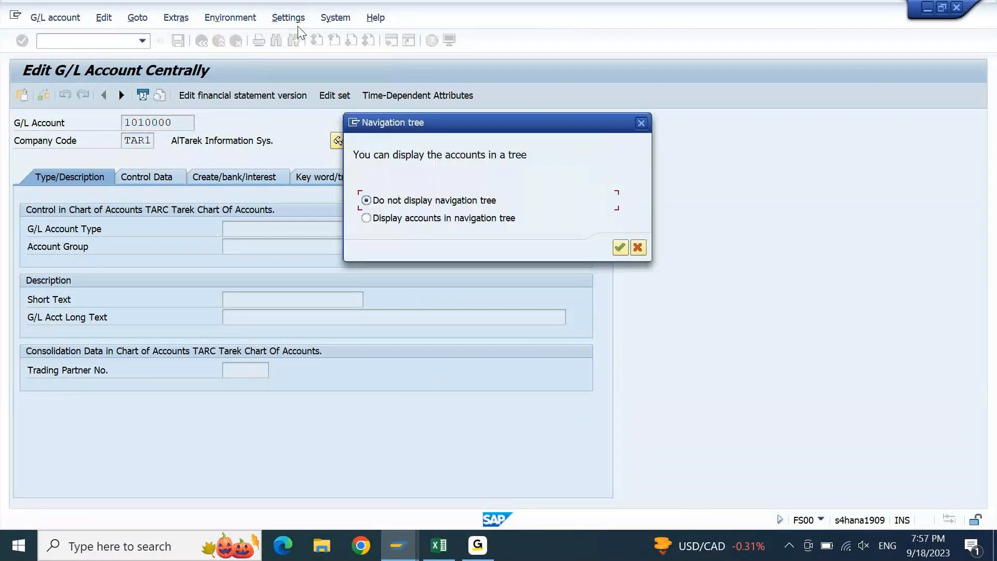
{"action": "left_click", "coordinate": [366, 218]}
{"action": "left_click", "coordinate": [621, 248]}
{"action": "left_click", "coordinate": [466, 460]}
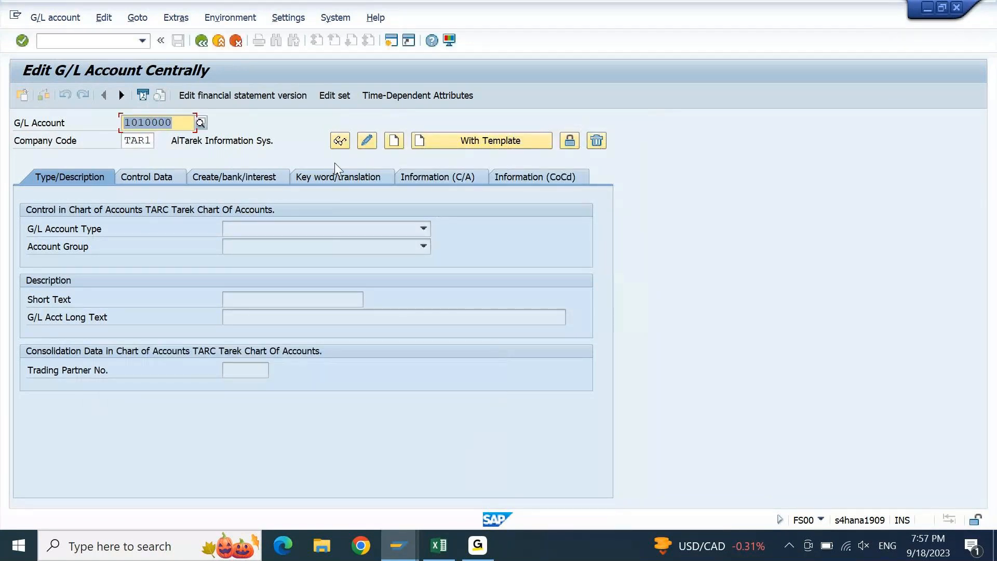
Step: Leave and restart transaction FS00, then expand the account folder of company code TAR1 in the navigation tree
{"action": "left_click", "coordinate": [201, 40]}
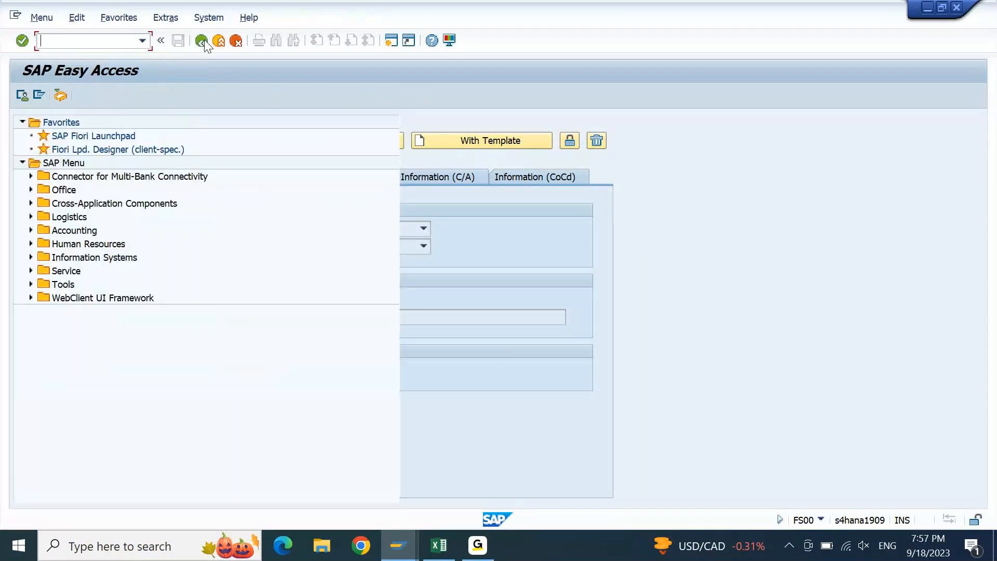
{"action": "type", "text": "FS00"}
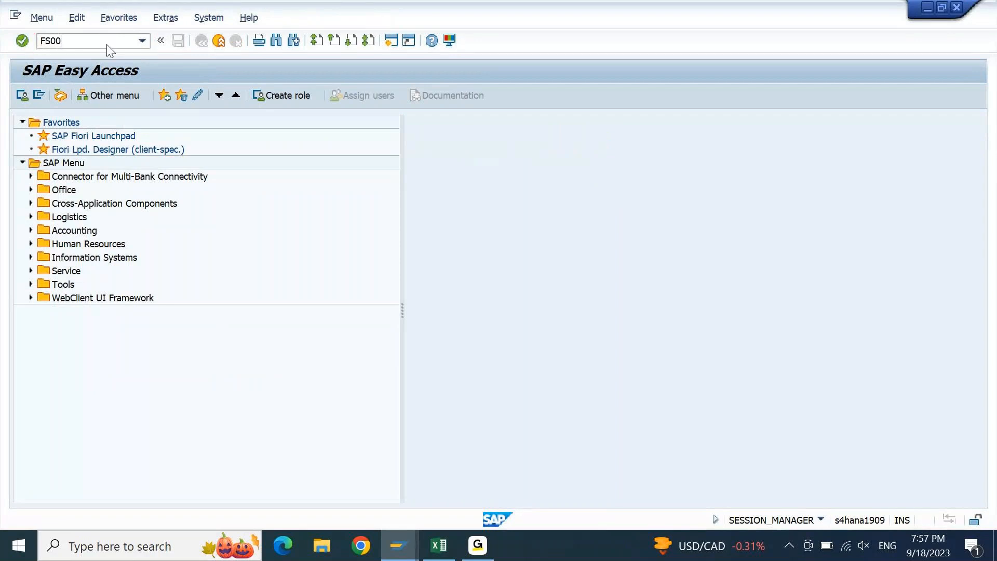
{"action": "key", "text": "Return"}
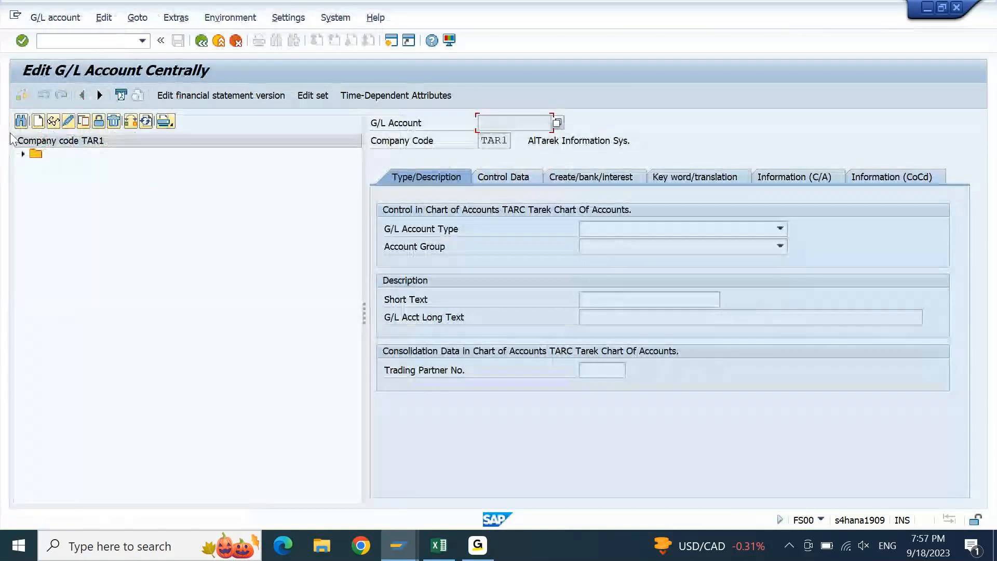
{"action": "left_click", "coordinate": [20, 156]}
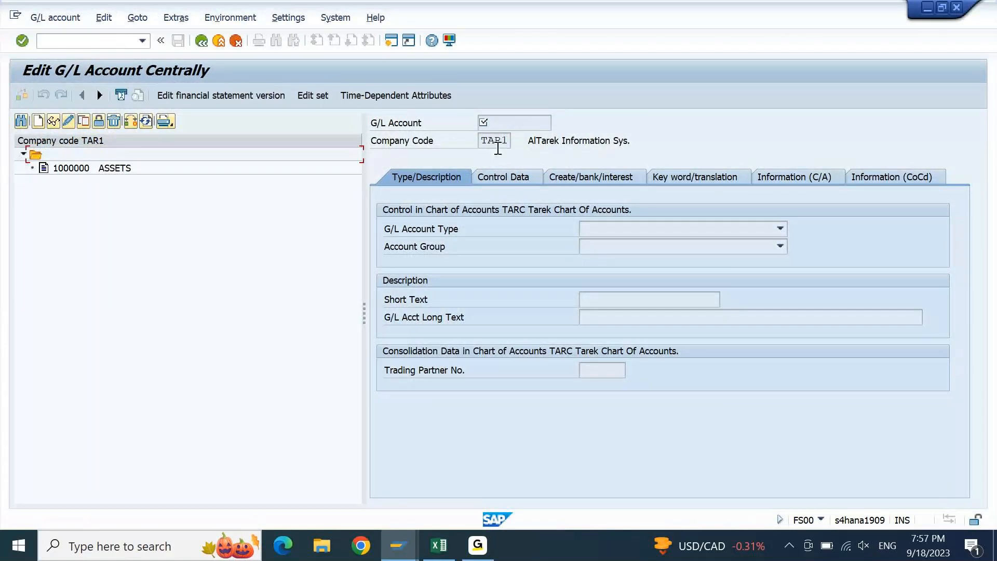
{"action": "left_click", "coordinate": [510, 140]}
{"action": "left_click", "coordinate": [511, 140]}
Step: Return to the SKB1 selection fields in SE16N, change the company code to TAR1 and run the selection
{"action": "left_click", "coordinate": [398, 545]}
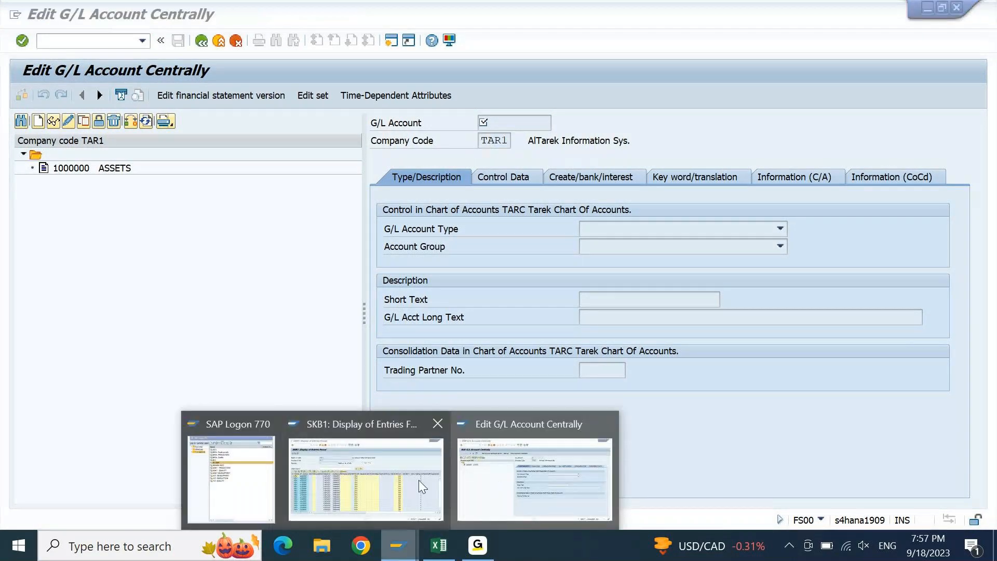
{"action": "left_click", "coordinate": [378, 476]}
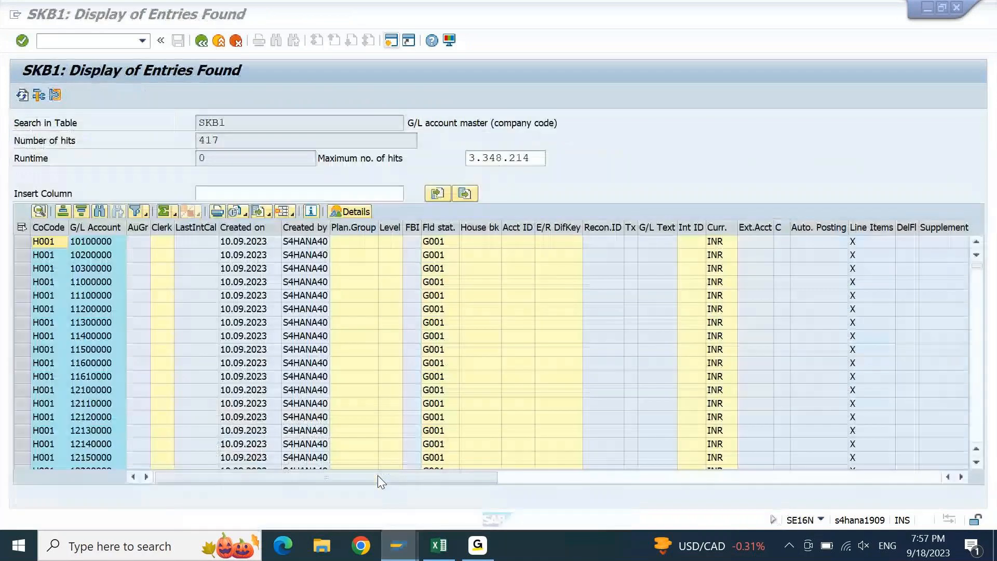
{"action": "key", "text": "F3"}
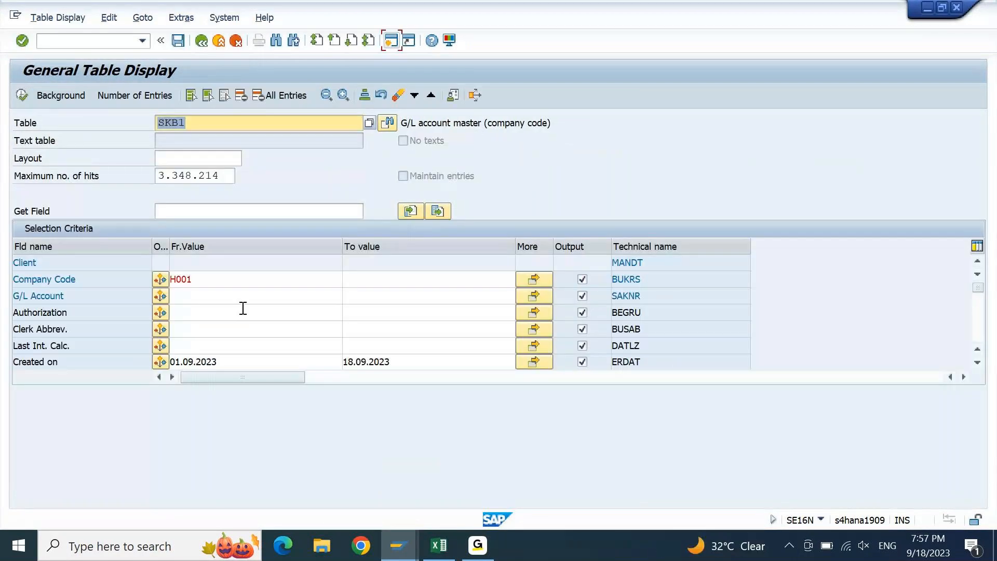
{"action": "left_click_drag", "start_coordinate": [209, 281], "coordinate": [162, 286]}
{"action": "type", "text": "TAR1"}
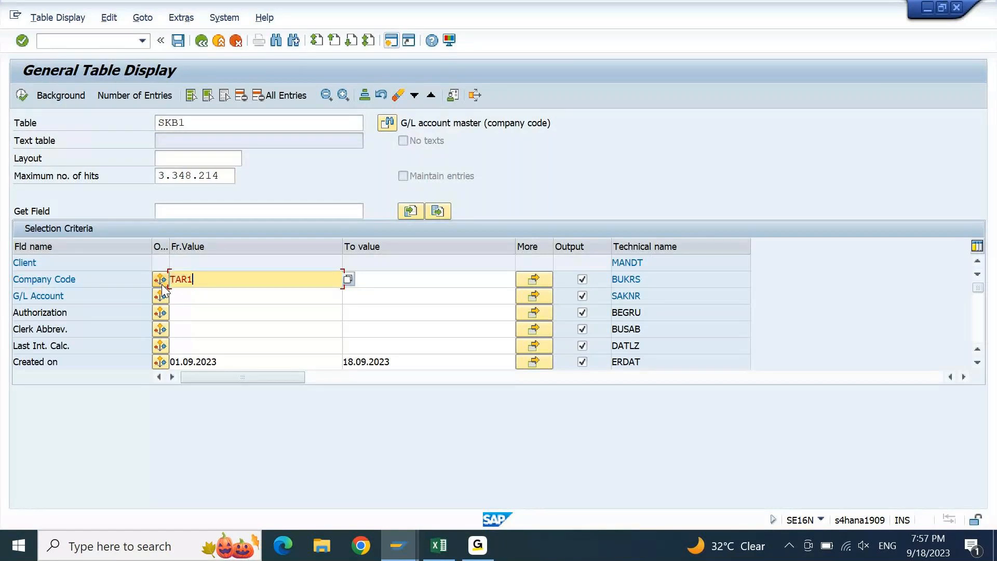
{"action": "key", "text": "Return"}
{"action": "left_click", "coordinate": [22, 96]}
Step: Clear the start and end values of the Created on selection and display the SKB1 entries for company code TAR1
{"action": "left_click_drag", "start_coordinate": [412, 362], "coordinate": [295, 363]}
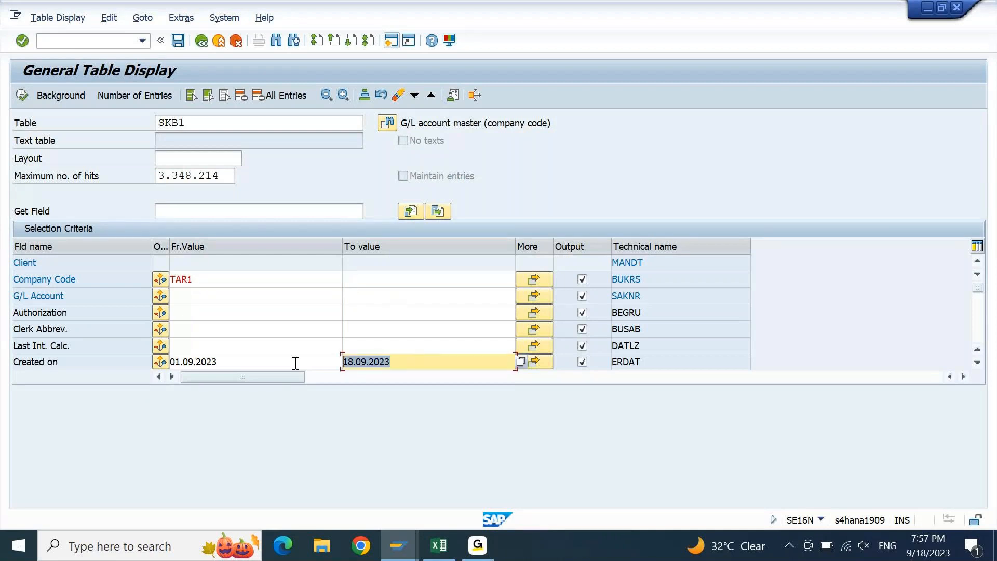
{"action": "key", "text": "Delete"}
{"action": "key", "text": "shift+Tab"}
{"action": "key", "text": "Delete"}
{"action": "key", "text": "Return"}
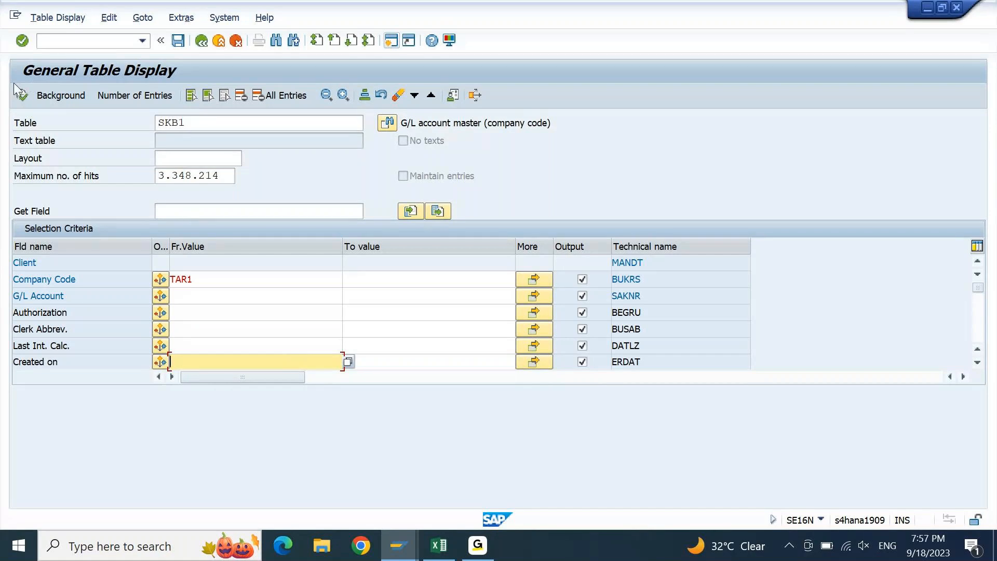
{"action": "left_click", "coordinate": [21, 95]}
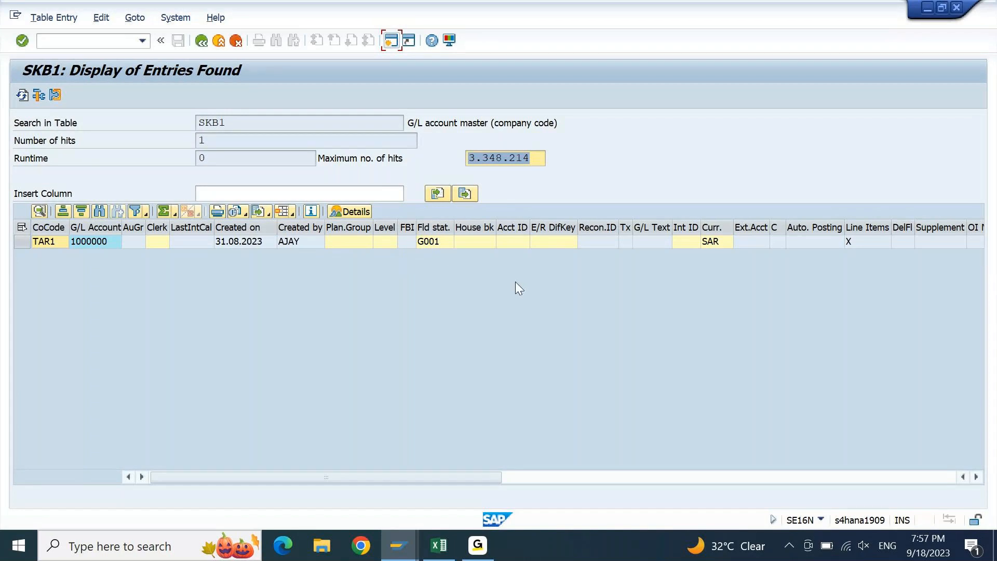
Step: Switch back to the FS00 session and check the choices for G/L account type and account group
{"action": "left_click", "coordinate": [395, 543]}
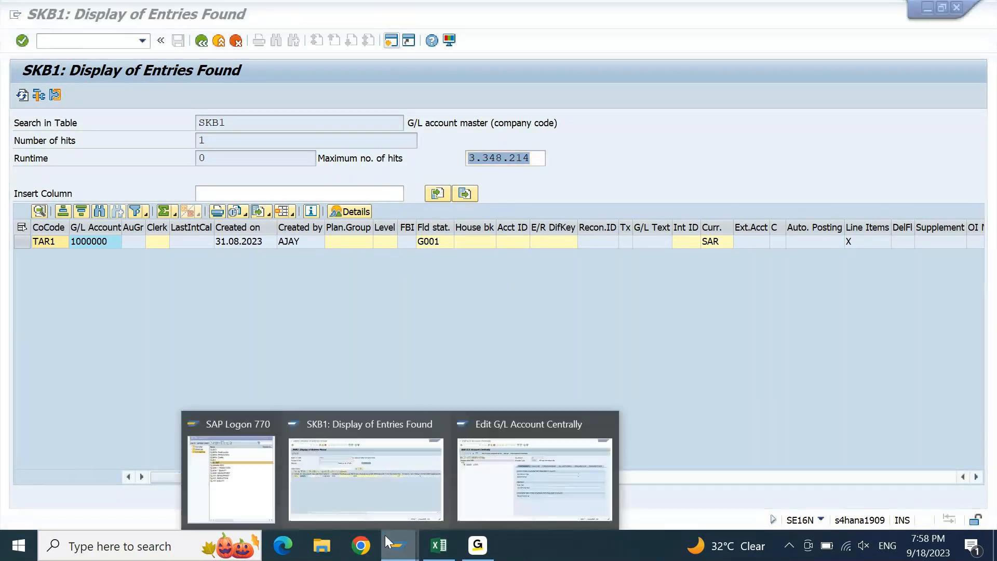
{"action": "left_click", "coordinate": [511, 487]}
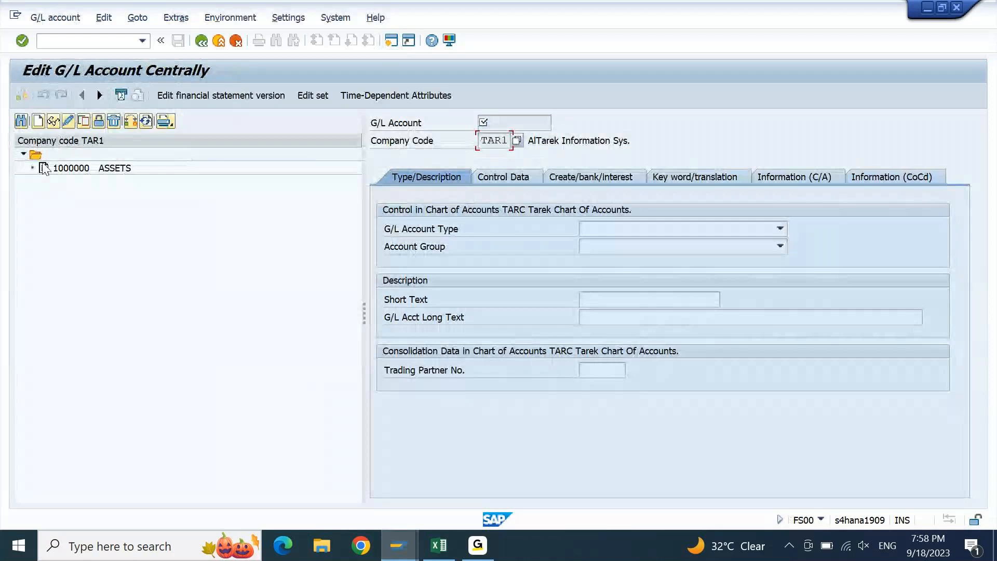
{"action": "left_click", "coordinate": [769, 248]}
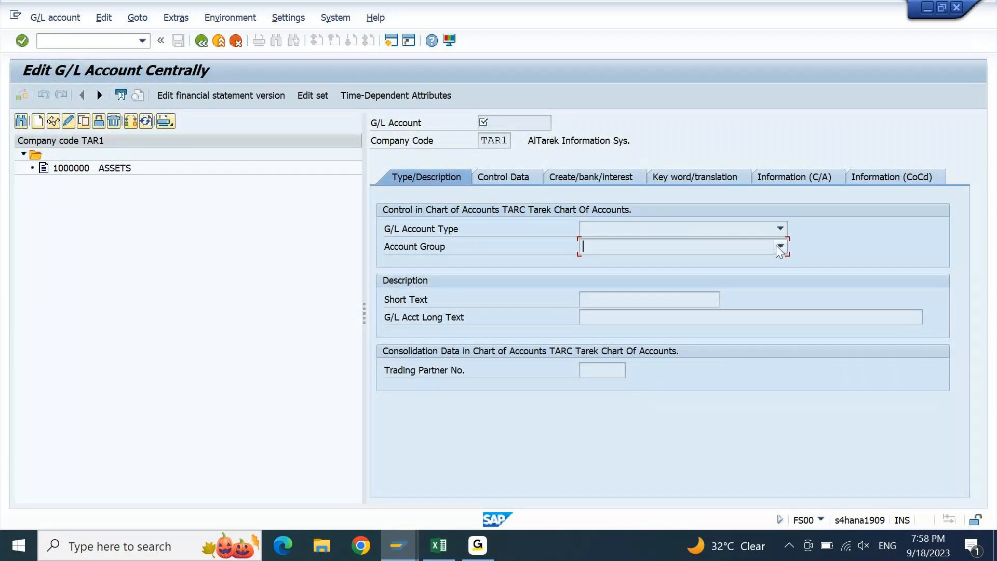
{"action": "left_click", "coordinate": [779, 230]}
{"action": "left_click", "coordinate": [776, 235]}
{"action": "left_click", "coordinate": [786, 249]}
Step: Display the ASSETS G/L account from the navigation tree of company code TAR1
{"action": "left_click", "coordinate": [104, 168]}
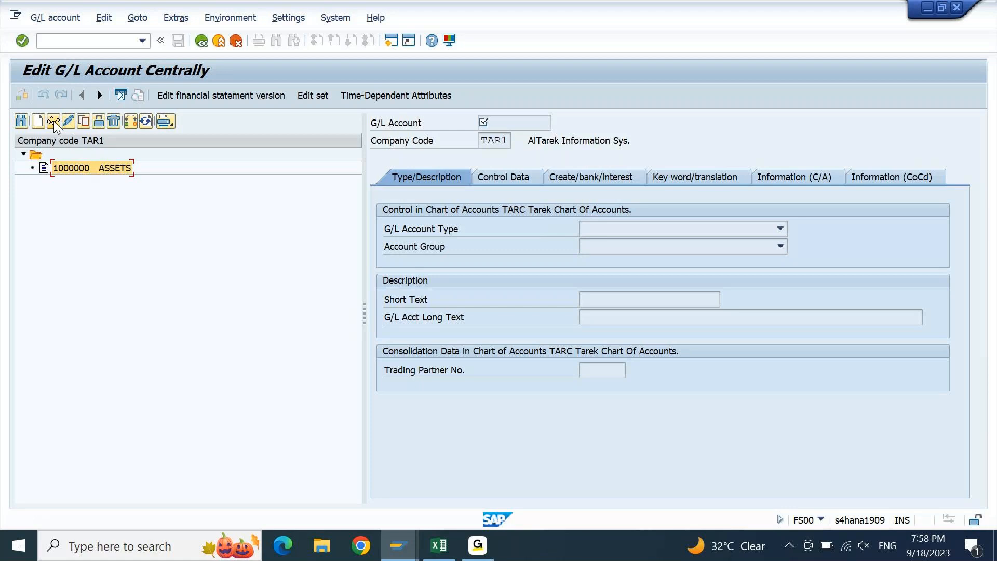
{"action": "left_click", "coordinate": [54, 121]}
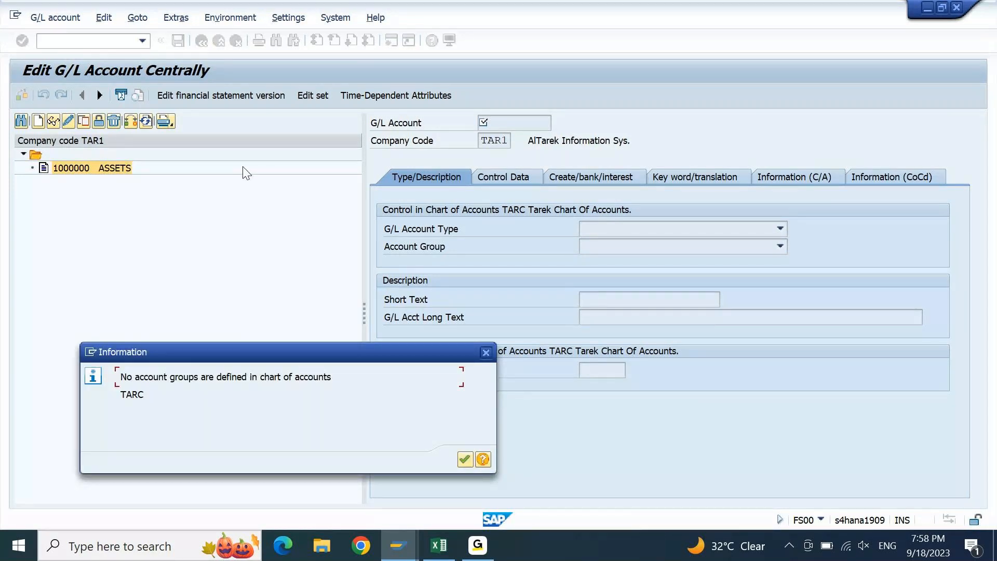
{"action": "key", "text": "Return"}
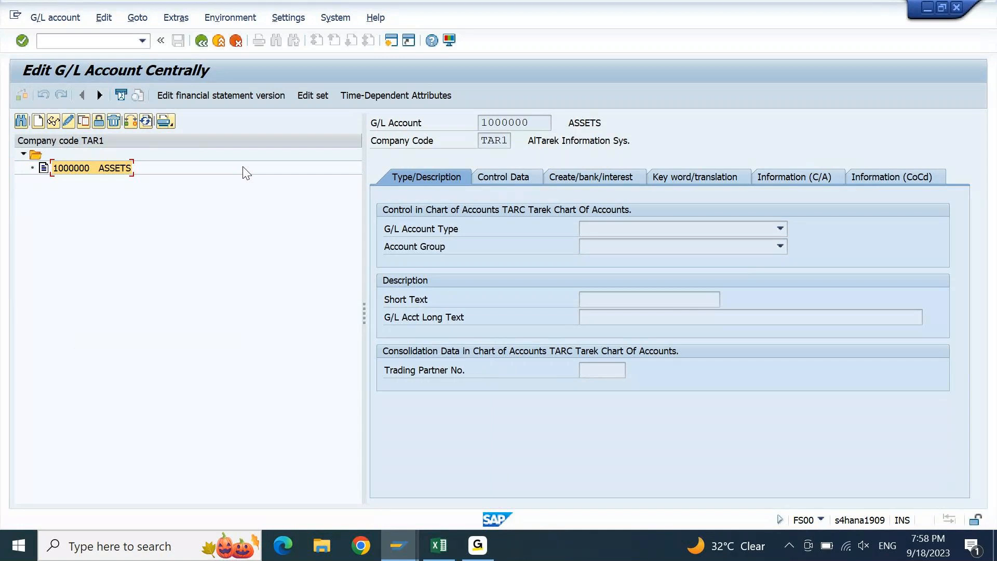
Step: Try to change the navigation tree's company code to HO01 and clear the entry
{"action": "left_click", "coordinate": [131, 121]}
{"action": "type", "text": "H"}
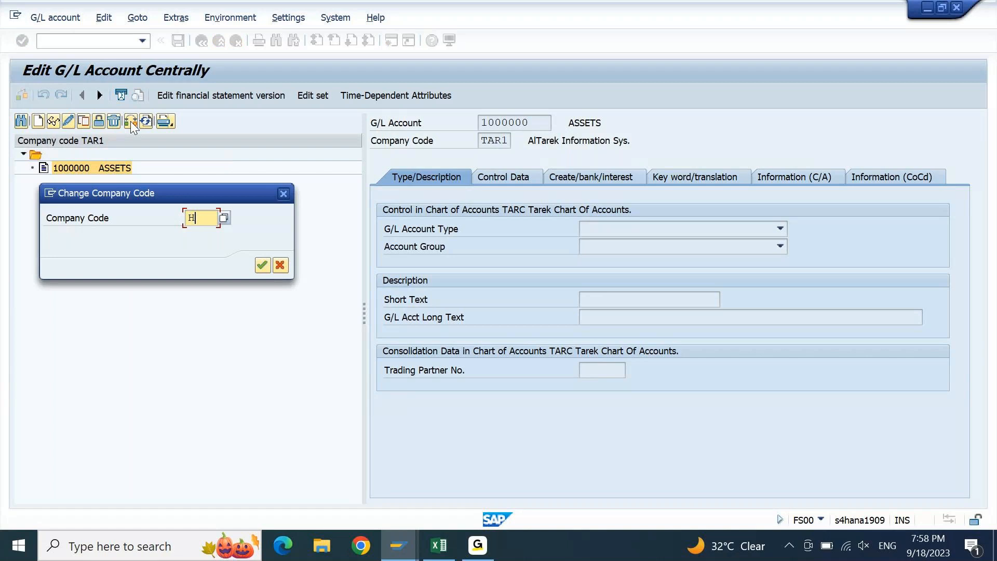
{"action": "type", "text": "O01"}
{"action": "key", "text": "Return"}
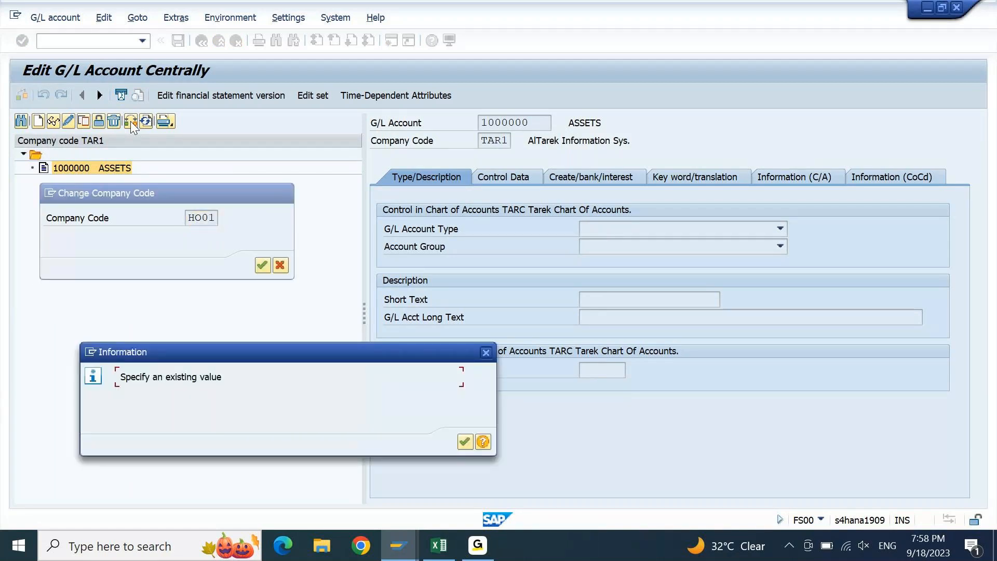
{"action": "key", "text": "Return"}
{"action": "key", "text": "BackSpace"}
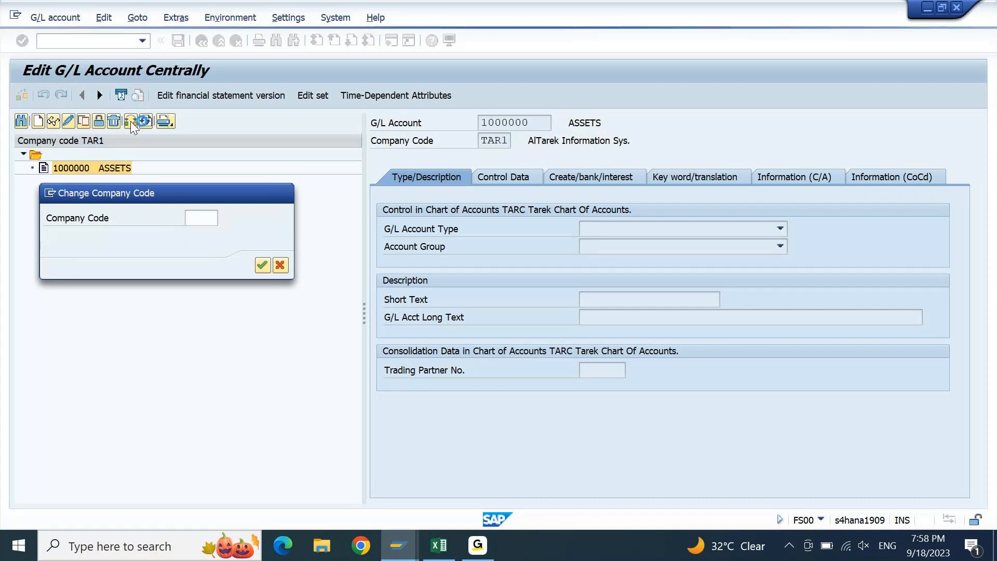
Step: Choose company code H001 from the list of company codes for the navigation tree and expand its second account folder
{"action": "key", "text": "F4"}
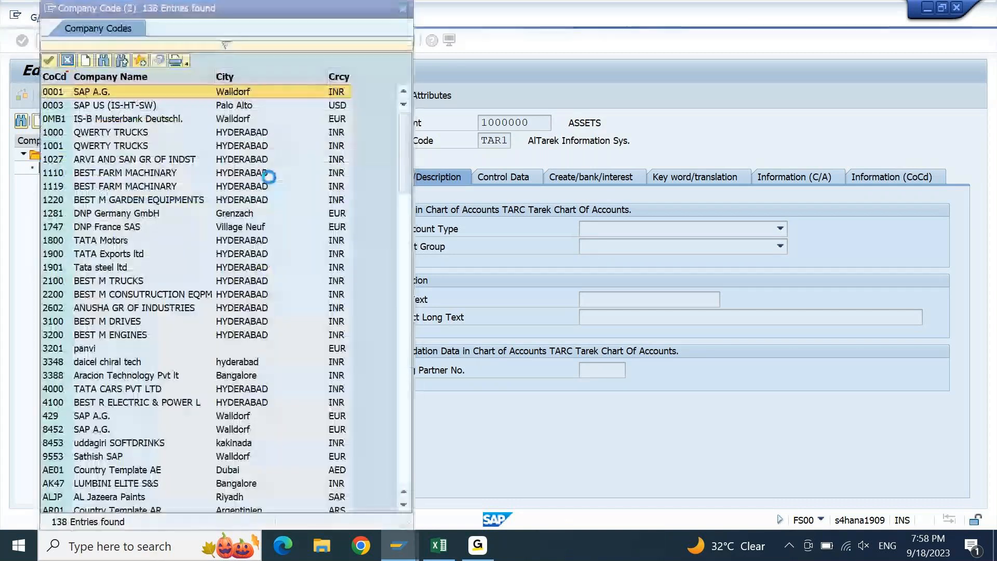
{"action": "left_click", "coordinate": [407, 380]}
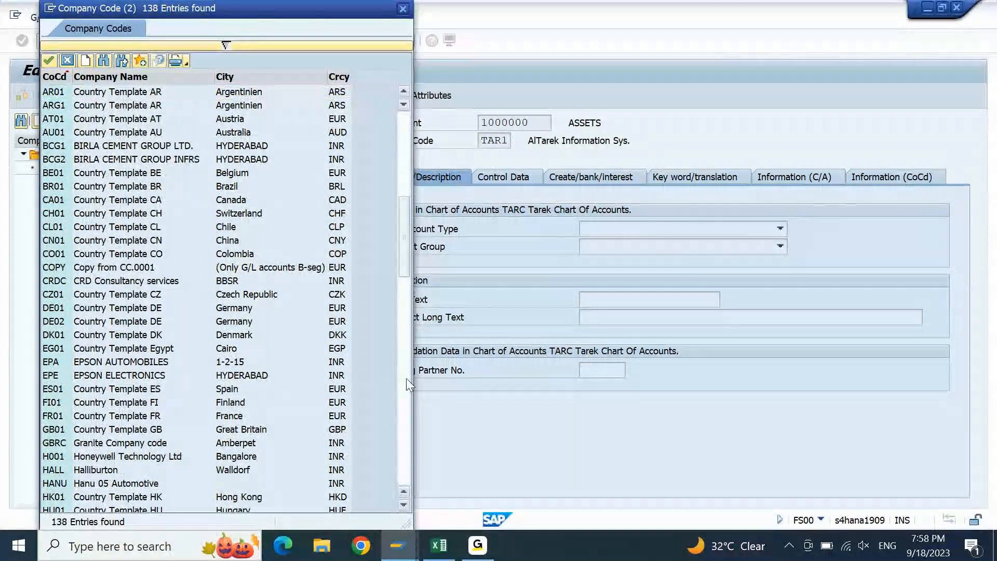
{"action": "left_click", "coordinate": [408, 379]}
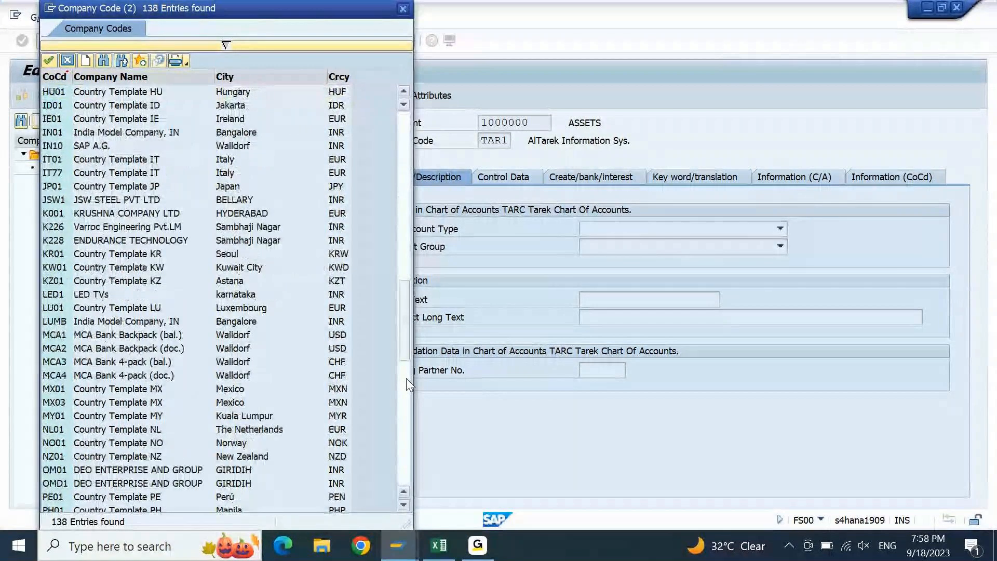
{"action": "left_click", "coordinate": [404, 92]}
{"action": "left_click", "coordinate": [404, 92]}
{"action": "left_click", "coordinate": [404, 92]}
{"action": "left_click", "coordinate": [405, 92]}
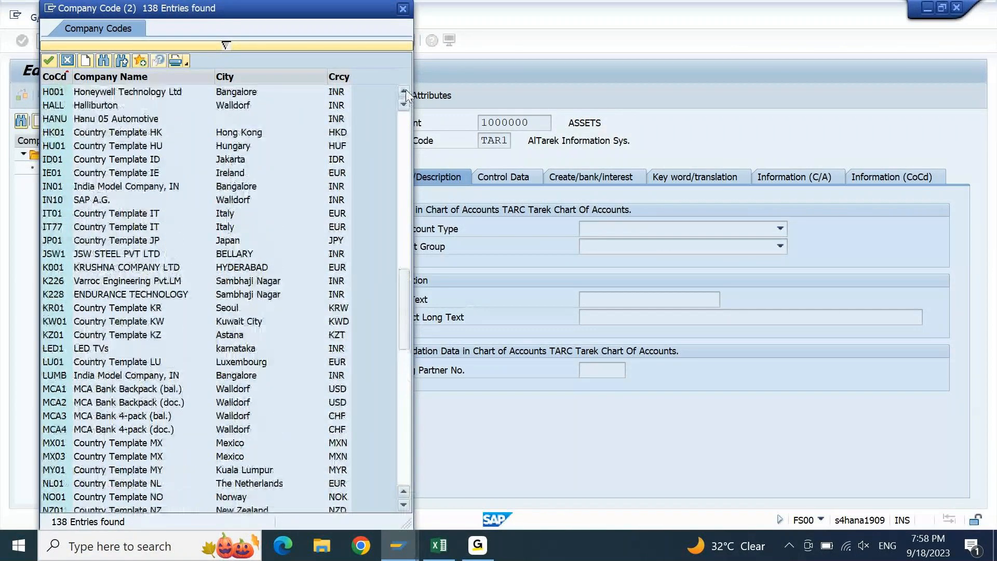
{"action": "left_click", "coordinate": [404, 91]}
{"action": "left_click", "coordinate": [404, 92]}
{"action": "left_click", "coordinate": [106, 123]}
{"action": "double_click", "coordinate": [105, 122]}
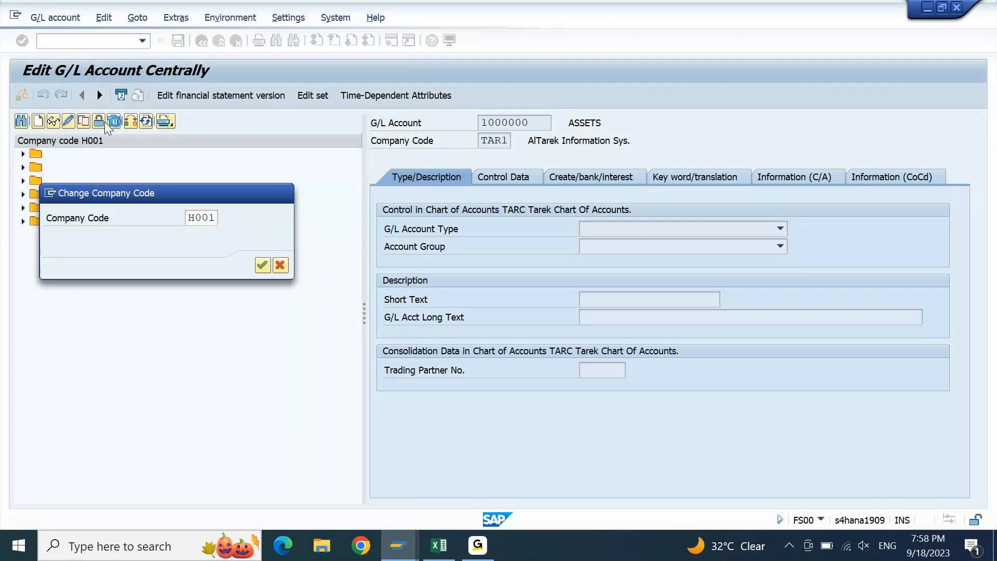
{"action": "left_click", "coordinate": [22, 168]}
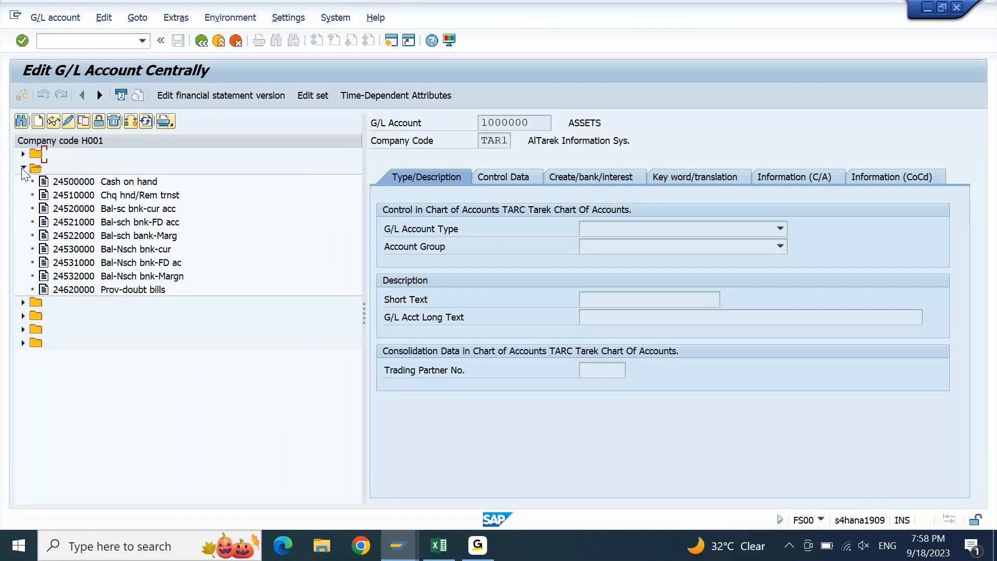
Step: Display the Cash on hand G/L account of company code H001 and collapse its account folder
{"action": "double_click", "coordinate": [78, 181]}
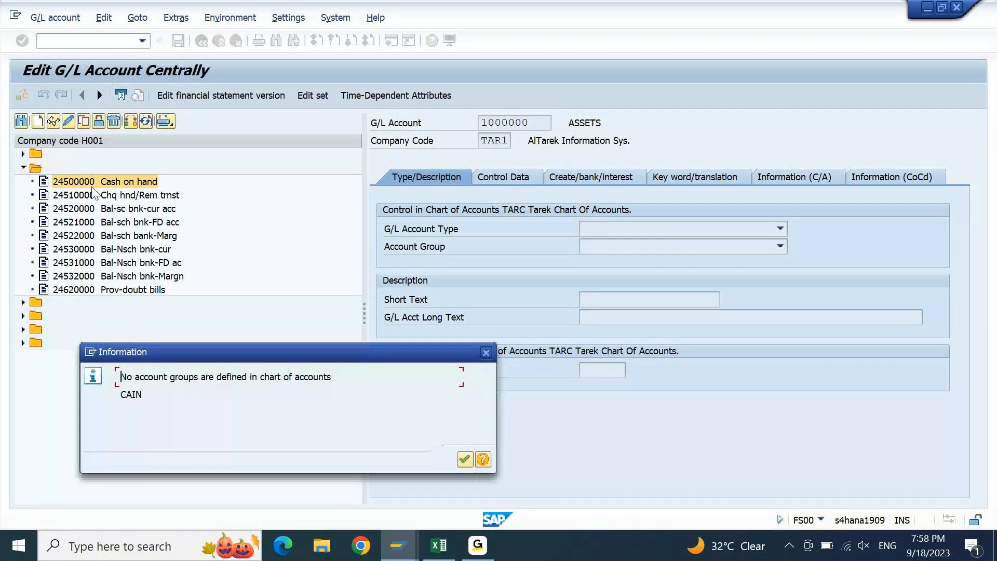
{"action": "key", "text": "Return"}
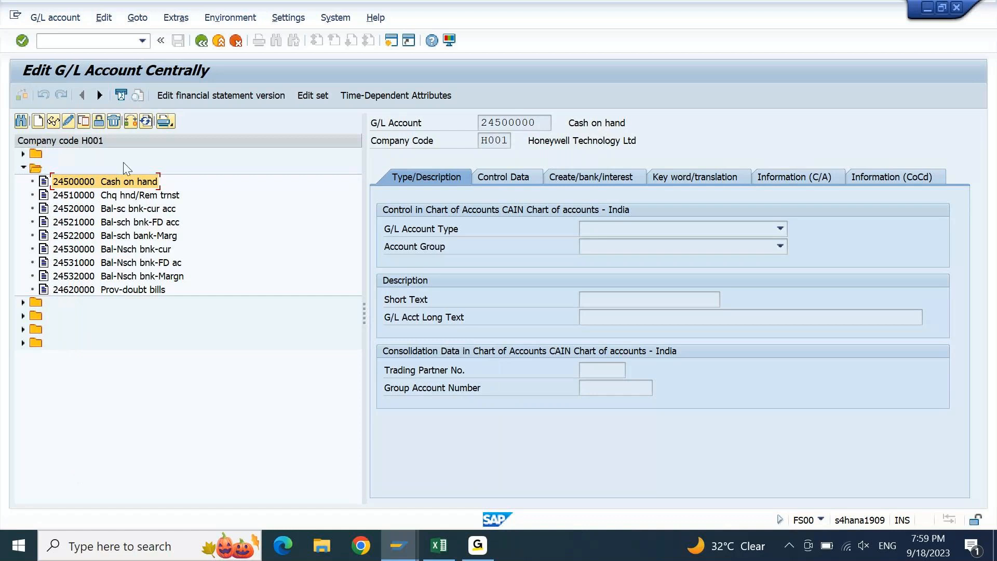
{"action": "left_click", "coordinate": [23, 167]}
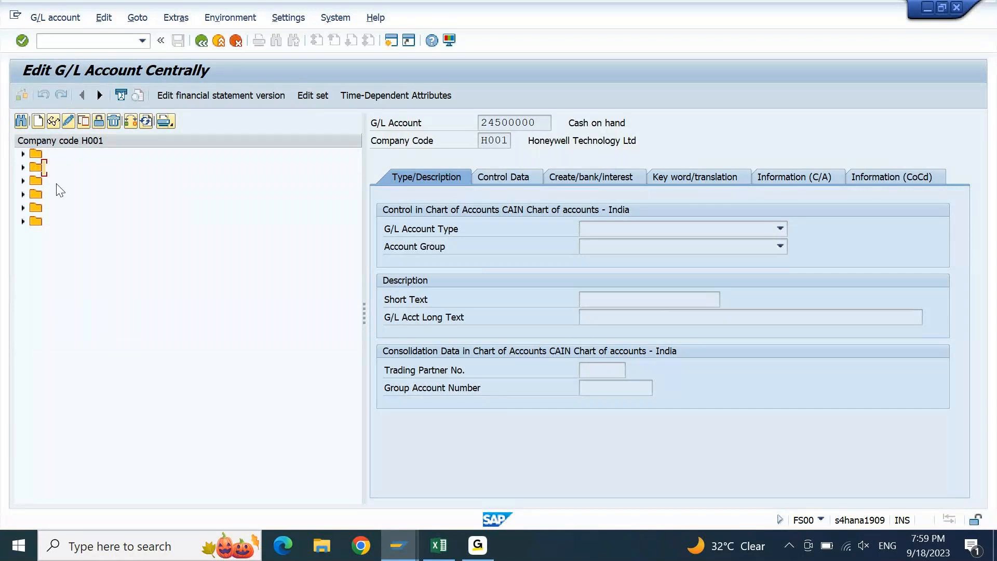
Step: Open transaction OBD4 in a new session and look through the G/L account groups of the charts of accounts
{"action": "left_click", "coordinate": [393, 45]}
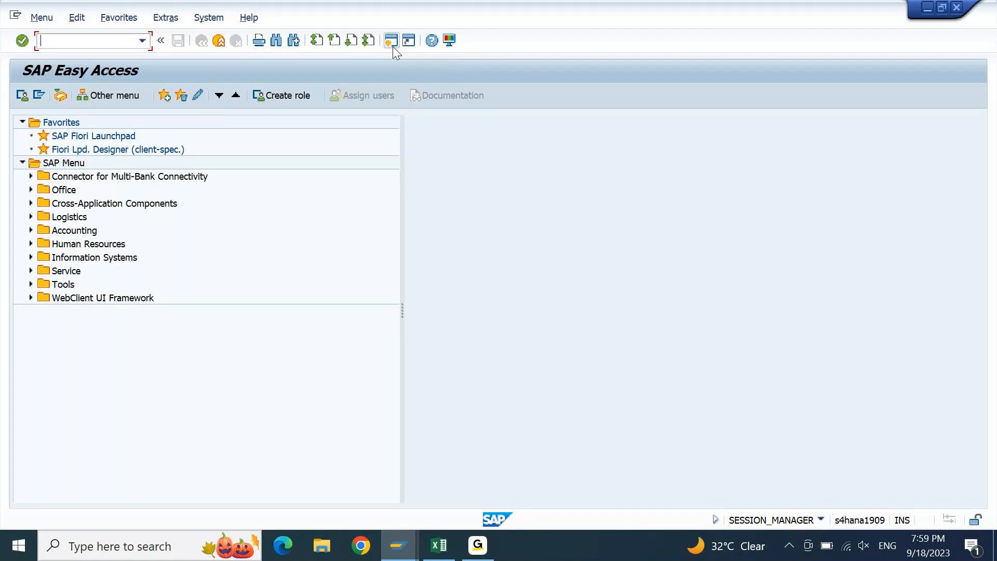
{"action": "type", "text": "OBD4"}
{"action": "key", "text": "Return"}
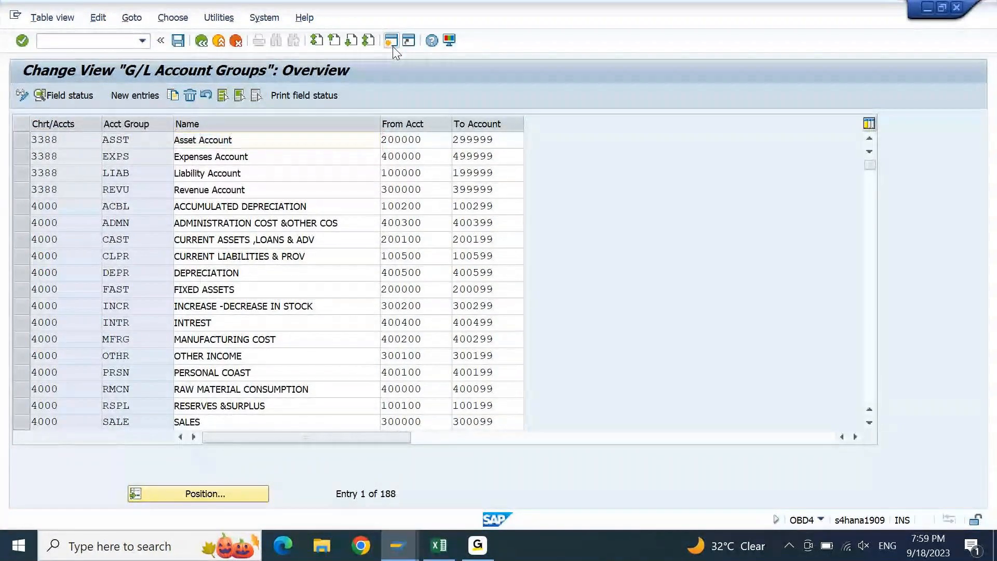
{"action": "key", "text": "Page_Down"}
{"action": "key", "text": "Page_Down"}
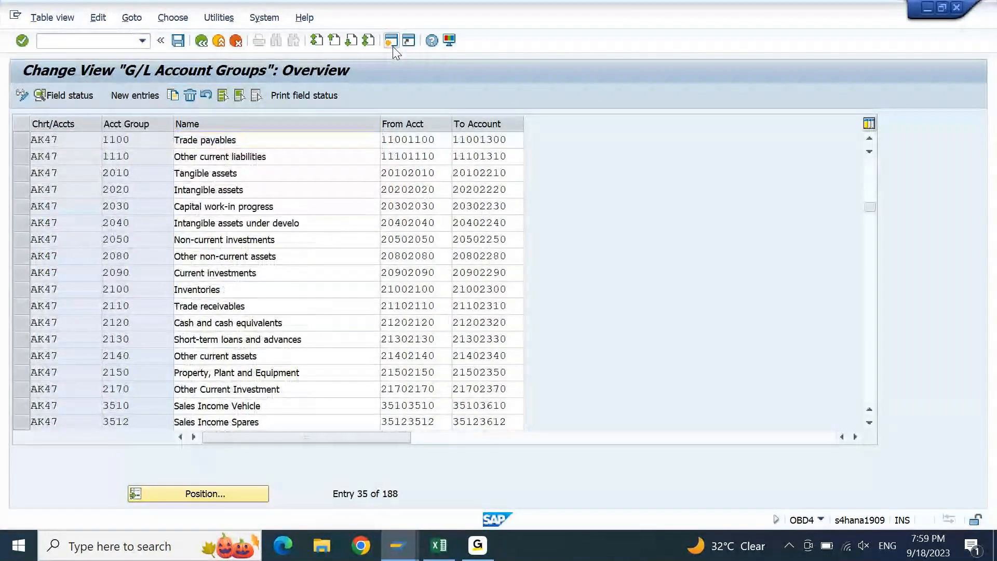
{"action": "key", "text": "Page_Down"}
{"action": "key", "text": "Page_Down"}
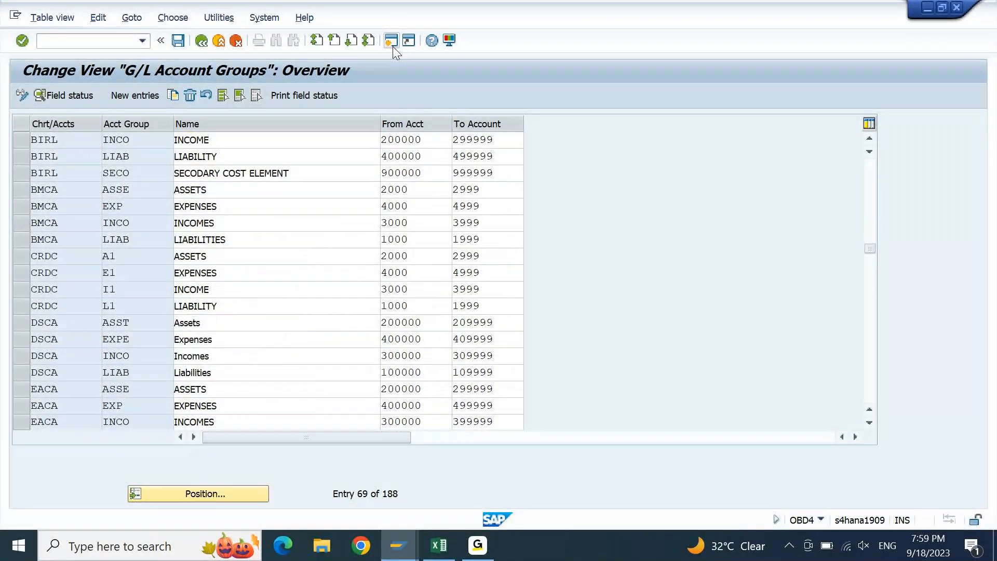
{"action": "key", "text": "Page_Down"}
{"action": "key", "text": "Page_Down"}
{"action": "key", "text": "Page_Down"}
{"action": "key", "text": "Page_Down"}
{"action": "key", "text": "Page_Down"}
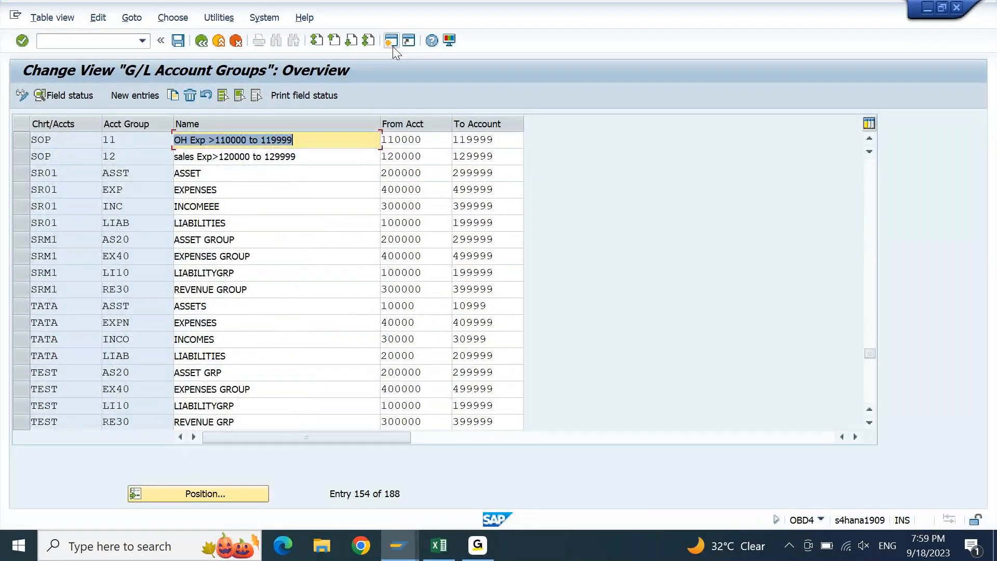
Step: Mark the four account groups of chart of accounts TATA, and check the remaining account groups through the end of the list
{"action": "left_click_drag", "start_coordinate": [22, 304], "coordinate": [26, 353]}
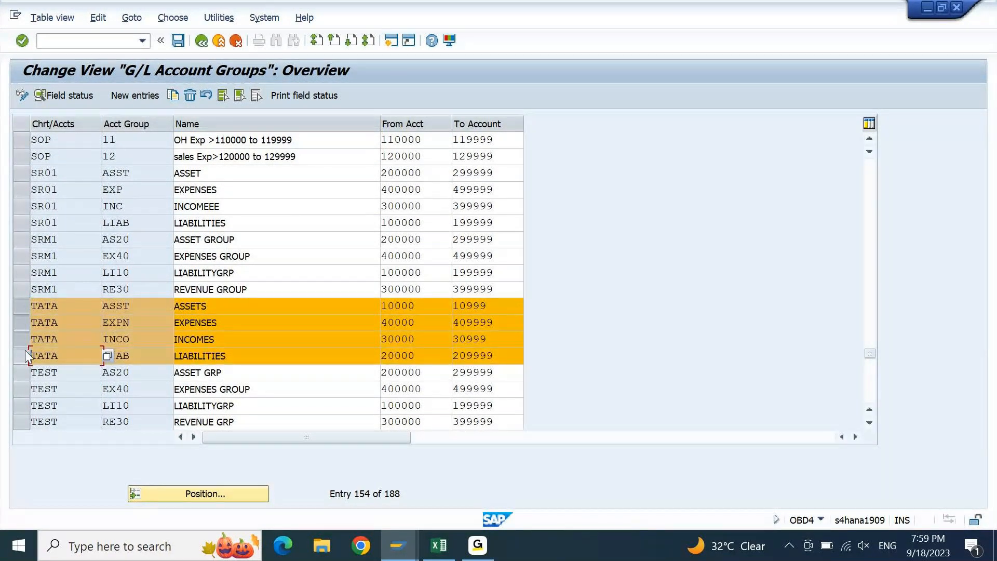
{"action": "left_click", "coordinate": [23, 305]}
{"action": "key", "text": "Page_Down"}
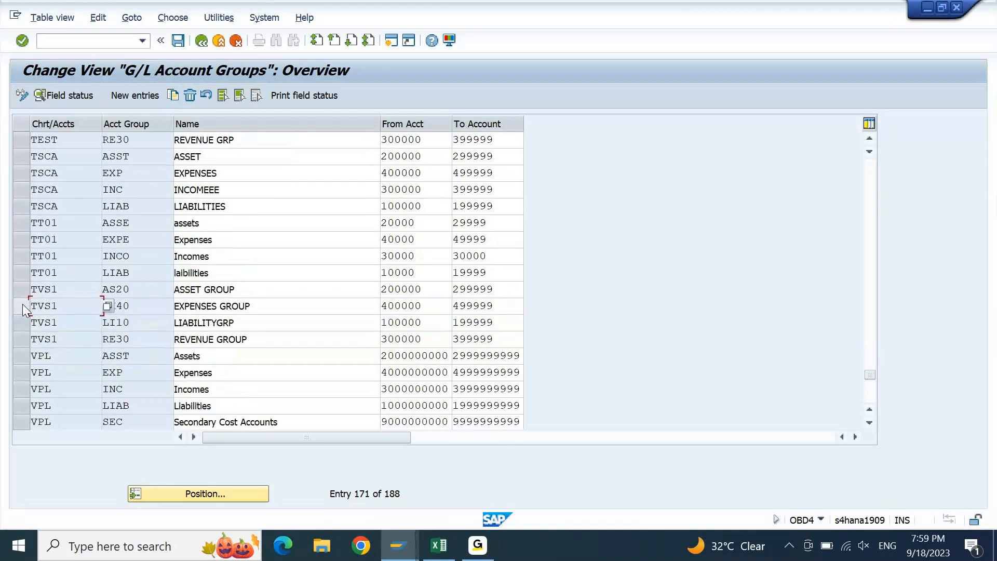
{"action": "key", "text": "Page_Down"}
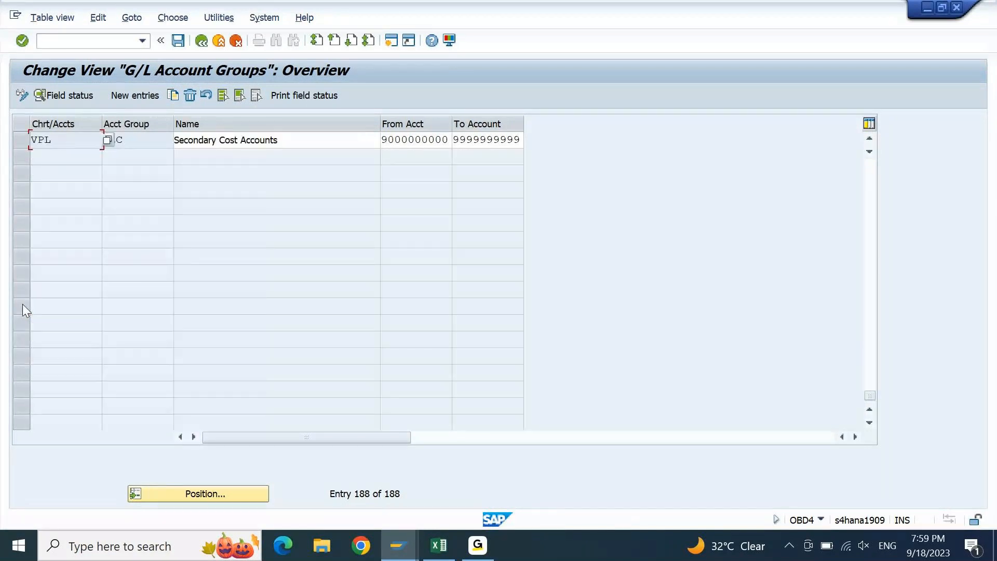
{"action": "key", "text": "Page_Up"}
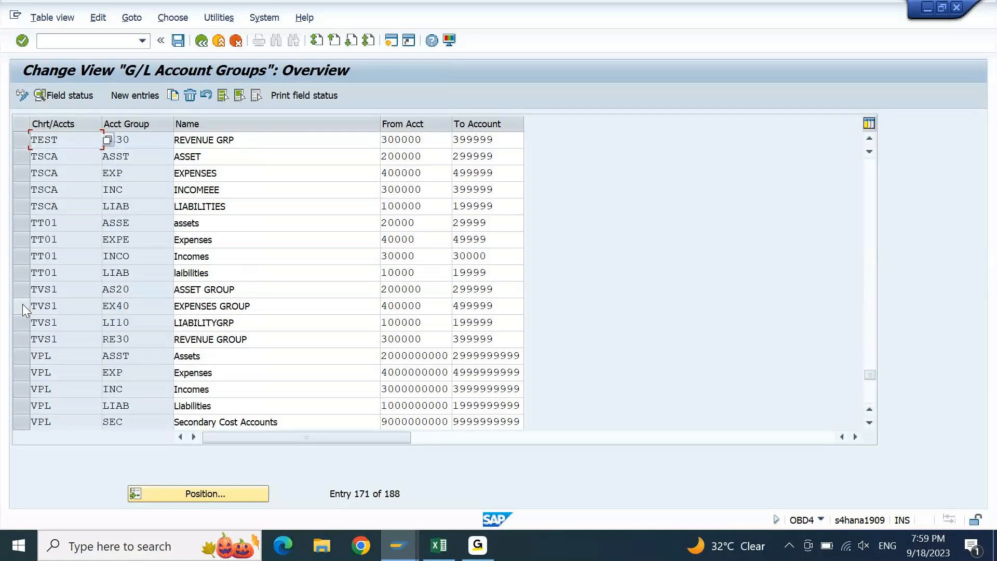
Step: Mark the four account groups of chart of accounts TVS1 and highlight the chart of accounts key
{"action": "left_click_drag", "start_coordinate": [23, 289], "coordinate": [25, 340]}
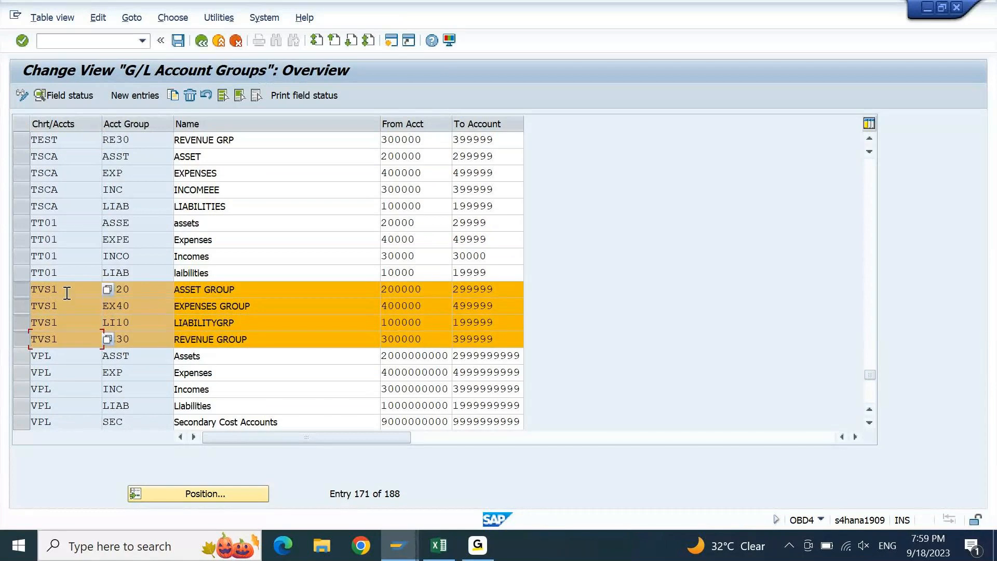
{"action": "left_click_drag", "start_coordinate": [67, 294], "coordinate": [13, 307]}
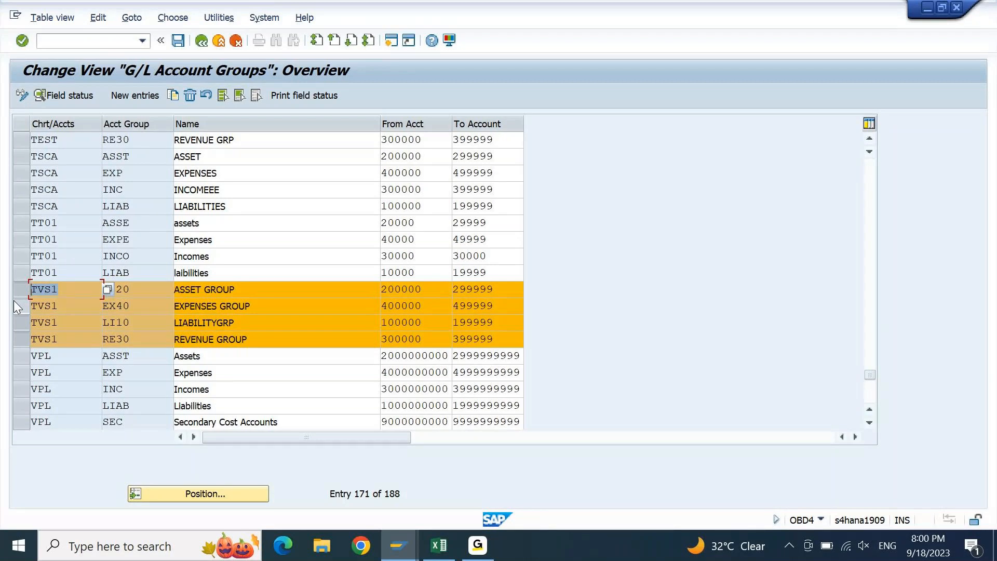
{"action": "left_click", "coordinate": [145, 308]}
{"action": "left_click", "coordinate": [78, 294]}
{"action": "left_click_drag", "start_coordinate": [78, 294], "coordinate": [22, 300]}
Step: Switch back to the SE16N session, leave the SKB1 results and load table T001
{"action": "left_click", "coordinate": [402, 551]}
{"action": "left_click", "coordinate": [402, 551]}
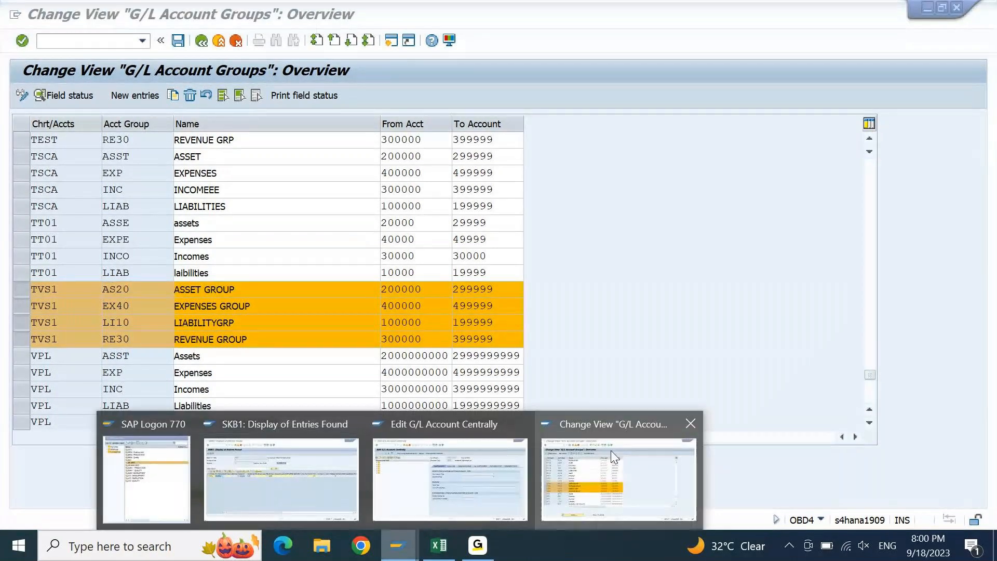
{"action": "left_click", "coordinate": [326, 473]}
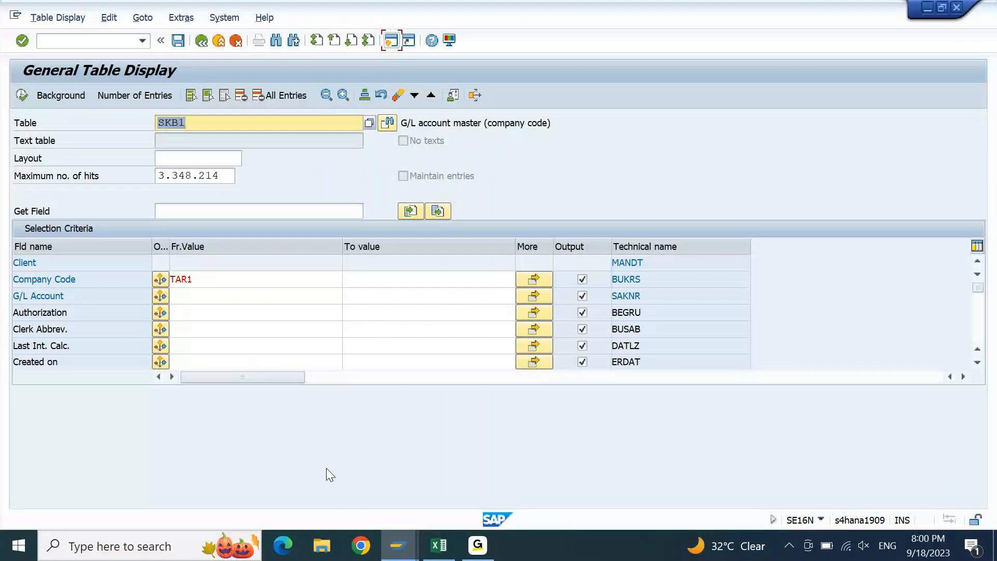
{"action": "type", "text": "T001"}
{"action": "key", "text": "Return"}
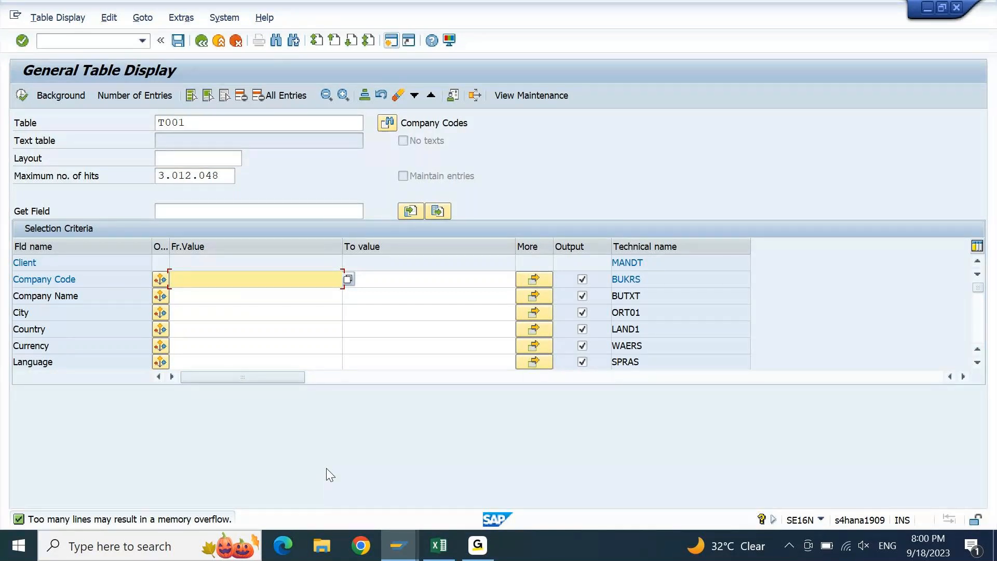
Step: Restrict the T001 selection to chart of accounts TVS1
{"action": "key", "text": "Down"}
{"action": "key", "text": "Down"}
{"action": "key", "text": "Down"}
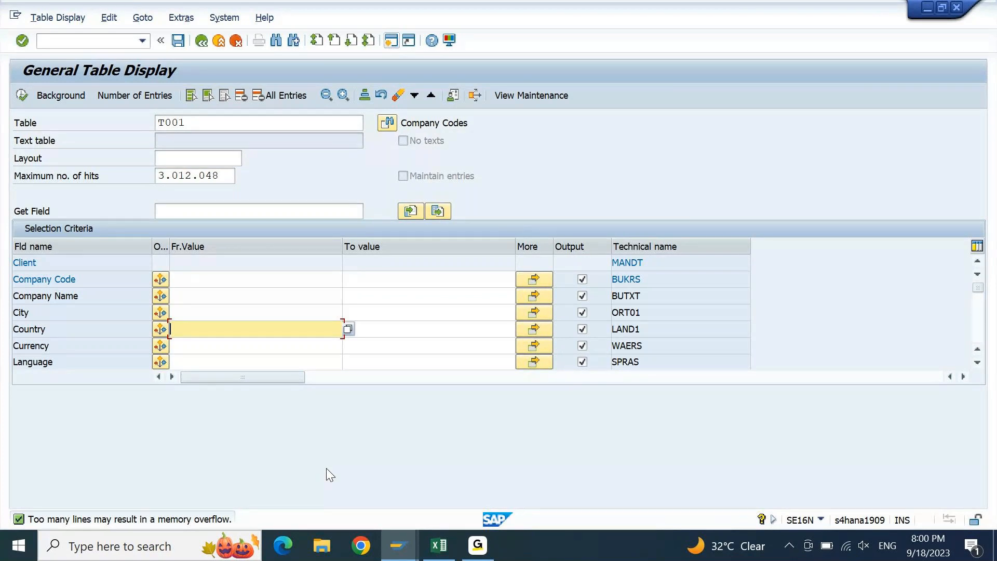
{"action": "key", "text": "Page_Down"}
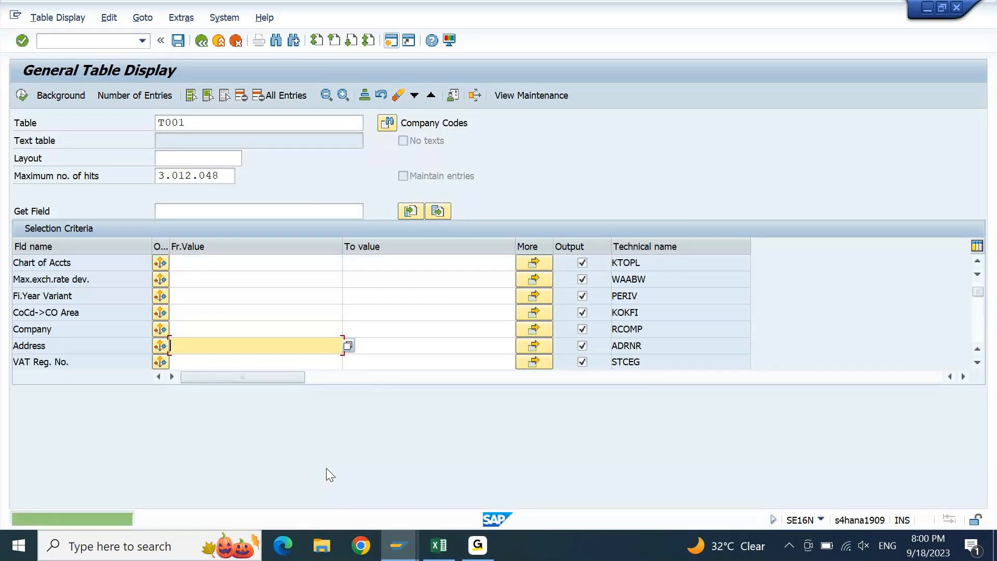
{"action": "key", "text": "Up"}
{"action": "key", "text": "Up"}
{"action": "key", "text": "Up"}
{"action": "key", "text": "Up"}
{"action": "key", "text": "Up"}
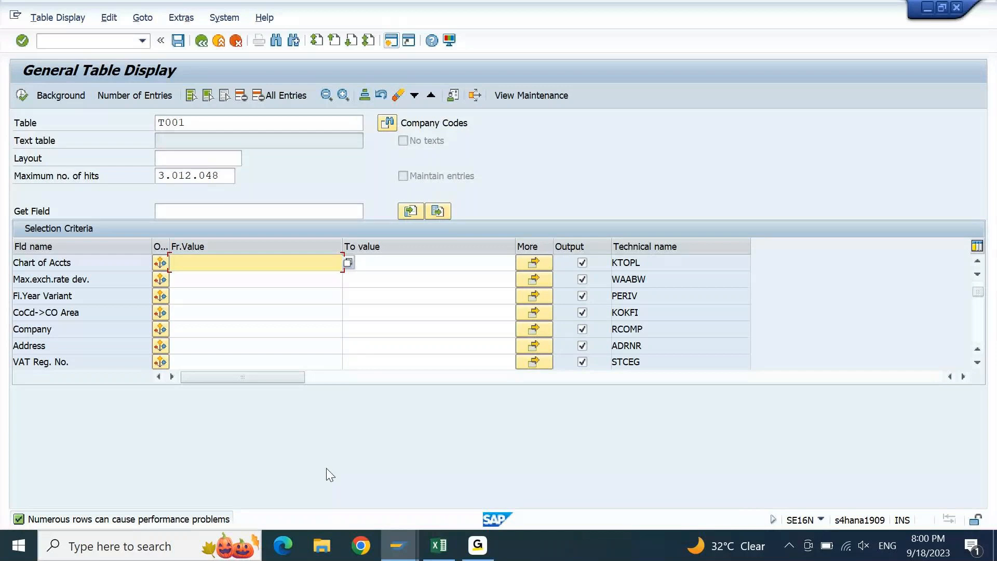
{"action": "type", "text": "TVS1"}
{"action": "key", "text": "Return"}
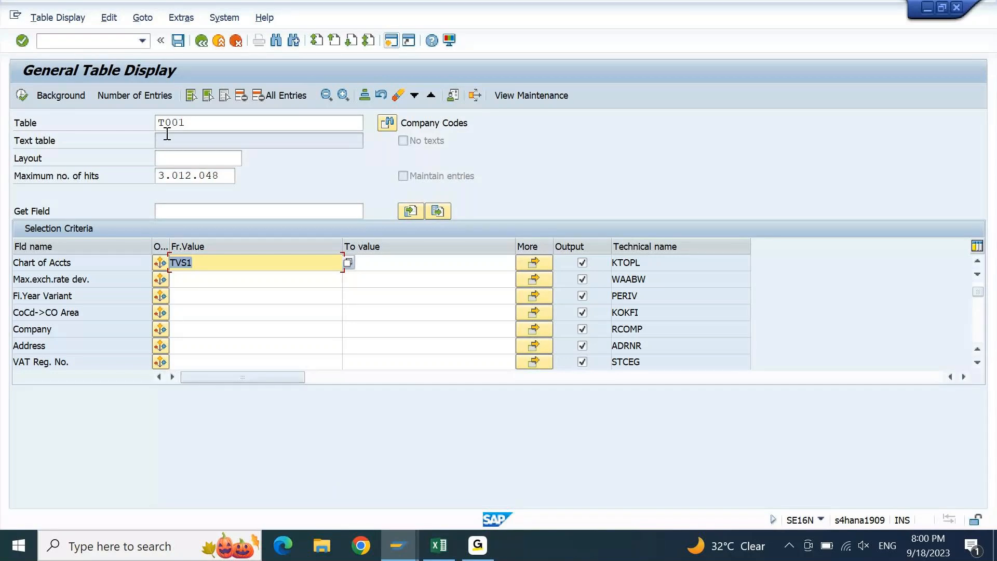
Step: Count and display the matching T001 entries, check the company code assigned to the chart of accounts, and return to the selection
{"action": "left_click", "coordinate": [133, 97]}
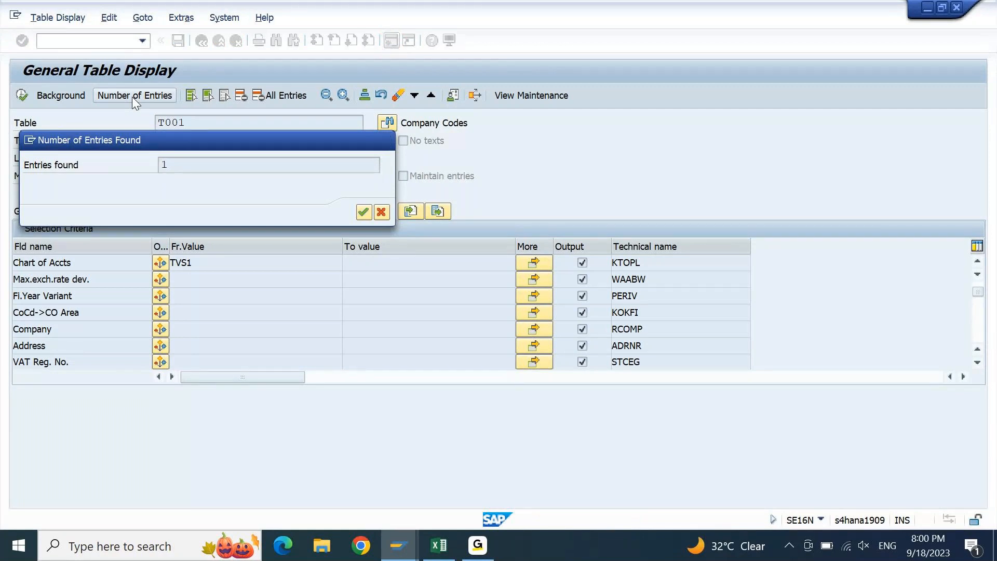
{"action": "key", "text": "Return"}
{"action": "left_click", "coordinate": [22, 97]}
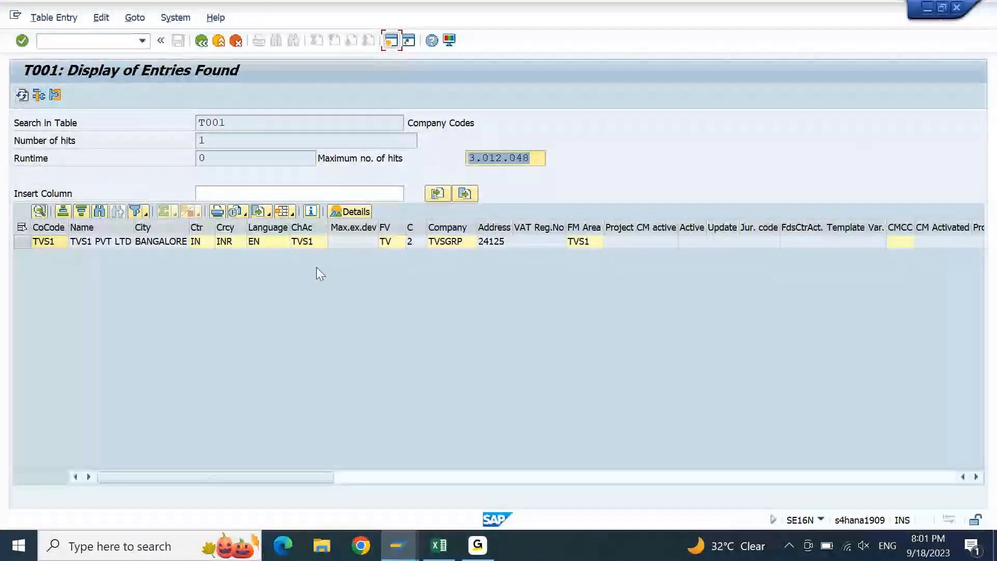
{"action": "left_click", "coordinate": [307, 244]}
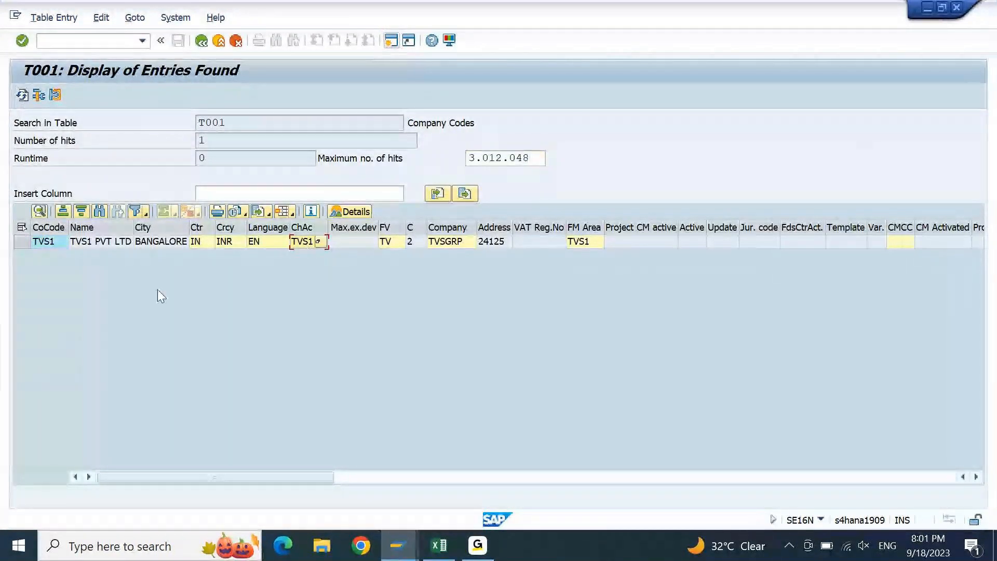
{"action": "left_click", "coordinate": [57, 244]}
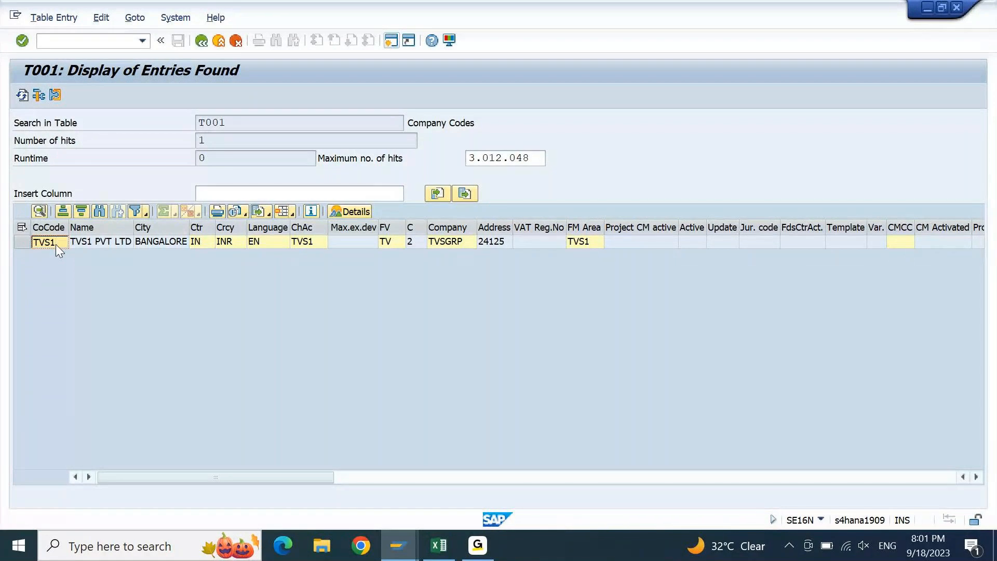
{"action": "key", "text": "F3"}
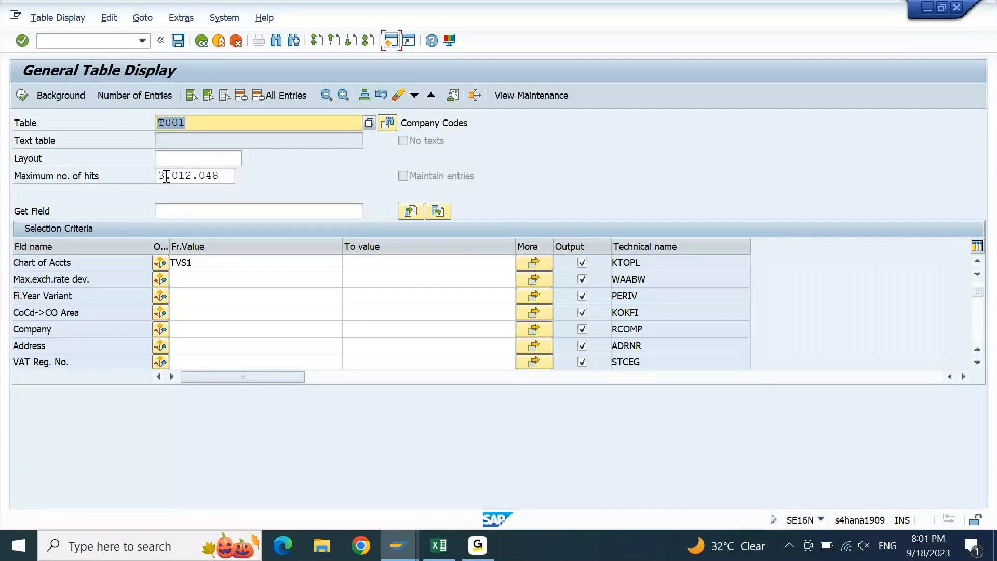
Step: Load table SKB1 and restrict the selection to company code TVS1
{"action": "type", "text": "SKB1"}
{"action": "key", "text": "Return"}
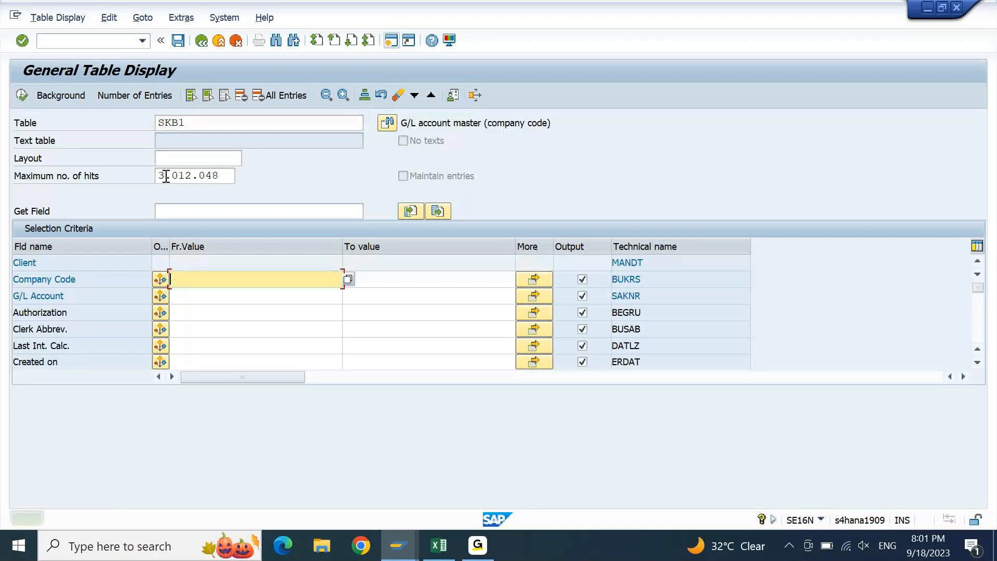
{"action": "type", "text": "TVS1"}
{"action": "key", "text": "Return"}
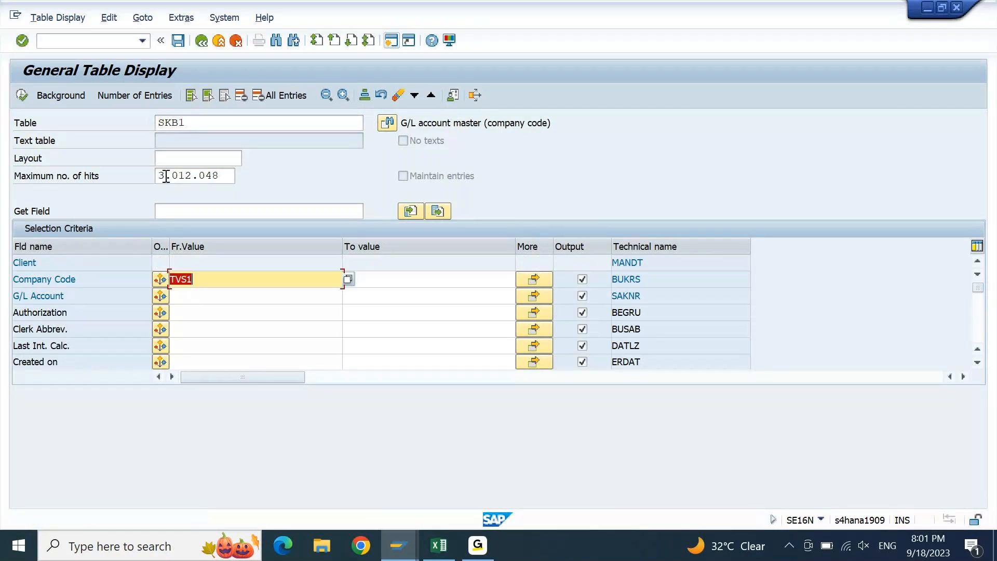
Step: Count the SKB1 entries of company code TVS1 and display them
{"action": "left_click", "coordinate": [151, 96]}
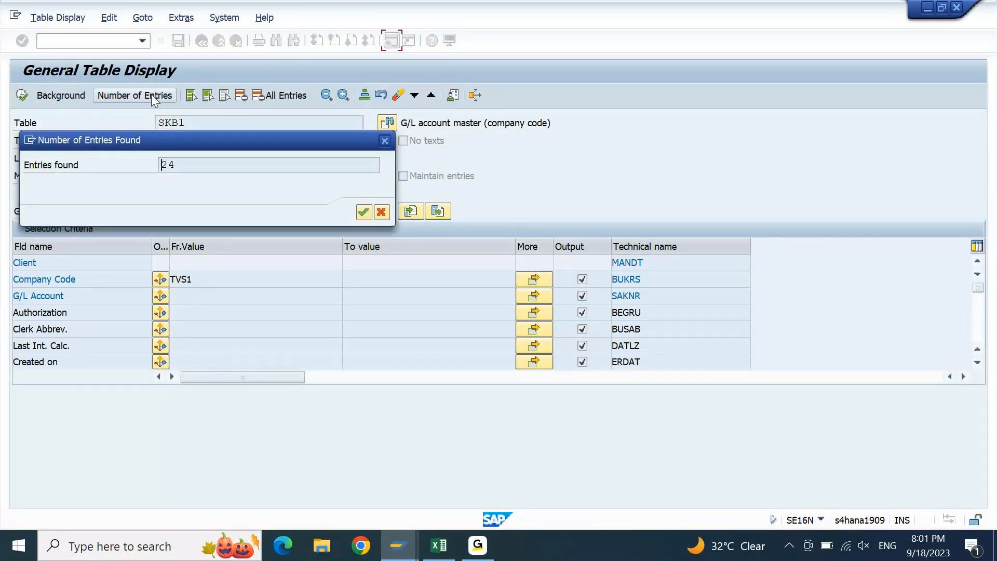
{"action": "key", "text": "Return"}
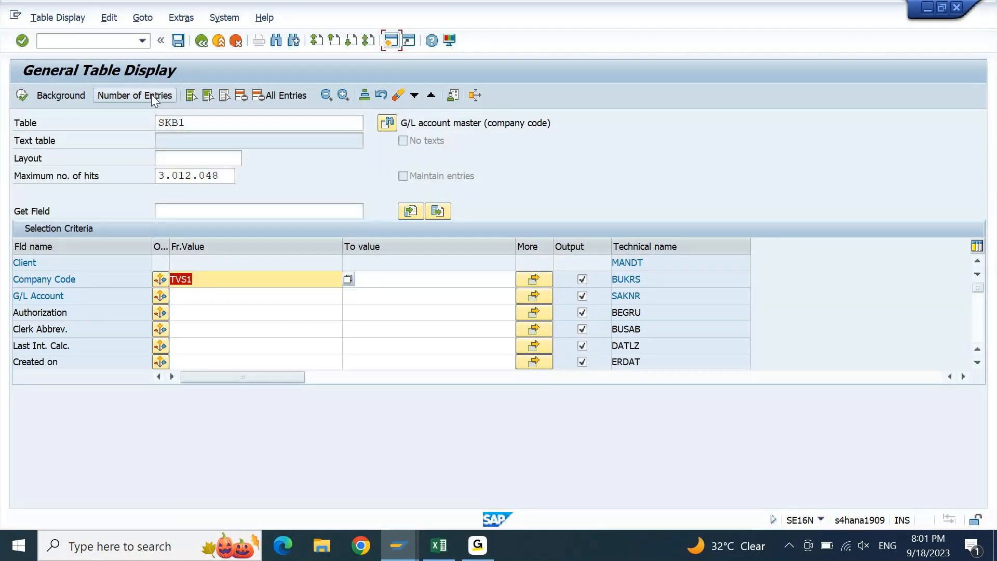
{"action": "left_click", "coordinate": [22, 95]}
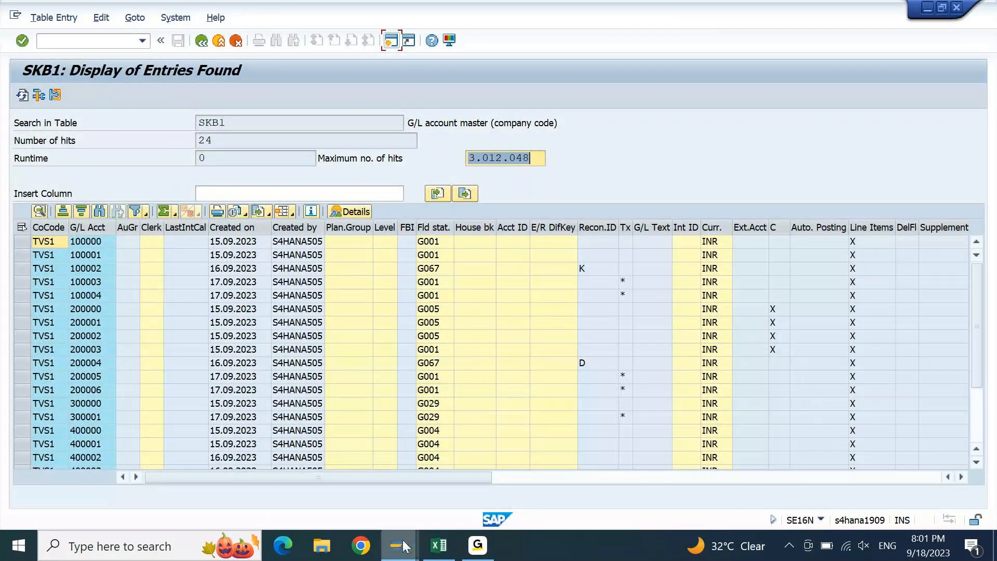
Step: Switch to the FS00 session, change the navigation tree to company code TVS1 and display HDFC MAIN BANK AC from ASSET GROUP
{"action": "mouse_move", "coordinate": [404, 540]}
{"action": "left_click", "coordinate": [447, 473]}
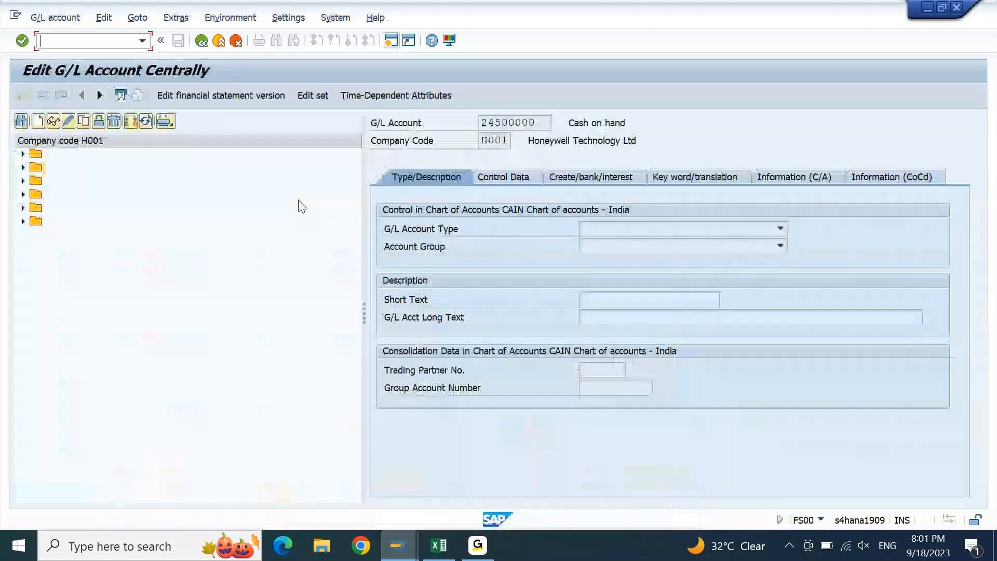
{"action": "left_click", "coordinate": [133, 123]}
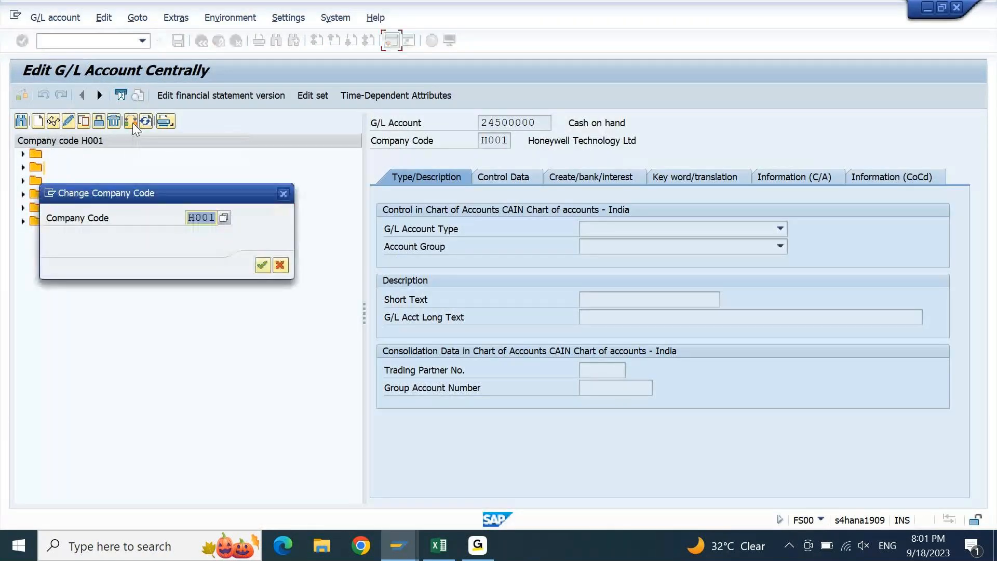
{"action": "type", "text": "TVS1"}
{"action": "key", "text": "Return"}
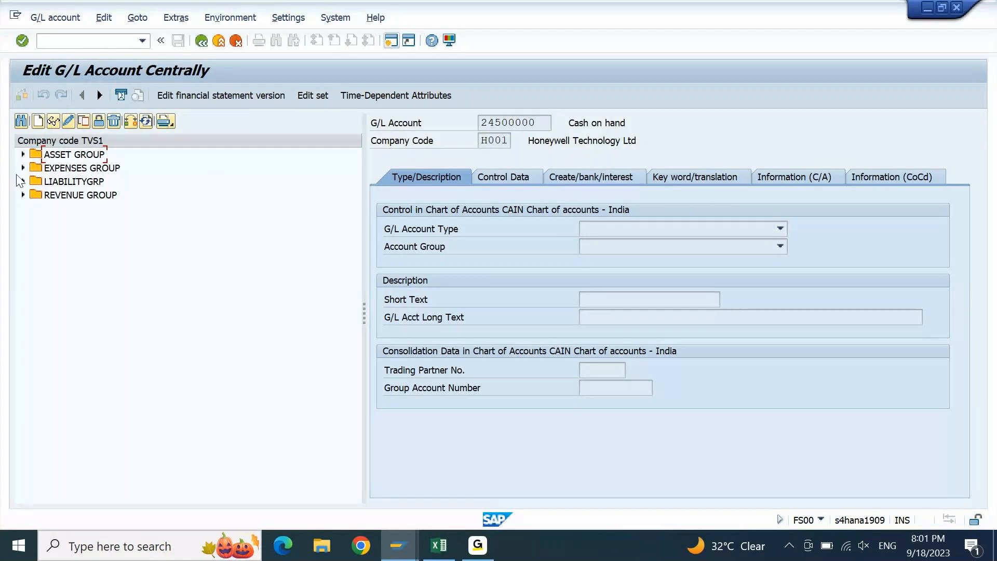
{"action": "left_click", "coordinate": [22, 155]}
{"action": "double_click", "coordinate": [83, 168]}
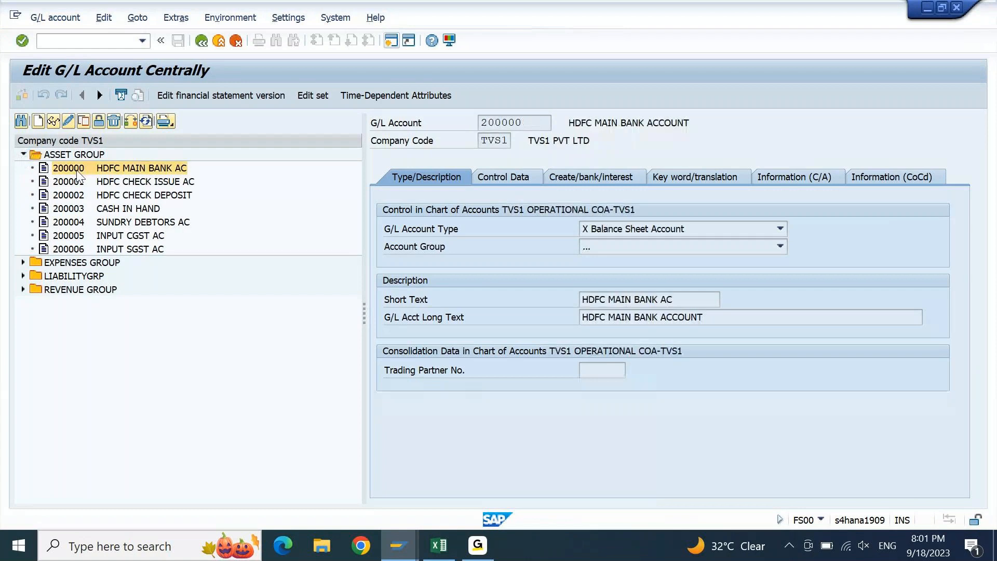
Step: Check the account group options for HDFC MAIN BANK AC and the list of accounts under ASSET GROUP
{"action": "left_click", "coordinate": [771, 246]}
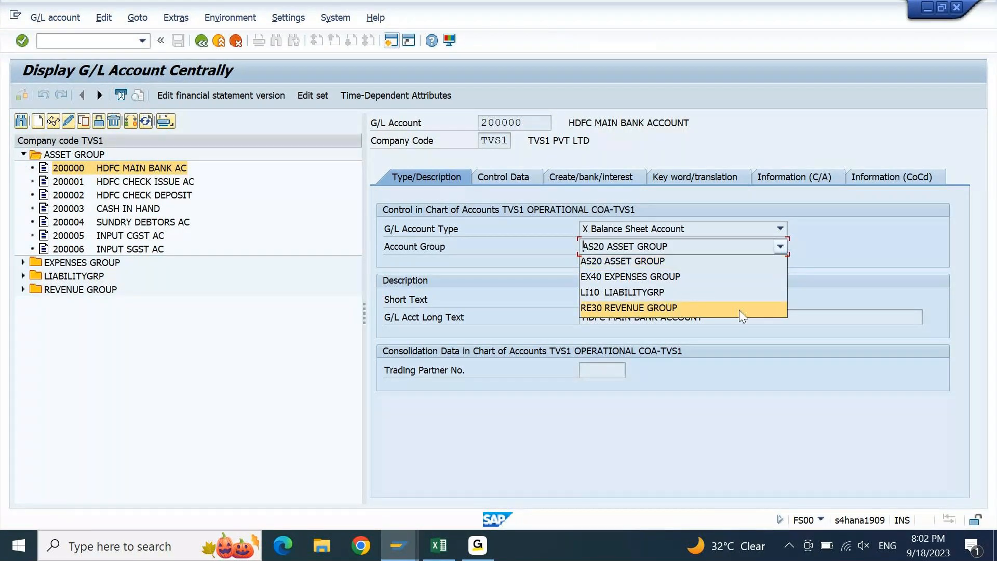
{"action": "left_click", "coordinate": [859, 223]}
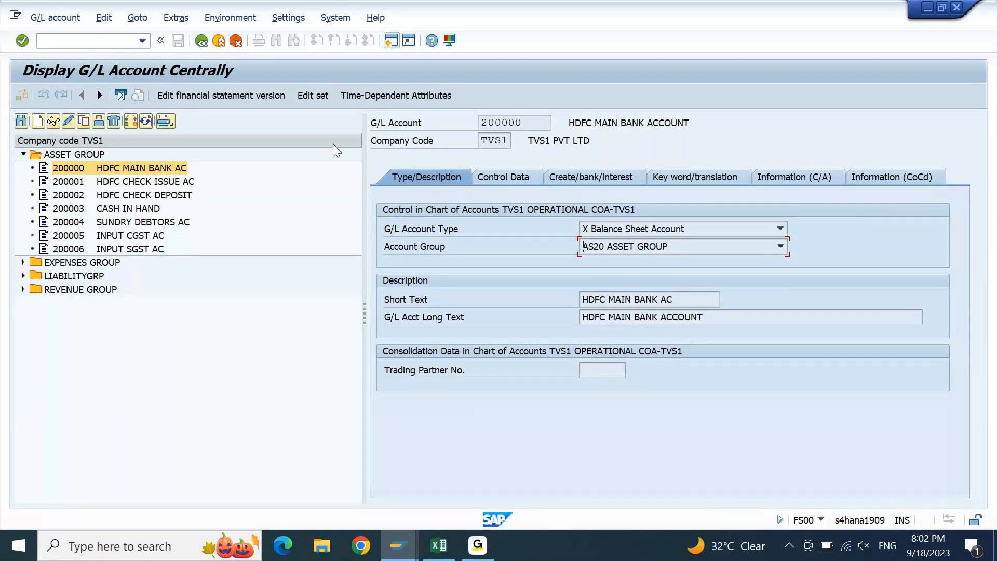
{"action": "left_click", "coordinate": [23, 155]}
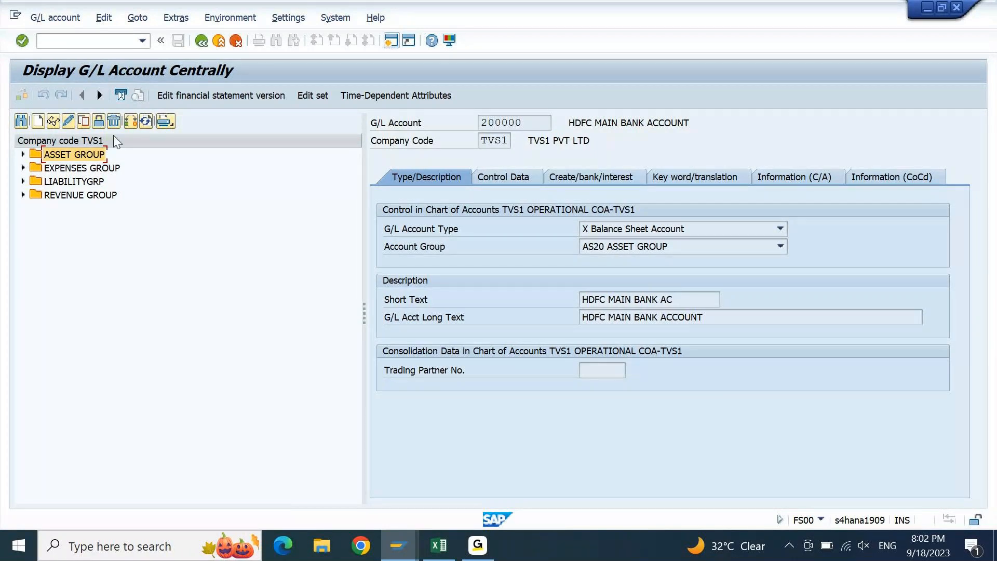
{"action": "left_click", "coordinate": [23, 154]}
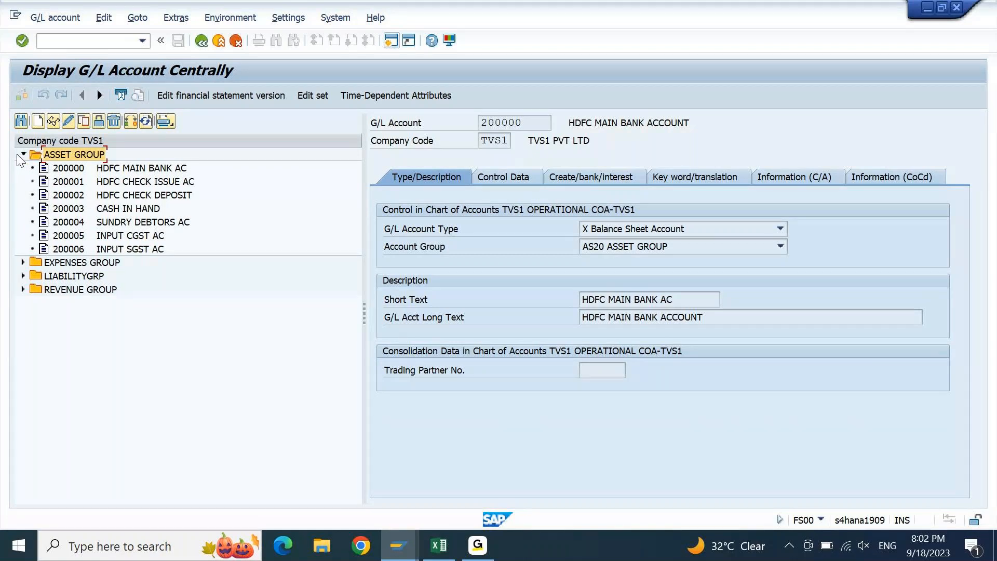
Step: Copy the HDFC MAIN BANK AC ledger account to new G/L account 200011 in company code TVS1
{"action": "left_click", "coordinate": [77, 170]}
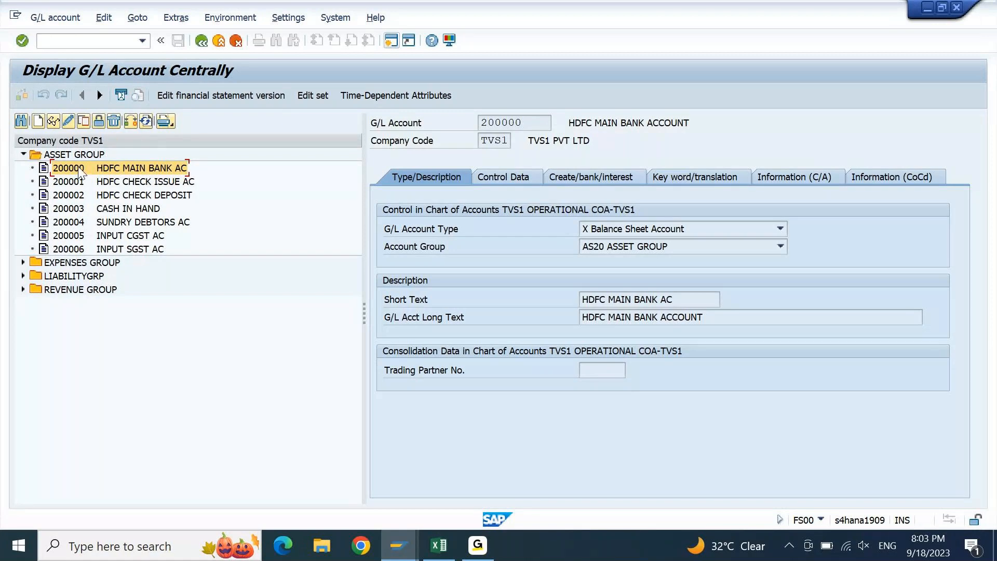
{"action": "left_click", "coordinate": [83, 122]}
{"action": "left_click_drag", "start_coordinate": [202, 129], "coordinate": [302, 233]}
{"action": "left_click", "coordinate": [345, 300]}
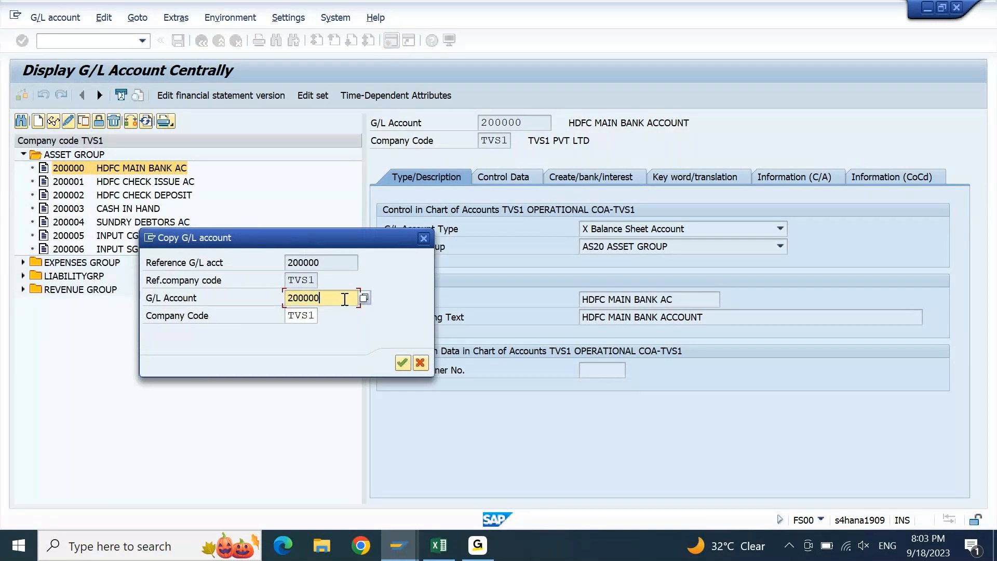
{"action": "key", "text": "shift+Left"}
{"action": "key", "text": "shift+Left"}
{"action": "type", "text": "11"}
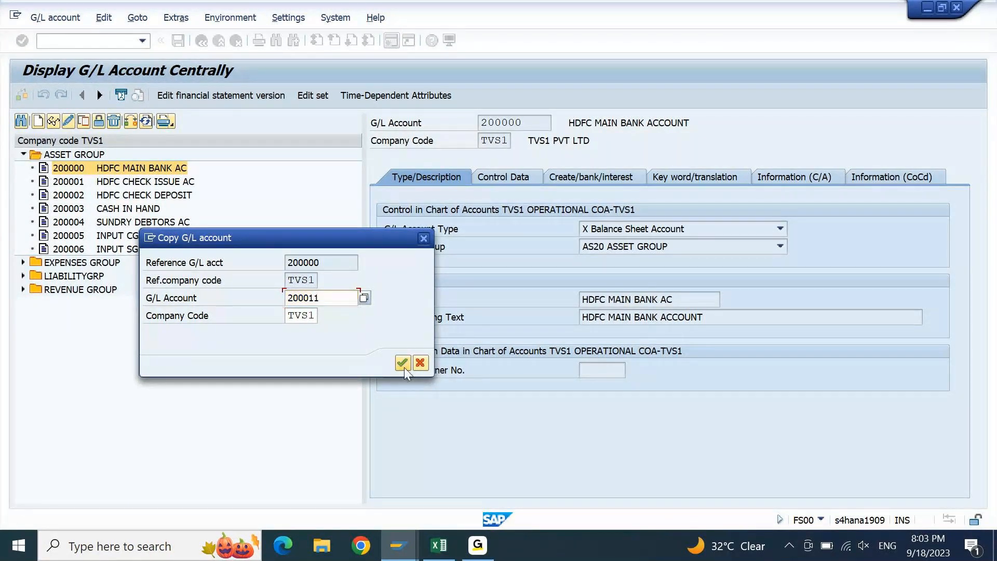
{"action": "left_click", "coordinate": [402, 363]}
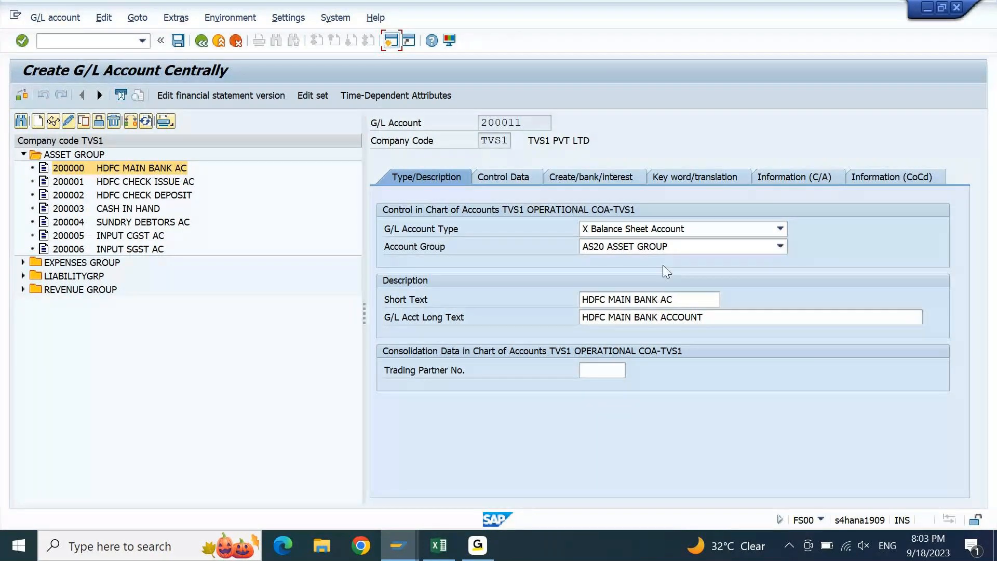
Step: Set both the short text and the G/L account long text of the new account to CASH - MANUAL
{"action": "left_click_drag", "start_coordinate": [681, 304], "coordinate": [522, 319]}
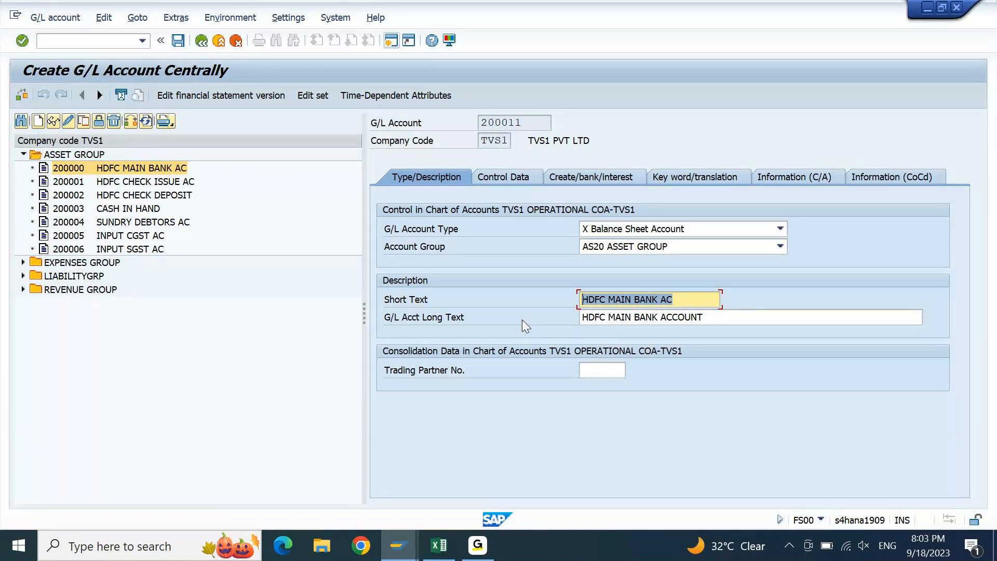
{"action": "type", "text": "O"}
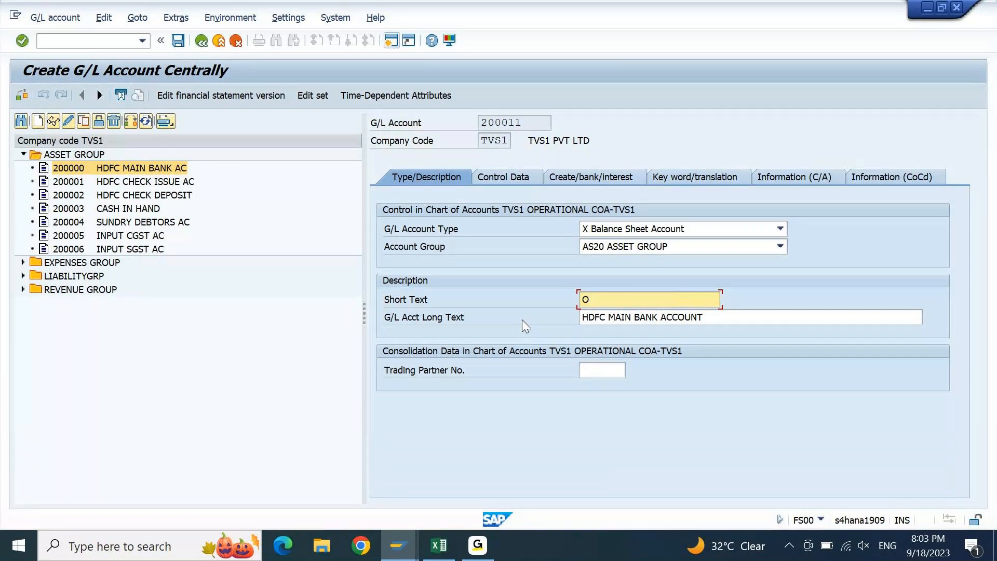
{"action": "key", "text": "BackSpace"}
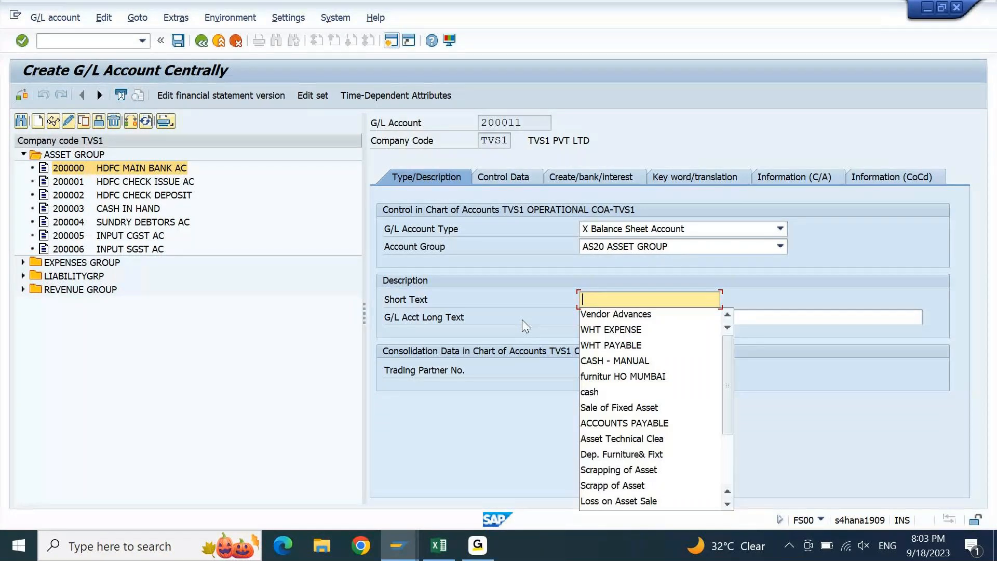
{"action": "type", "text": "CA"}
{"action": "key", "text": "BackSpace"}
{"action": "key", "text": "BackSpace"}
{"action": "key", "text": "ctrl+v"}
{"action": "key", "text": "Tab"}
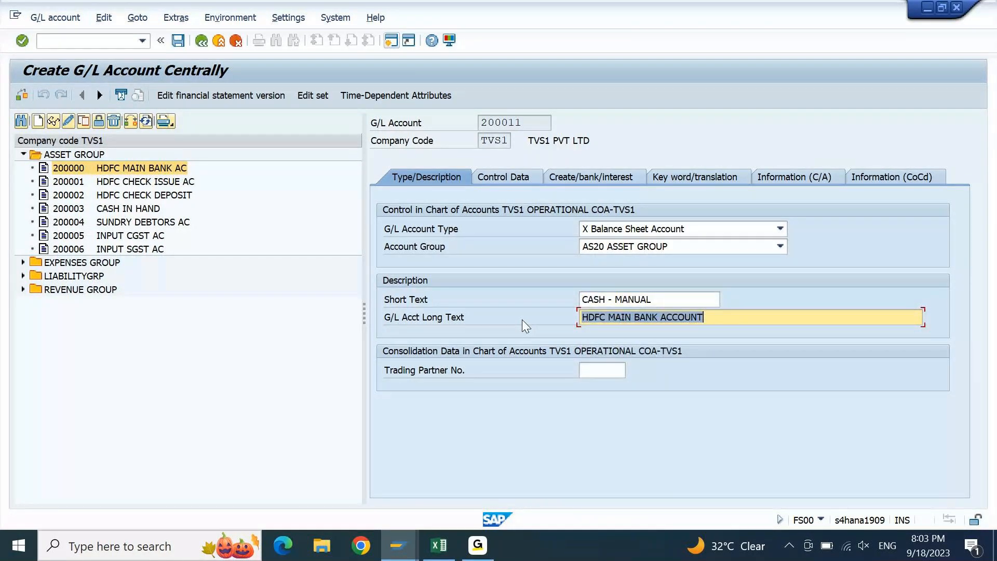
{"action": "key", "text": "ctrl+v"}
{"action": "key", "text": "Return"}
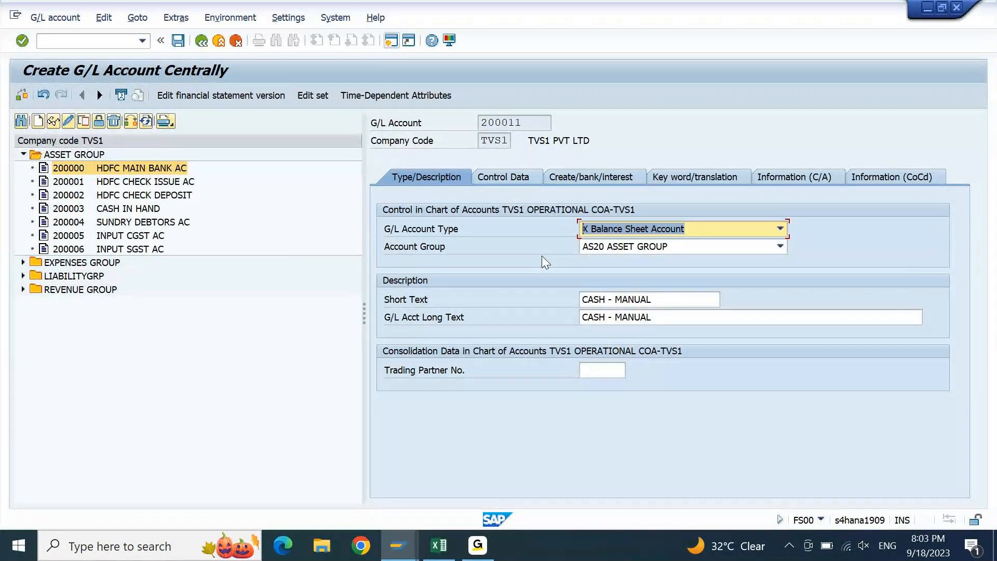
Step: Check the account type options, keep Balance Sheet Account, and review the new account's control data
{"action": "left_click", "coordinate": [780, 229]}
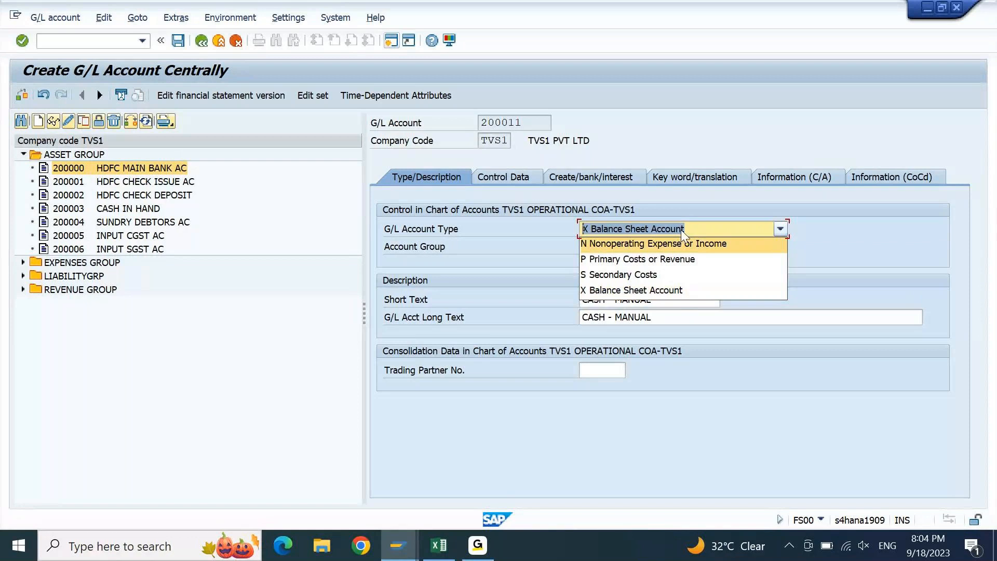
{"action": "left_click", "coordinate": [677, 288]}
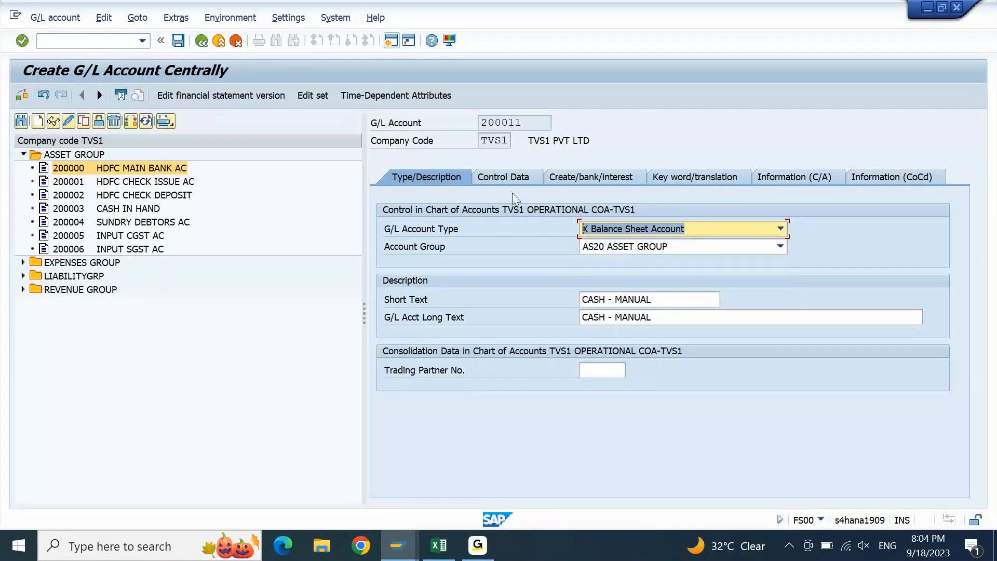
{"action": "left_click", "coordinate": [513, 179]}
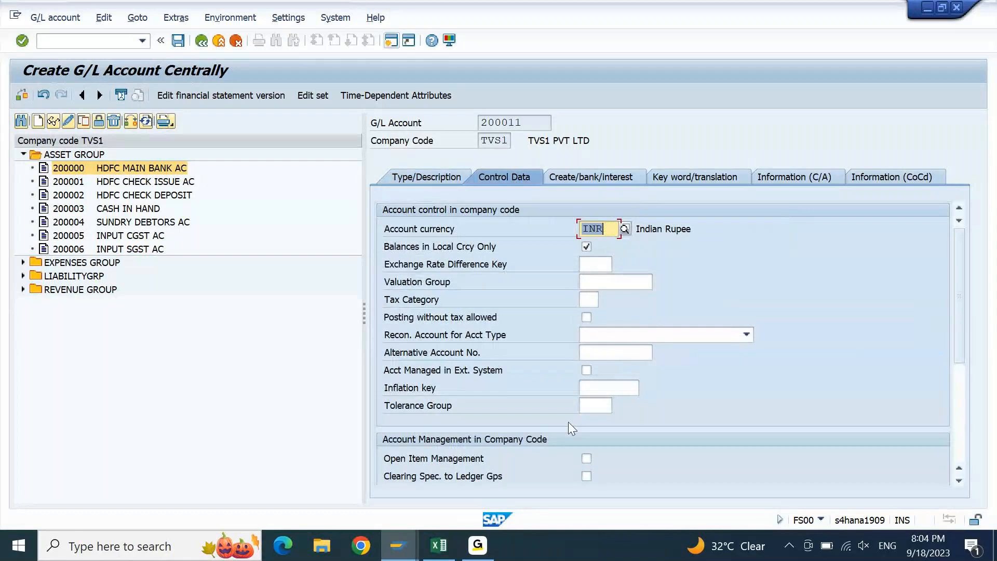
{"action": "left_click", "coordinate": [959, 378]}
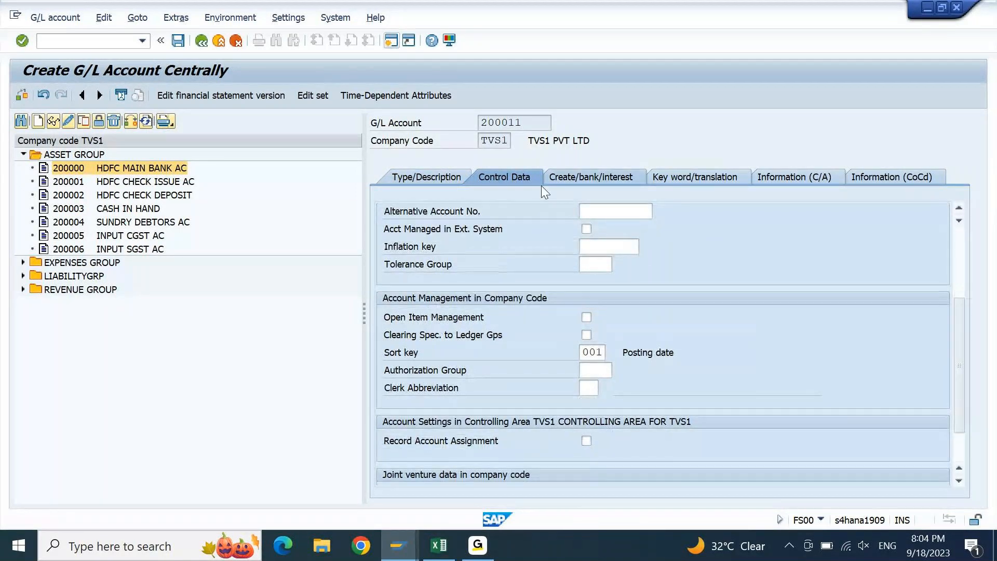
Step: Set the new account's field status group to G001 and save the G/L account
{"action": "left_click", "coordinate": [575, 173]}
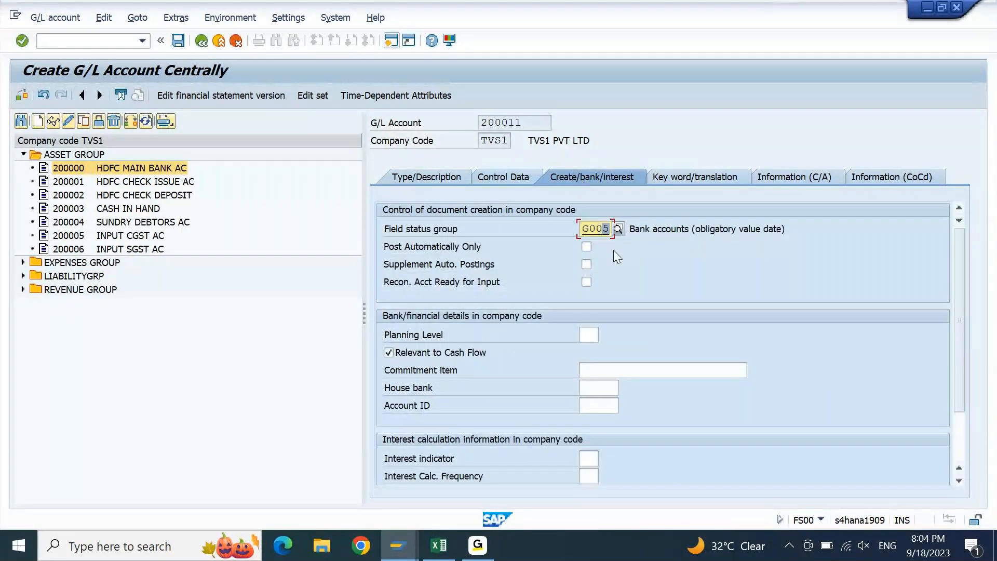
{"action": "type", "text": "1"}
{"action": "key", "text": "Return"}
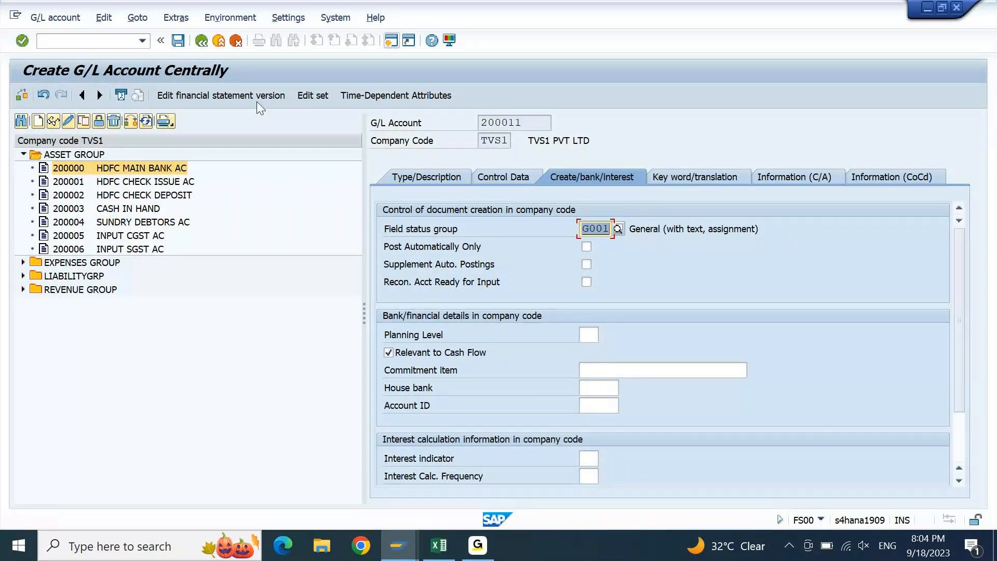
{"action": "left_click", "coordinate": [178, 41]}
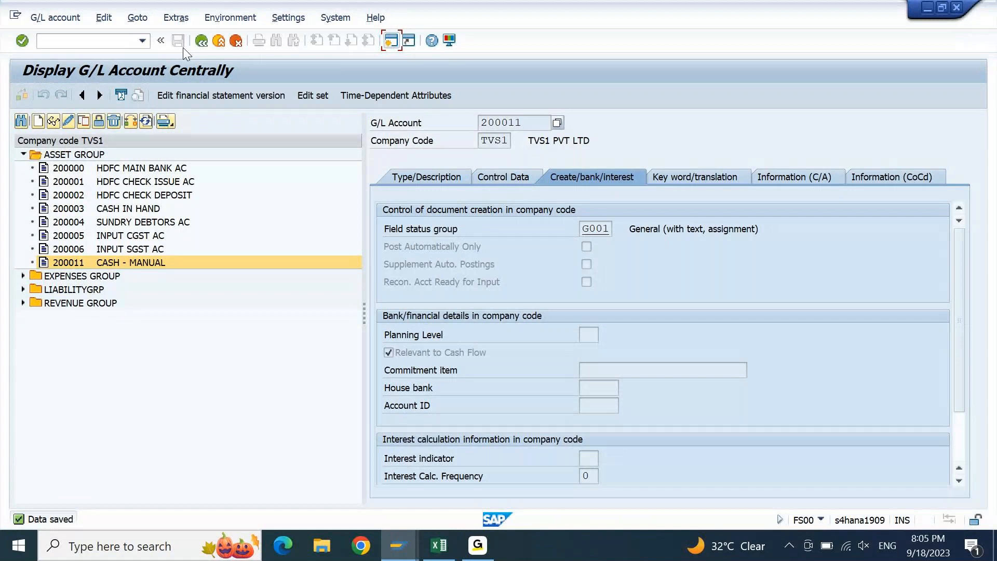
Step: Start transaction LTMC in a new session, dismiss the browser support notice and maximize the Migrate Your Data window
{"action": "left_click", "coordinate": [391, 41]}
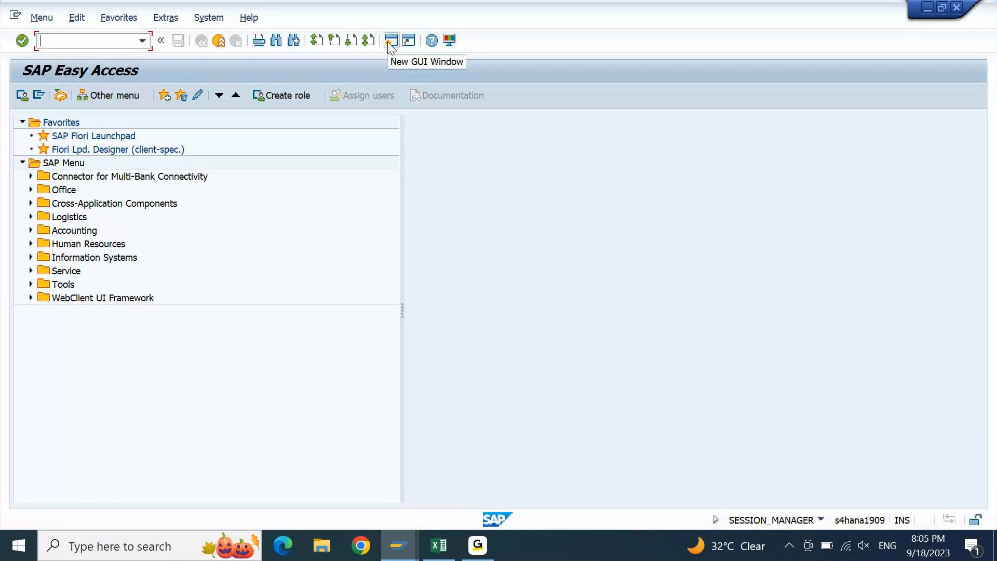
{"action": "type", "text": "LTMC"}
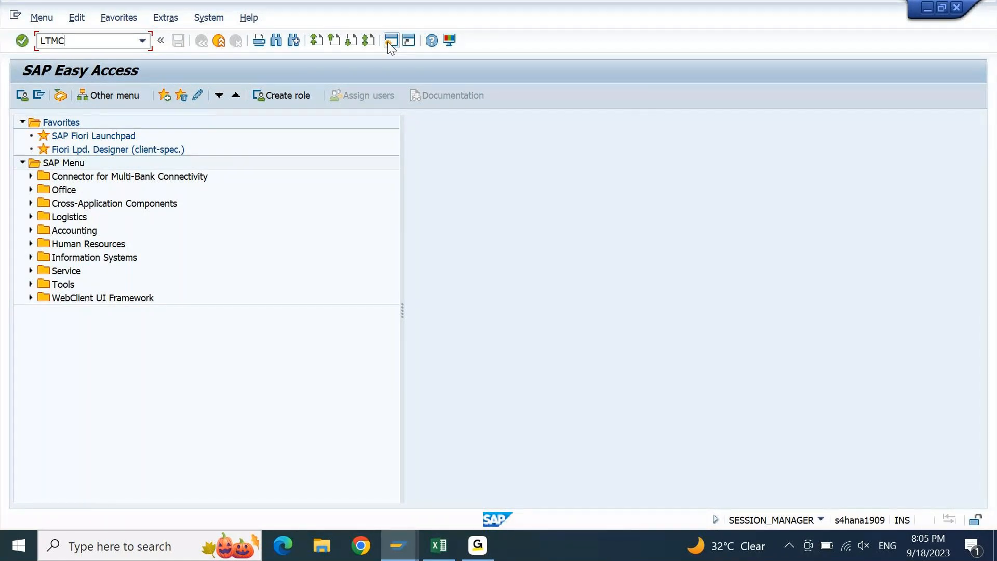
{"action": "key", "text": "Return"}
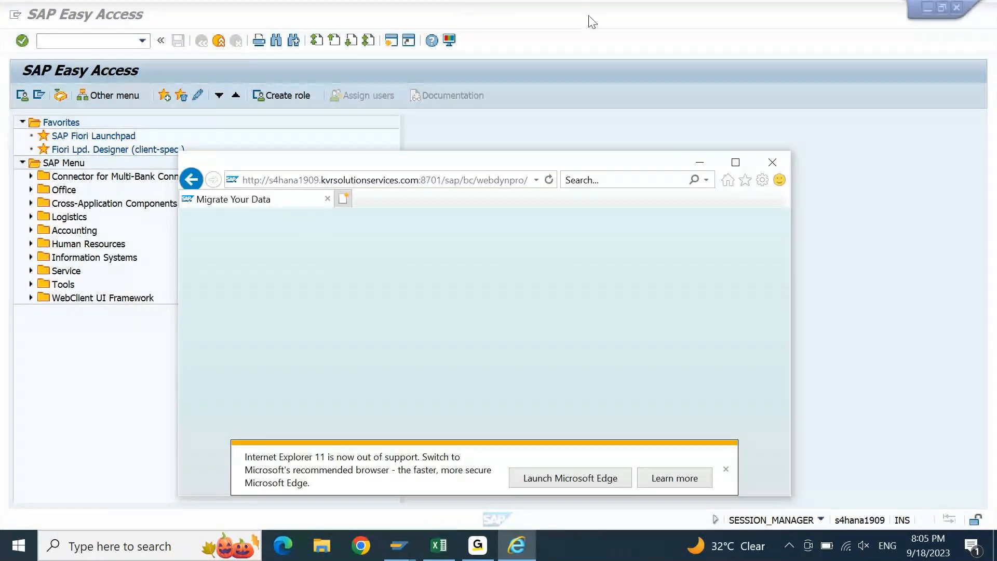
{"action": "left_click", "coordinate": [725, 469]}
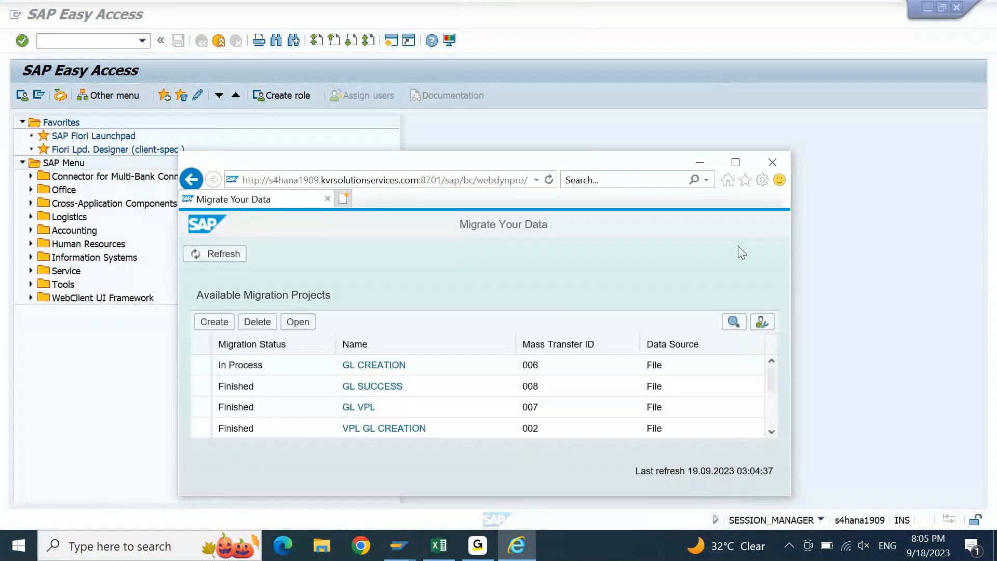
{"action": "left_click", "coordinate": [736, 162]}
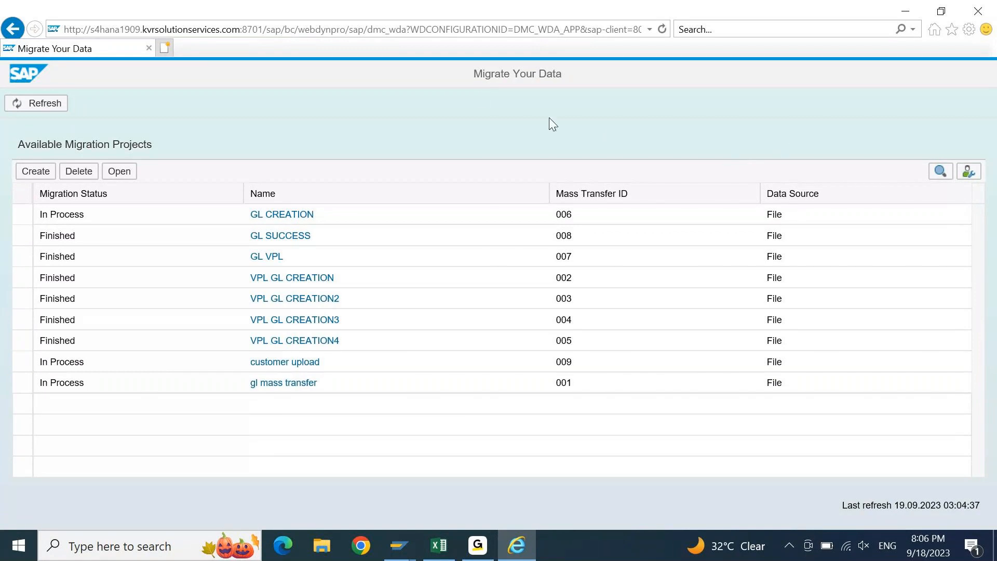
{"action": "triple_click", "coordinate": [567, 77]}
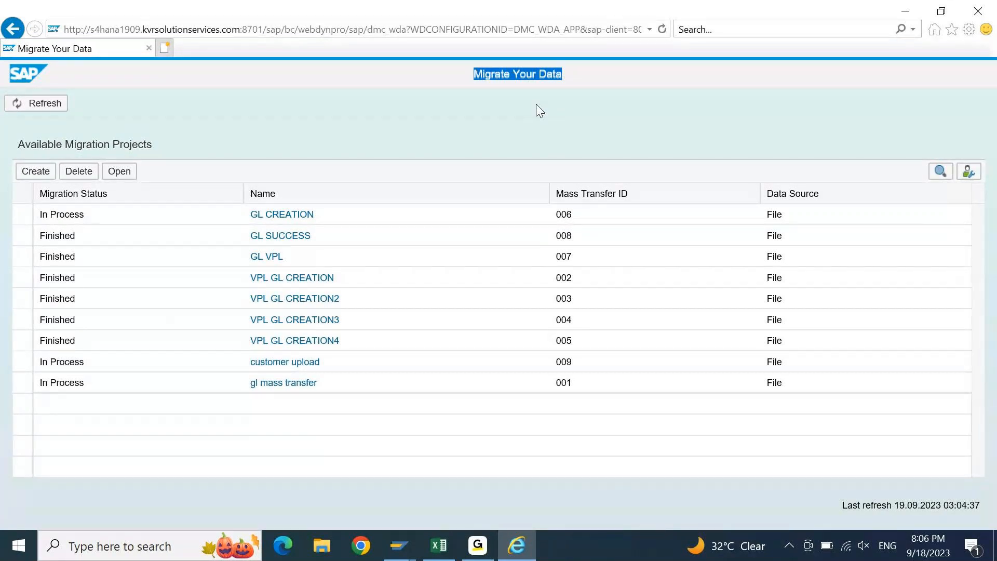
{"action": "left_click", "coordinate": [586, 73]}
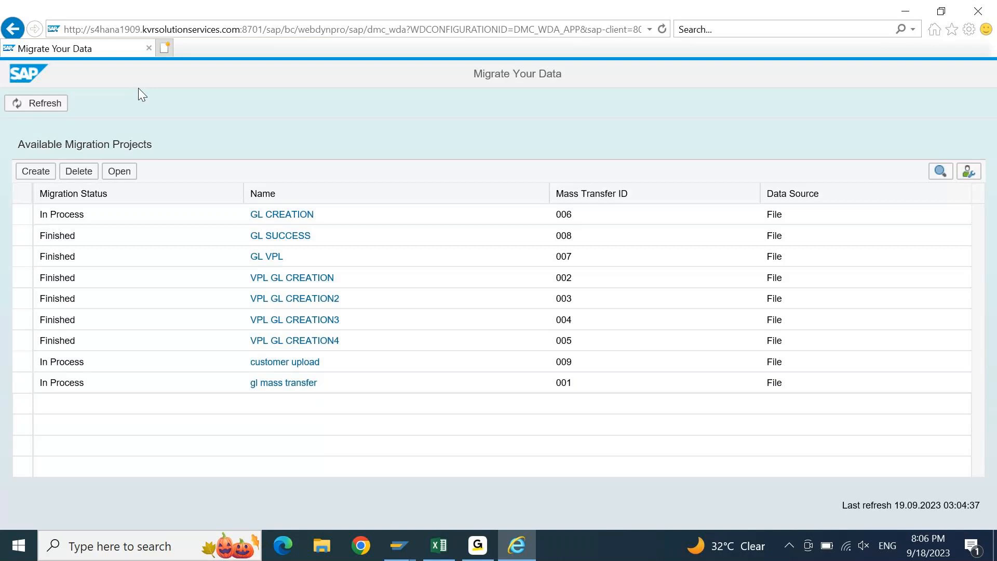
Step: Create a migration project named LTMC GL that transfers data from file
{"action": "left_click", "coordinate": [34, 179]}
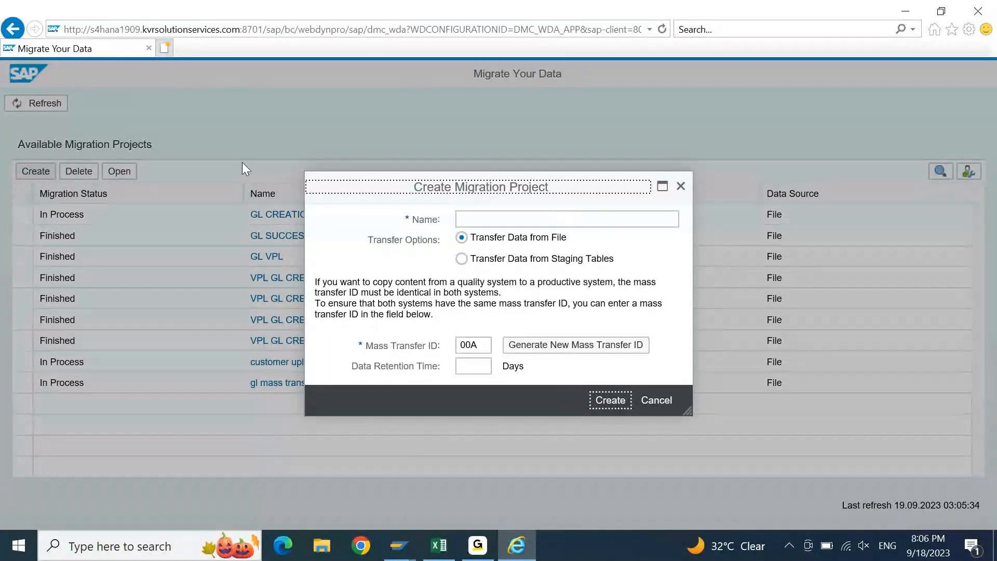
{"action": "left_click", "coordinate": [535, 221]}
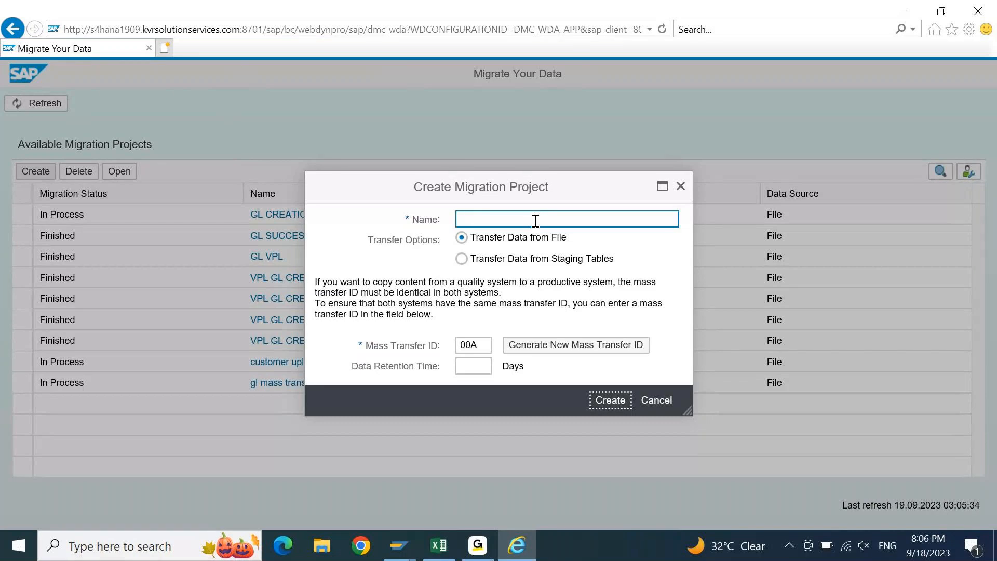
{"action": "type", "text": "LTMC GL"}
{"action": "left_click", "coordinate": [612, 401]}
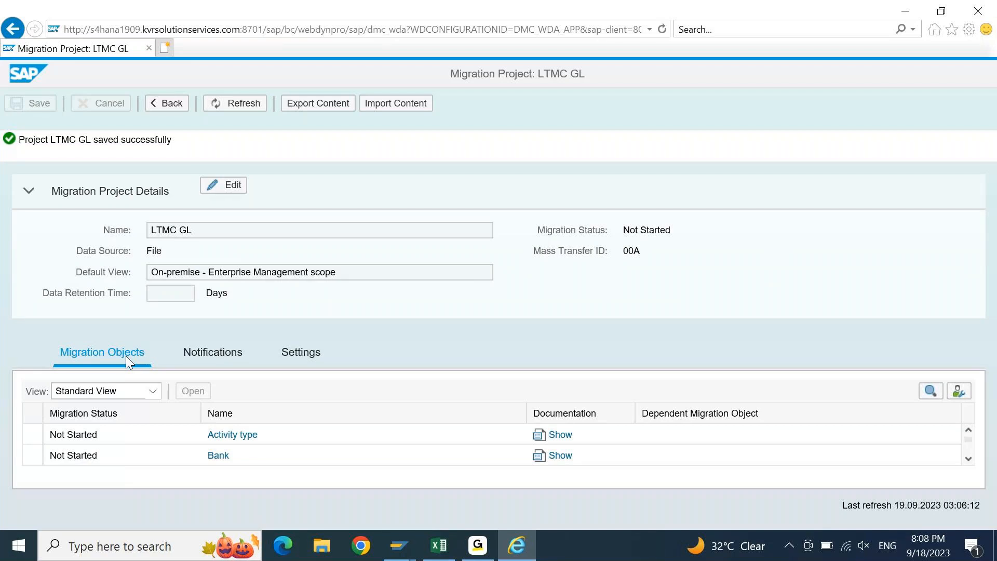
Step: Filter the migration objects by G/L and open the G/L account object, accepting its copy into the project
{"action": "left_click", "coordinate": [935, 394]}
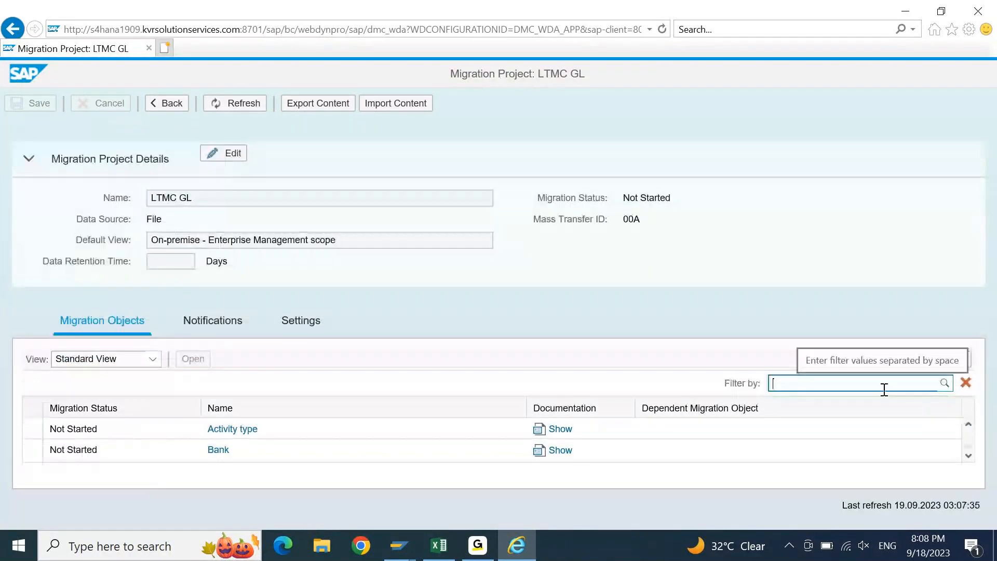
{"action": "type", "text": "GL"}
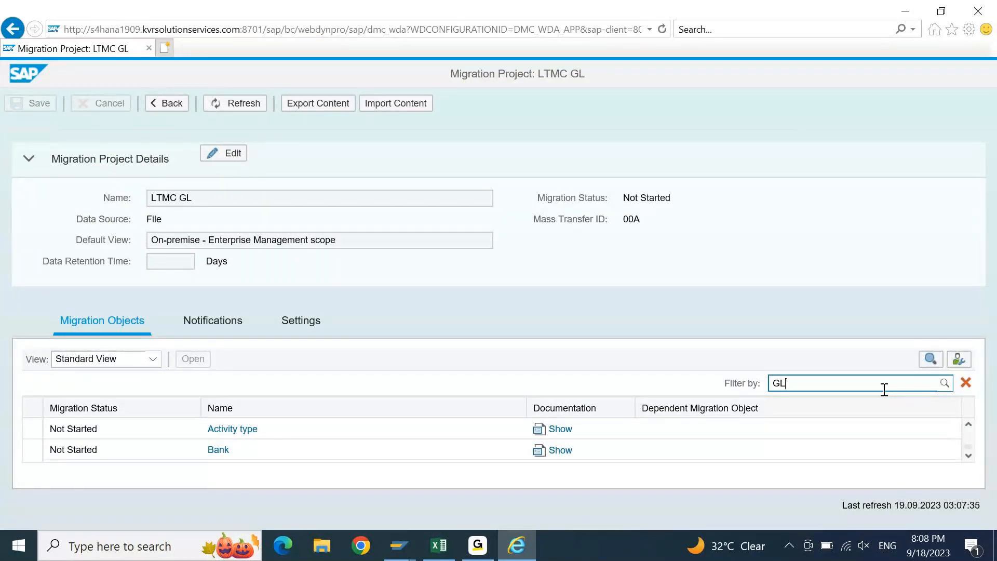
{"action": "type", "text": "/"}
{"action": "left_click", "coordinate": [944, 386]}
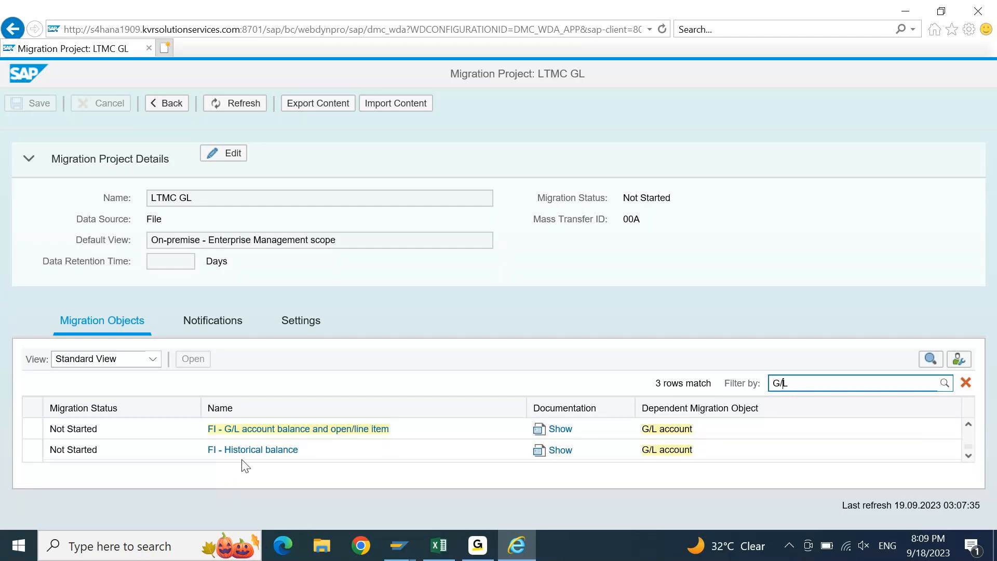
{"action": "left_click", "coordinate": [968, 455]}
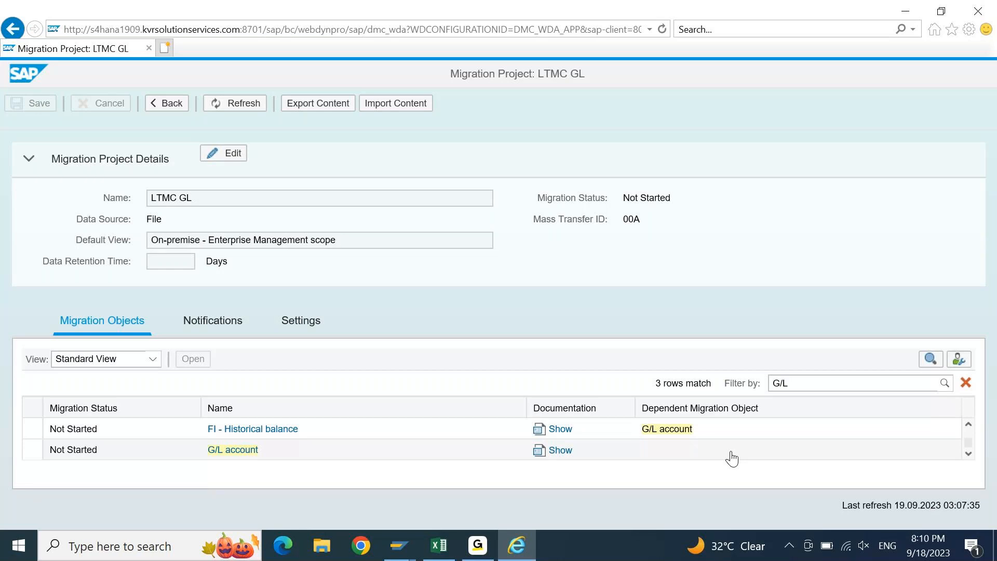
{"action": "left_click", "coordinate": [245, 453]}
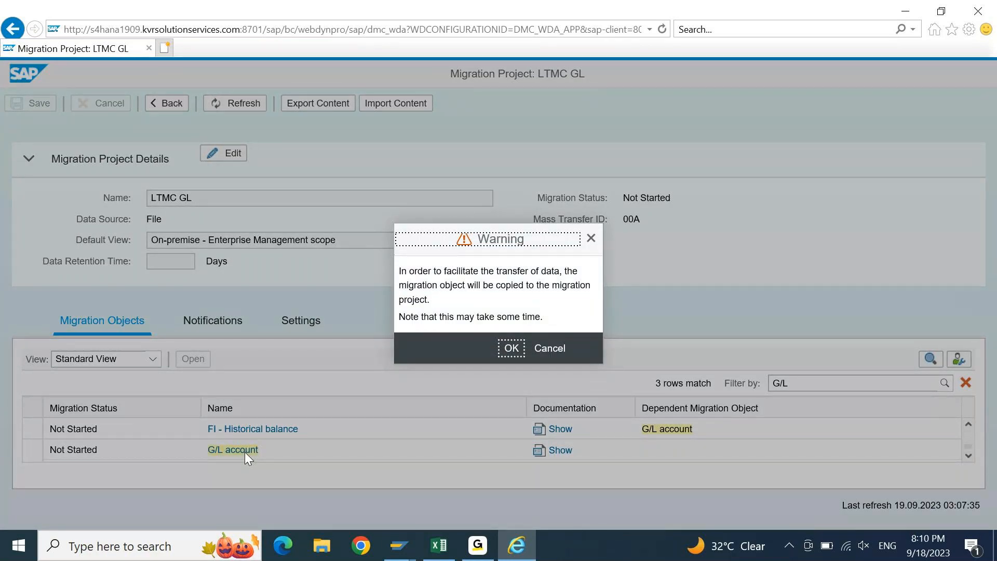
{"action": "left_click", "coordinate": [512, 348]}
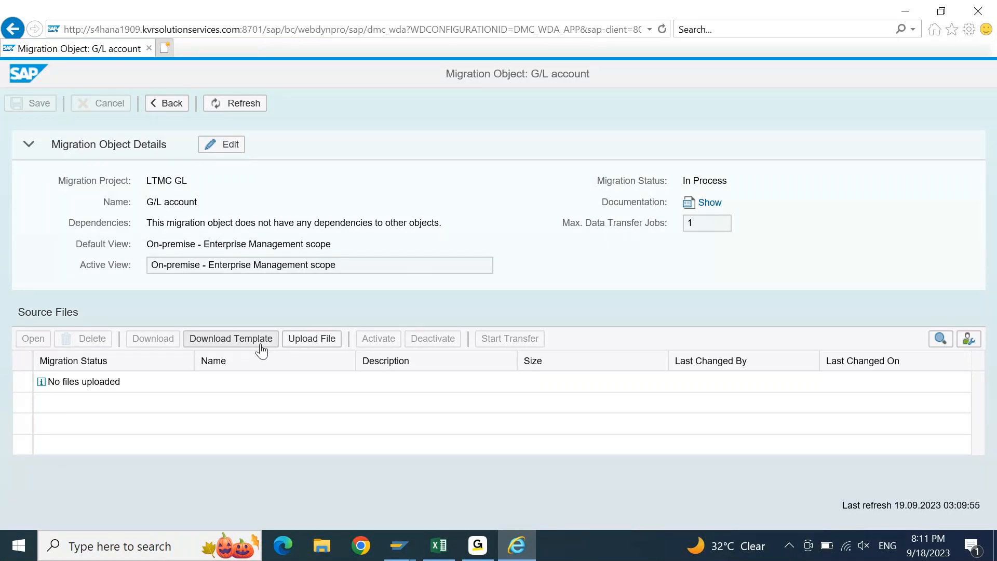
Step: Download the G/L account migration template and save it to the Desktop as LTMC GL UPLOAD, dismissing the download notice
{"action": "left_click", "coordinate": [223, 344]}
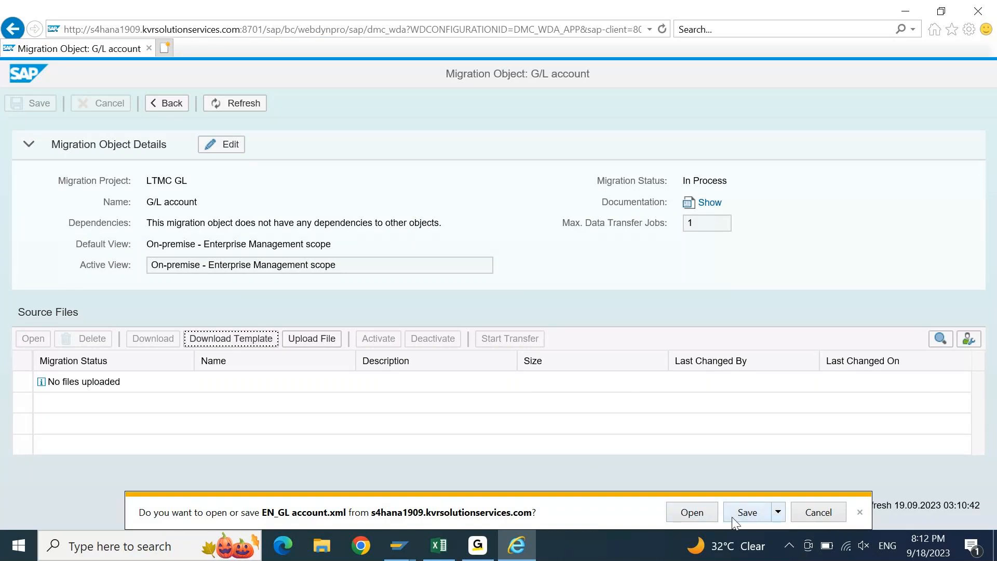
{"action": "left_click", "coordinate": [778, 516]}
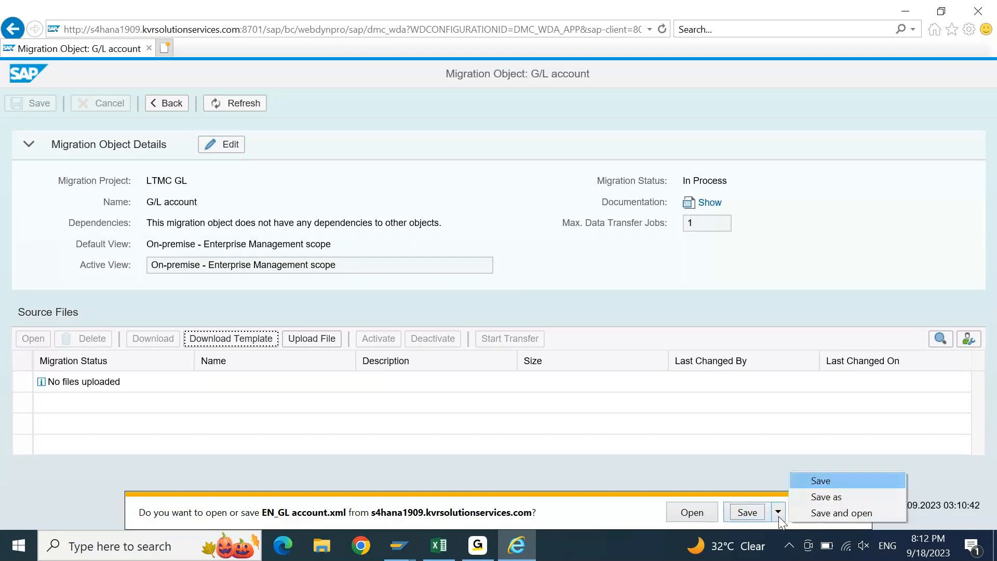
{"action": "left_click", "coordinate": [819, 497]}
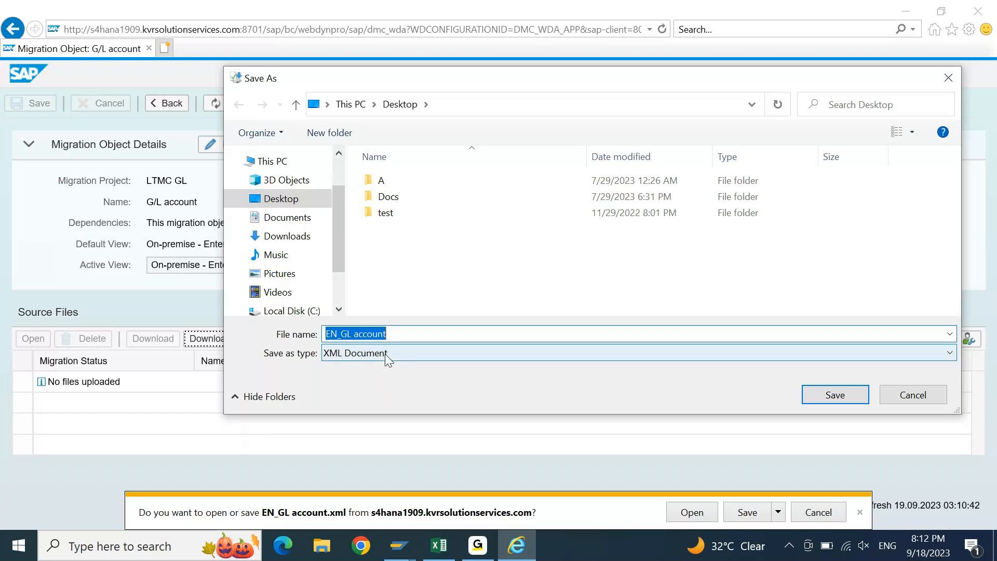
{"action": "type", "text": "LTM"}
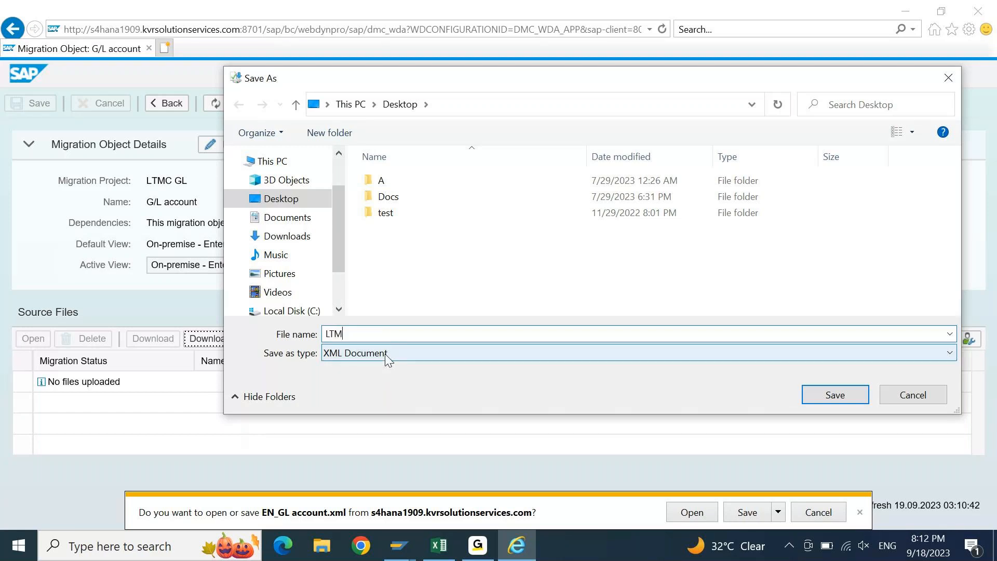
{"action": "type", "text": "C GL UPLOAD"}
{"action": "key", "text": "Return"}
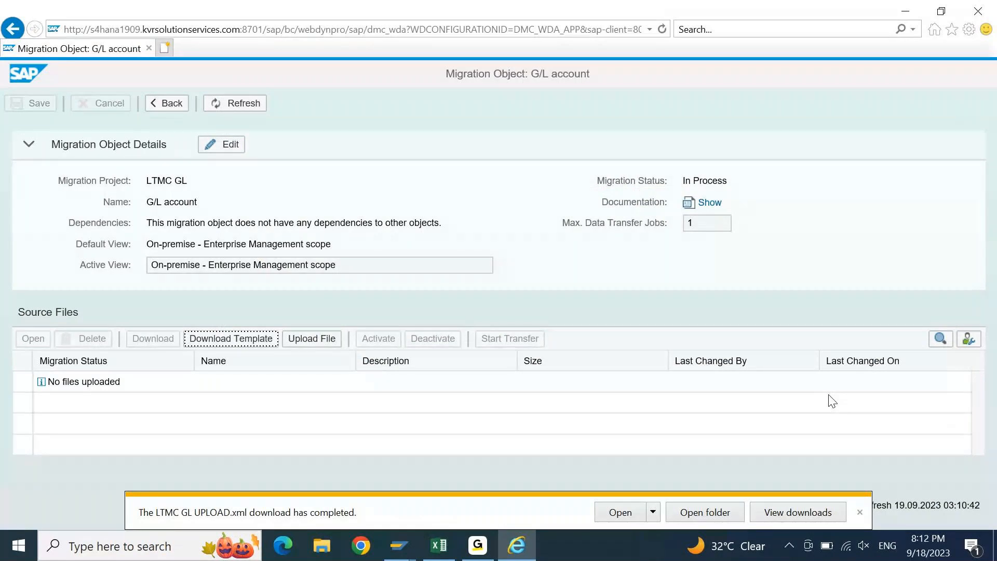
{"action": "left_click", "coordinate": [860, 512]}
Step: Open the LTMC GL UPLOAD template from the desktop, enable editing, and close the workbook
{"action": "key", "text": "super+d"}
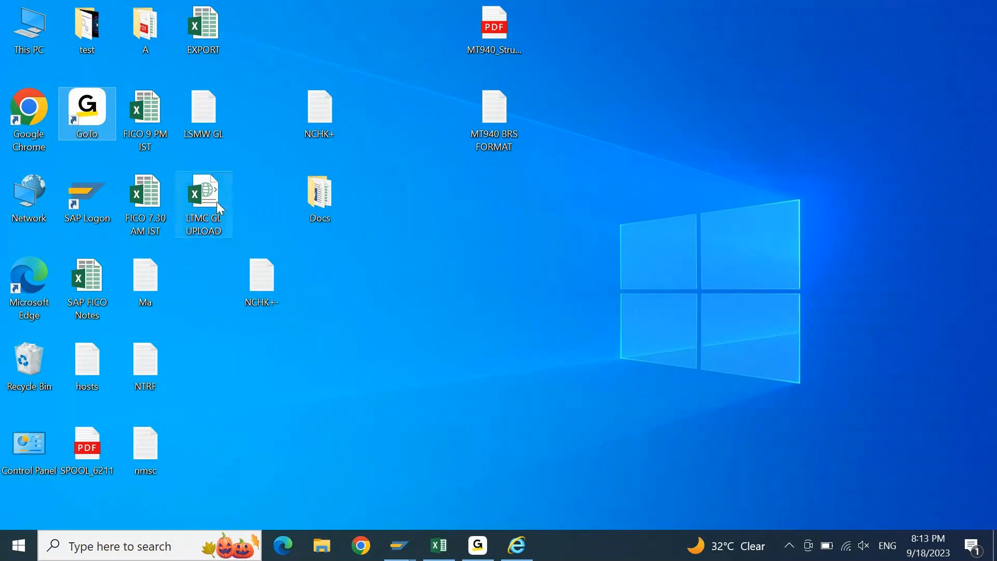
{"action": "left_click", "coordinate": [200, 209]}
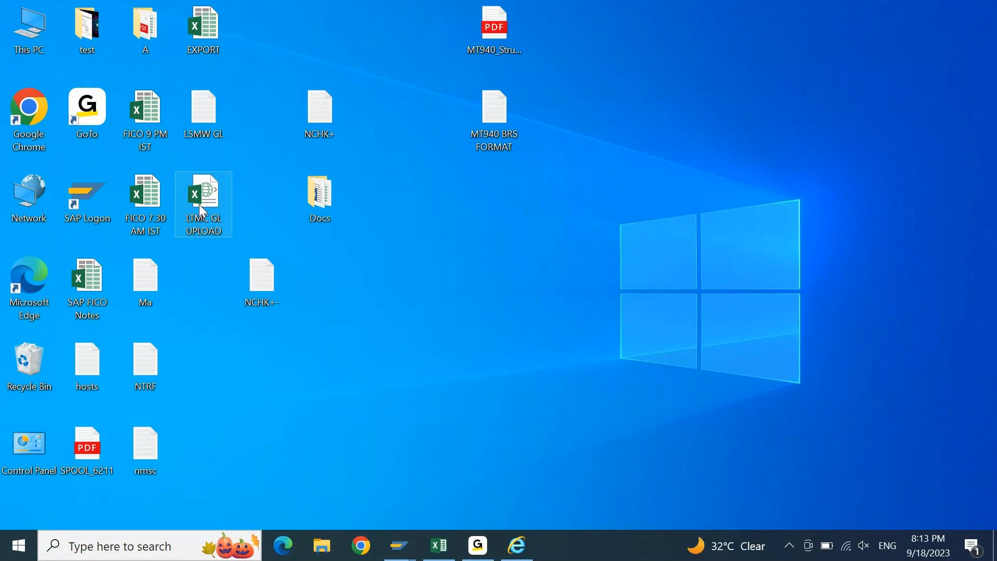
{"action": "double_click", "coordinate": [198, 204]}
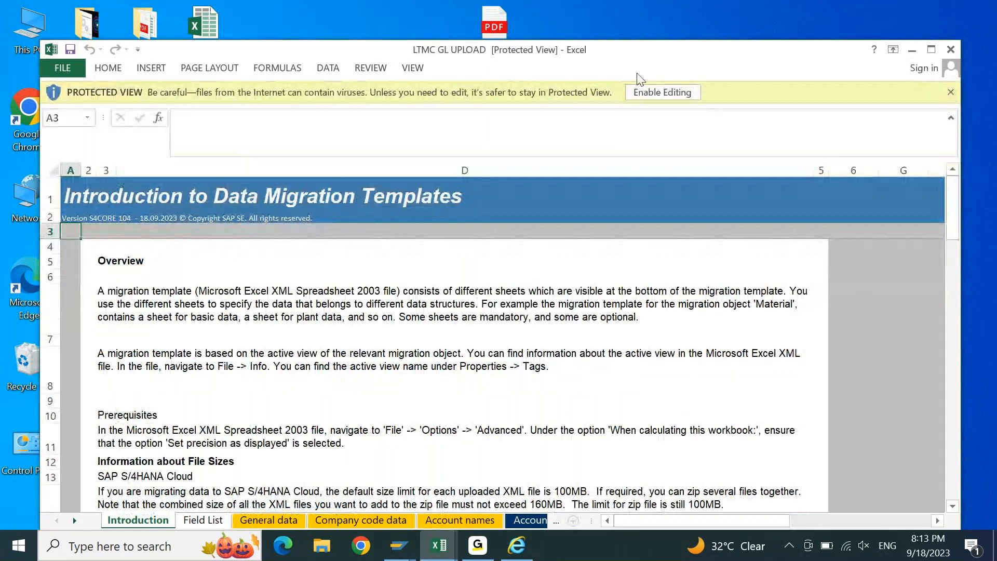
{"action": "left_click", "coordinate": [661, 93]}
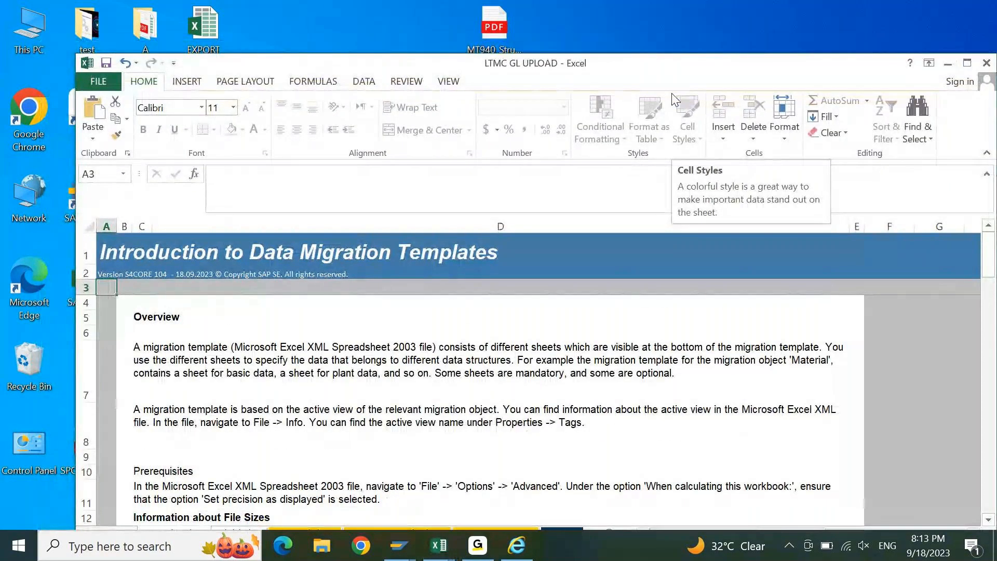
{"action": "left_click", "coordinate": [987, 64]}
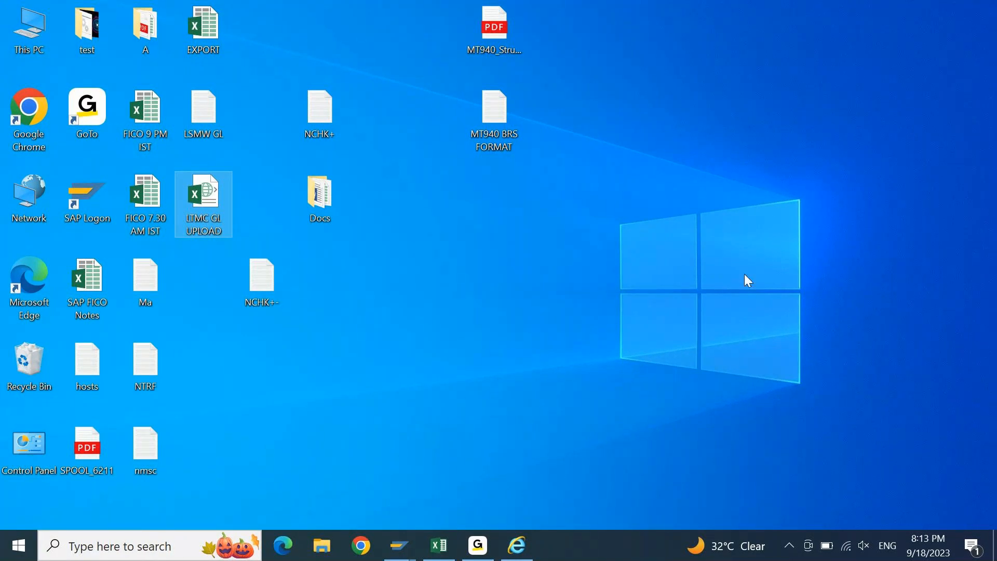
Step: Move the FICO 9 PM IST workbook window aside and load the LTMC GL UPLOAD file from the desktop into Excel
{"action": "key", "text": "alt+Tab"}
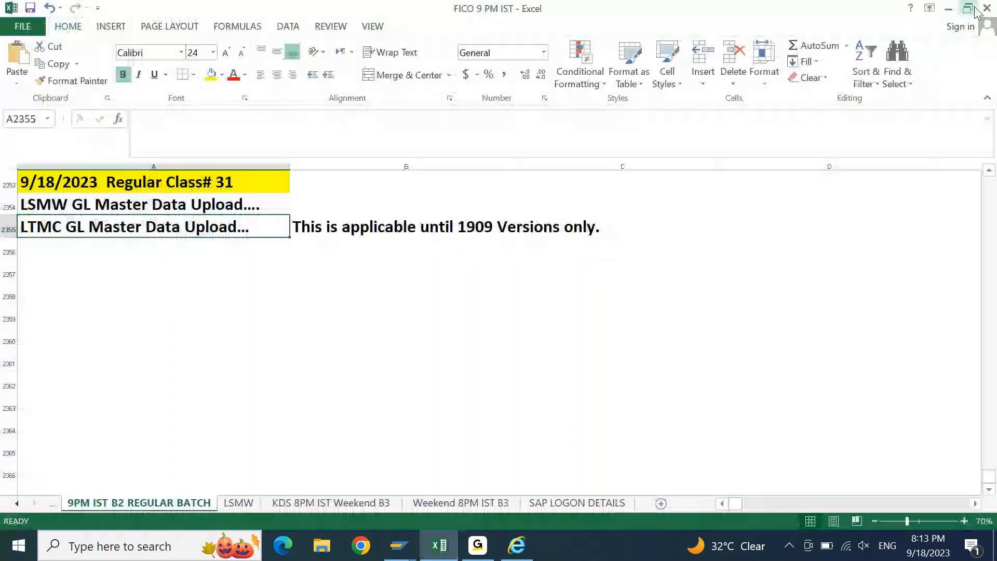
{"action": "left_click", "coordinate": [967, 7]}
{"action": "left_click_drag", "start_coordinate": [576, 27], "coordinate": [804, 32]}
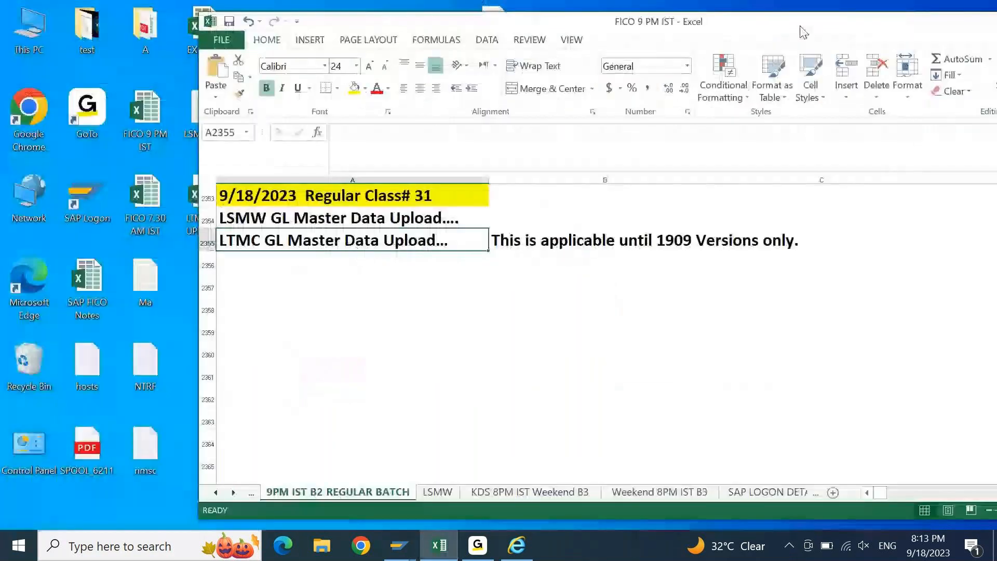
{"action": "left_click_drag", "start_coordinate": [830, 43], "coordinate": [873, 47]}
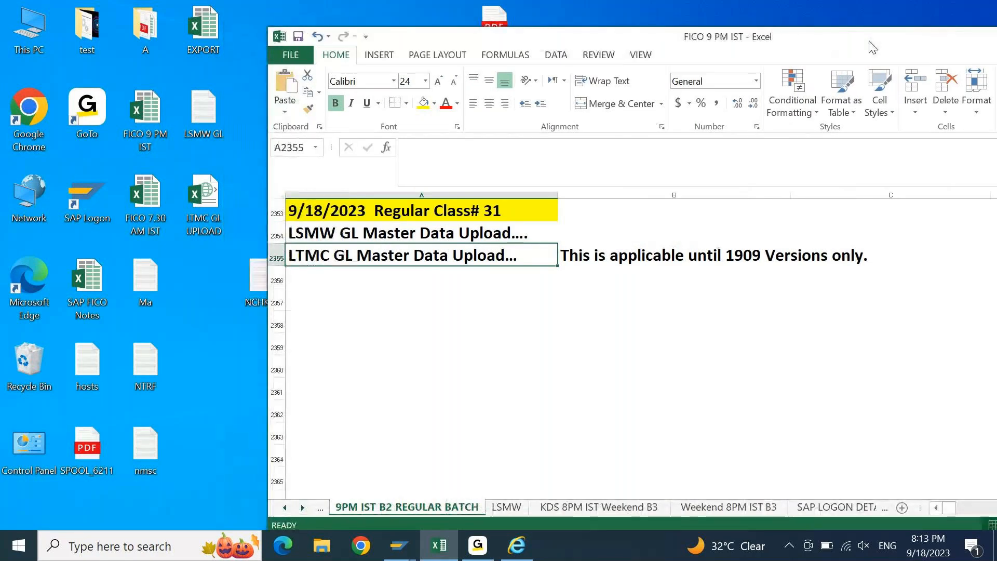
{"action": "left_click", "coordinate": [211, 196]}
{"action": "left_click_drag", "start_coordinate": [209, 200], "coordinate": [452, 352]}
{"action": "left_click_drag", "start_coordinate": [452, 352], "coordinate": [452, 351]}
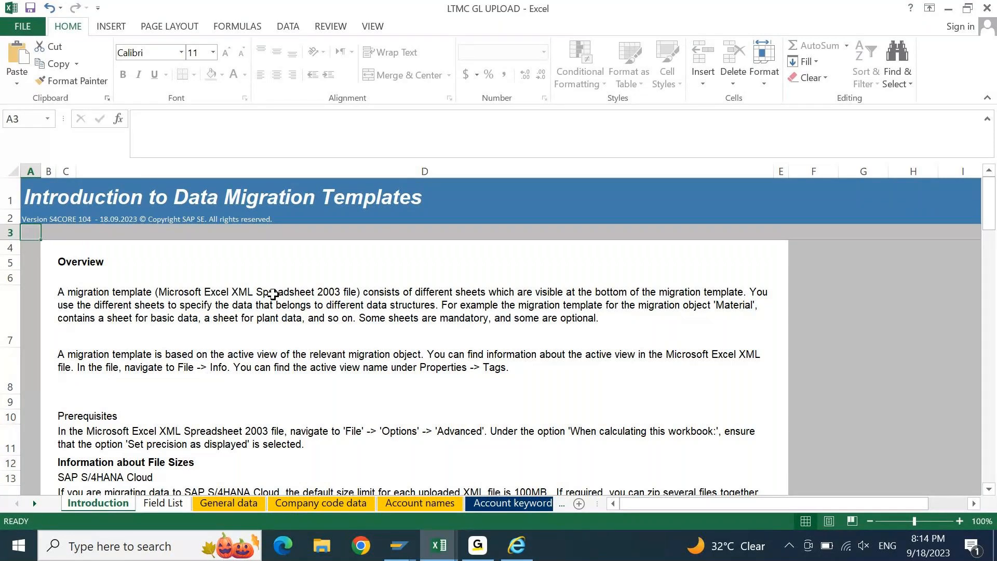
Step: Compare the template's Field List with the type, description and control data of the CASH - MANUAL account in SAP
{"action": "left_click", "coordinate": [163, 503]}
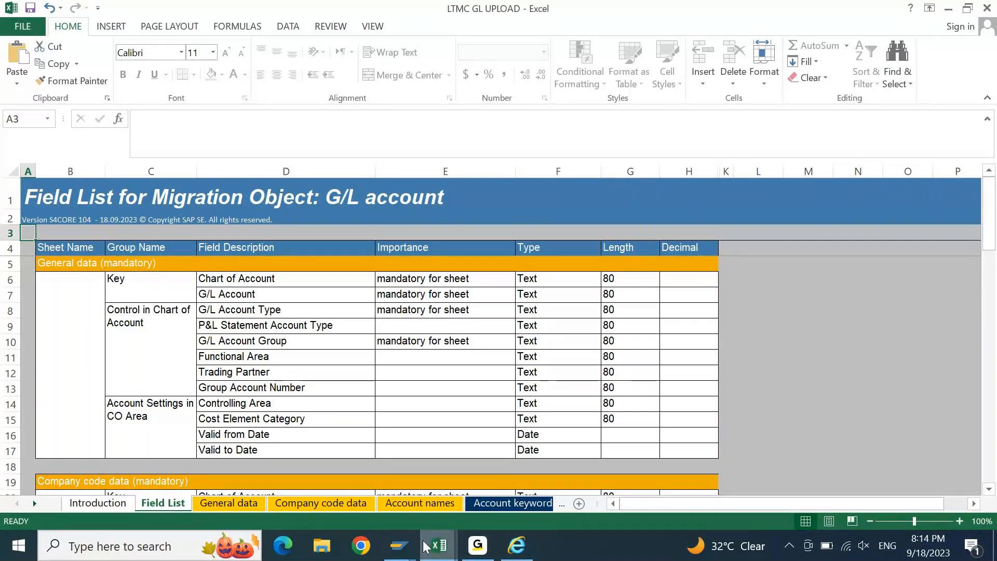
{"action": "left_click", "coordinate": [398, 546]}
{"action": "left_click", "coordinate": [314, 497]}
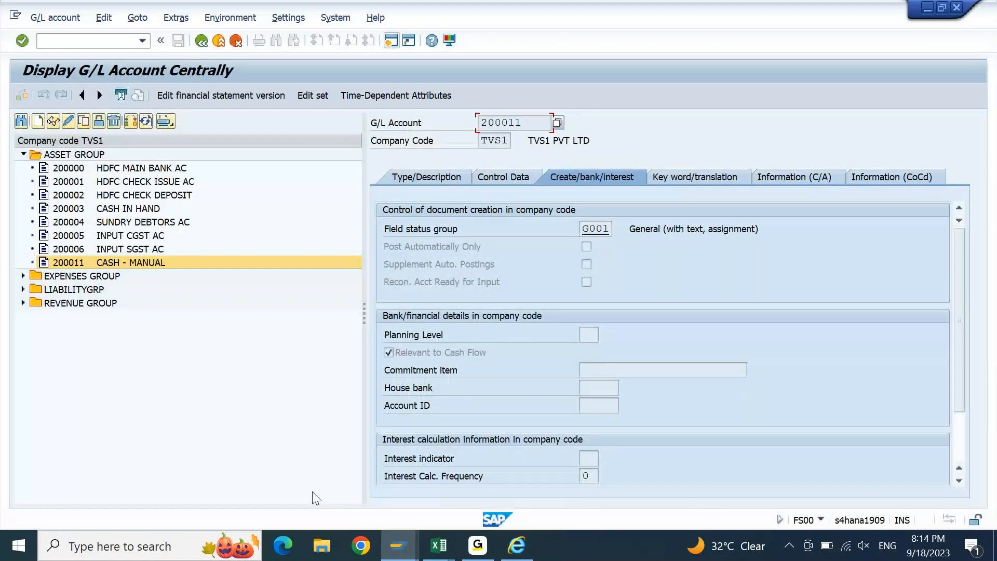
{"action": "left_click", "coordinate": [441, 182]}
{"action": "left_click", "coordinate": [506, 174]}
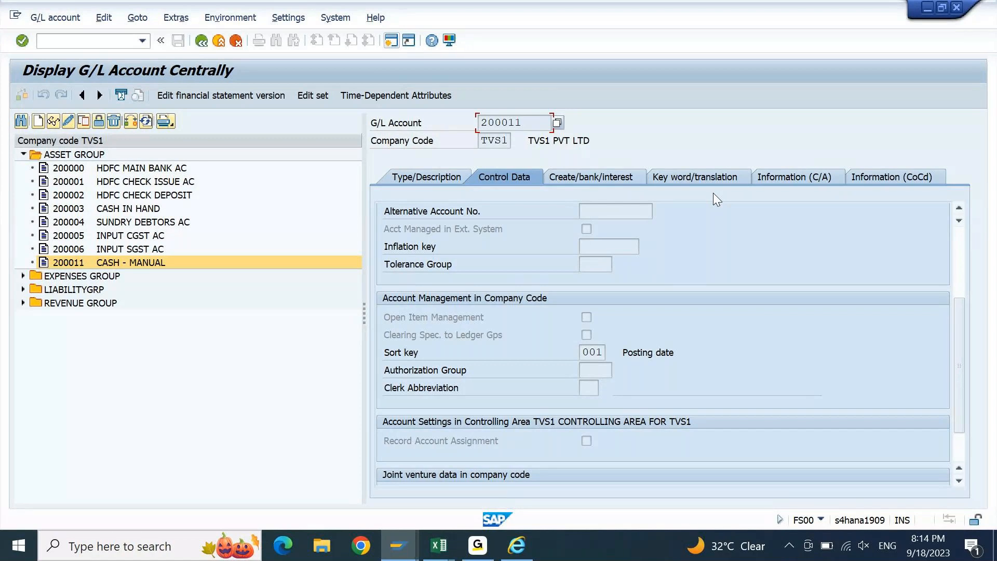
Step: Return to the LTMC GL UPLOAD workbook and review which fields are mandatory throughout the Field List sheet
{"action": "left_click", "coordinate": [439, 546]}
{"action": "left_click", "coordinate": [523, 477]}
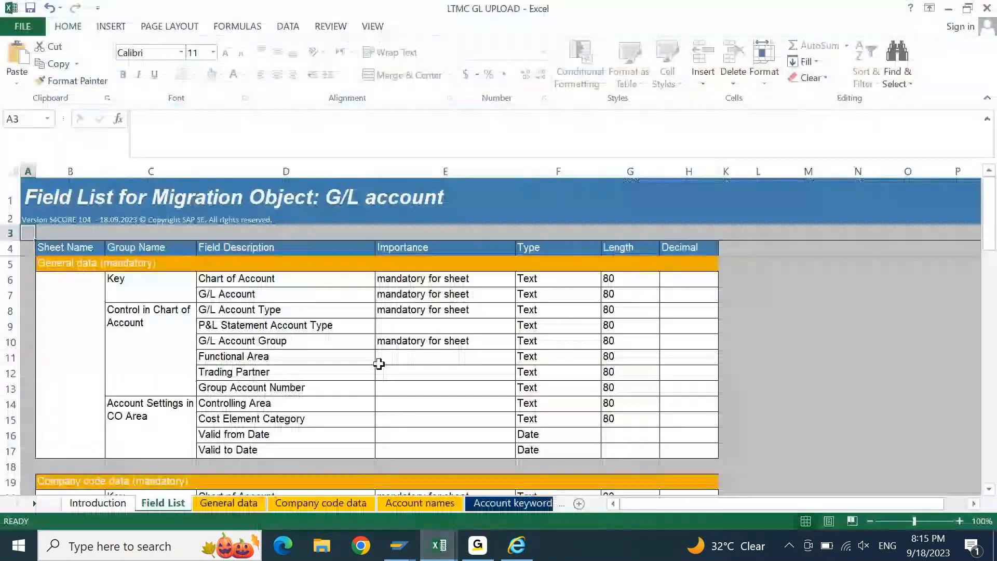
{"action": "left_click", "coordinate": [348, 327]}
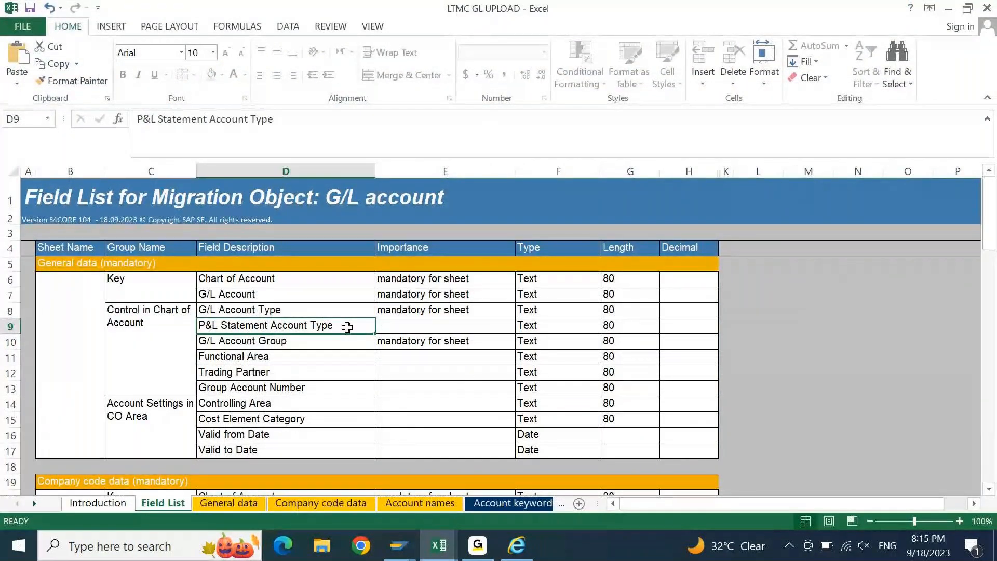
{"action": "key", "text": "Page_Down"}
{"action": "key", "text": "Page_Down"}
{"action": "key", "text": "Page_Down"}
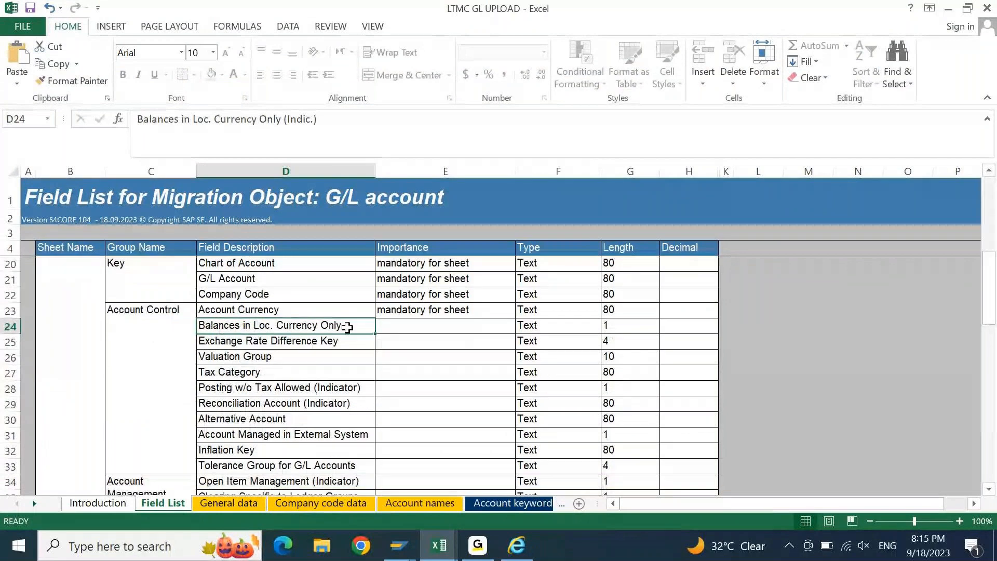
{"action": "key", "text": "Page_Down"}
{"action": "key", "text": "Page_Up"}
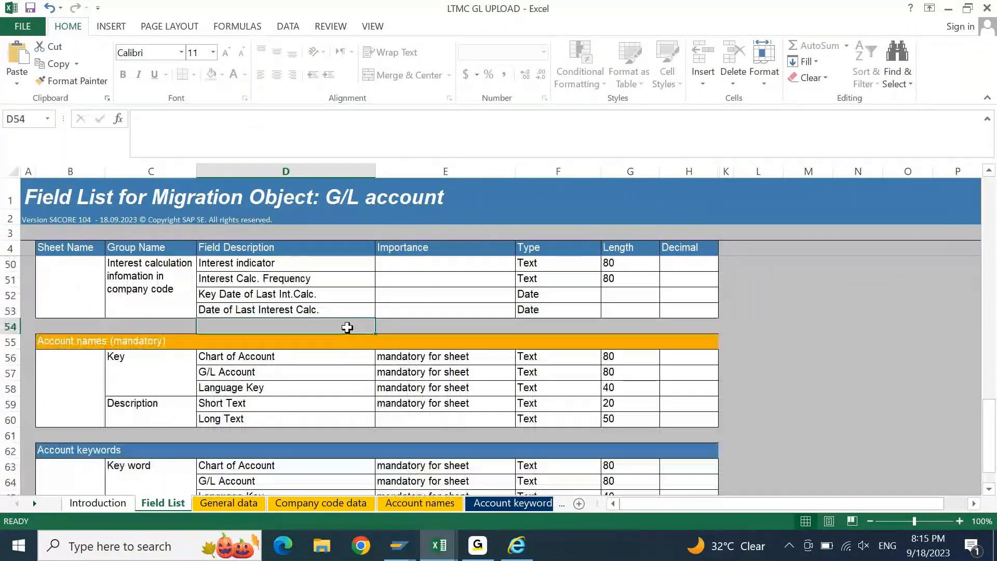
{"action": "key", "text": "Page_Up"}
{"action": "key", "text": "Page_Up"}
{"action": "key", "text": "Page_Up"}
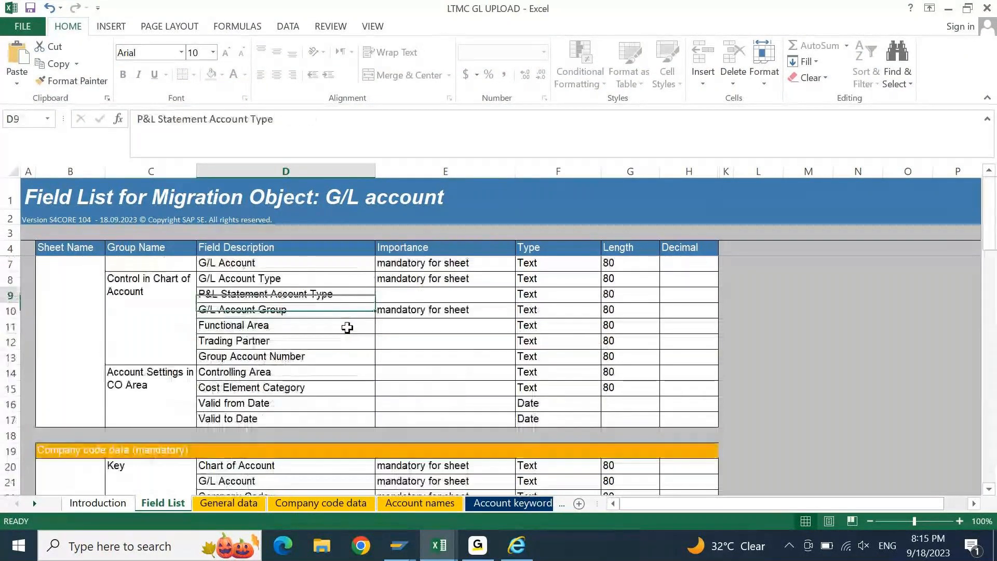
{"action": "scroll", "coordinate": [347, 328], "scroll_direction": "up", "scroll_amount": 1}
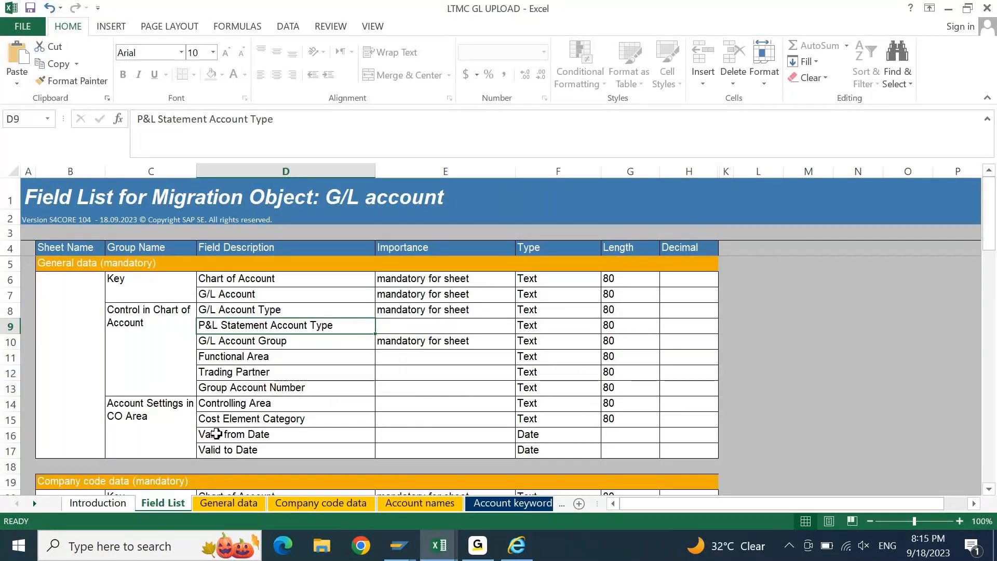
Step: Open the General data sheet, examine the Chart of Account header's field details, and select the first entry cell, A9
{"action": "left_click", "coordinate": [221, 504]}
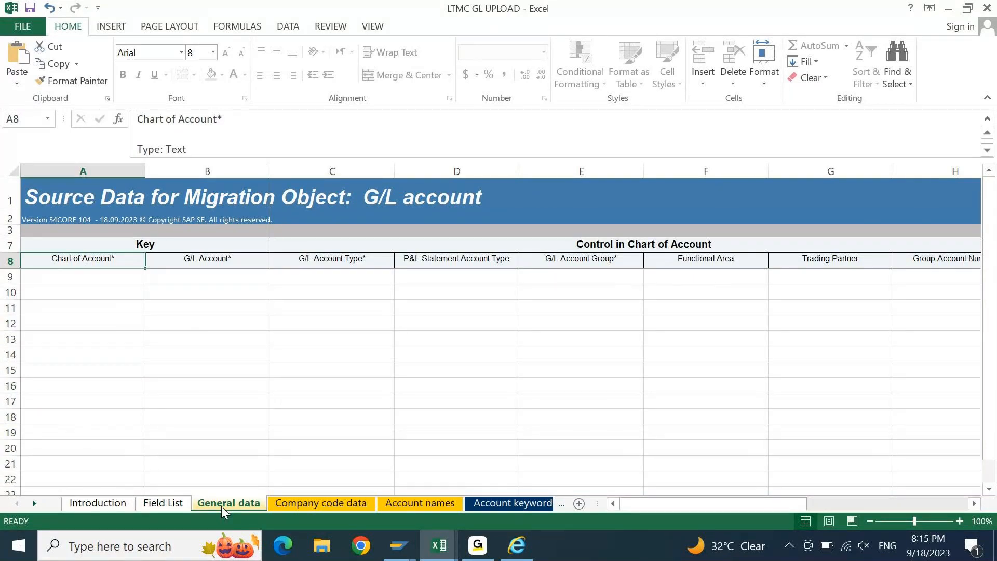
{"action": "key", "text": "Down"}
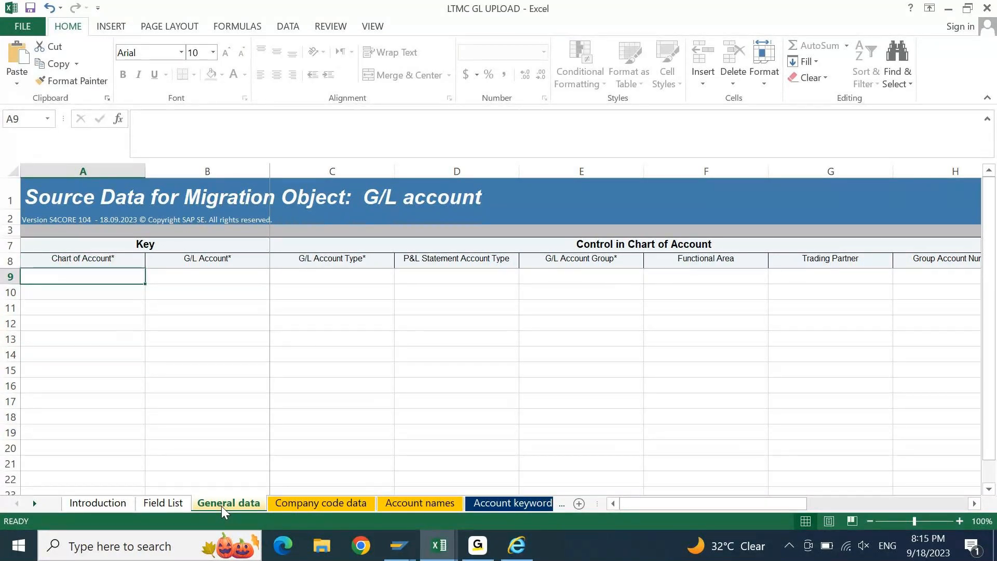
{"action": "key", "text": "Up"}
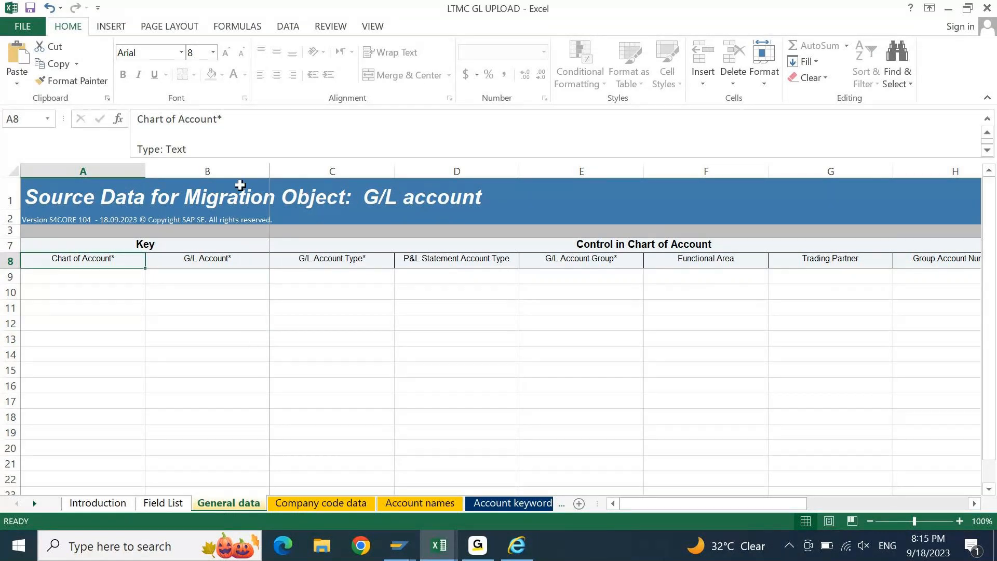
{"action": "left_click", "coordinate": [224, 122]}
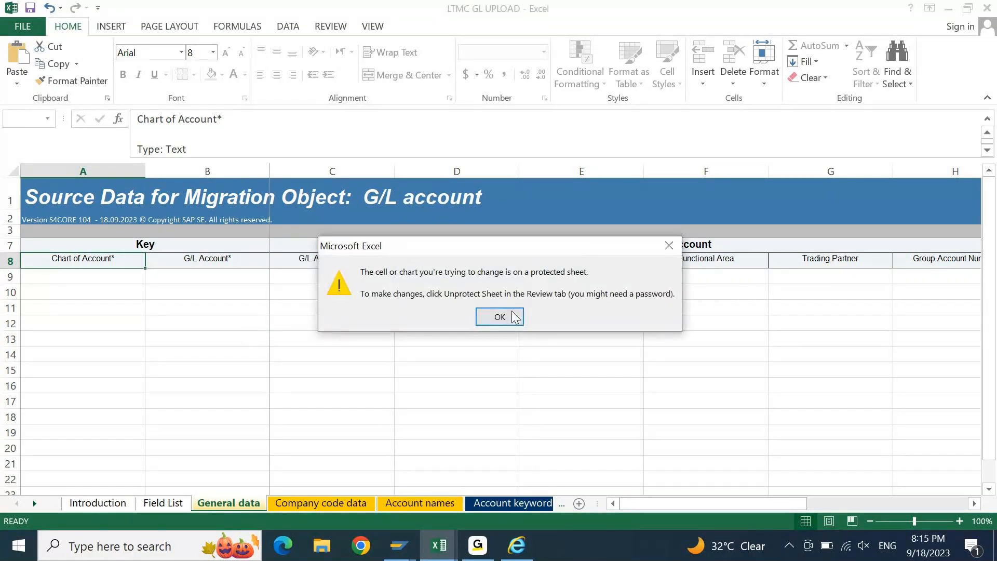
{"action": "left_click", "coordinate": [499, 317]}
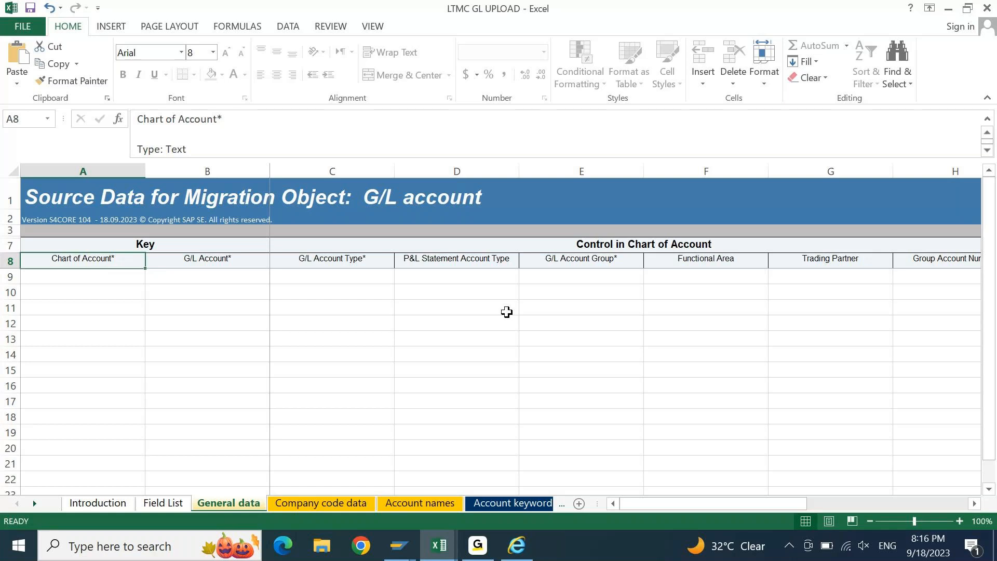
{"action": "key", "text": "Down"}
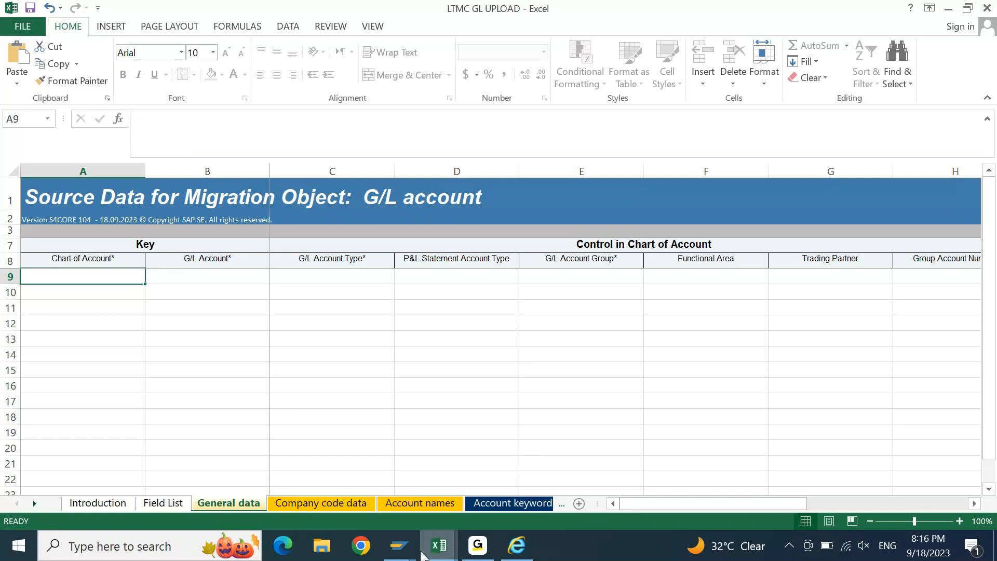
Step: Check the chart of accounts of the CASH - MANUAL account in SAP and enter TVS1 as Chart of Account in A9 of the LTMC GL UPLOAD workbook
{"action": "mouse_move", "coordinate": [392, 557]}
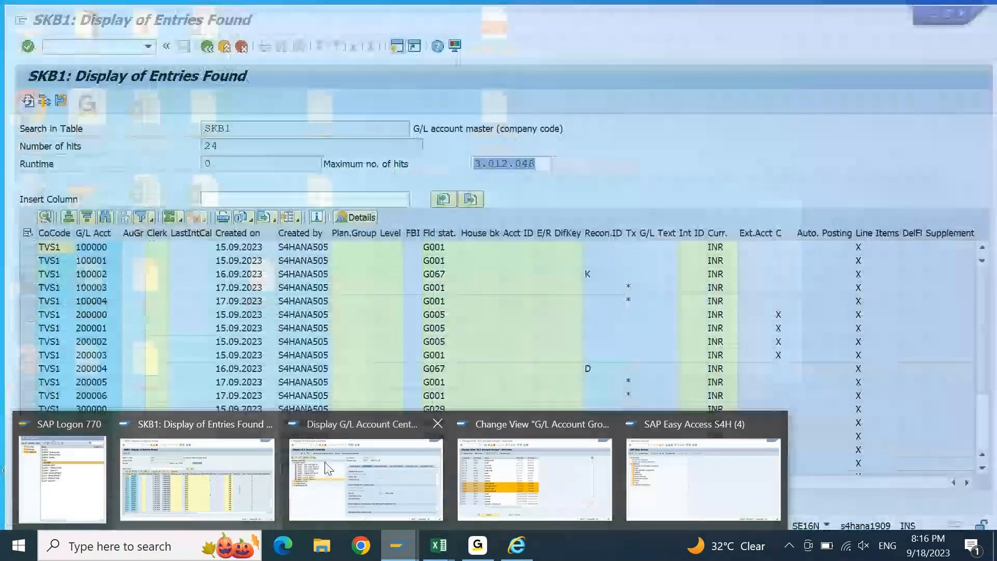
{"action": "left_click", "coordinate": [327, 468]}
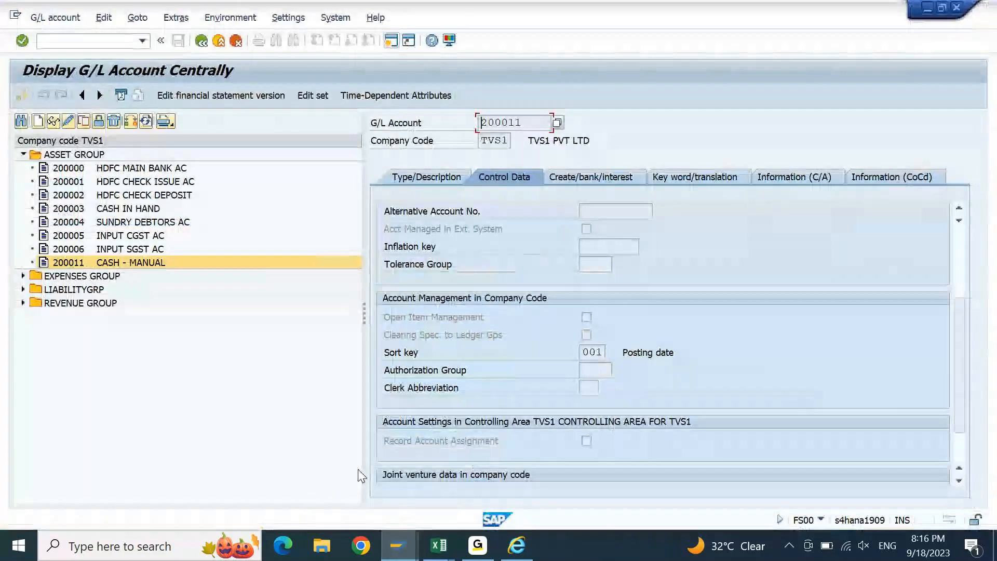
{"action": "left_click", "coordinate": [447, 180]}
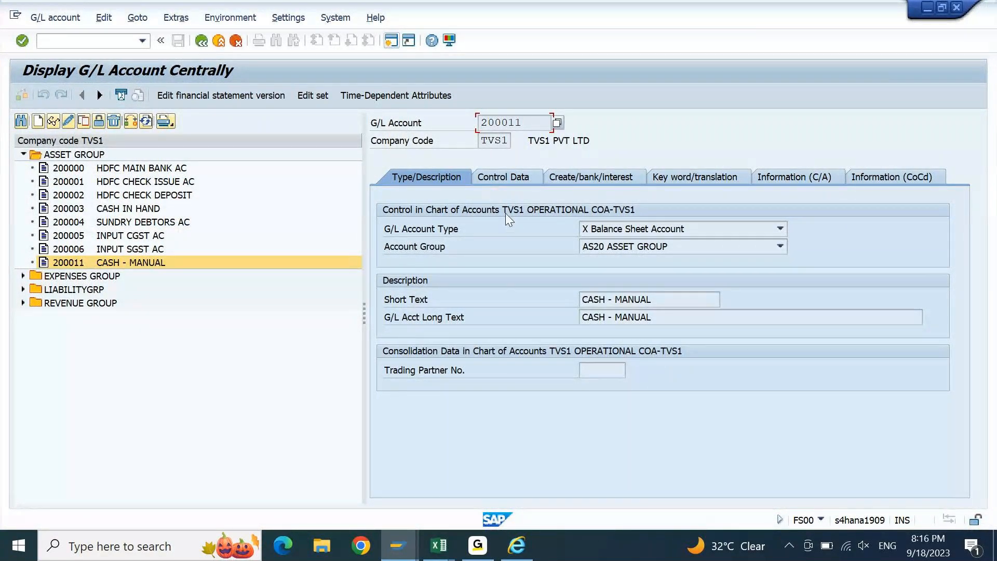
{"action": "left_click", "coordinate": [442, 544]}
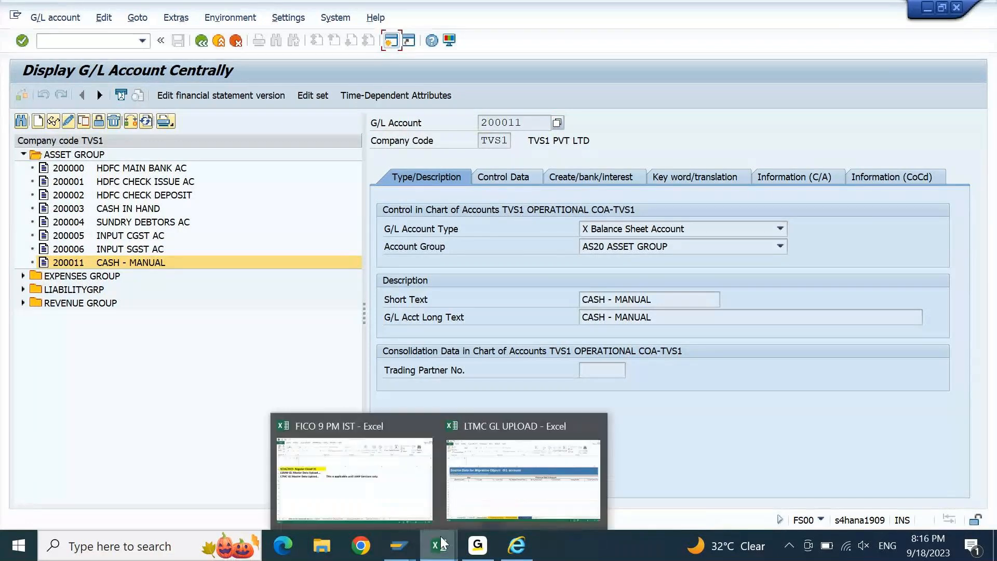
{"action": "left_click", "coordinate": [514, 448]}
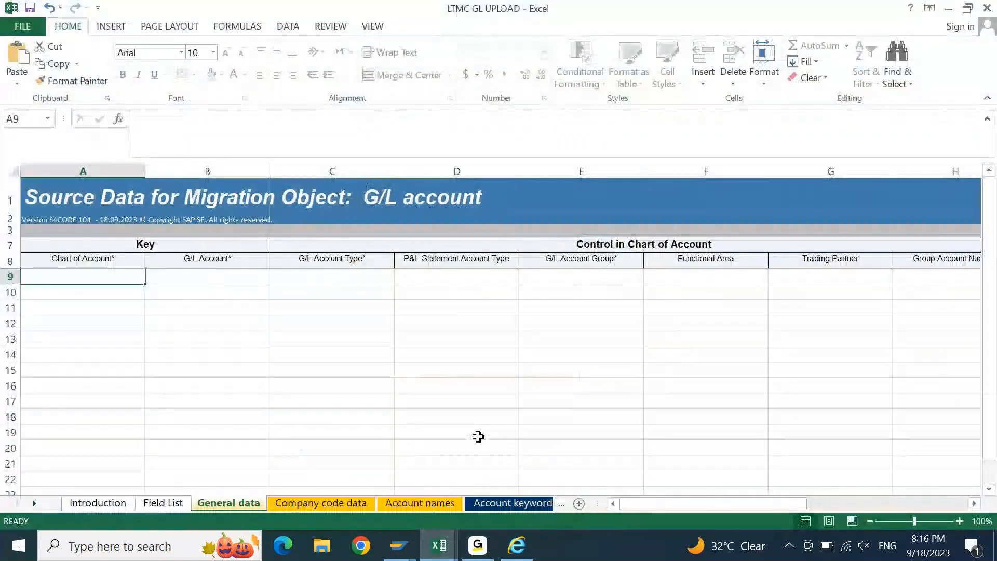
{"action": "type", "text": "TVS1"}
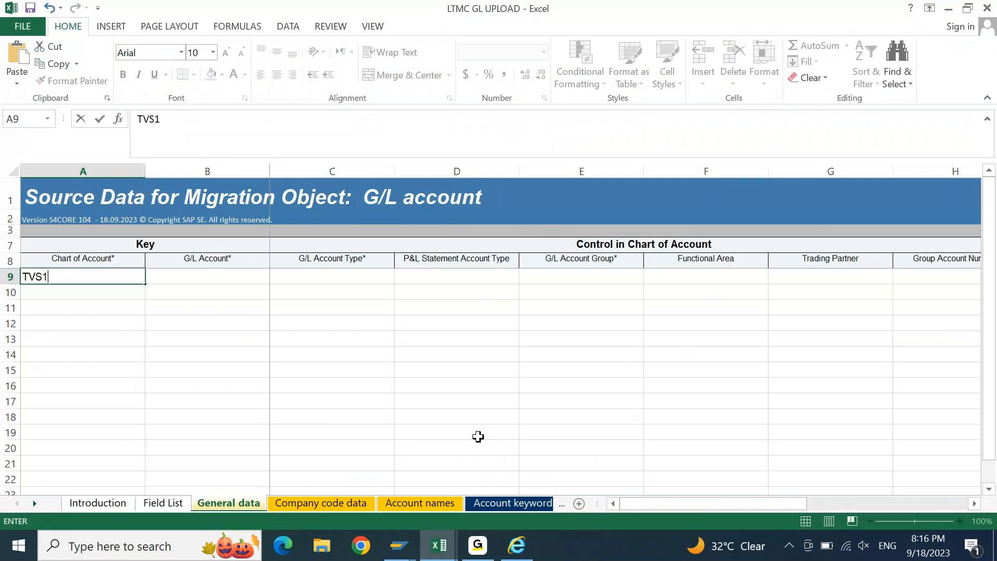
{"action": "key", "text": "Return"}
{"action": "key", "text": "Up"}
{"action": "key", "text": "Right"}
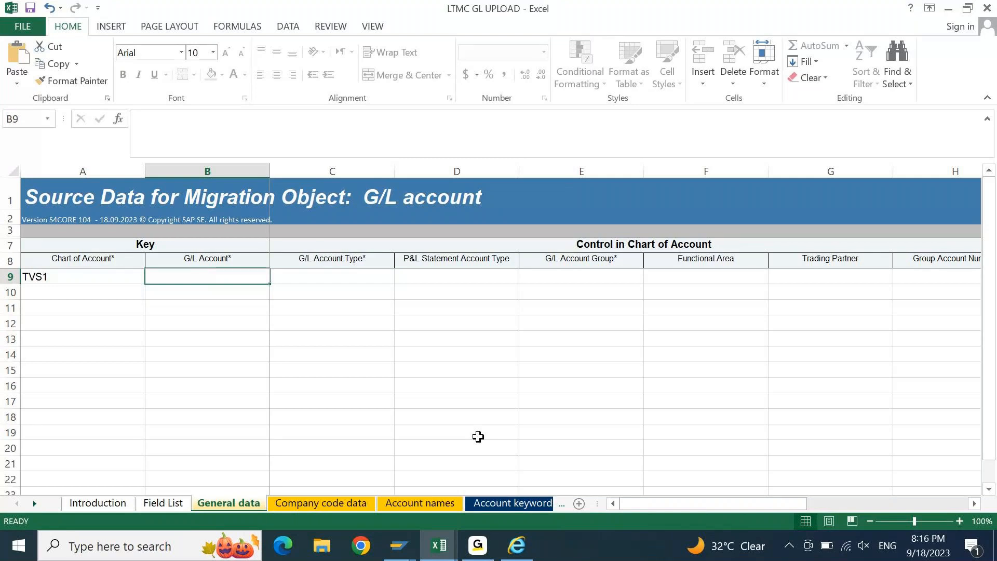
Step: Copy the CASH - MANUAL account number in SAP for reference, and enter 200012 as the G/L Account in cell B9 of LTMC GL UPLOAD
{"action": "left_click", "coordinate": [399, 545]}
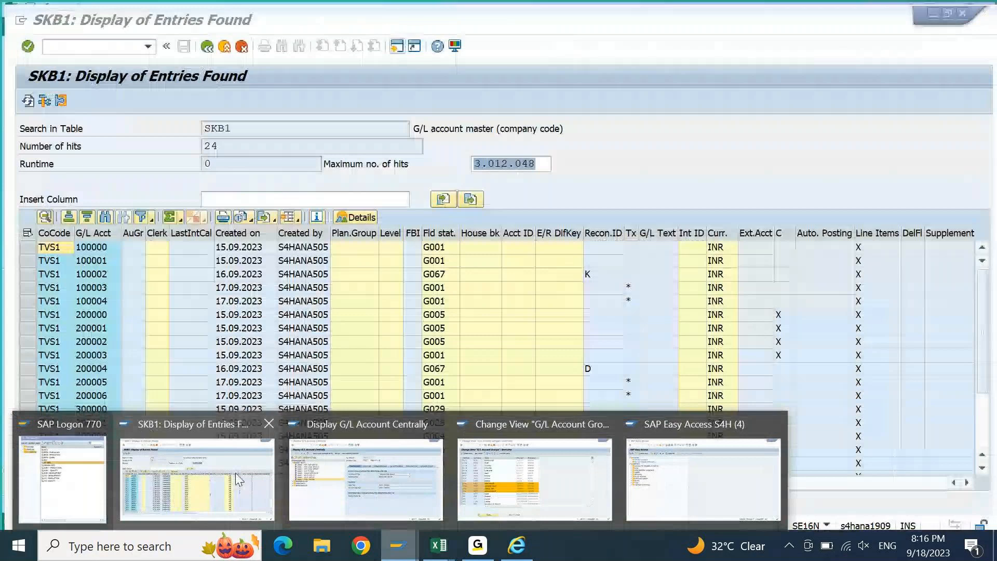
{"action": "left_click", "coordinate": [309, 477]}
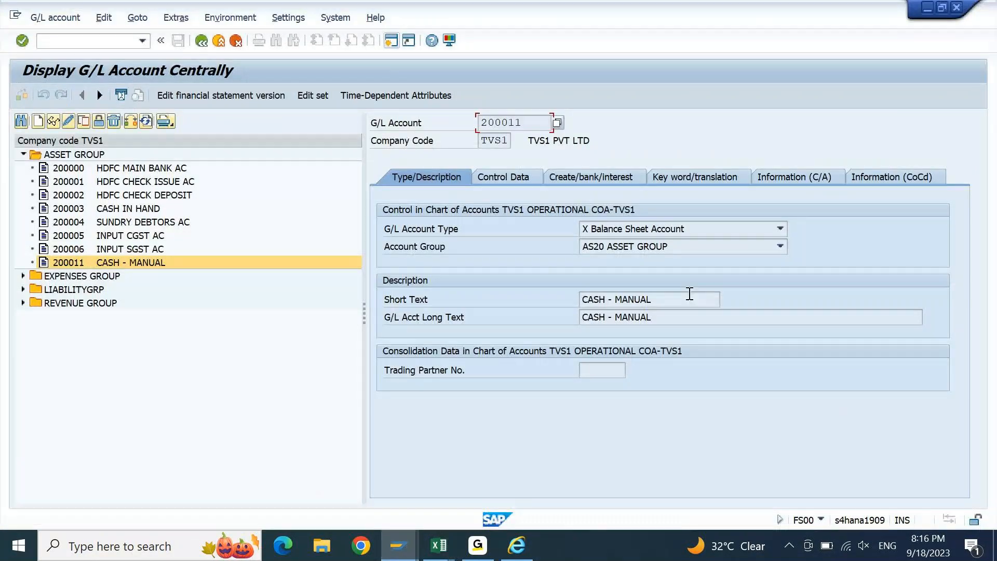
{"action": "left_click_drag", "start_coordinate": [524, 123], "coordinate": [472, 131]}
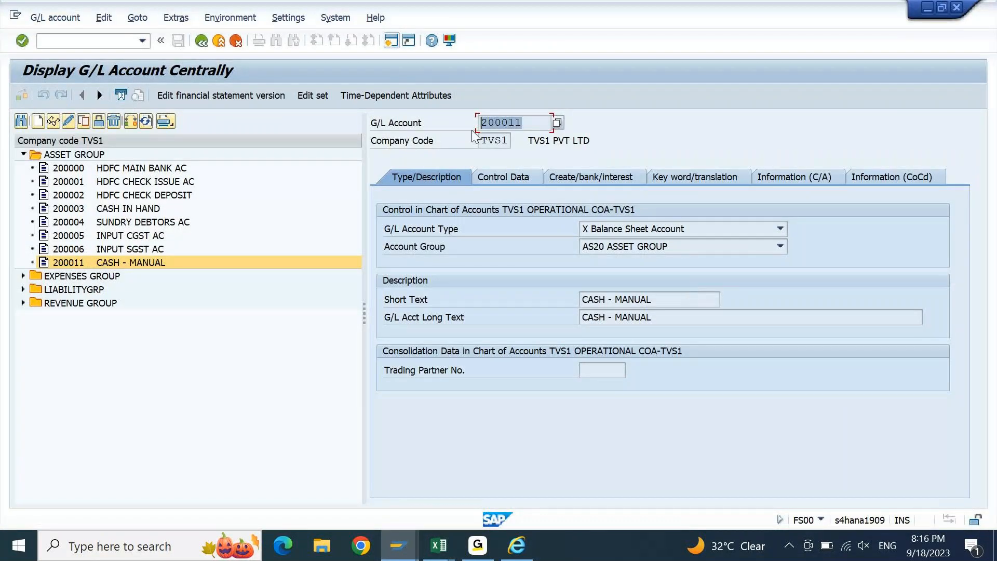
{"action": "key", "text": "ctrl+c"}
{"action": "mouse_move", "coordinate": [445, 553]}
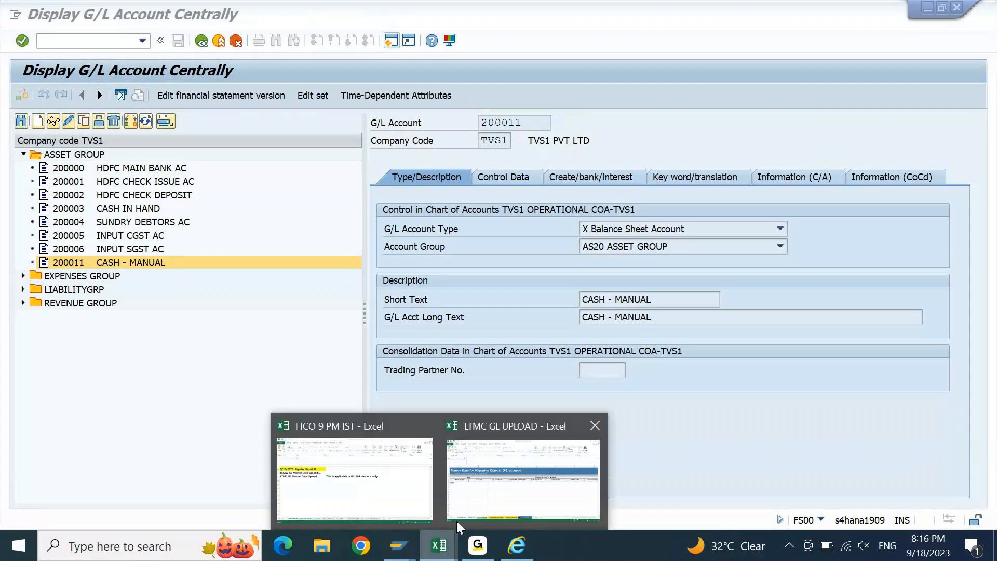
{"action": "left_click", "coordinate": [512, 486]}
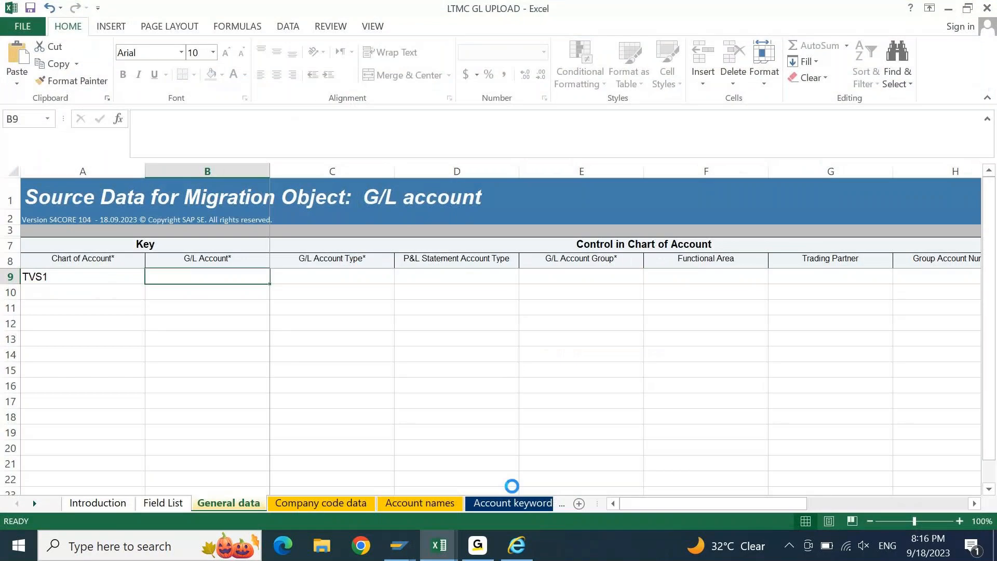
{"action": "type", "text": "200012"}
{"action": "key", "text": "Return"}
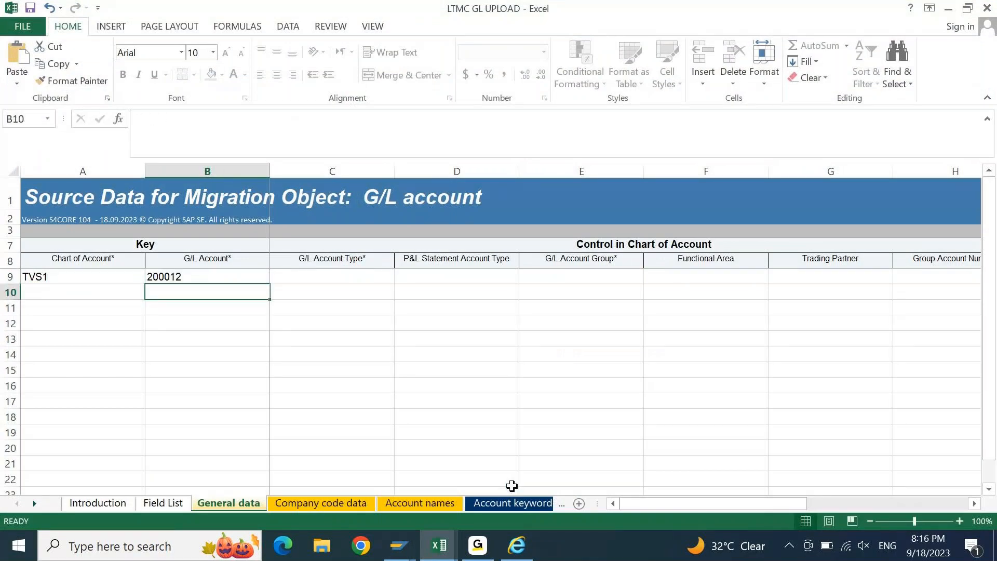
{"action": "key", "text": "Up"}
{"action": "key", "text": "Right"}
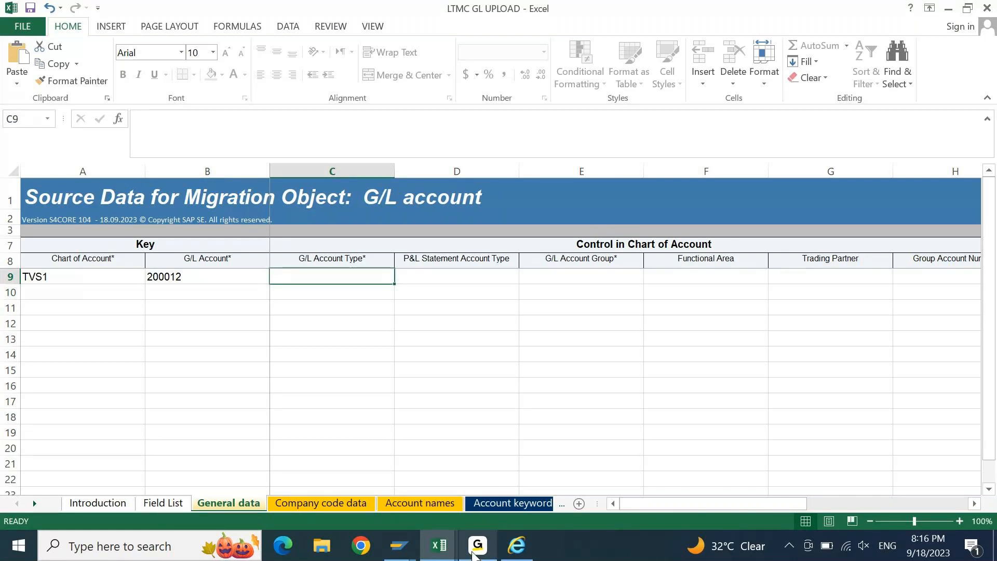
Step: Switch back to the CASH - MANUAL account in SAP and view the available G/L Account Type options with their keys
{"action": "mouse_move", "coordinate": [391, 550]}
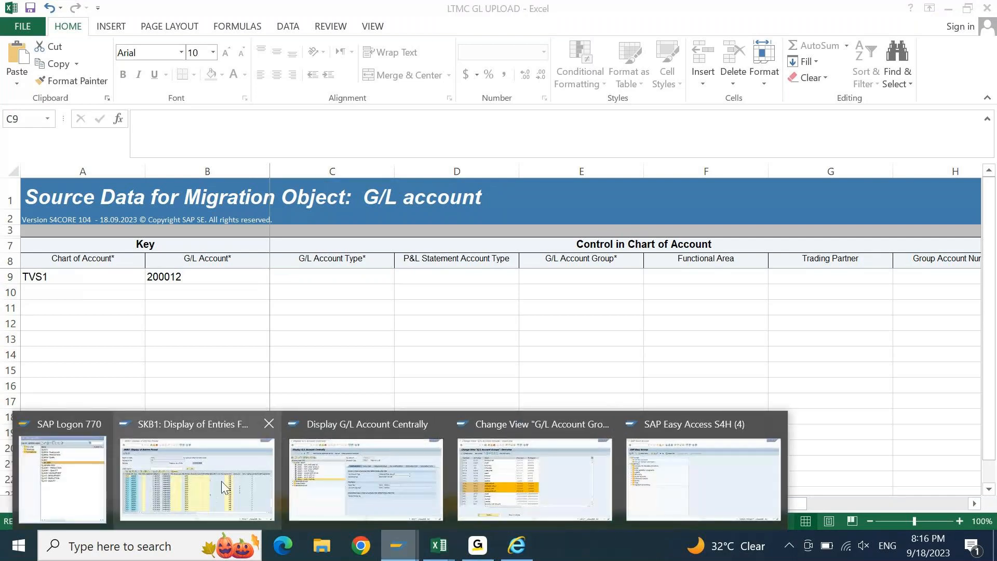
{"action": "left_click", "coordinate": [348, 475]}
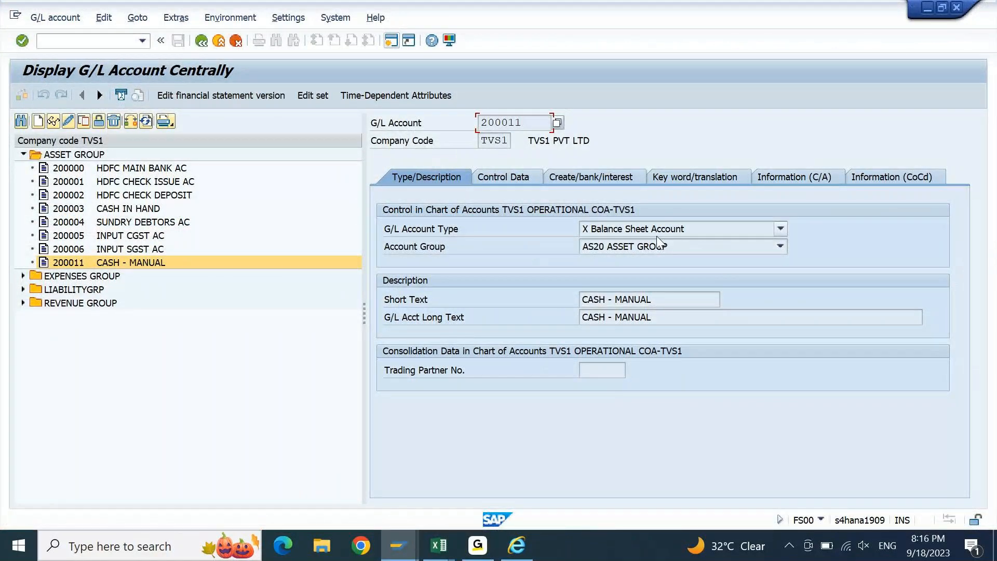
{"action": "left_click", "coordinate": [780, 229]}
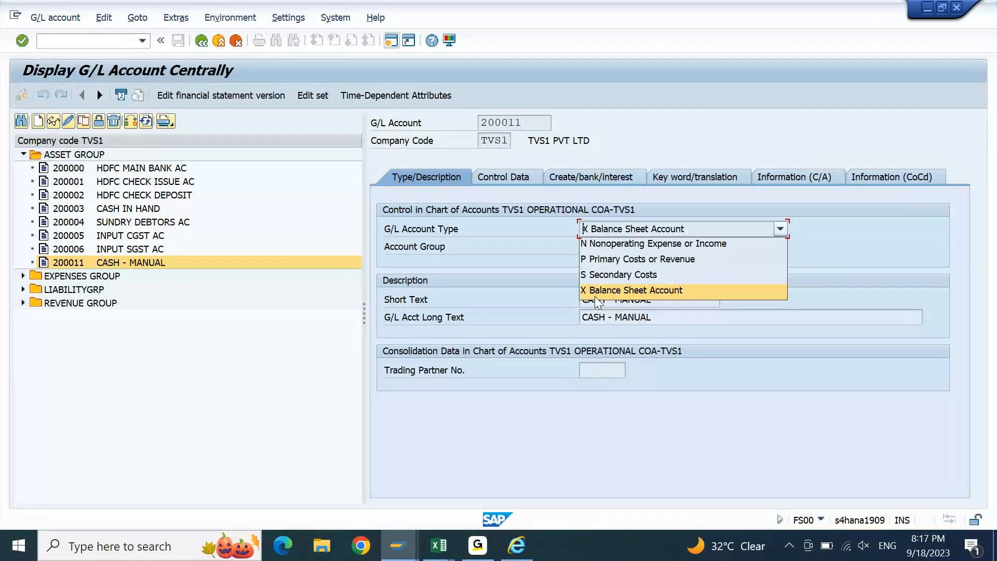
{"action": "left_click", "coordinate": [450, 311]}
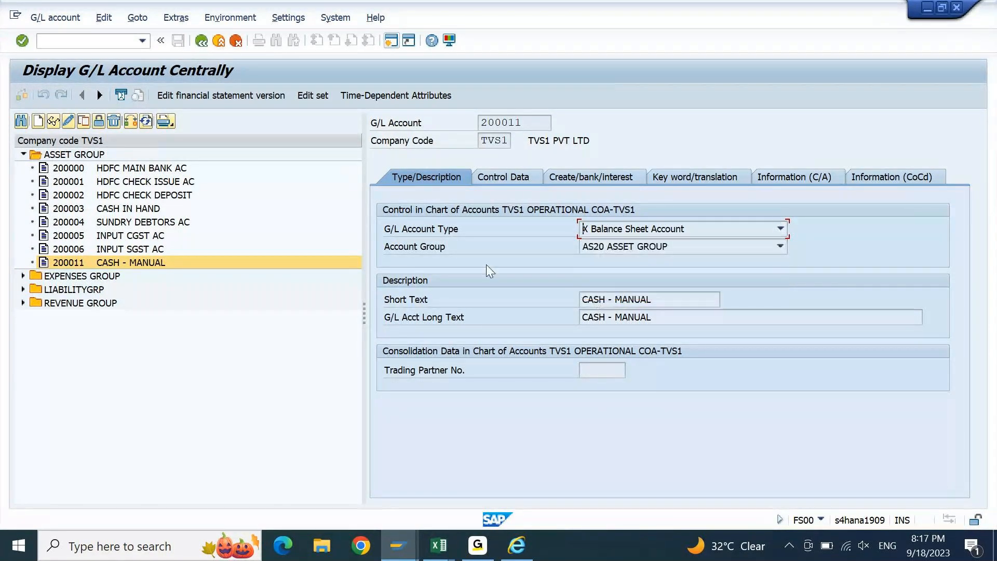
Step: Turn off Show keys within dropdown lists in the SAP GUI Interaction Design options under Visualization 1, and apply the change
{"action": "left_click", "coordinate": [449, 41]}
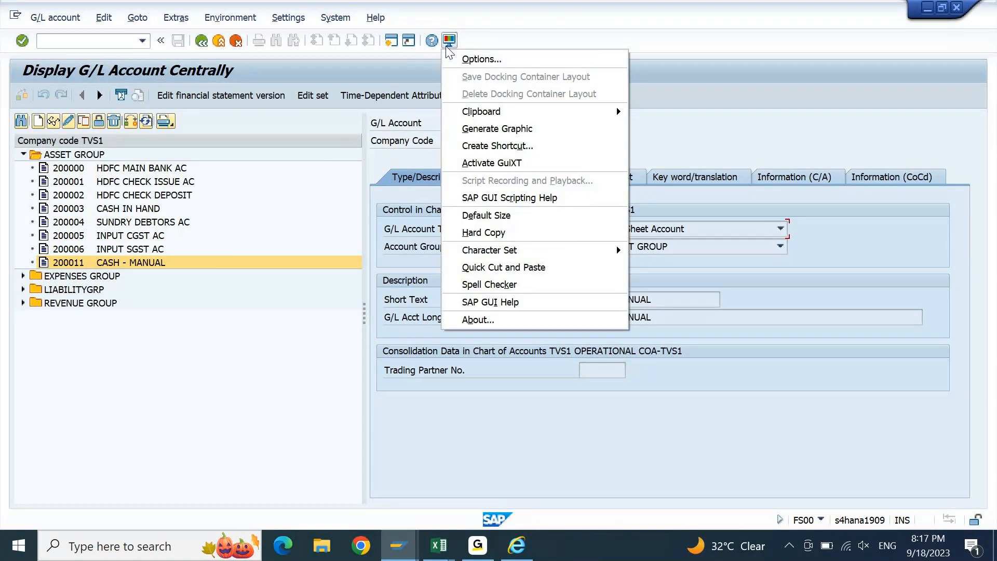
{"action": "left_click", "coordinate": [475, 52]}
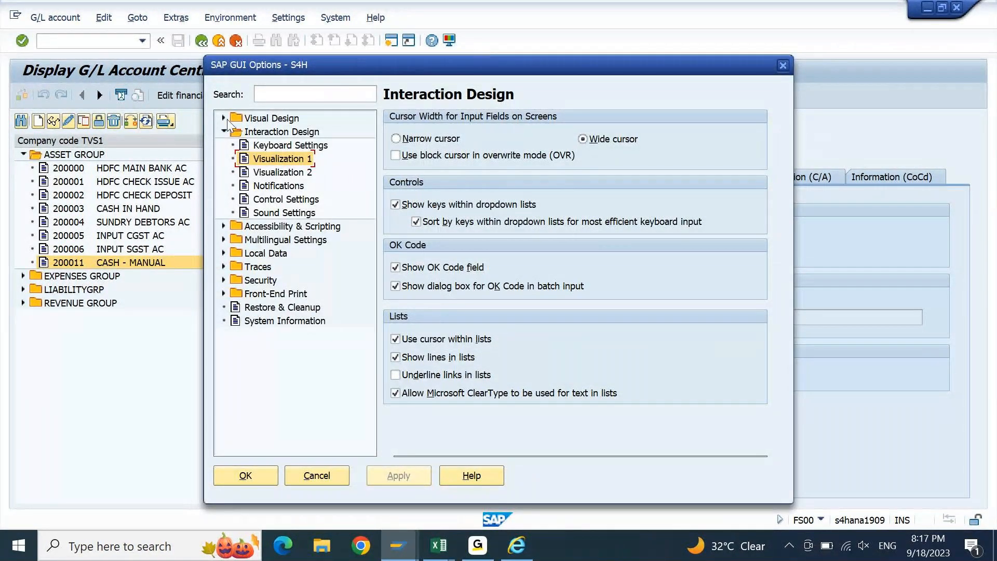
{"action": "left_click", "coordinate": [224, 132]}
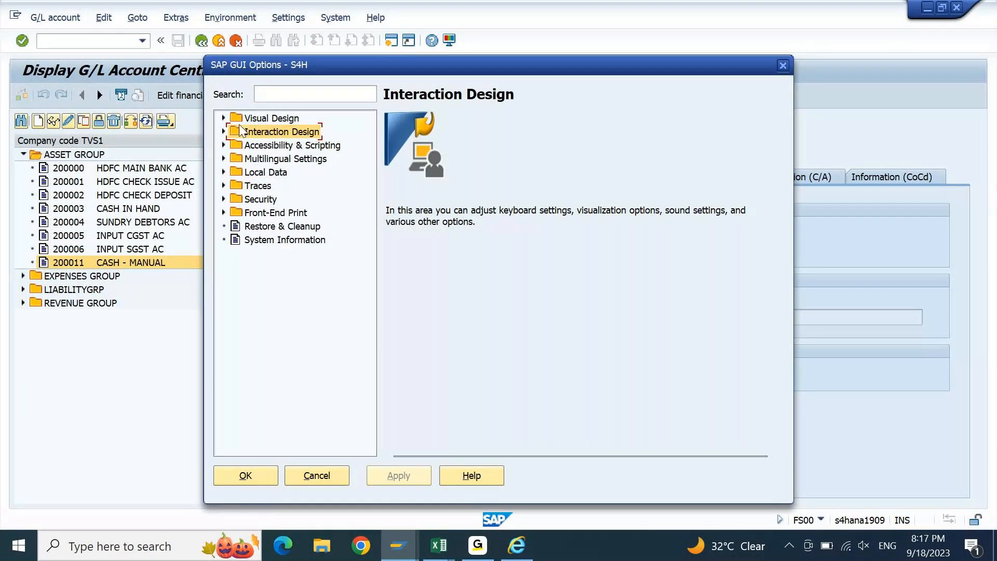
{"action": "left_click", "coordinate": [223, 130]}
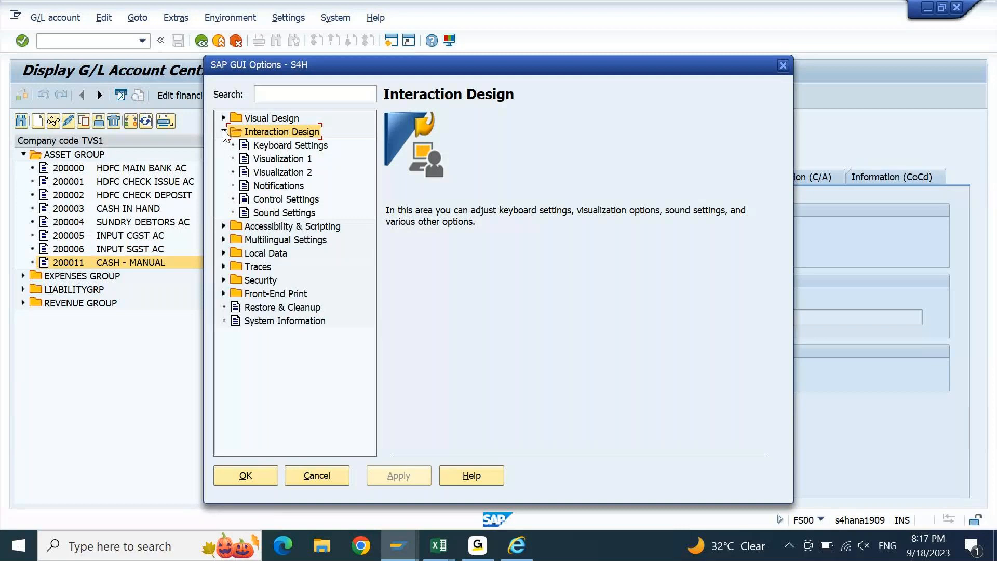
{"action": "left_click", "coordinate": [283, 164]}
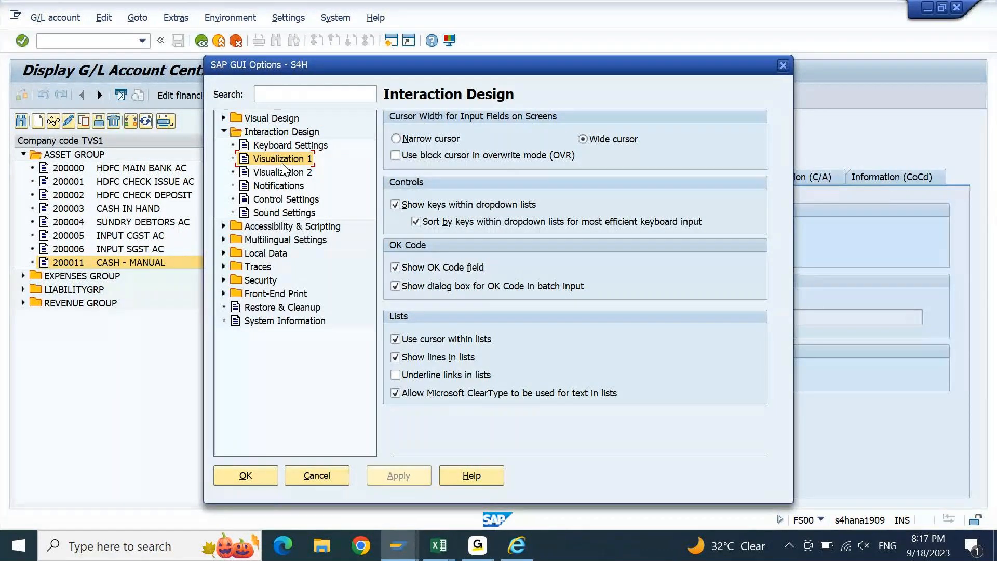
{"action": "left_click", "coordinate": [395, 205]}
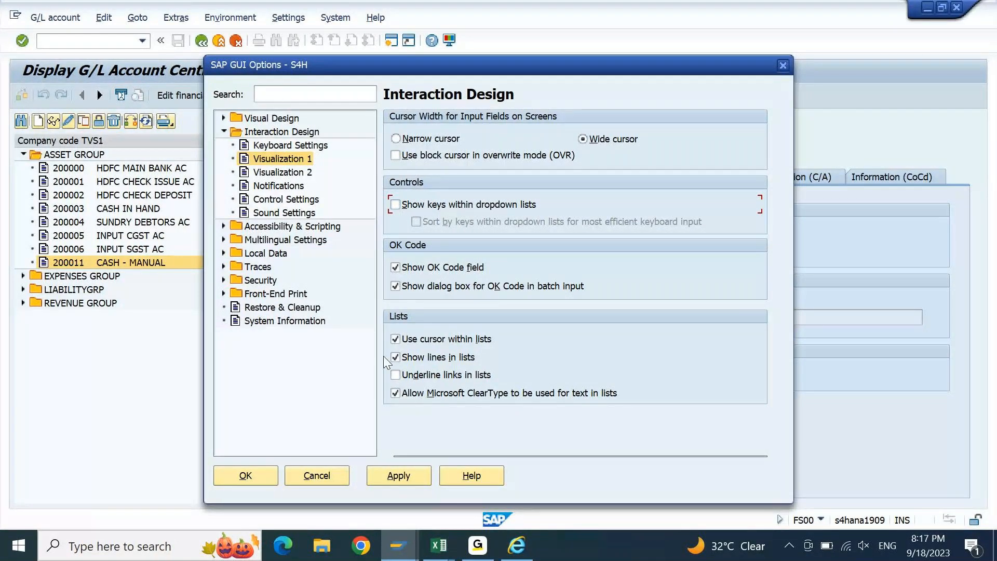
{"action": "left_click", "coordinate": [408, 479]}
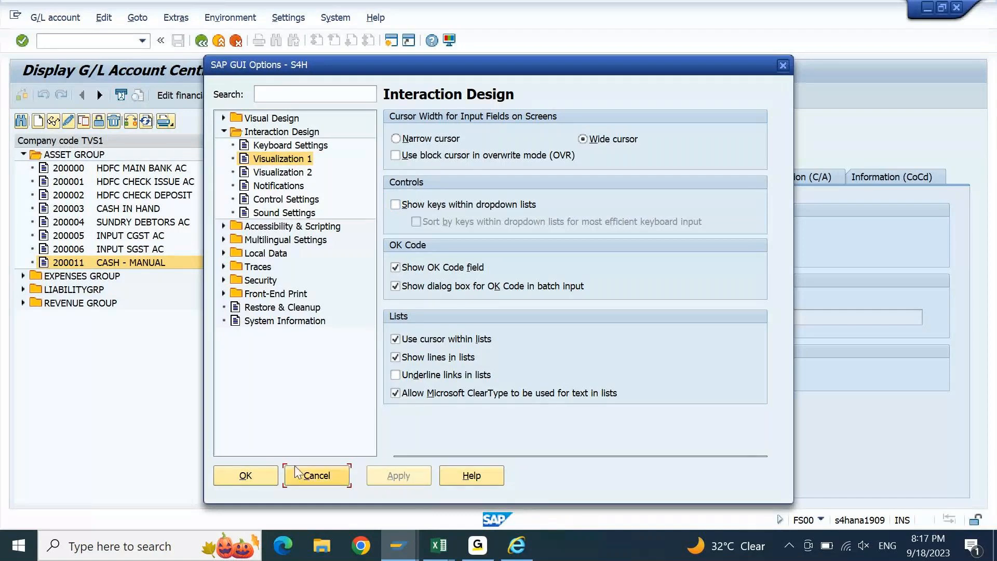
{"action": "left_click", "coordinate": [261, 475]}
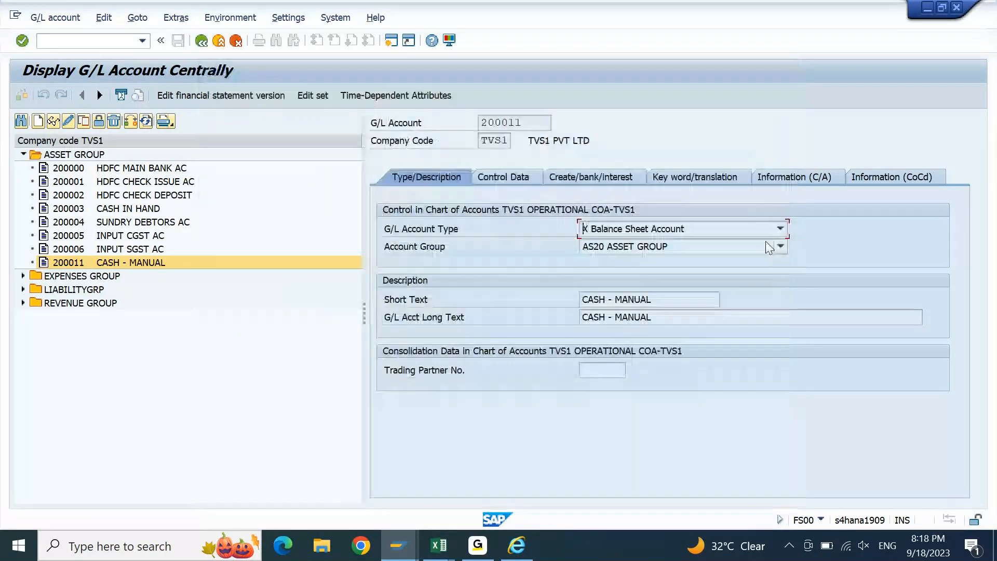
Step: Display INPUT CGST AC, reload the CASH - MANUAL account, and examine how its G/L Account Type options are listed
{"action": "left_click", "coordinate": [781, 228]}
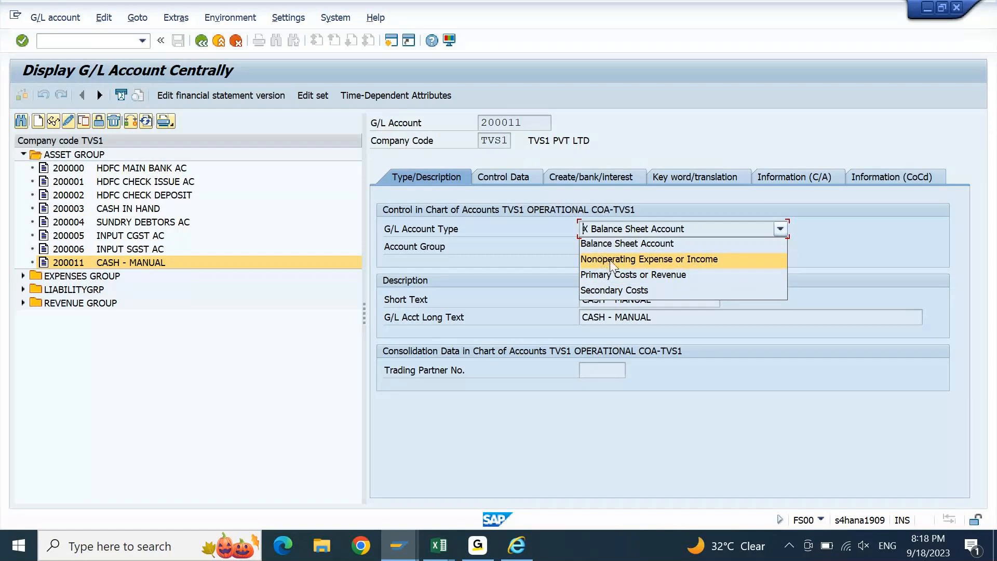
{"action": "left_click", "coordinate": [589, 243]}
{"action": "left_click", "coordinate": [89, 238]}
{"action": "left_click", "coordinate": [54, 123]}
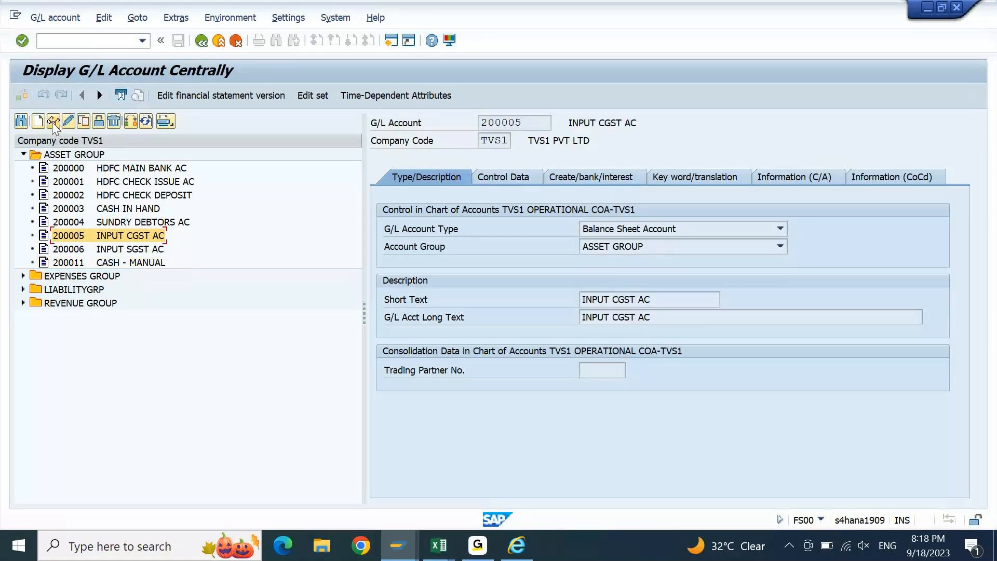
{"action": "left_click", "coordinate": [88, 263]}
{"action": "left_click", "coordinate": [51, 121]}
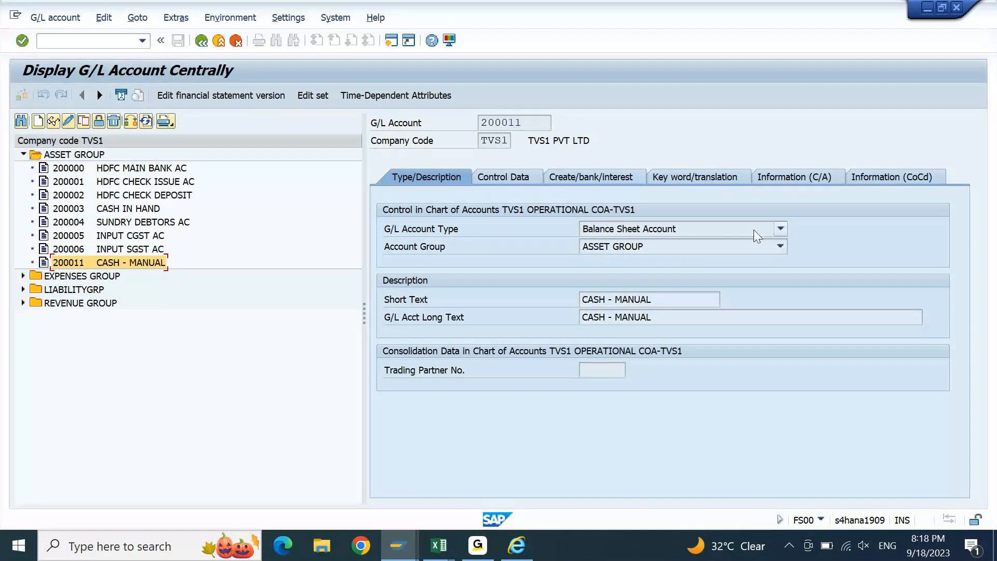
{"action": "left_click", "coordinate": [780, 229]}
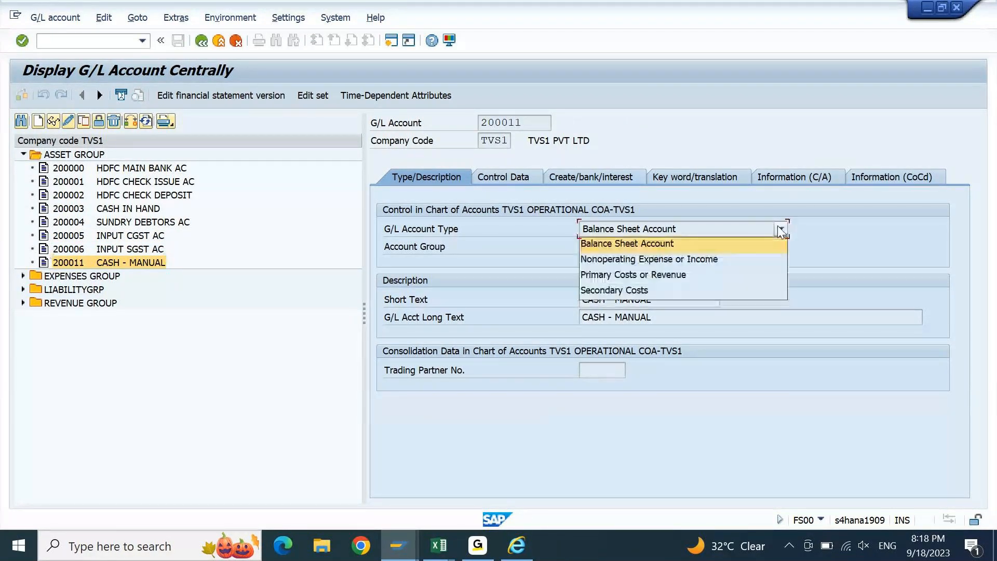
{"action": "left_click", "coordinate": [653, 242]}
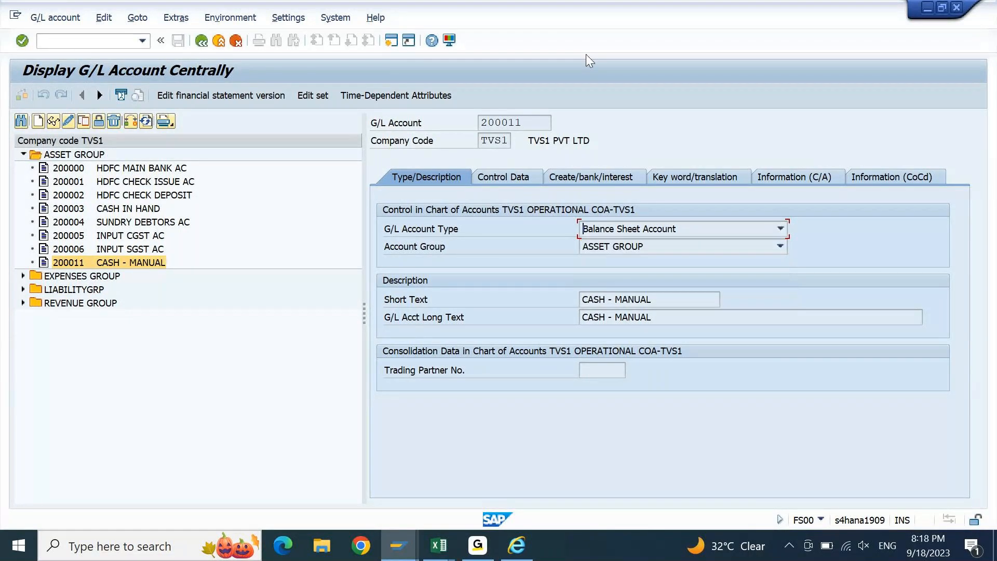
Step: Re-enable Show keys within dropdown lists and Sort by keys in the SAP GUI Visualization 1 options, and apply the change
{"action": "left_click", "coordinate": [451, 47]}
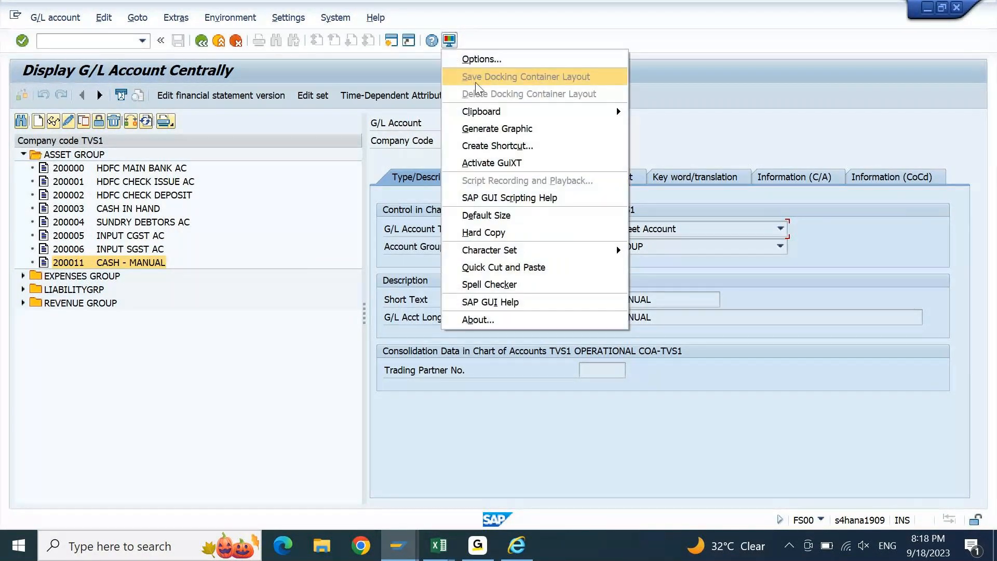
{"action": "left_click", "coordinate": [481, 60]}
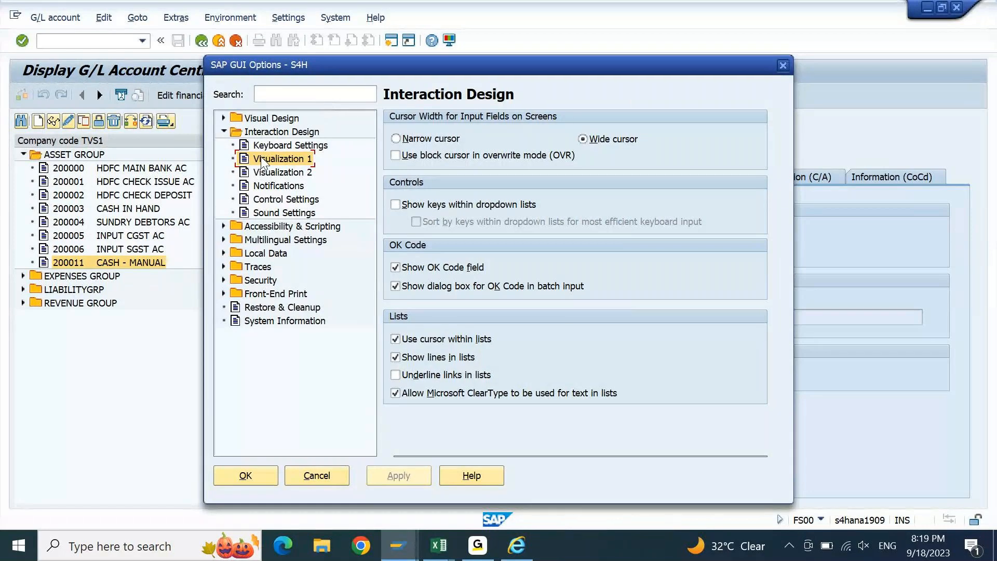
{"action": "left_click", "coordinate": [396, 204]}
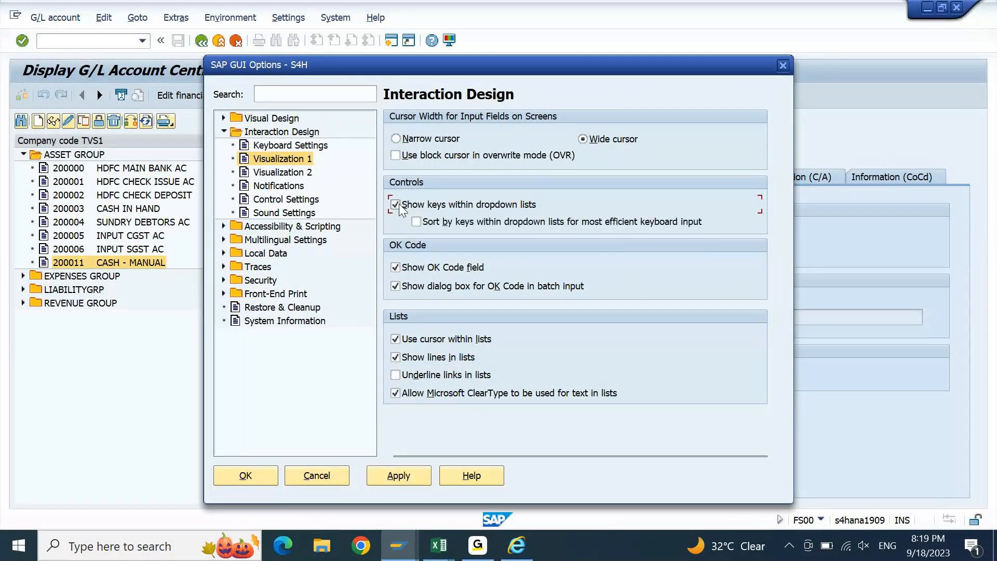
{"action": "left_click", "coordinate": [416, 222]}
{"action": "left_click", "coordinate": [402, 476]}
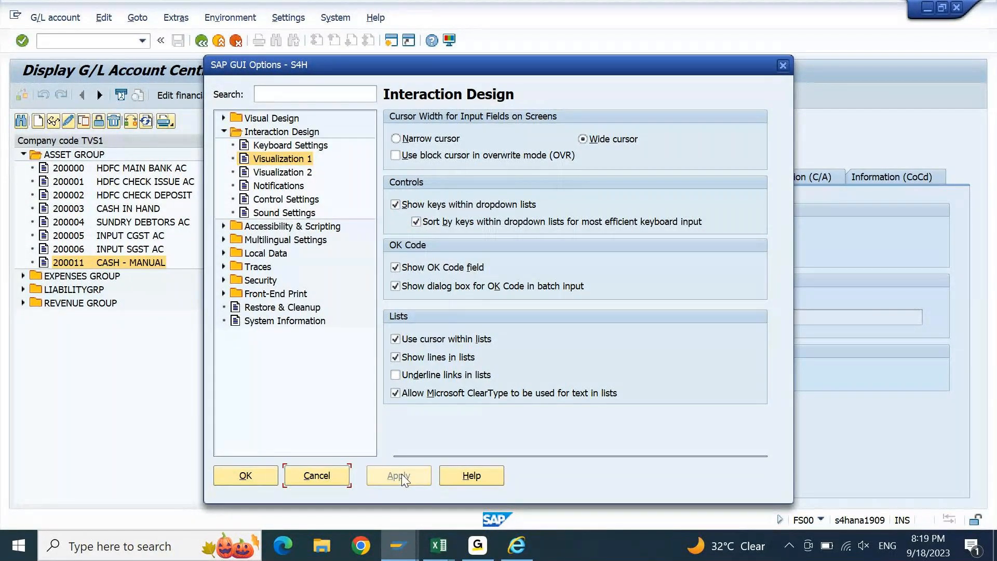
Step: Close the SAP GUI options, reload the CASH - MANUAL account, and view the G/L Account Type options with their keys
{"action": "left_click", "coordinate": [263, 477]}
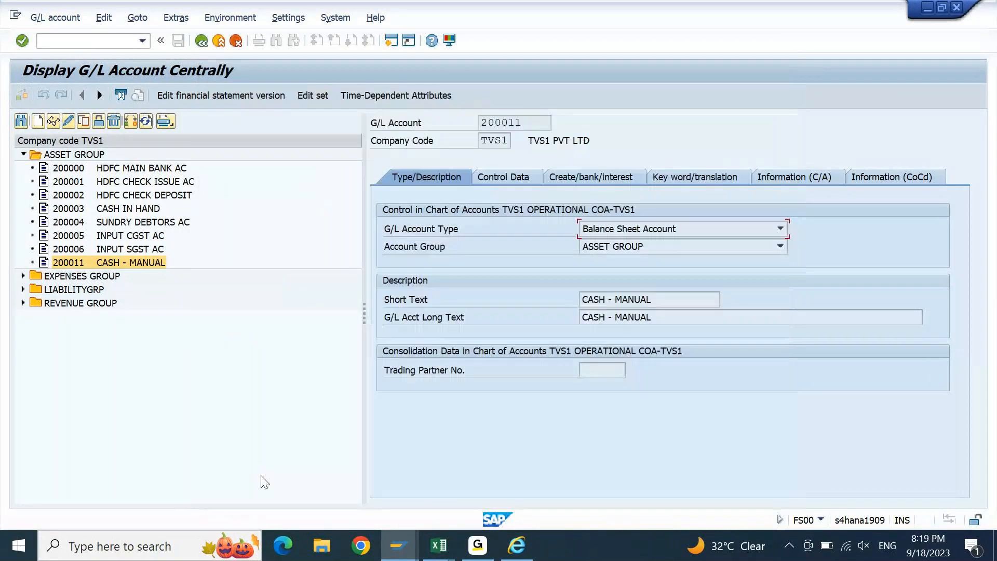
{"action": "left_click", "coordinate": [115, 248]}
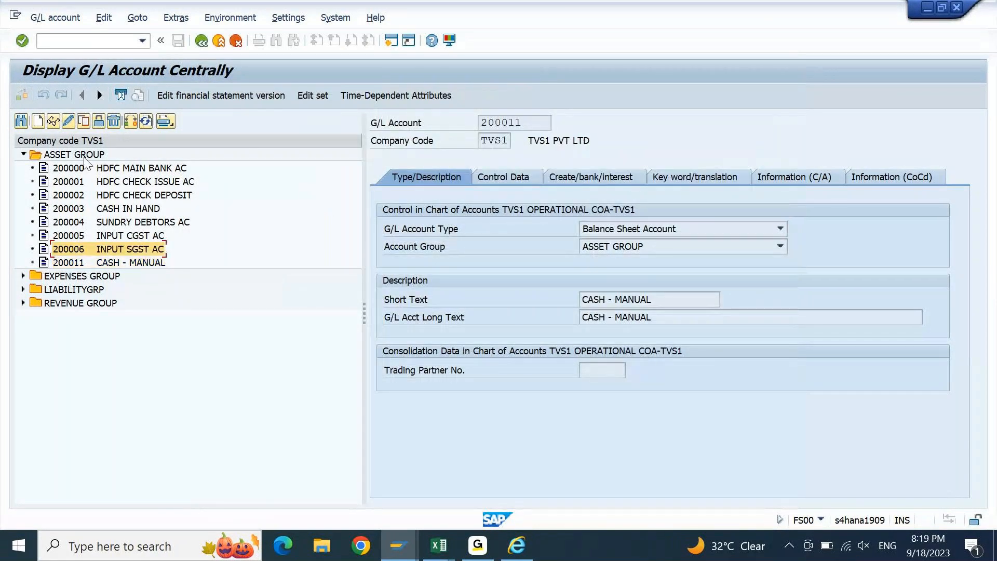
{"action": "left_click", "coordinate": [53, 122]}
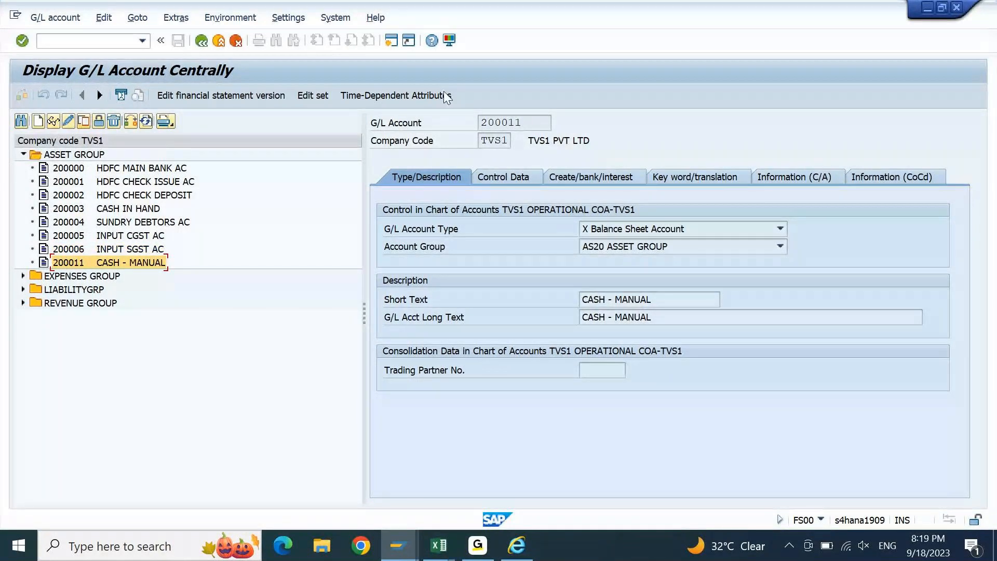
{"action": "left_click", "coordinate": [780, 229]}
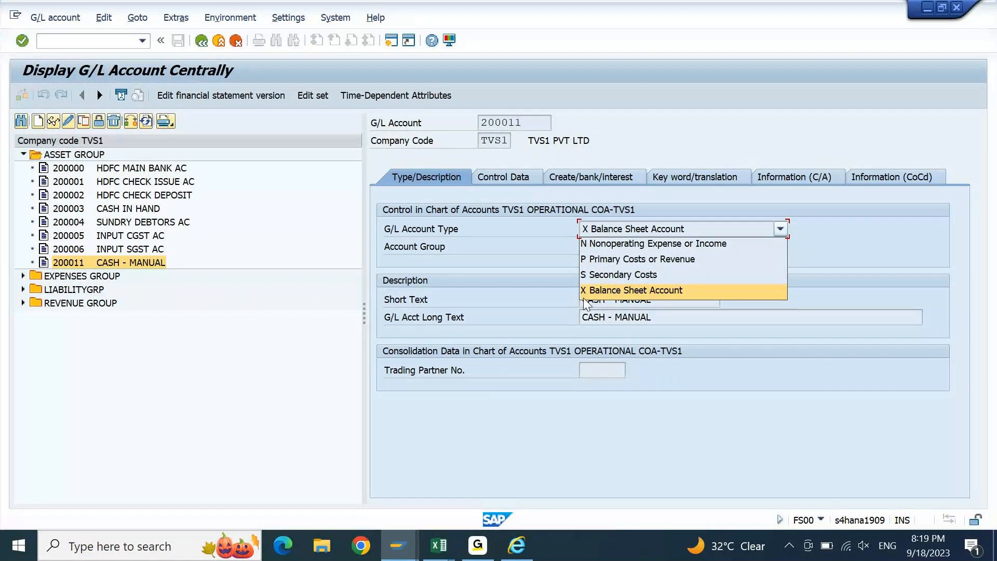
Step: Switch to the LTMC GL UPLOAD workbook in Excel and enter X as the G/L Account Type for account 200012
{"action": "left_click", "coordinate": [439, 546]}
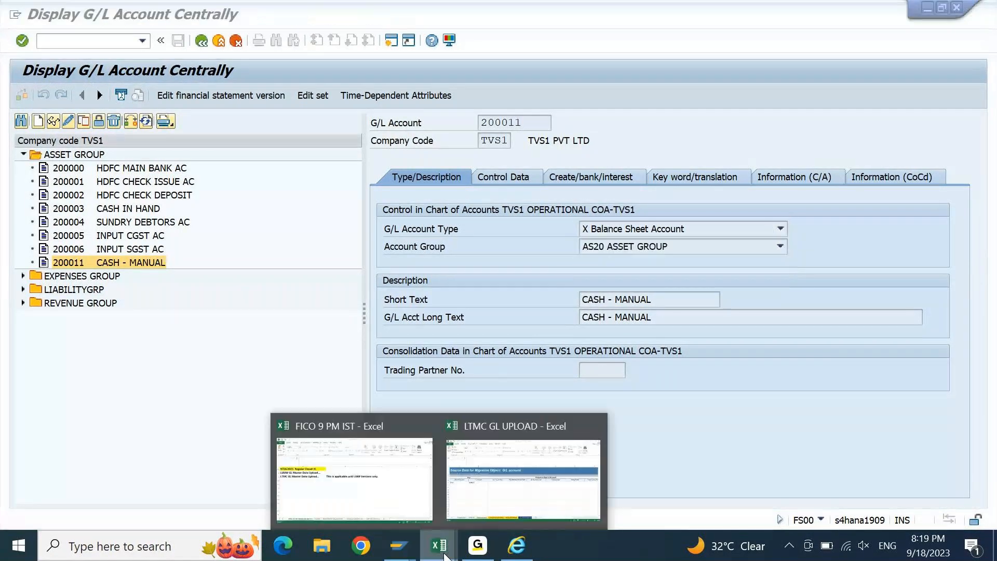
{"action": "left_click", "coordinate": [517, 499]}
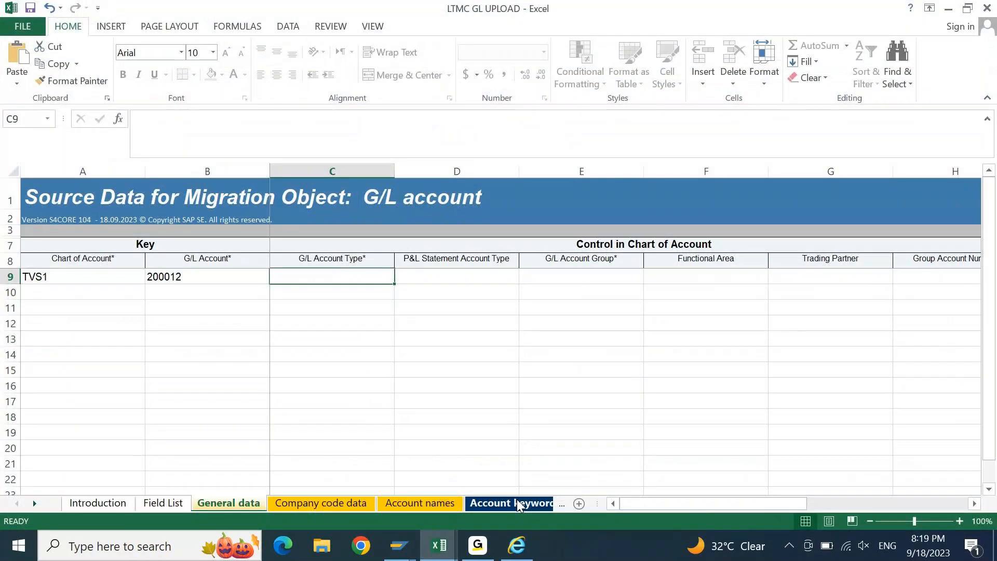
{"action": "type", "text": "X"}
{"action": "key", "text": "Return"}
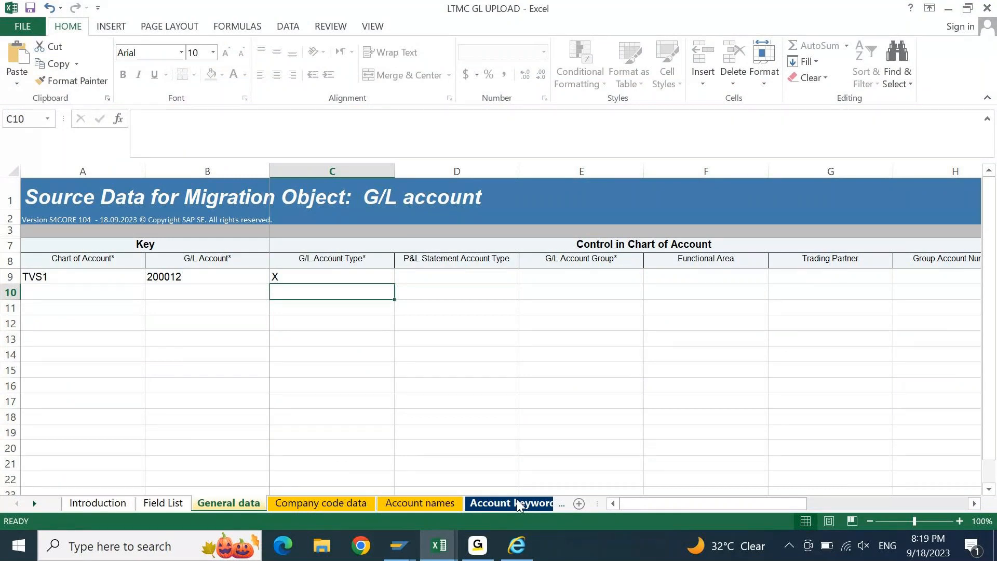
Step: Read the header description of the P&L Statement Account Type column on the General data sheet
{"action": "key", "text": "Up"}
{"action": "key", "text": "Right"}
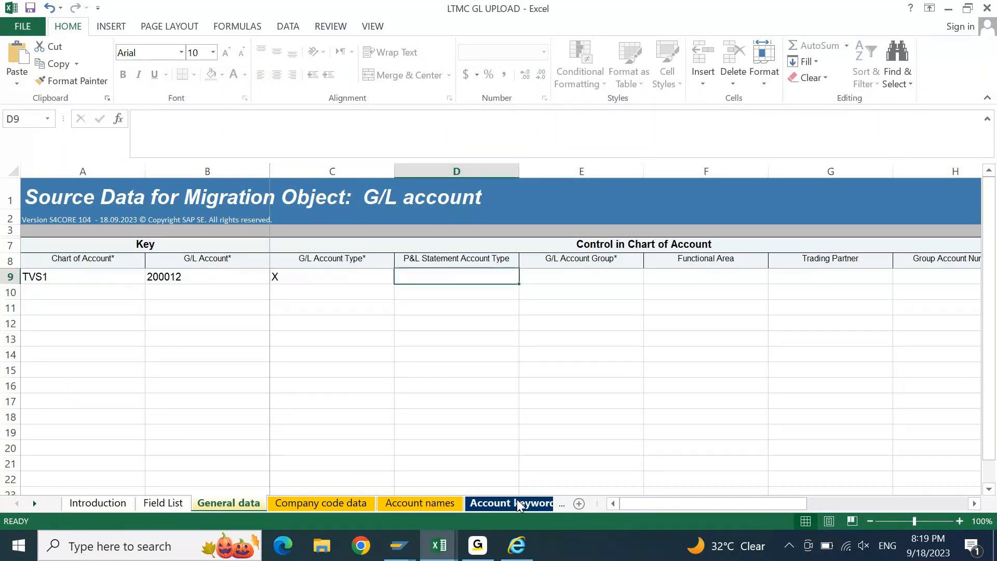
{"action": "key", "text": "Up"}
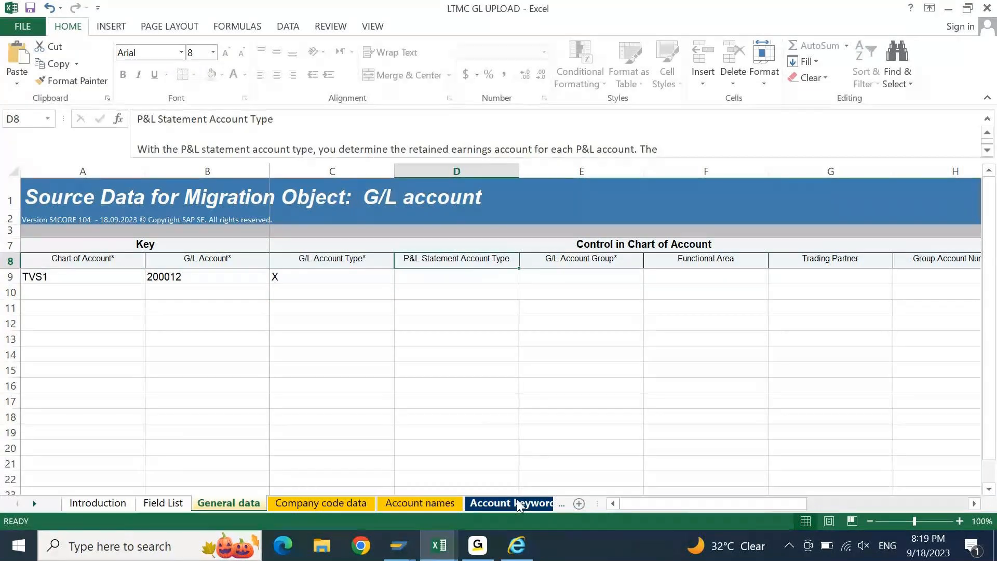
{"action": "key", "text": "Down"}
{"action": "key", "text": "Up"}
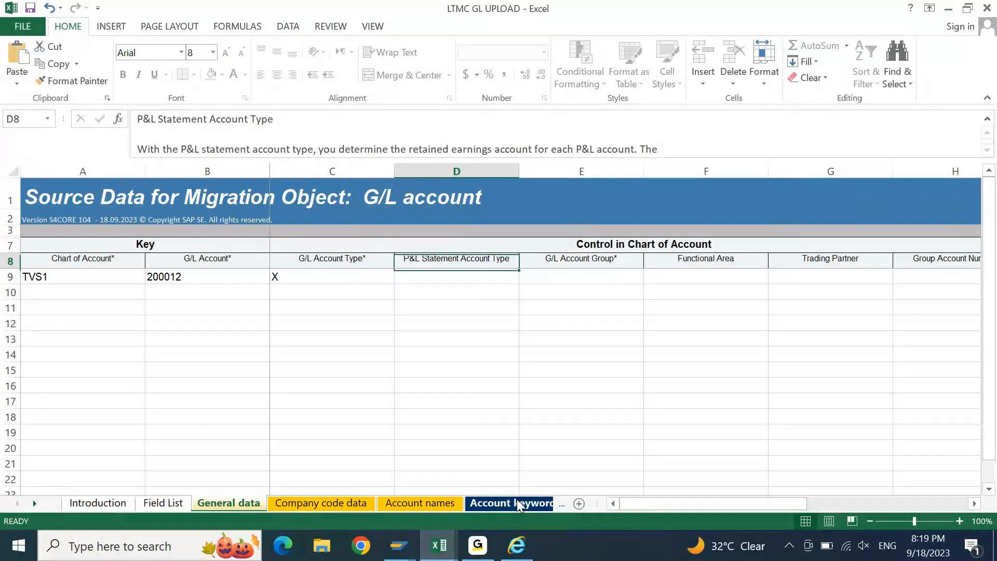
Step: Check the G/L Account Group column, then switch to the CASH - MANUAL account in SAP and view its Account Group options
{"action": "key", "text": "Right"}
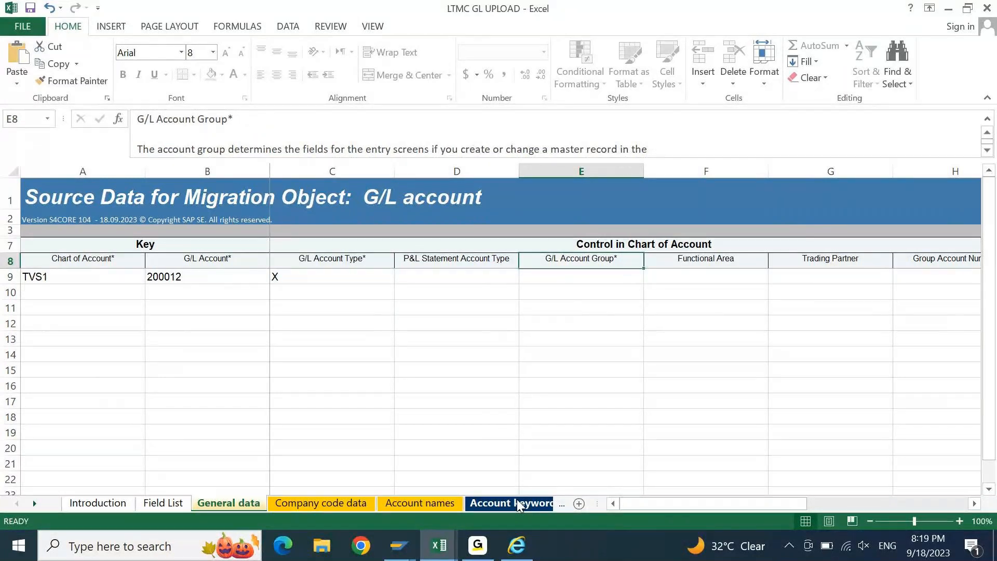
{"action": "key", "text": "Down"}
{"action": "left_click", "coordinate": [446, 546]}
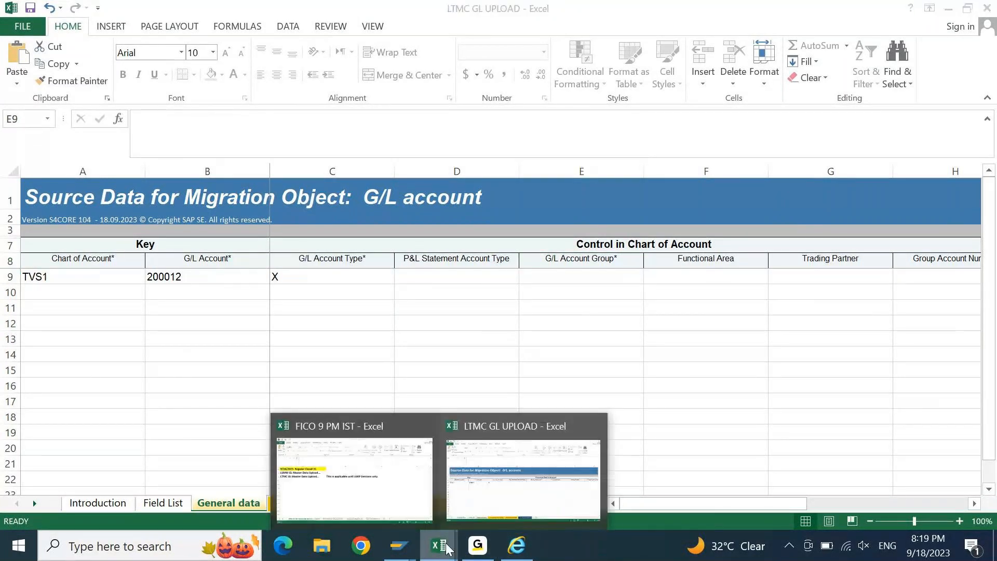
{"action": "mouse_move", "coordinate": [398, 546]}
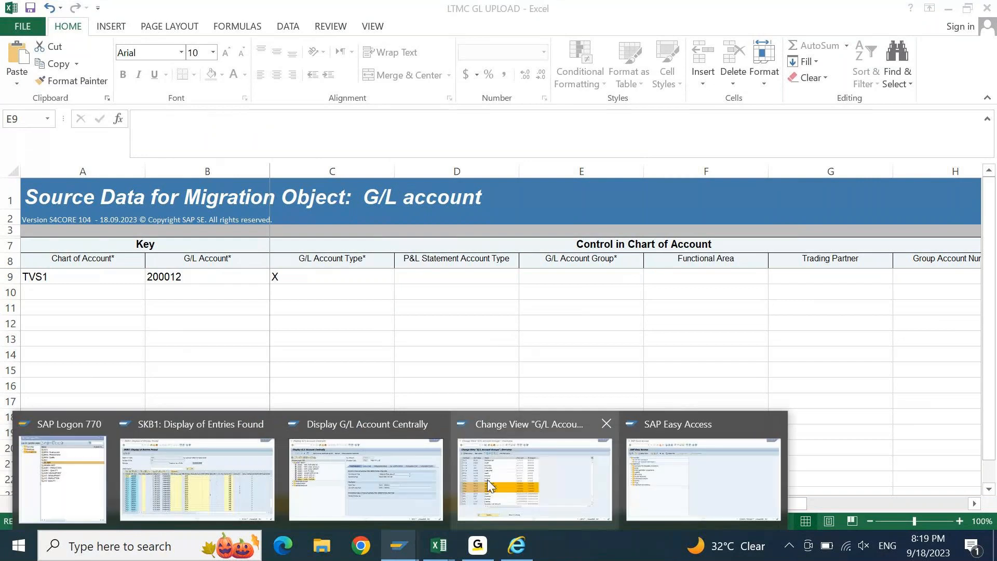
{"action": "mouse_move", "coordinate": [488, 479]}
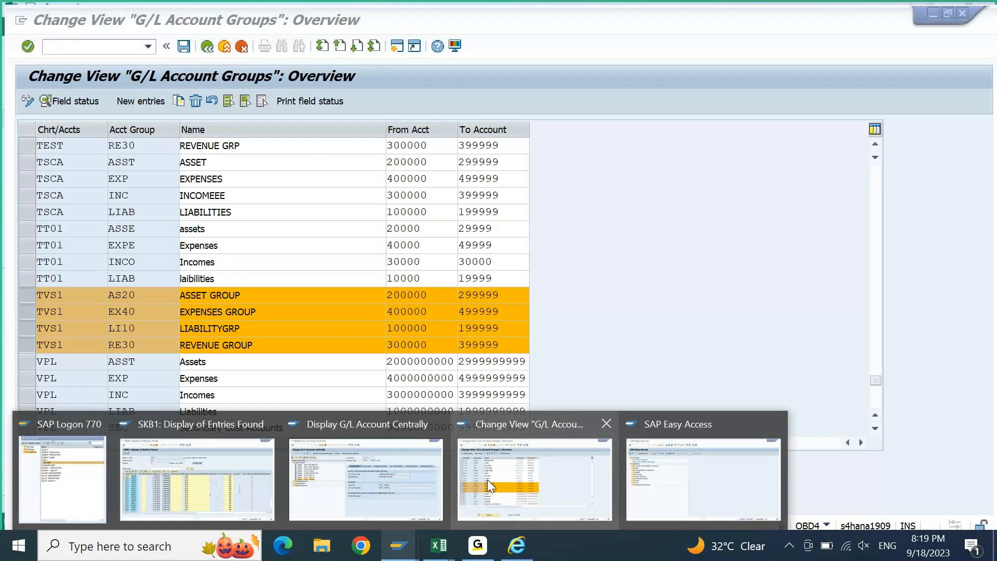
{"action": "left_click", "coordinate": [367, 479]}
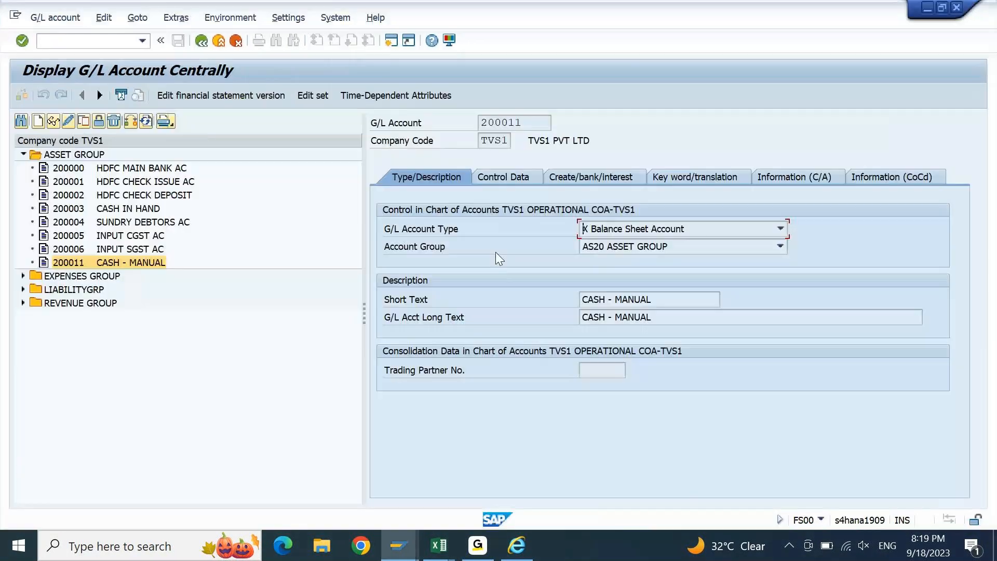
{"action": "left_click", "coordinate": [662, 249]}
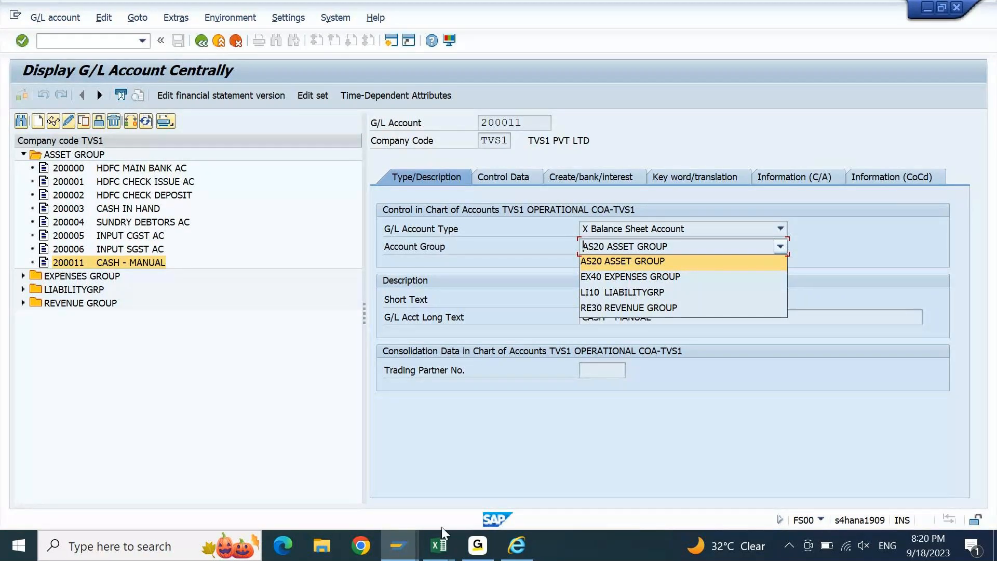
Step: Switch back to the LTMC GL UPLOAD workbook and enter AS20 as the G/L Account Group for account 200012
{"action": "left_click", "coordinate": [439, 546]}
{"action": "left_click", "coordinate": [522, 492]}
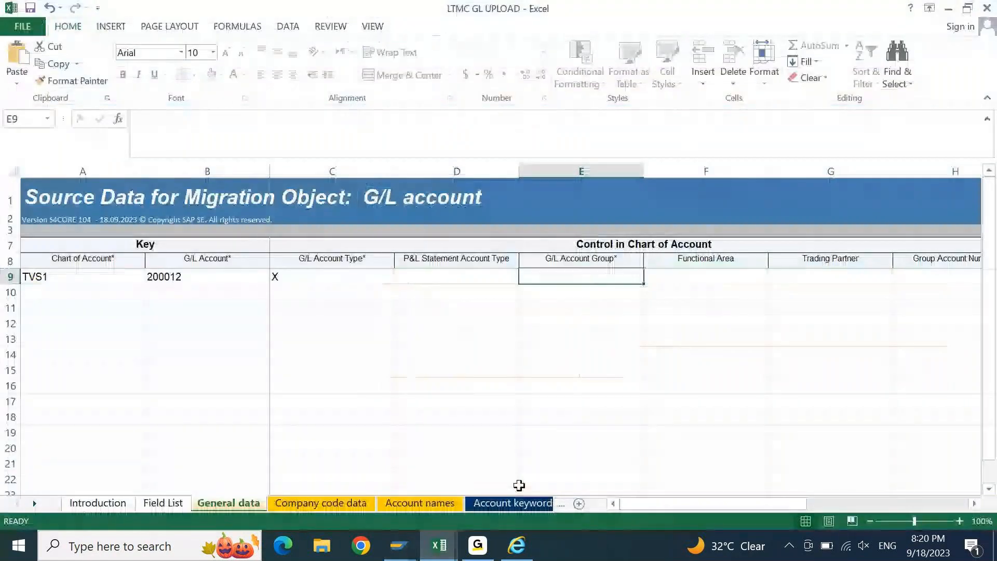
{"action": "type", "text": "AS20"}
{"action": "key", "text": "Tab"}
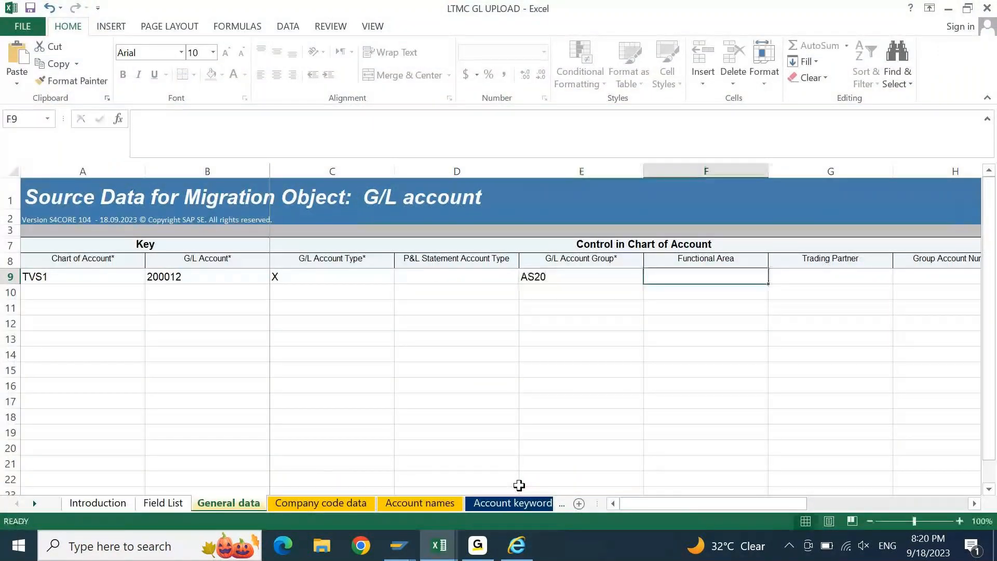
Step: Try to open the P&L Statement Account Type header cell for editing
{"action": "key", "text": "shift+Tab"}
{"action": "key", "text": "shift+Tab"}
{"action": "key", "text": "Up"}
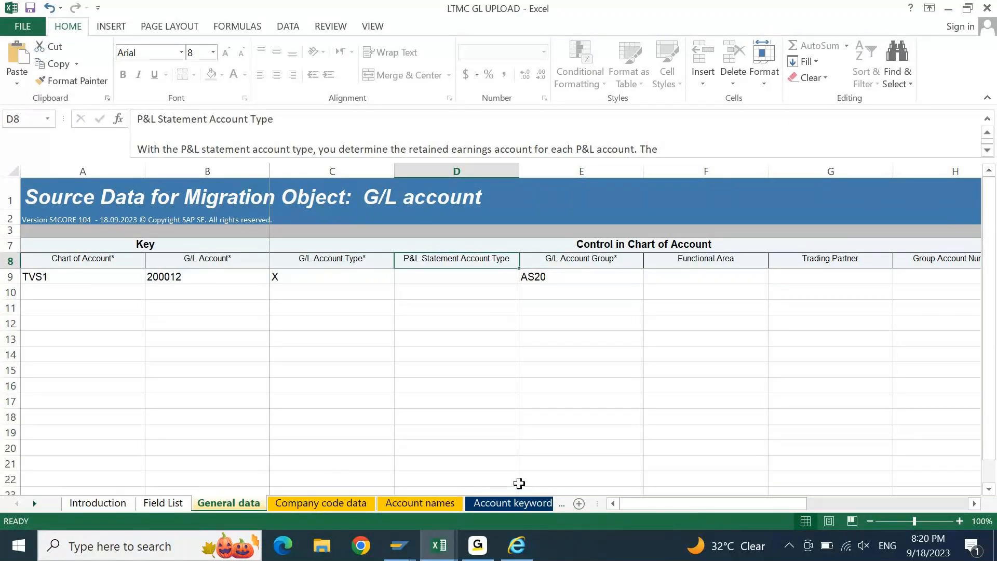
{"action": "key", "text": "F2"}
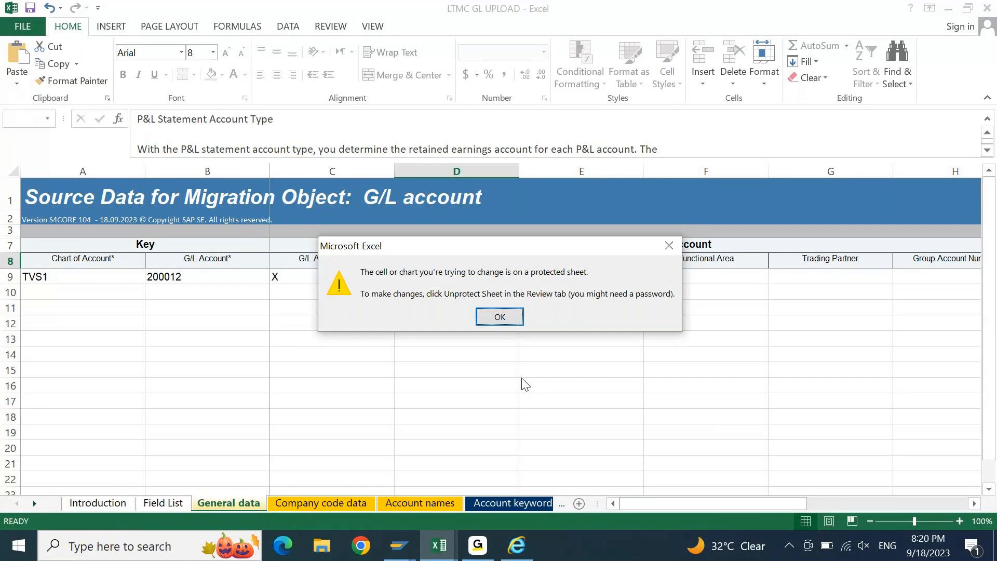
{"action": "key", "text": "Return"}
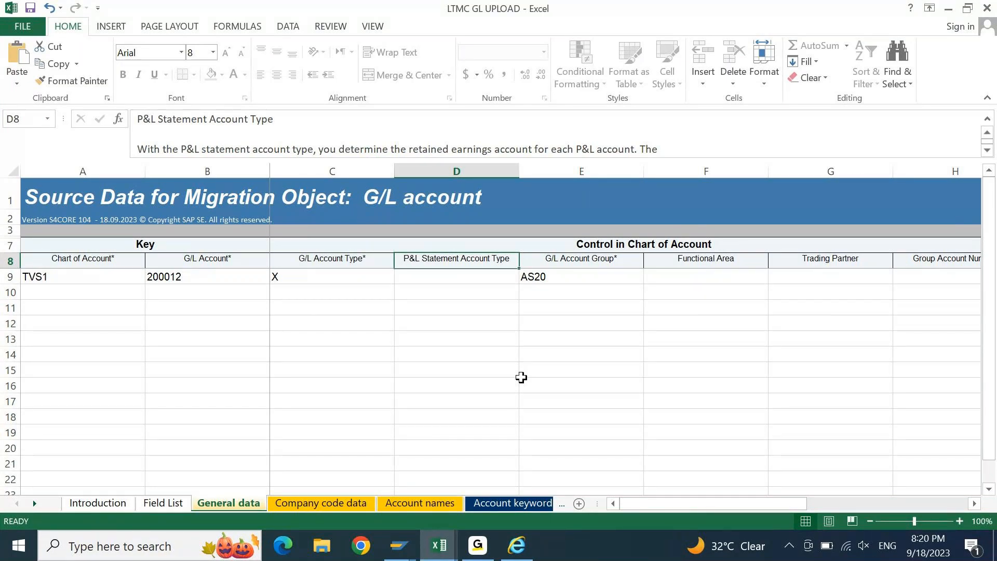
Step: Examine the remaining General data column headers from G/L Account Group through the Account Settings in CO Area section
{"action": "key", "text": "Right"}
{"action": "key", "text": "Right"}
{"action": "key", "text": "Right"}
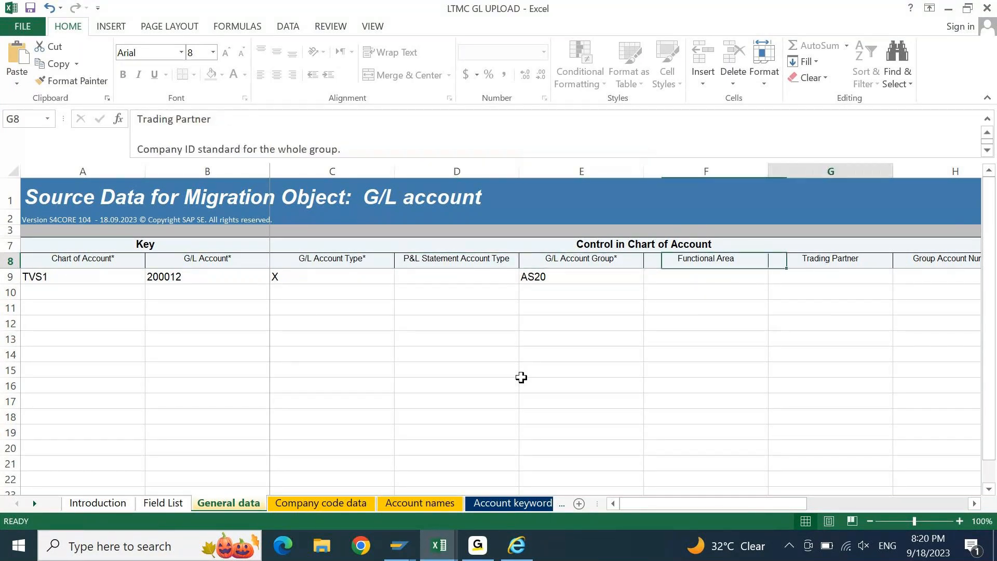
{"action": "key", "text": "Right"}
{"action": "key", "text": "Right"}
{"action": "key", "text": "Right"}
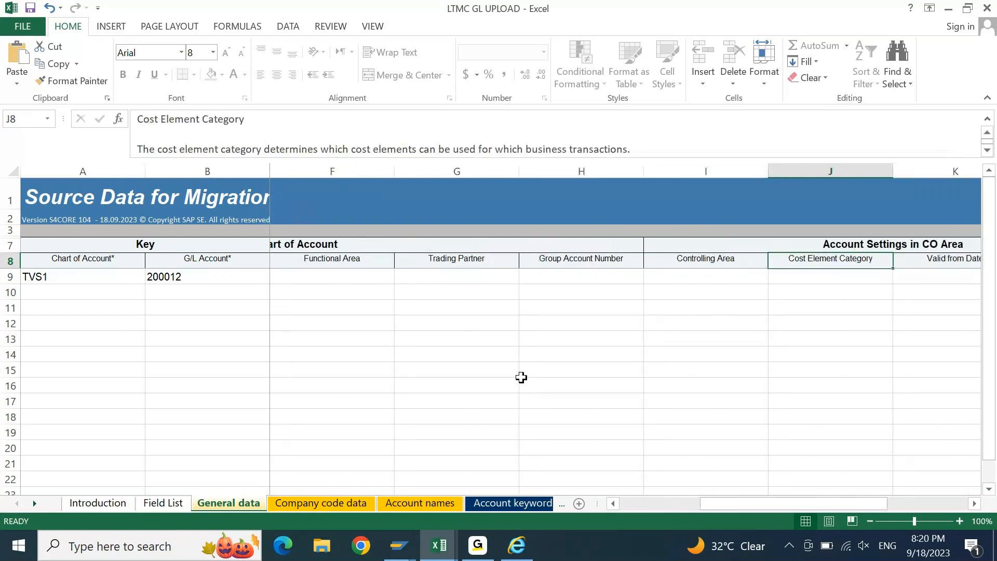
{"action": "key", "text": "Right"}
{"action": "key", "text": "Right"}
{"action": "key", "text": "Right"}
{"action": "key", "text": "Left"}
{"action": "key", "text": "Left"}
{"action": "key", "text": "Left"}
{"action": "key", "text": "ctrl+Left"}
{"action": "key", "text": "Right"}
{"action": "key", "text": "Right"}
{"action": "key", "text": "Right"}
{"action": "key", "text": "Right"}
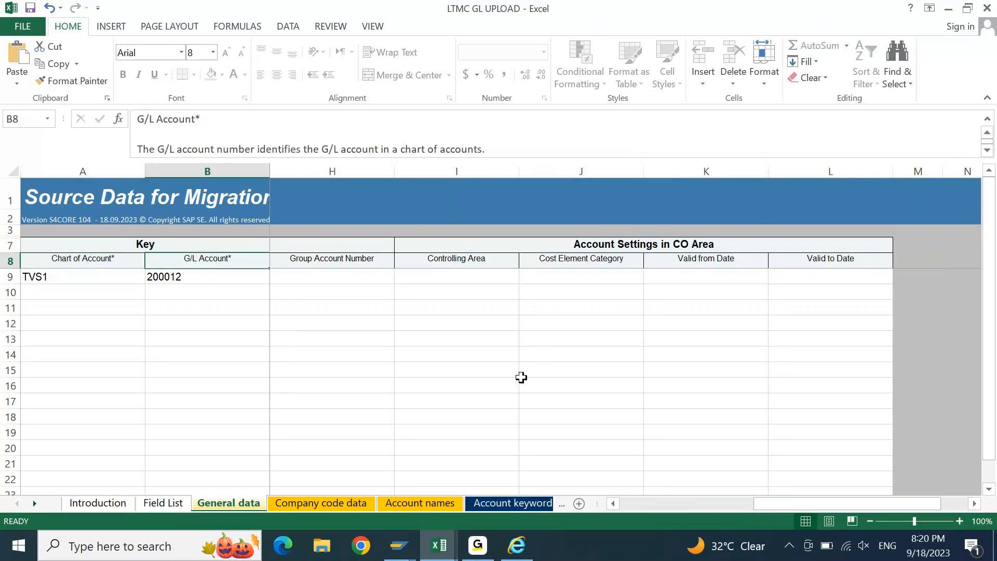
Step: Save the LTMC GL UPLOAD workbook, keeping the XML Spreadsheet 2003 format
{"action": "key", "text": "ctrl+s"}
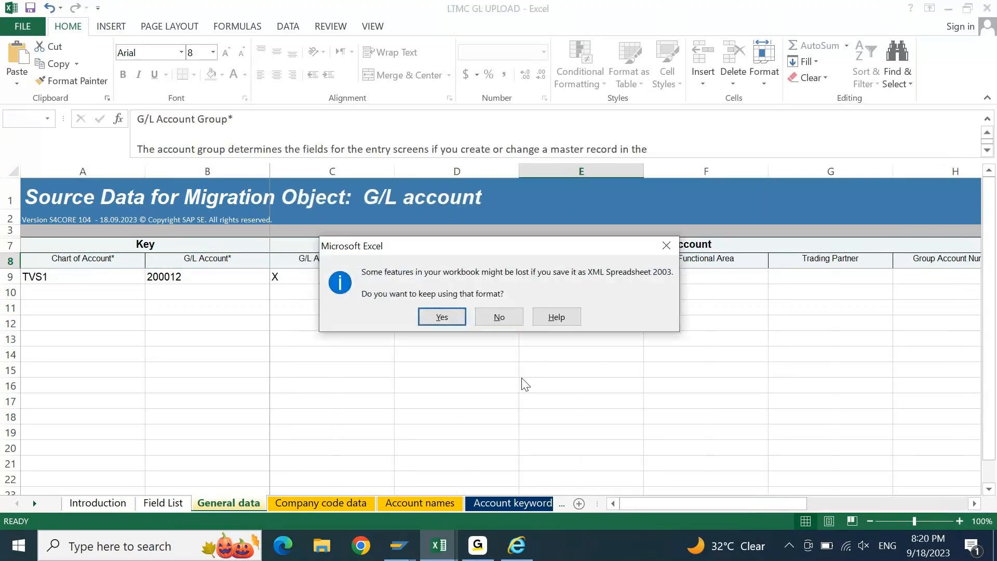
{"action": "key", "text": "Return"}
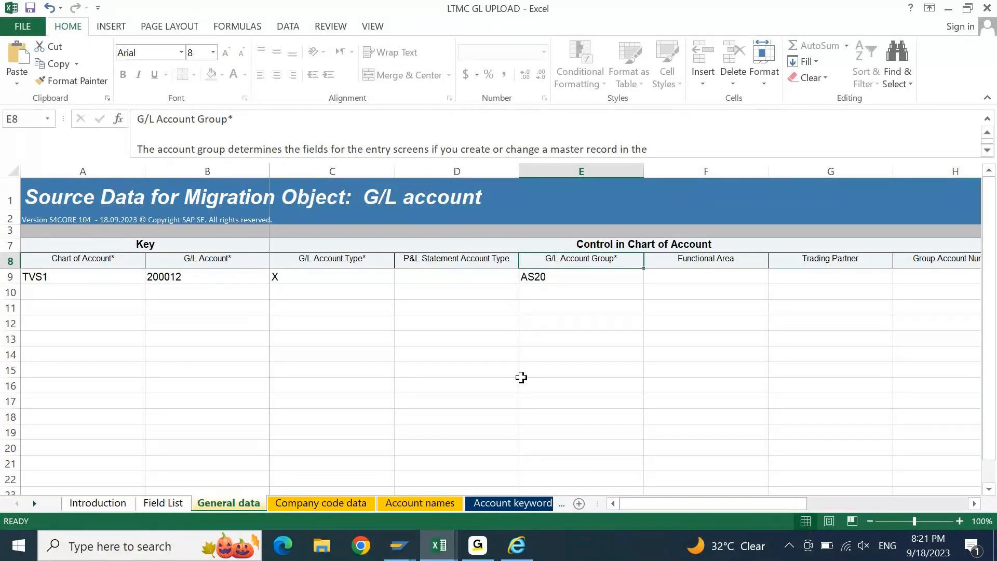
Step: Review all General data columns from Chart of Account to Valid to Date, checking which fields are mandatory and which are left blank
{"action": "left_click", "coordinate": [353, 407]}
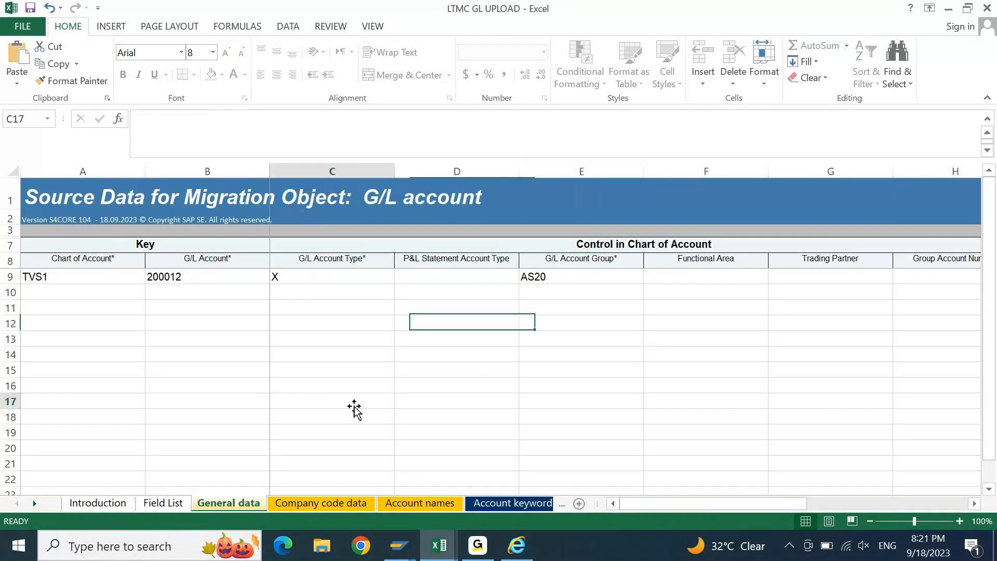
{"action": "key", "text": "Left"}
{"action": "key", "text": "Left"}
{"action": "key", "text": "Right"}
{"action": "key", "text": "Right"}
{"action": "key", "text": "Right"}
{"action": "key", "text": "Right"}
{"action": "key", "text": "Right"}
{"action": "key", "text": "Right"}
{"action": "key", "text": "Right"}
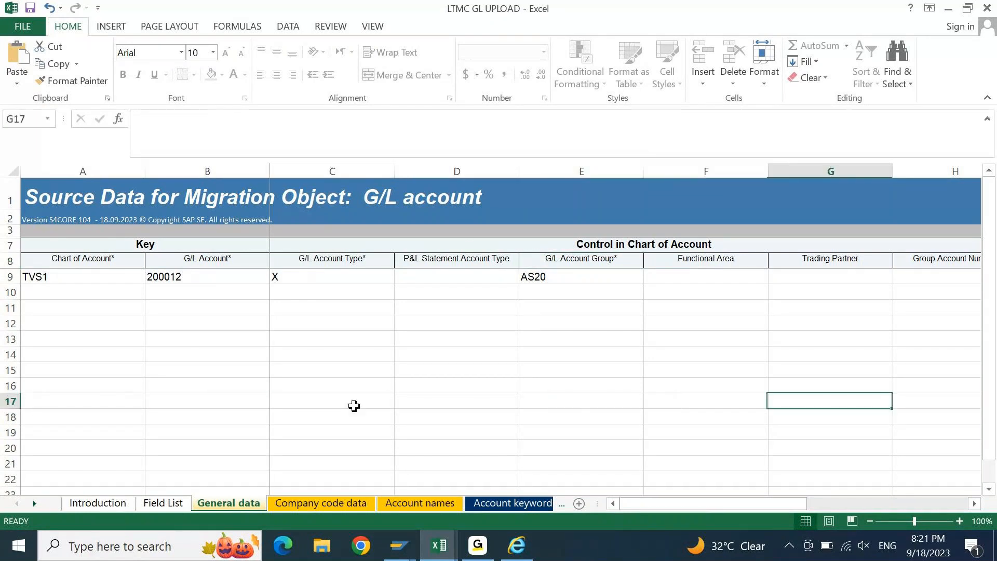
{"action": "key", "text": "Right"}
{"action": "key", "text": "Right"}
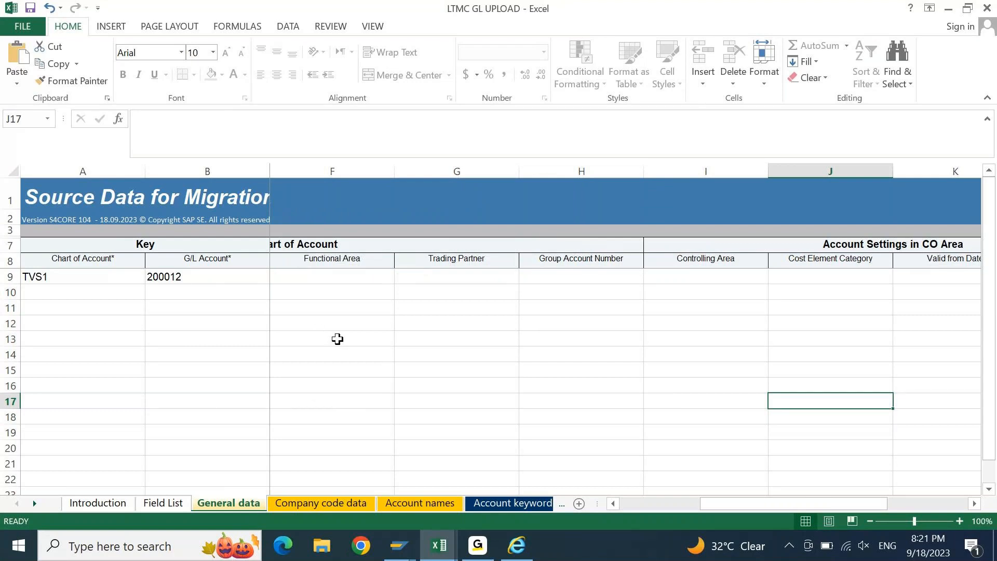
{"action": "left_click", "coordinate": [251, 261]}
{"action": "key", "text": "Right"}
{"action": "key", "text": "Right"}
{"action": "key", "text": "Right"}
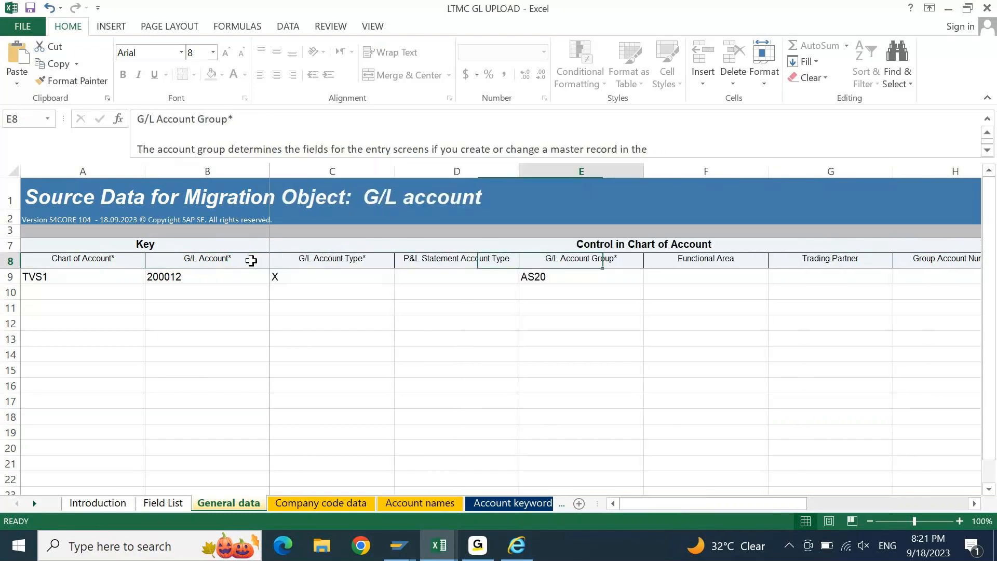
{"action": "key", "text": "Right"}
{"action": "key", "text": "Right"}
{"action": "key", "text": "Right"}
{"action": "key", "text": "Right"}
{"action": "key", "text": "Right"}
{"action": "key", "text": "Right"}
{"action": "key", "text": "Right"}
{"action": "key", "text": "Right"}
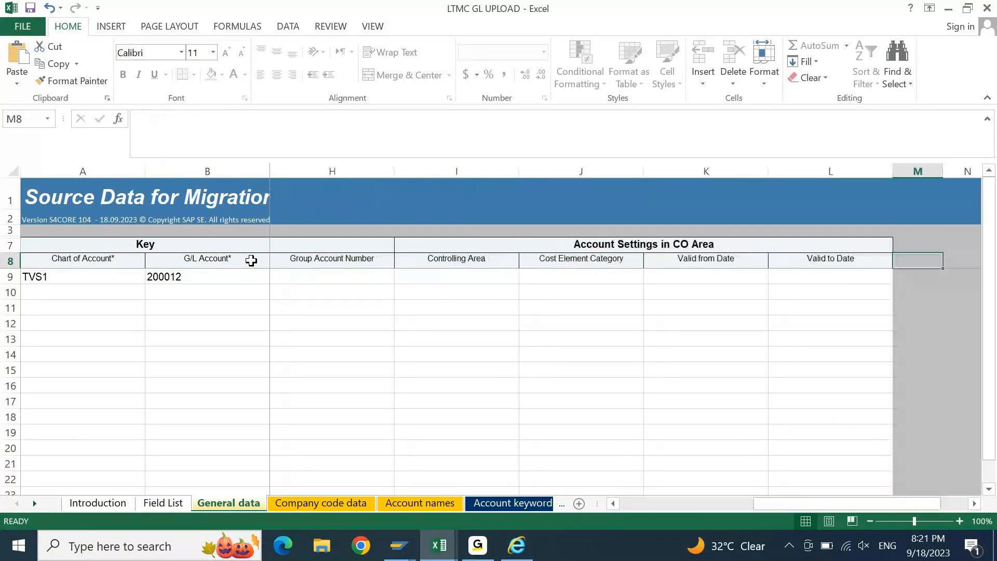
{"action": "key", "text": "Left"}
{"action": "key", "text": "Left"}
{"action": "key", "text": "Left"}
{"action": "key", "text": "Left"}
{"action": "key", "text": "Left"}
{"action": "key", "text": "Left"}
{"action": "key", "text": "Left"}
{"action": "key", "text": "Left"}
{"action": "key", "text": "Left"}
{"action": "key", "text": "Left"}
{"action": "key", "text": "Left"}
{"action": "key", "text": "Left"}
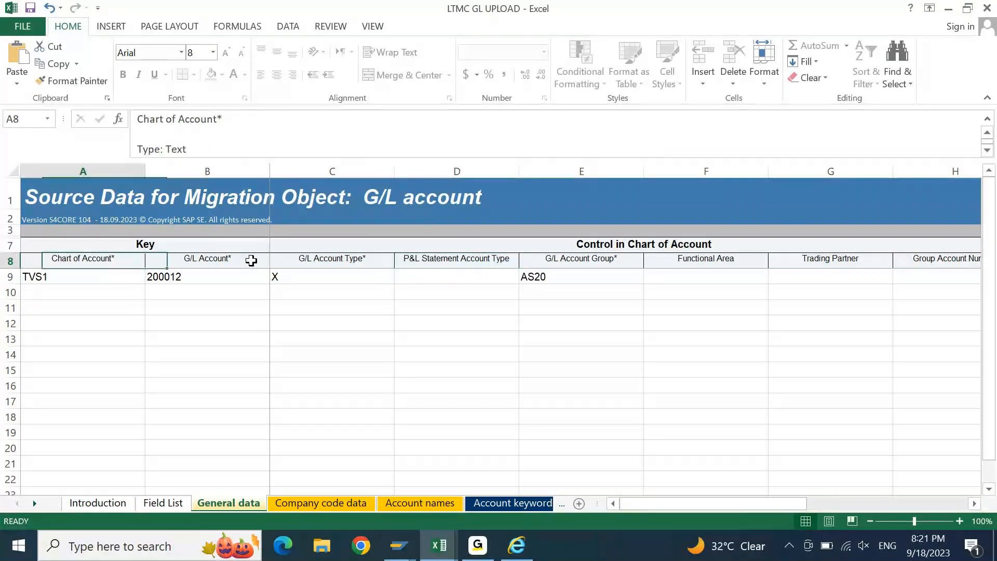
Step: Highlight the Chart of Account and G/L Account key headers, and select row 9 holding account 200012 to review its entries
{"action": "key", "text": "shift+Right"}
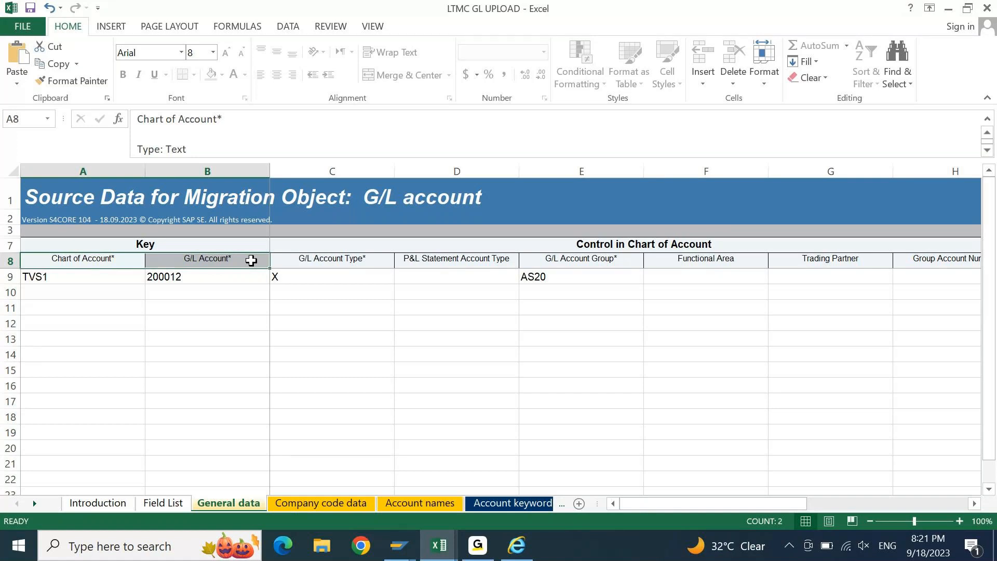
{"action": "key", "text": "Down"}
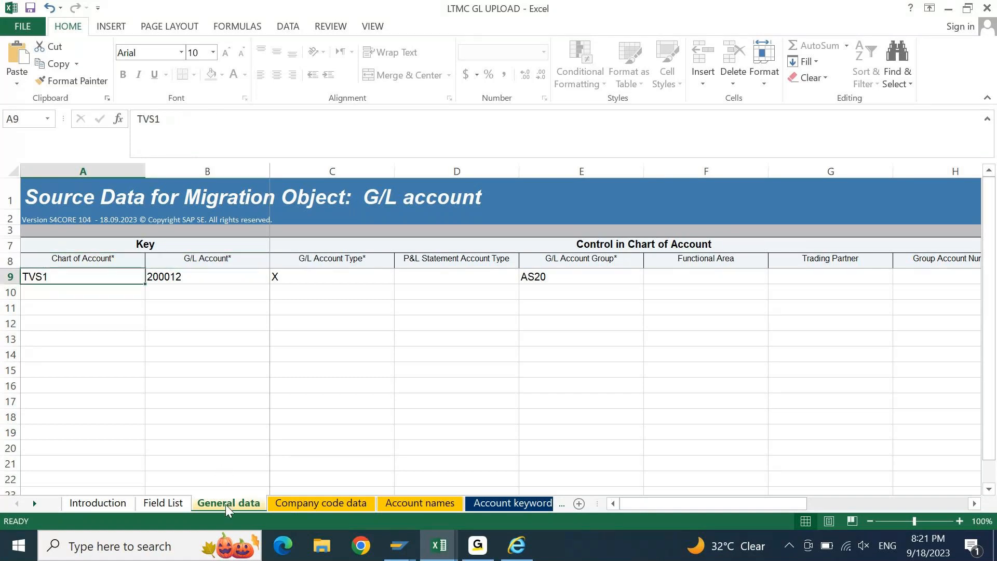
{"action": "left_click", "coordinate": [8, 276]}
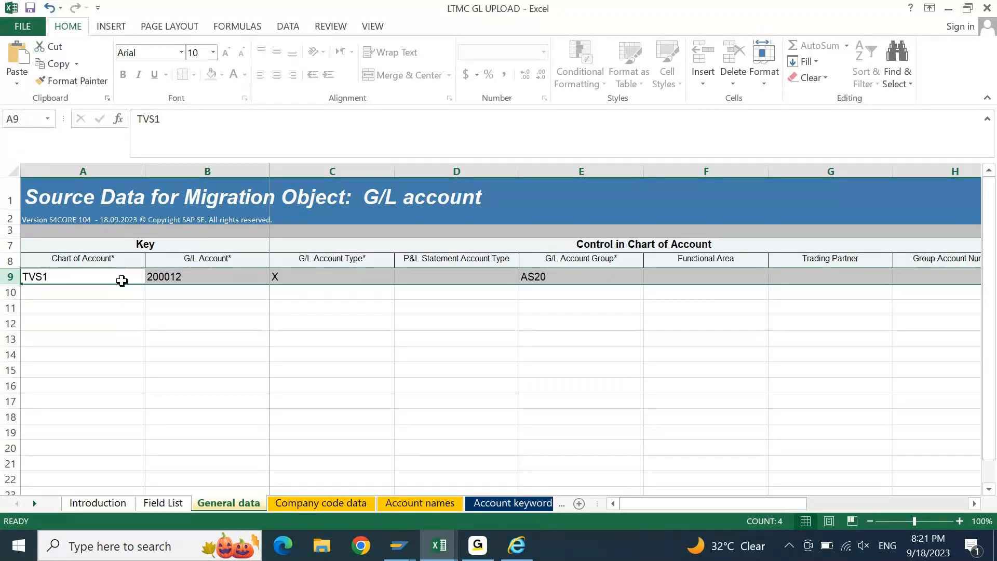
Step: Copy the Chart of Account and G/L Account entries from General data into row 9 of Company code data, and enter Company Code TVS1
{"action": "left_click", "coordinate": [197, 281]}
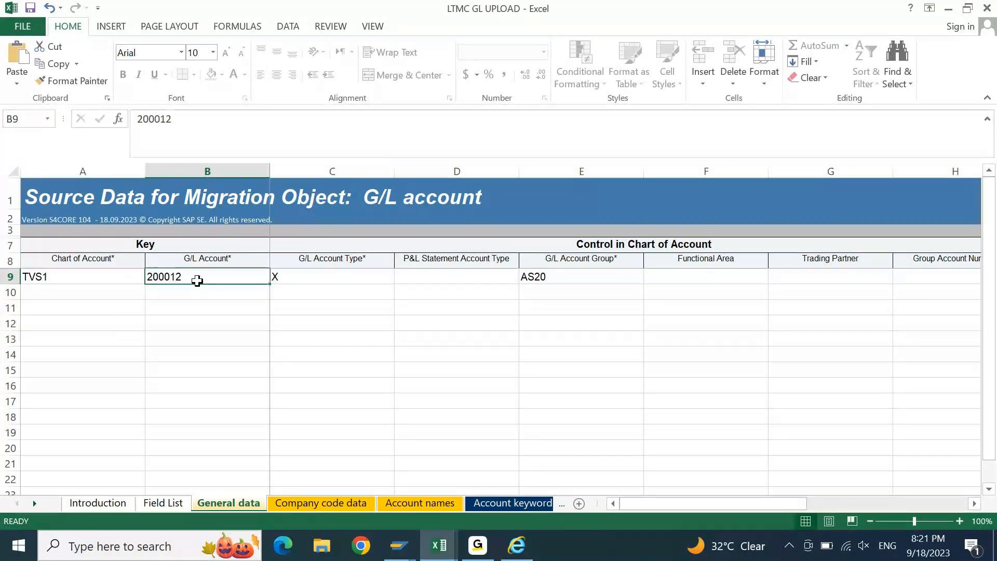
{"action": "left_click", "coordinate": [113, 279]}
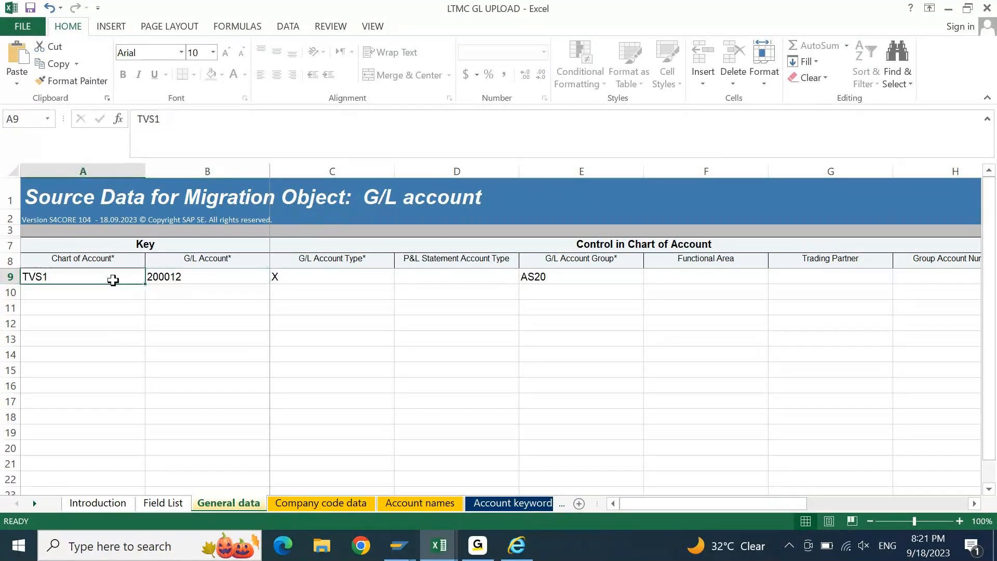
{"action": "key", "text": "shift+Right"}
{"action": "key", "text": "ctrl+c"}
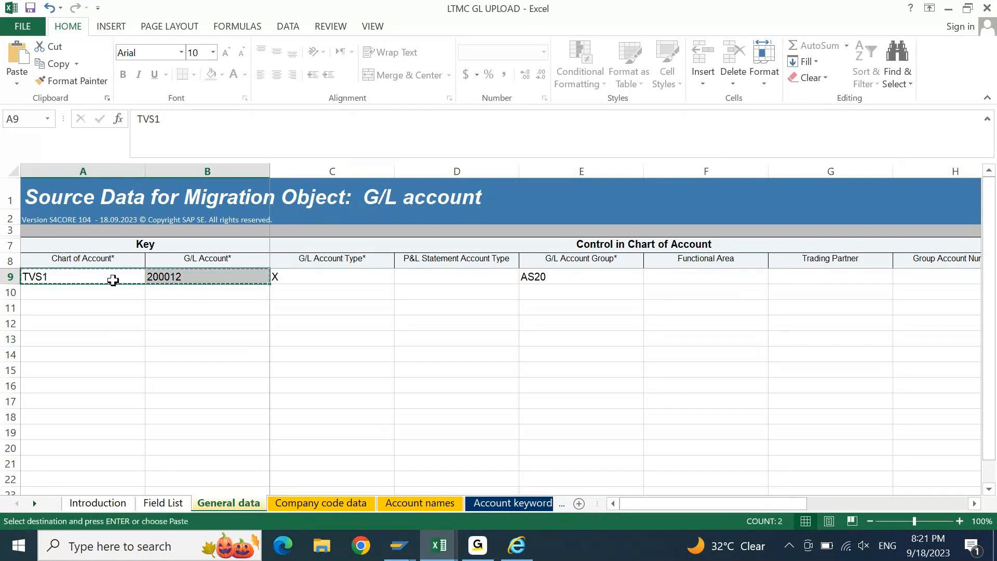
{"action": "left_click", "coordinate": [296, 505]}
{"action": "key", "text": "Down"}
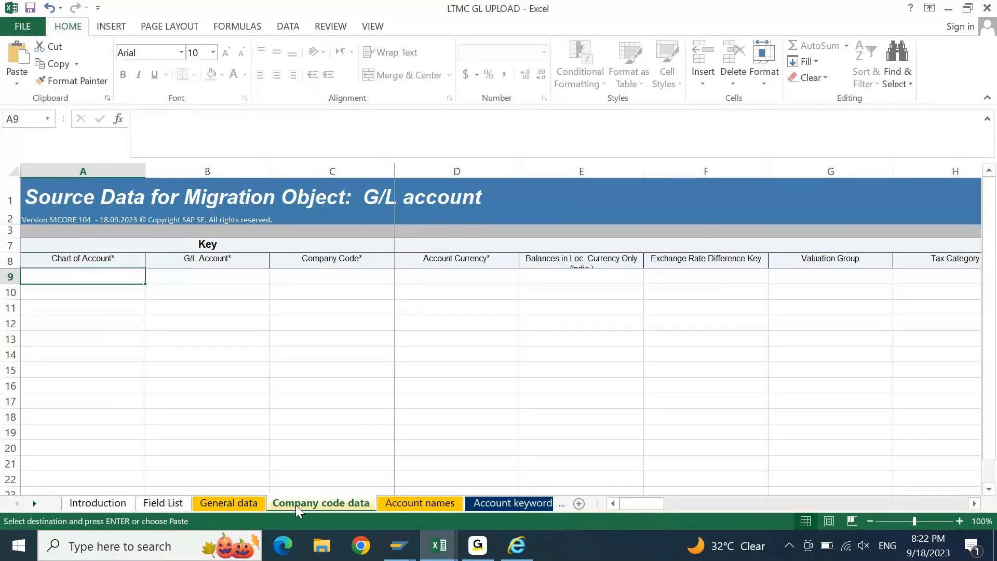
{"action": "key", "text": "ctrl+v"}
{"action": "key", "text": "Right"}
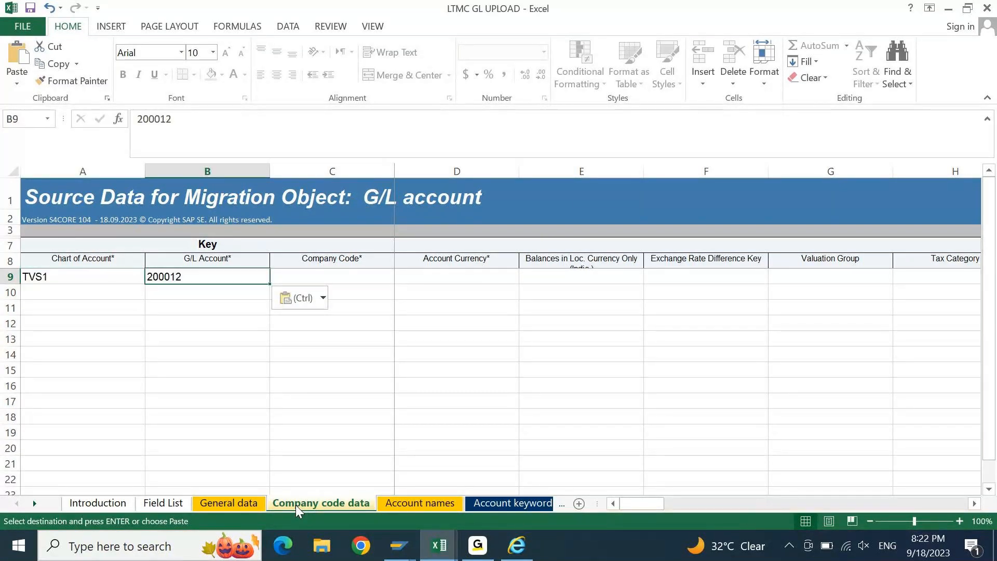
{"action": "key", "text": "Right"}
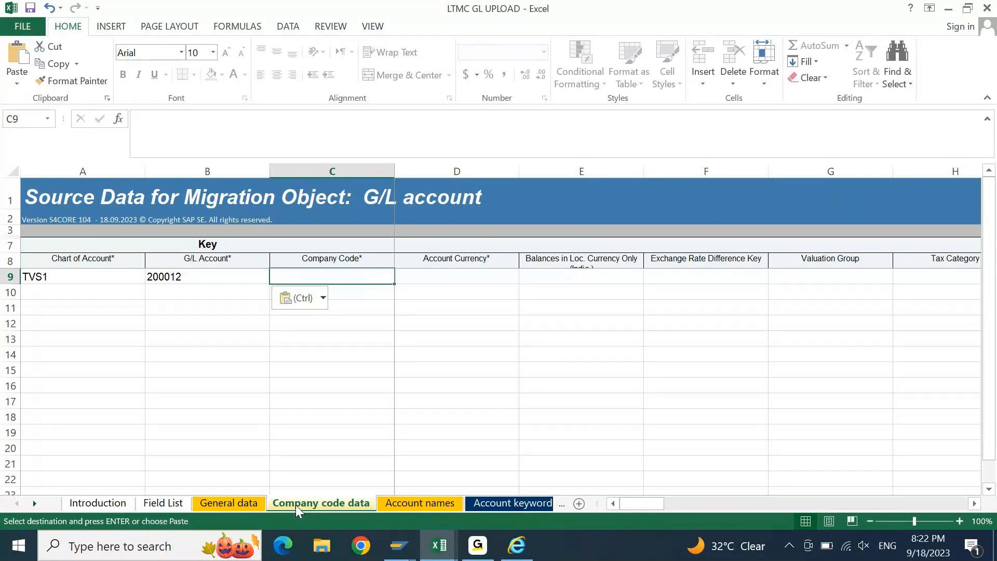
{"action": "type", "text": "TVS1"}
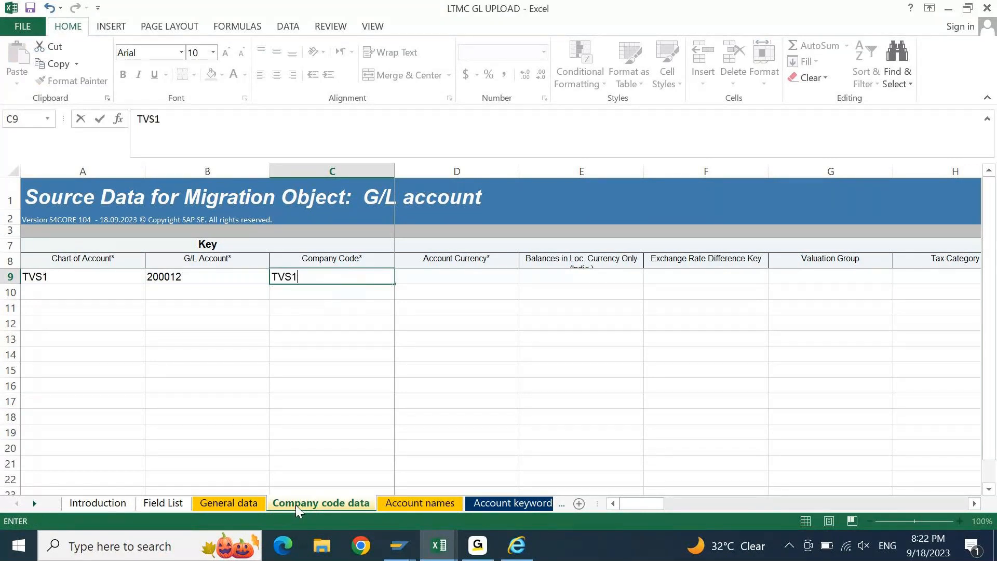
{"action": "key", "text": "Right"}
Step: Examine the Company code data columns, covering the key fields and the Account Control headers up to Reconciliation Account
{"action": "key", "text": "Right"}
{"action": "key", "text": "Right"}
{"action": "key", "text": "Right"}
{"action": "key", "text": "Right"}
{"action": "key", "text": "Right"}
{"action": "key", "text": "Right"}
{"action": "key", "text": "Right"}
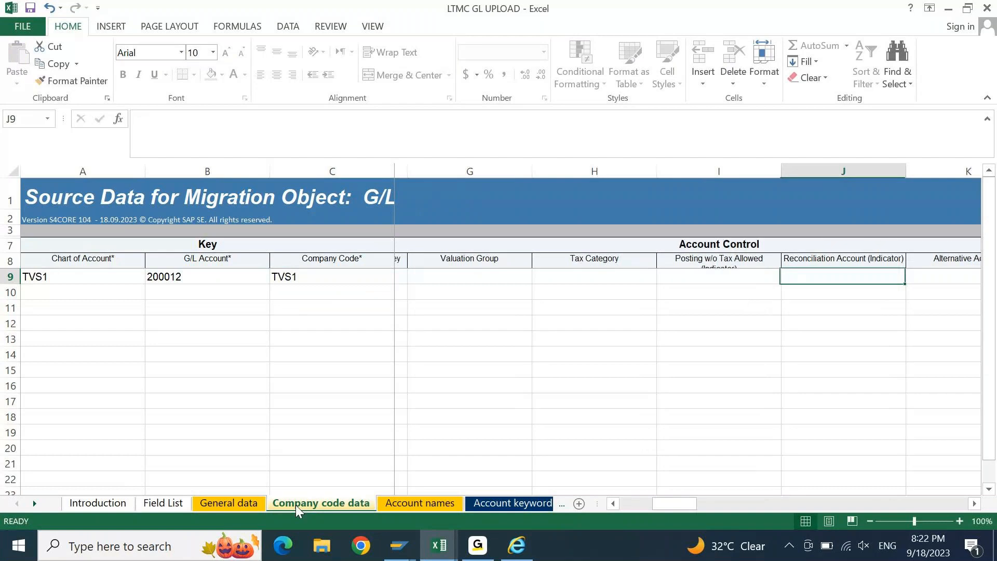
{"action": "key", "text": "Left"}
{"action": "key", "text": "Left"}
{"action": "key", "text": "Left"}
{"action": "key", "text": "Left"}
{"action": "key", "text": "Left"}
{"action": "key", "text": "Left"}
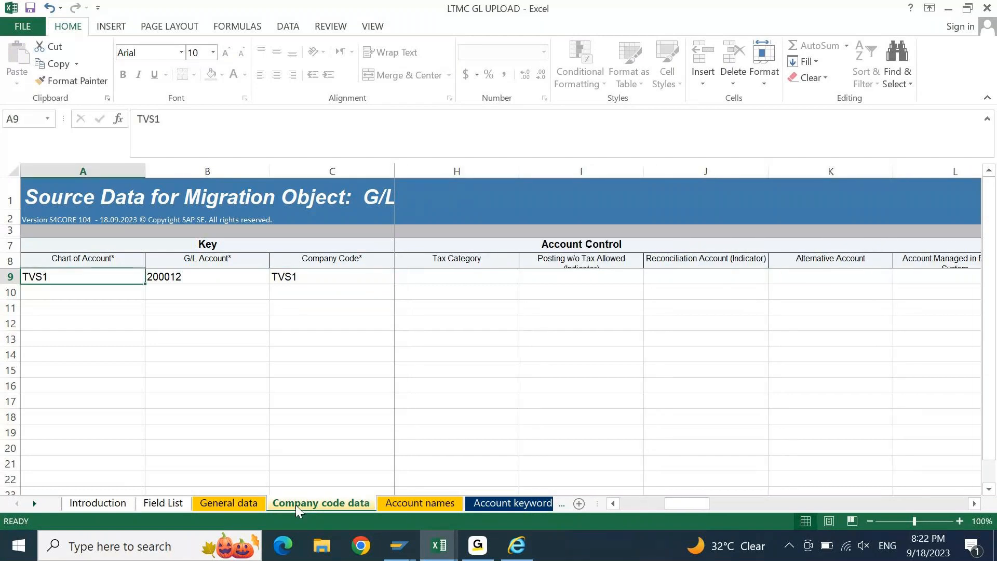
{"action": "key", "text": "Up"}
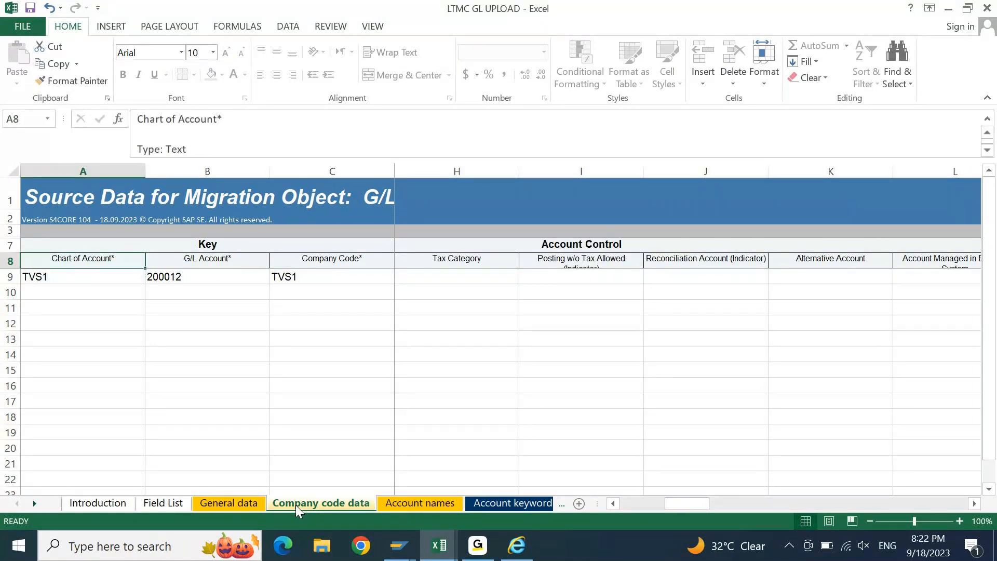
{"action": "key", "text": "Right"}
{"action": "key", "text": "Right"}
{"action": "key", "text": "Right"}
{"action": "key", "text": "Right"}
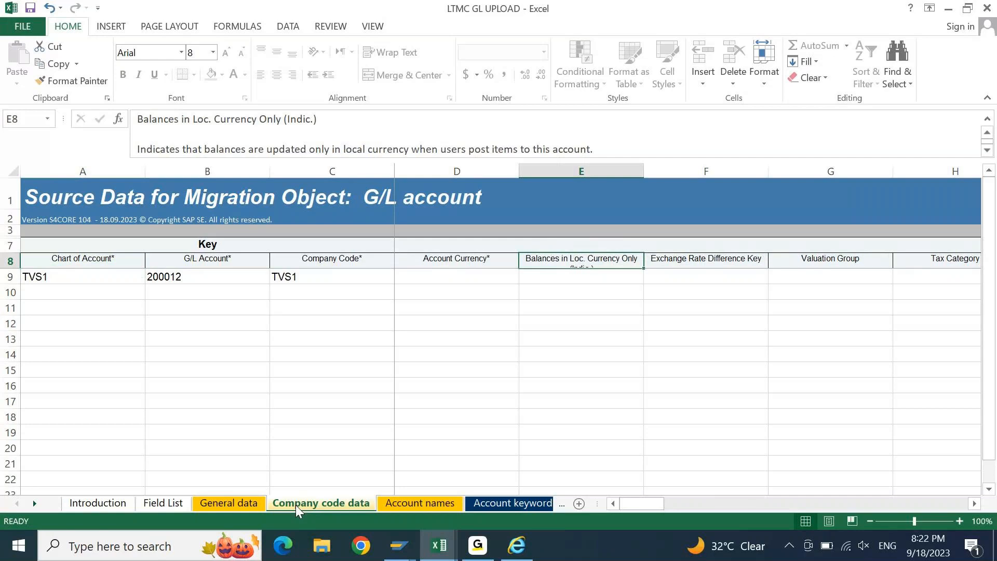
{"action": "left_click_drag", "start_coordinate": [84, 259], "coordinate": [301, 276]}
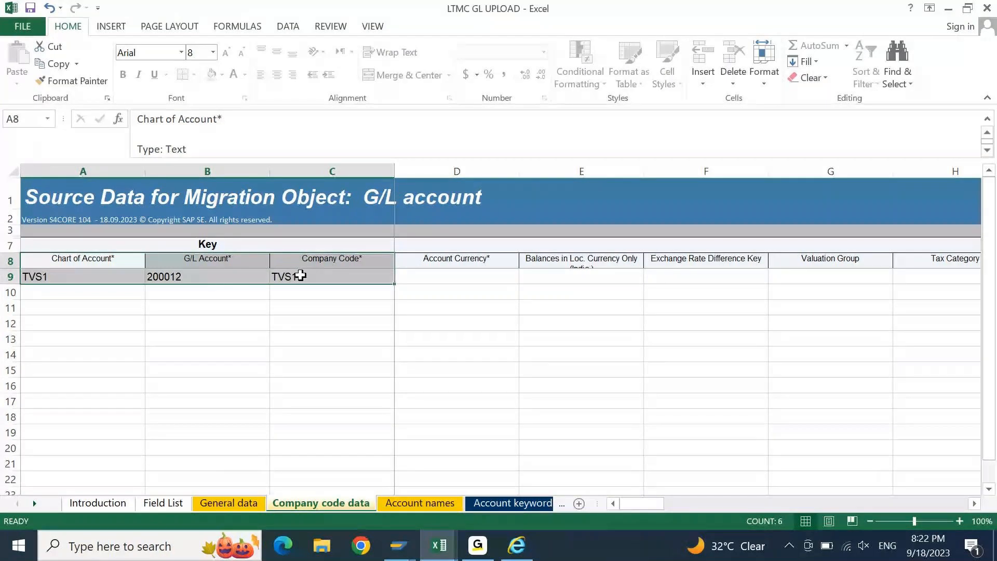
{"action": "key", "text": "Left"}
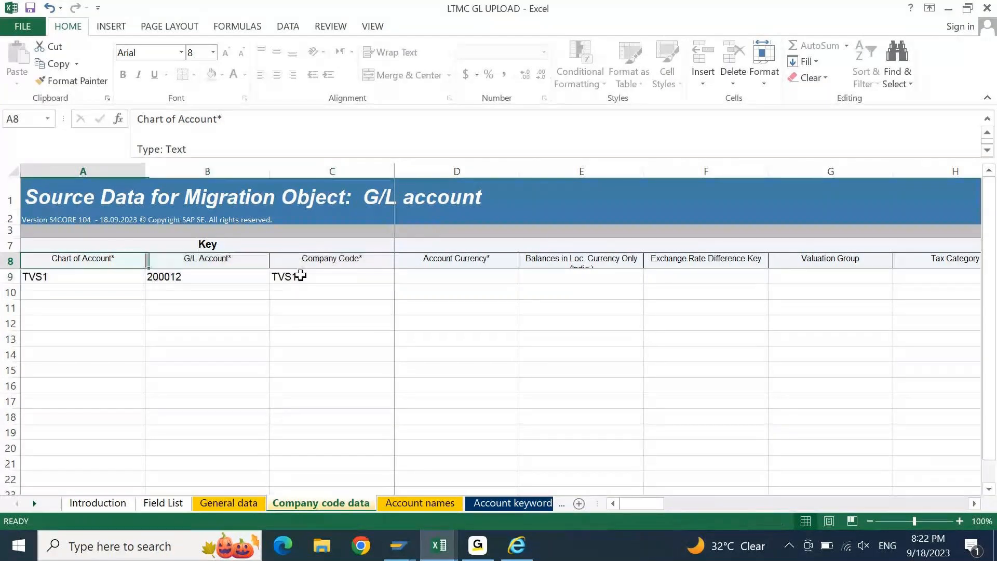
Step: Enter INR as the Account Currency in row 9 of Company code data
{"action": "key", "text": "Right"}
{"action": "key", "text": "Right"}
{"action": "key", "text": "Right"}
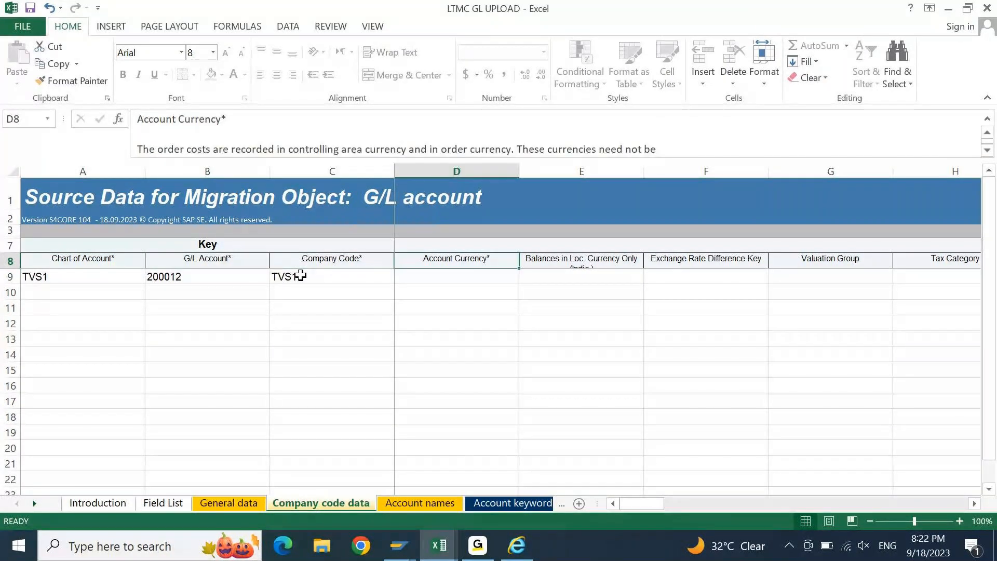
{"action": "key", "text": "Down"}
{"action": "type", "text": "INR"}
{"action": "key", "text": "ctrl+Return"}
{"action": "key", "text": "Tab"}
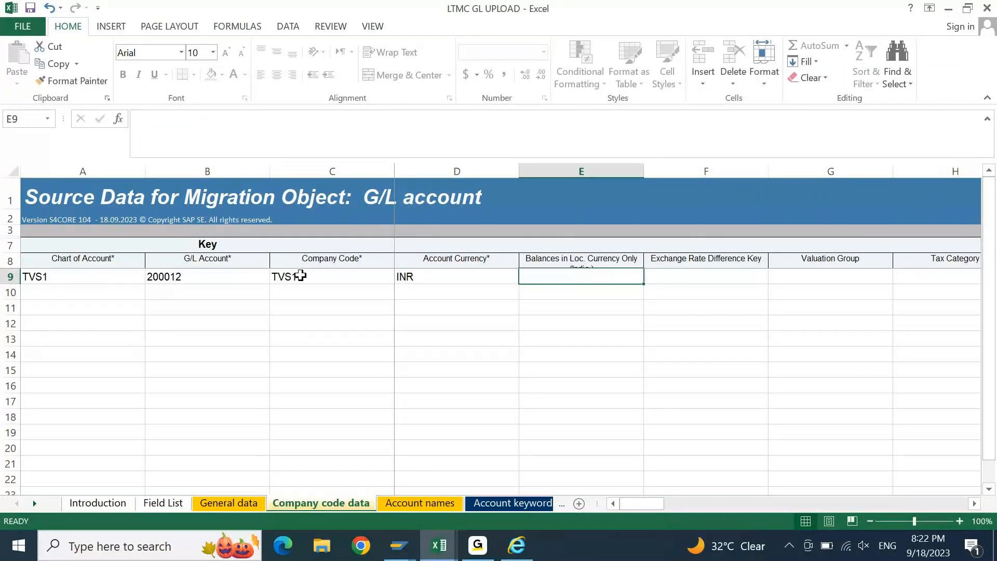
Step: Switch to SAP GUI and check the account currency and local currency balance settings in the CASH - MANUAL account's control data, then return to Excel
{"action": "key", "text": "alt+Tab"}
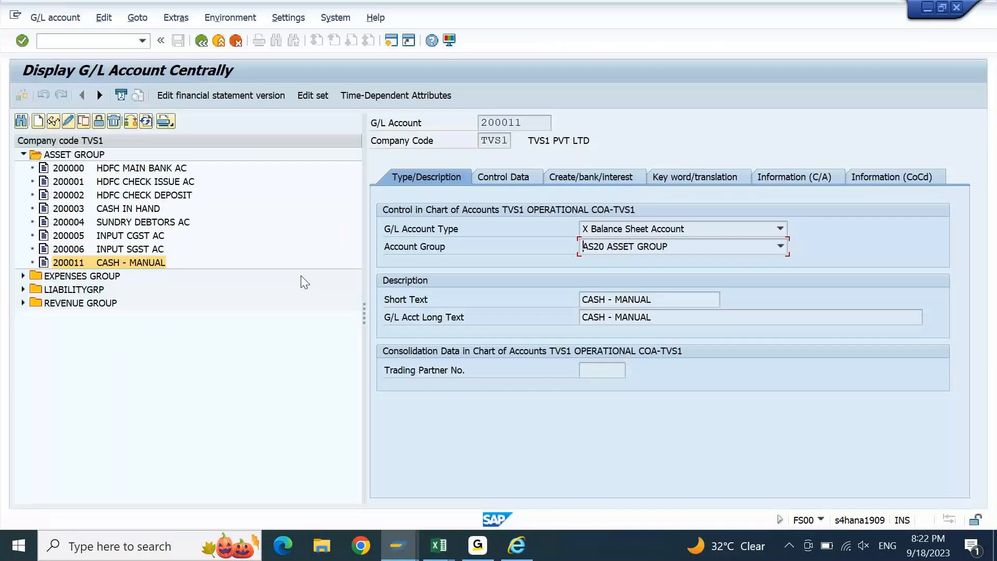
{"action": "left_click", "coordinate": [500, 175]}
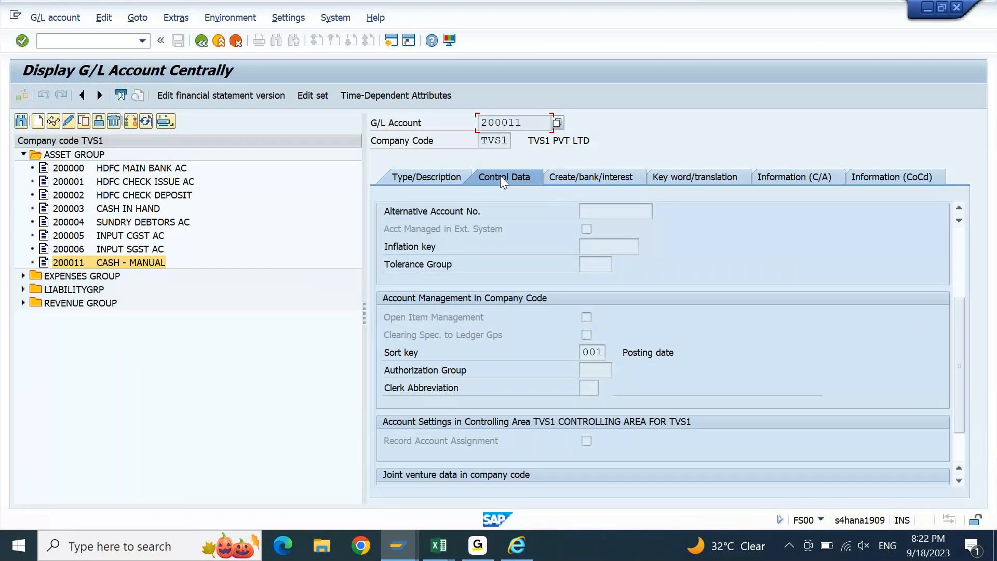
{"action": "scroll", "coordinate": [959, 265], "scroll_direction": "up", "scroll_amount": 3}
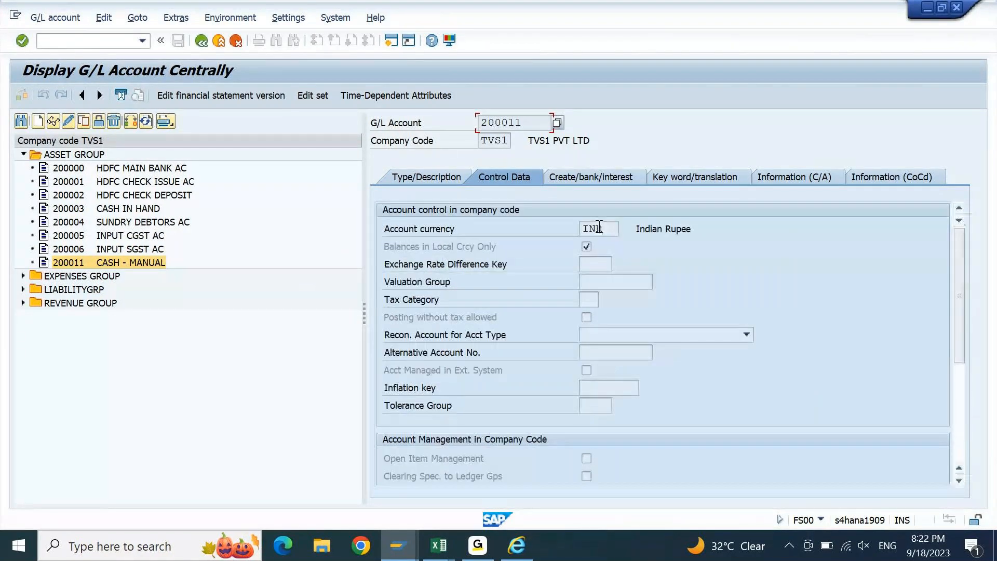
{"action": "left_click_drag", "start_coordinate": [609, 229], "coordinate": [581, 229]}
{"action": "left_click", "coordinate": [587, 246]}
{"action": "mouse_move", "coordinate": [439, 546]}
{"action": "left_click", "coordinate": [509, 512]}
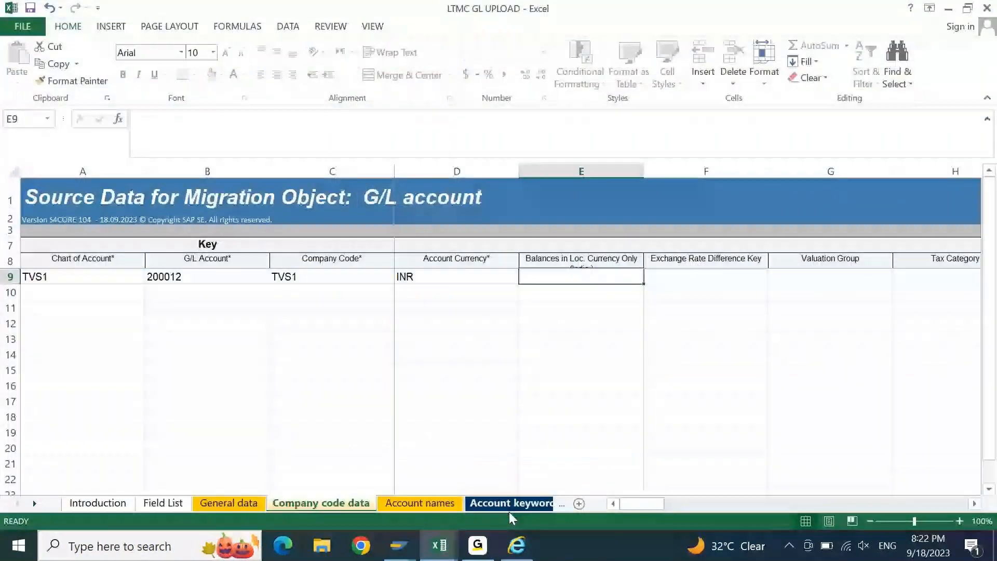
Step: Mark Balances in Loc. Currency Only with X in row 9 of Company code data
{"action": "type", "text": "X"}
{"action": "key", "text": "Delete"}
{"action": "key", "text": "ctrl+Return"}
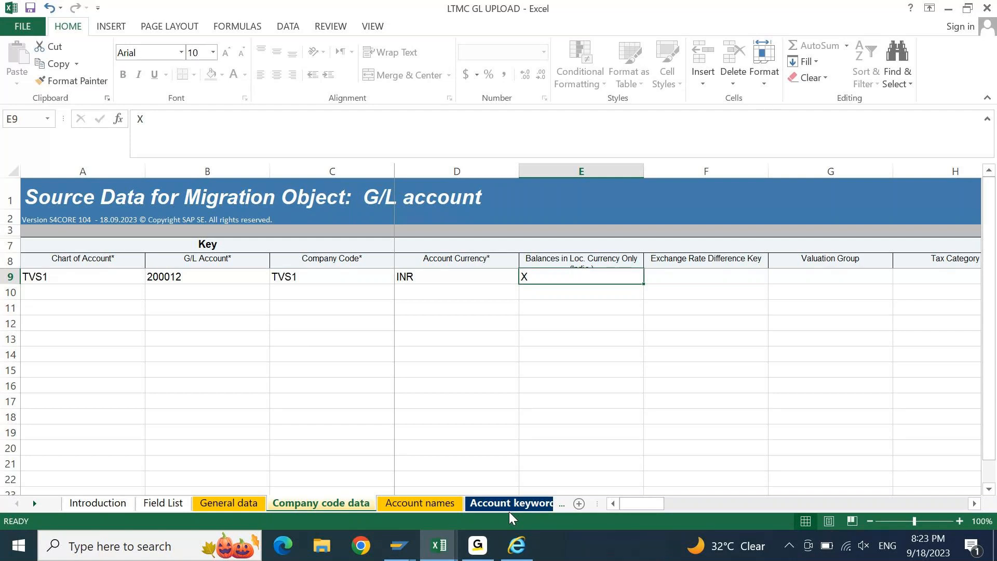
{"action": "key", "text": "Tab"}
Step: Leave the remaining Account Control fields blank and enter Sort Key 001 in row 9
{"action": "key", "text": "Up"}
{"action": "key", "text": "Right"}
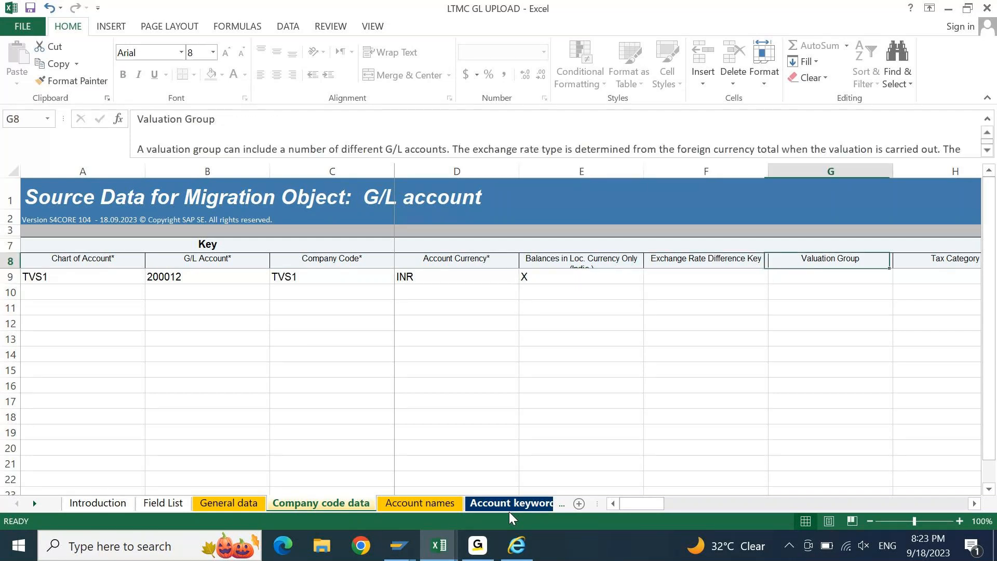
{"action": "key", "text": "Right"}
{"action": "key", "text": "Right"}
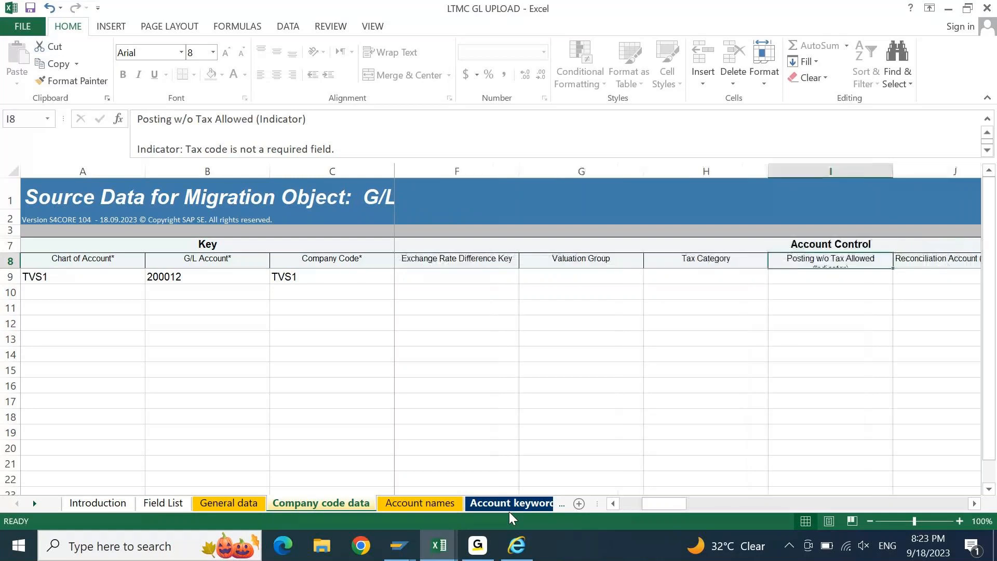
{"action": "key", "text": "Right"}
{"action": "key", "text": "Right"}
{"action": "key", "text": "Right"}
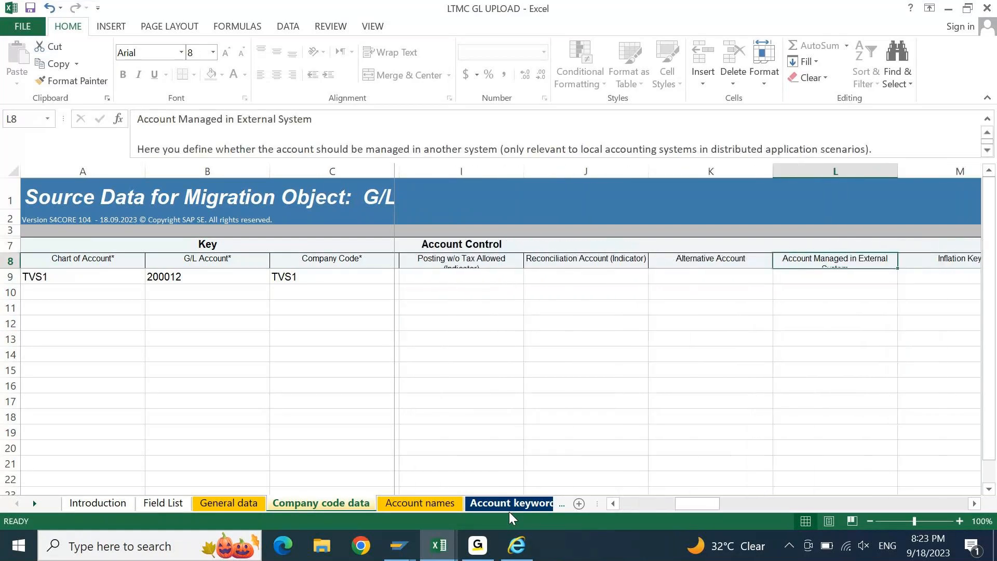
{"action": "key", "text": "Down"}
{"action": "key", "text": "Right"}
{"action": "key", "text": "Right"}
{"action": "key", "text": "Right"}
{"action": "key", "text": "Right"}
{"action": "key", "text": "Right"}
{"action": "type", "text": "001"}
{"action": "key", "text": "Right"}
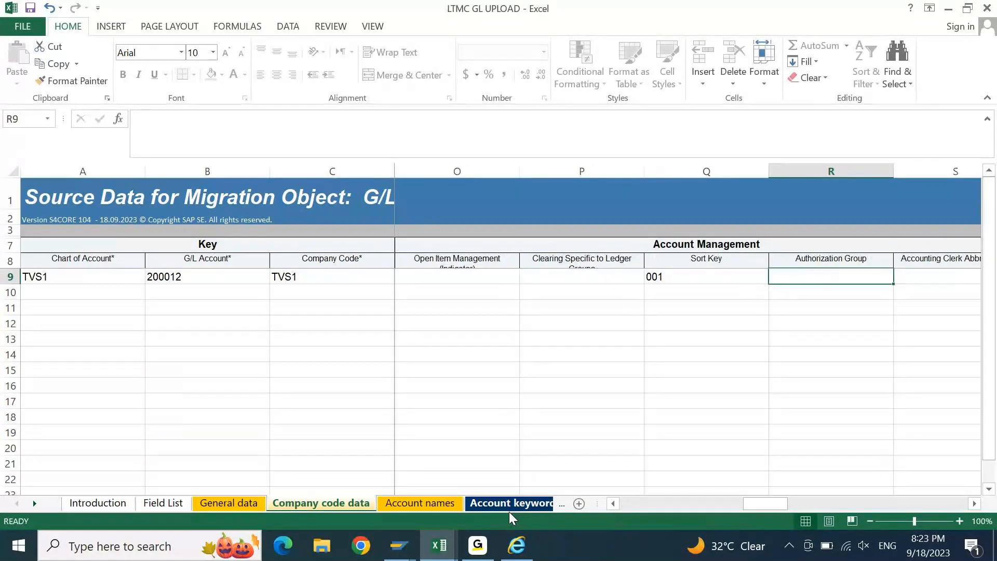
Step: Enter G001 as the Field Status Group in row 9 of Company code data
{"action": "key", "text": "Right"}
{"action": "key", "text": "Right"}
{"action": "key", "text": "Right"}
{"action": "key", "text": "Right"}
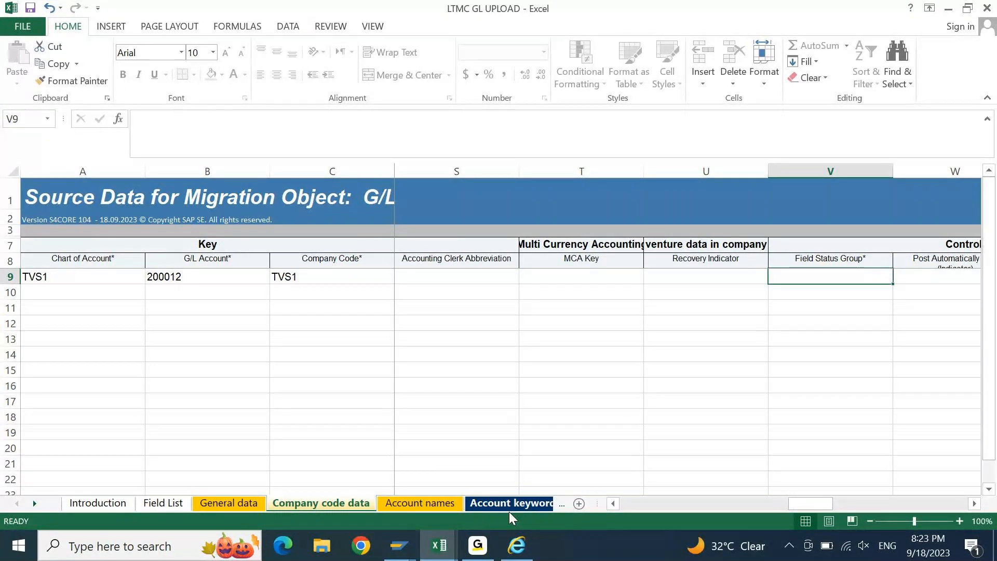
{"action": "type", "text": "G001"}
{"action": "key", "text": "Tab"}
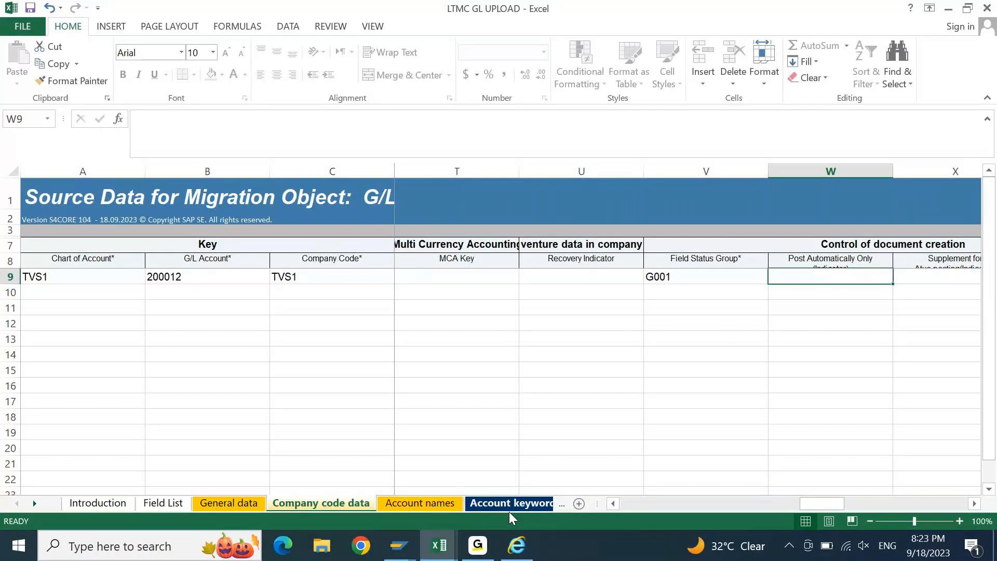
Step: Examine the remaining Company code data columns from Post Automatically Only through Date of Last Interest Calc
{"action": "key", "text": "Tab"}
{"action": "key", "text": "Tab"}
{"action": "key", "text": "Tab"}
{"action": "key", "text": "Tab"}
{"action": "key", "text": "Tab"}
{"action": "key", "text": "Tab"}
{"action": "key", "text": "Tab"}
{"action": "key", "text": "Tab"}
{"action": "key", "text": "Tab"}
{"action": "key", "text": "Tab"}
{"action": "key", "text": "Tab"}
{"action": "key", "text": "Tab"}
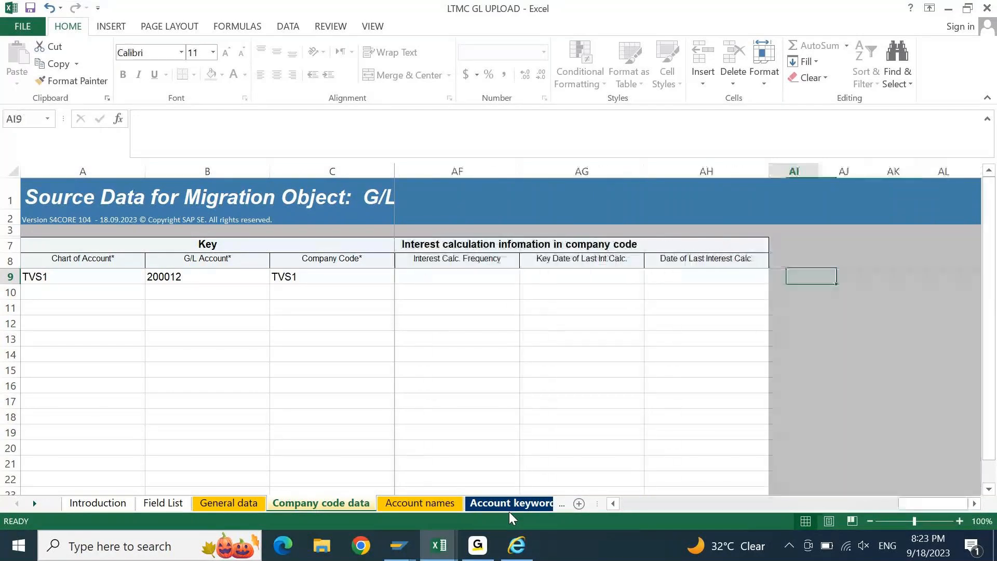
{"action": "key", "text": "Up"}
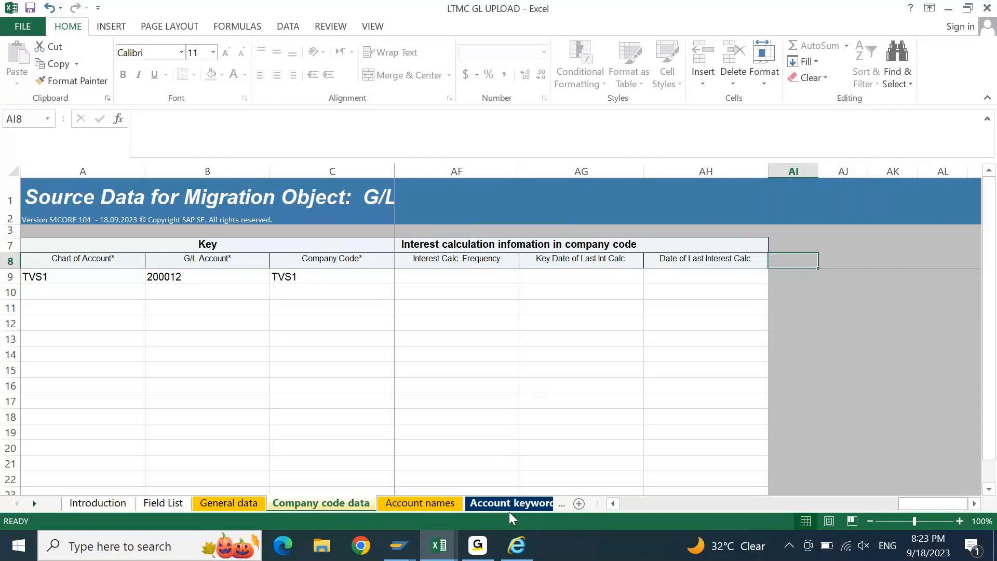
{"action": "key", "text": "Left"}
Step: Return to the start of the Company code data entries and save the workbook, keeping the XML Spreadsheet 2003 format
{"action": "key", "text": "ctrl+Home"}
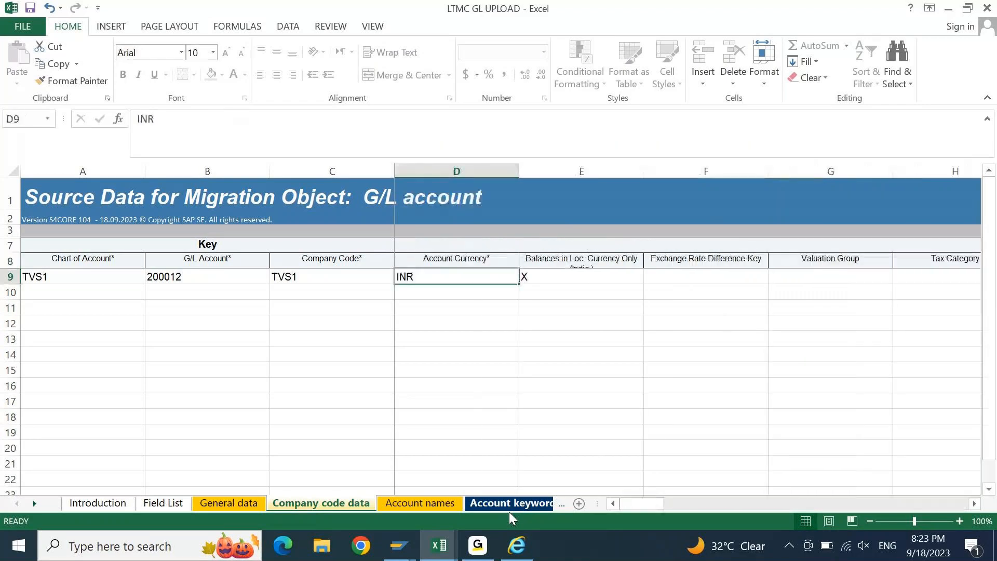
{"action": "key", "text": "ctrl+s"}
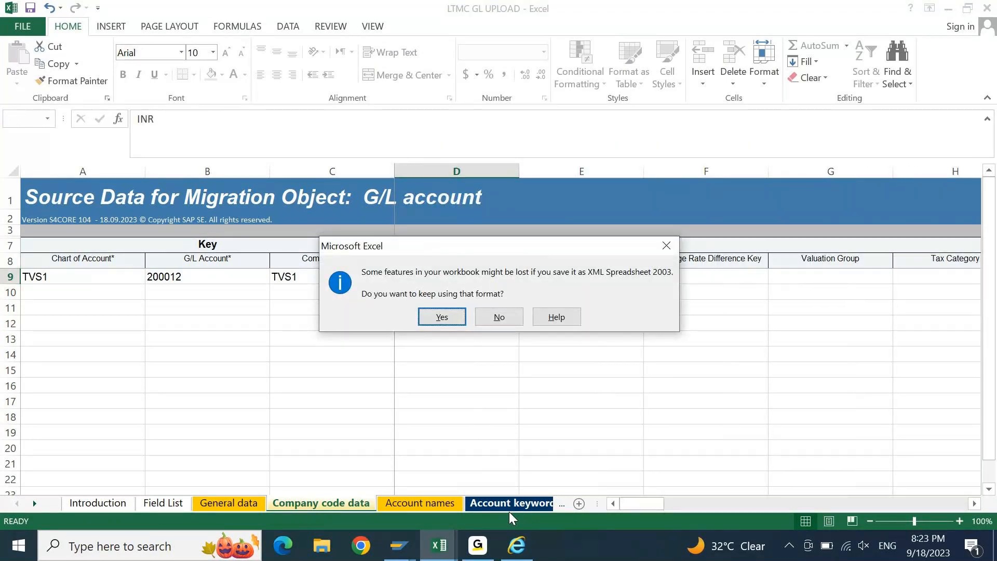
{"action": "key", "text": "Return"}
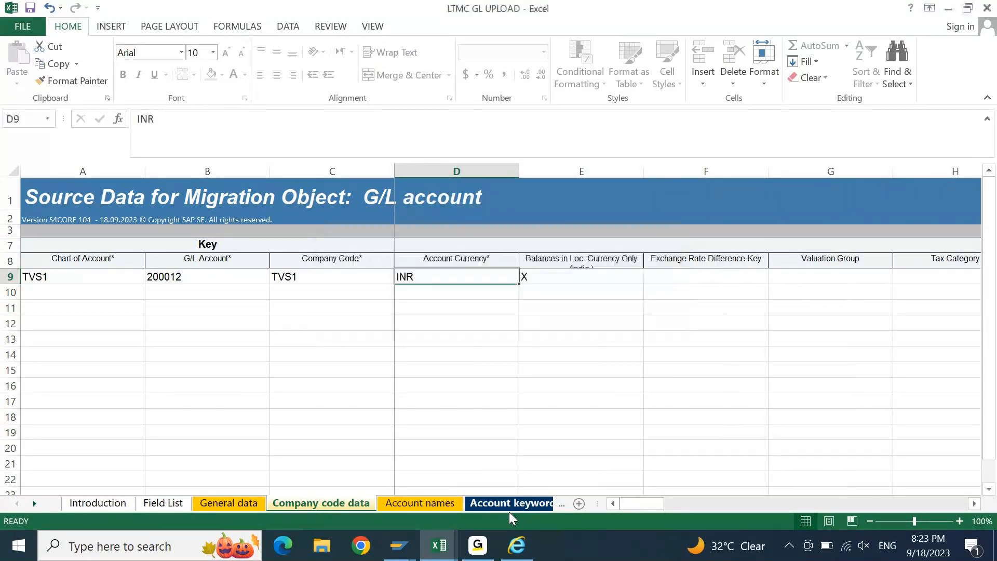
Step: Open the Account names sheet and examine its key and description columns from Chart of Account to Long Text
{"action": "left_click", "coordinate": [423, 503]}
{"action": "left_click", "coordinate": [90, 280]}
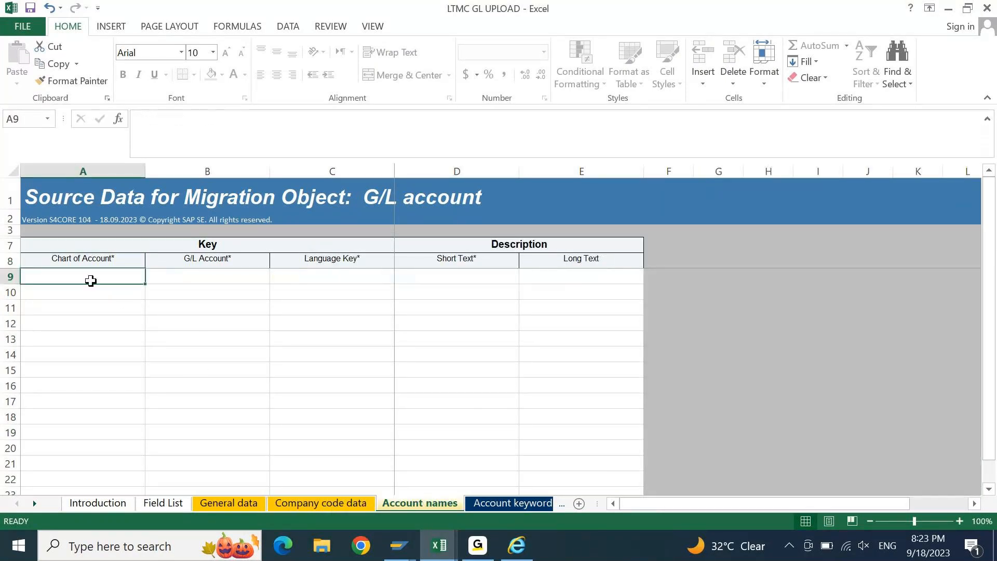
{"action": "key", "text": "Tab"}
{"action": "key", "text": "Tab"}
{"action": "key", "text": "Tab"}
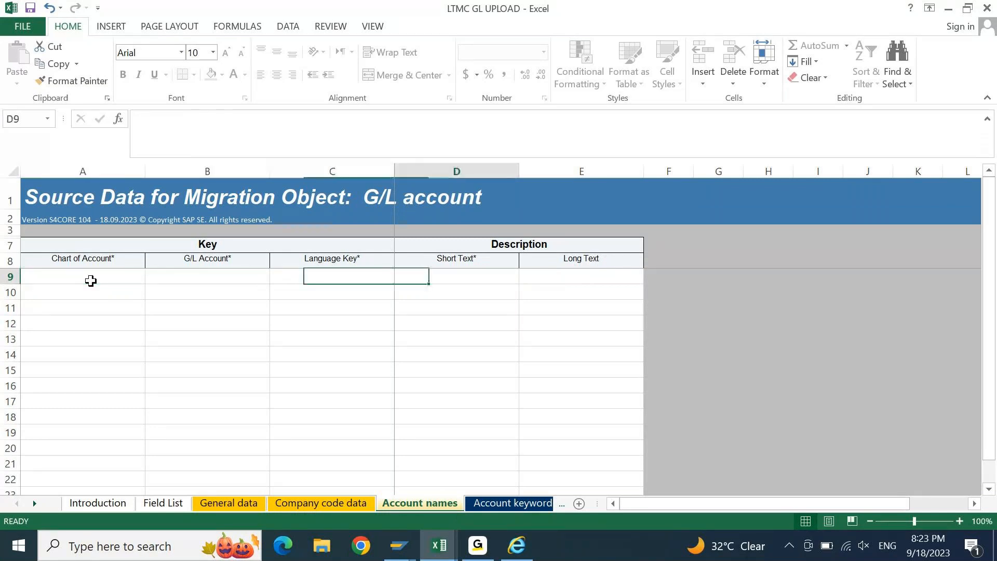
{"action": "left_click", "coordinate": [91, 280]}
{"action": "key", "text": "Right"}
{"action": "key", "text": "Right"}
{"action": "key", "text": "Right"}
{"action": "key", "text": "Right"}
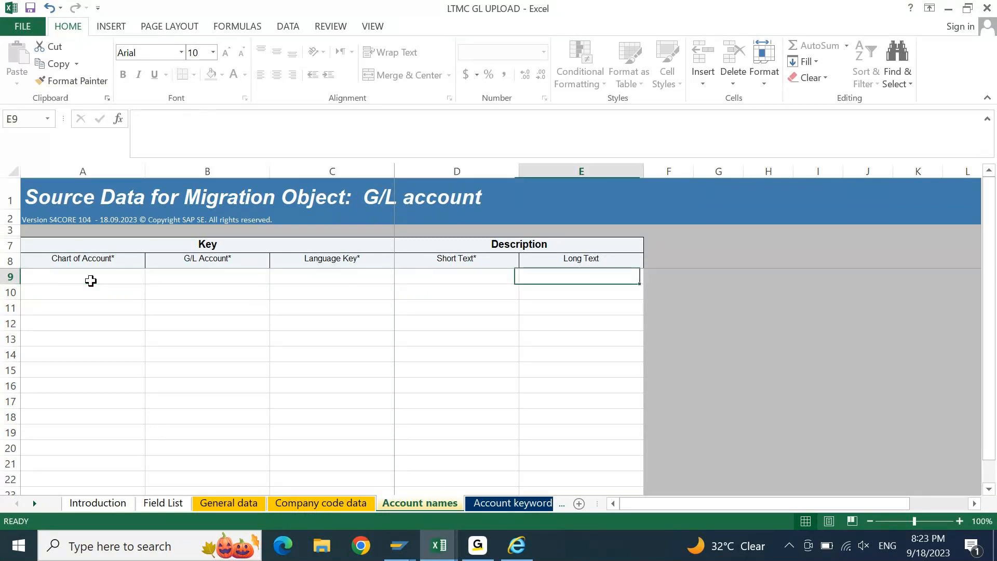
{"action": "key", "text": "Right"}
{"action": "key", "text": "Right"}
{"action": "key", "text": "Right"}
{"action": "key", "text": "Right"}
{"action": "key", "text": "Right"}
{"action": "key", "text": "Right"}
{"action": "key", "text": "Right"}
{"action": "key", "text": "Right"}
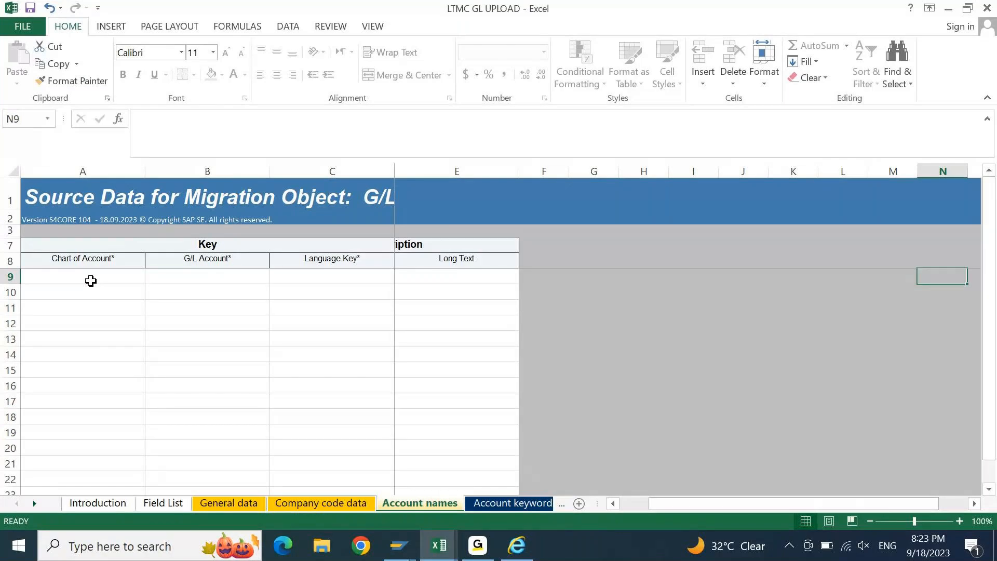
Step: Examine the Account names key headers in row 8, from Chart of Account to Language Key, including the G/L Account field description
{"action": "key", "text": "Right"}
{"action": "key", "text": "Right"}
{"action": "key", "text": "Right"}
{"action": "key", "text": "ctrl+Left"}
{"action": "key", "text": "Up"}
{"action": "key", "text": "Right"}
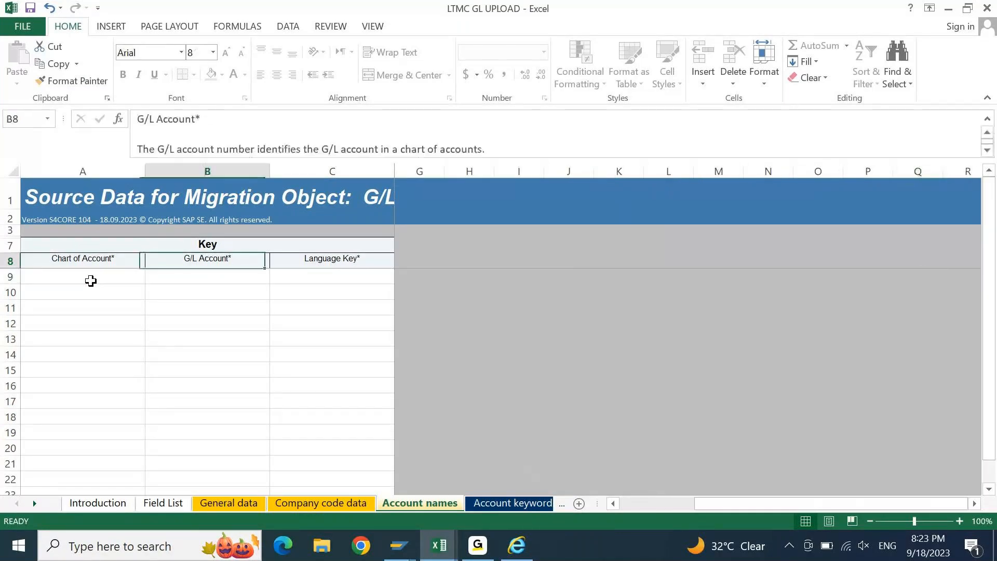
{"action": "key", "text": "Right"}
{"action": "key", "text": "ctrl+Left"}
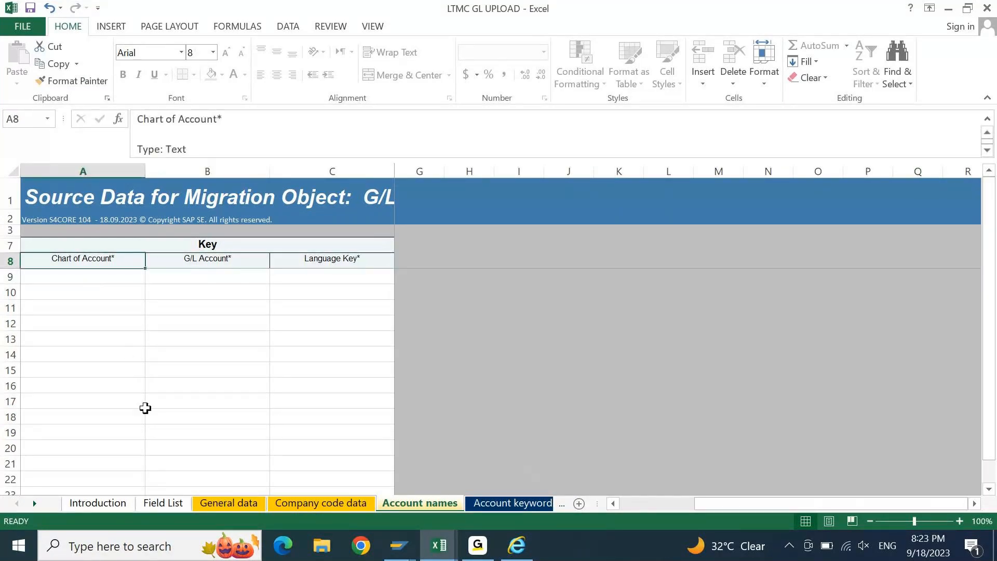
Step: Copy the Chart of Account and G/L Account entries from row 9 of Company code data into the same columns of row 9 in Account names
{"action": "left_click", "coordinate": [303, 503]}
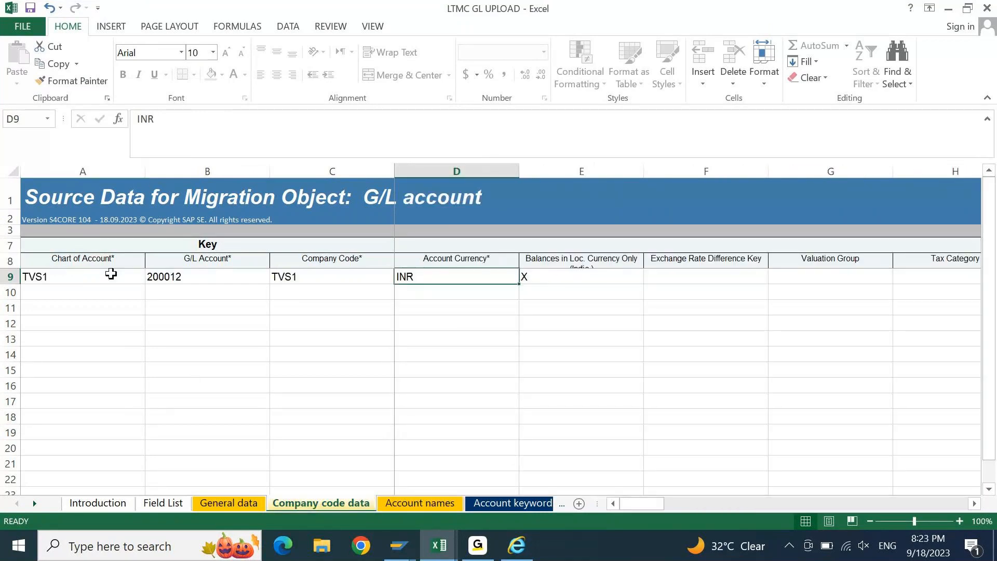
{"action": "left_click", "coordinate": [91, 277]}
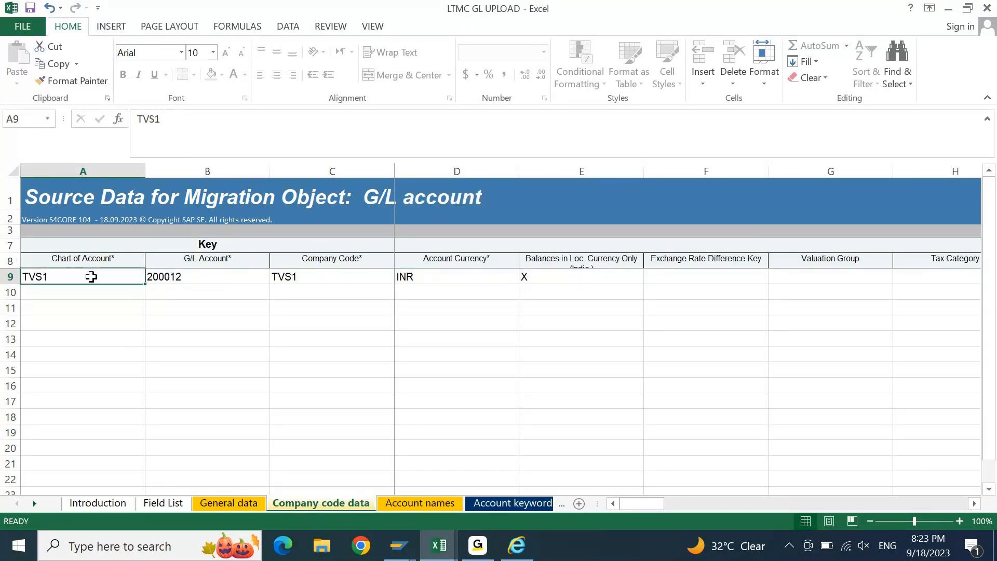
{"action": "key", "text": "shift+Right"}
{"action": "key", "text": "ctrl+c"}
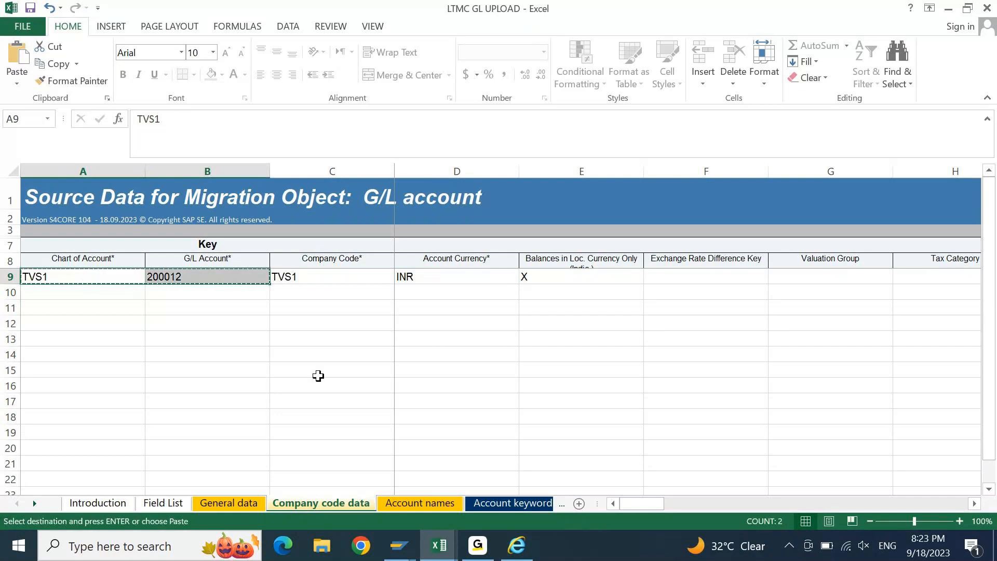
{"action": "left_click", "coordinate": [450, 504]}
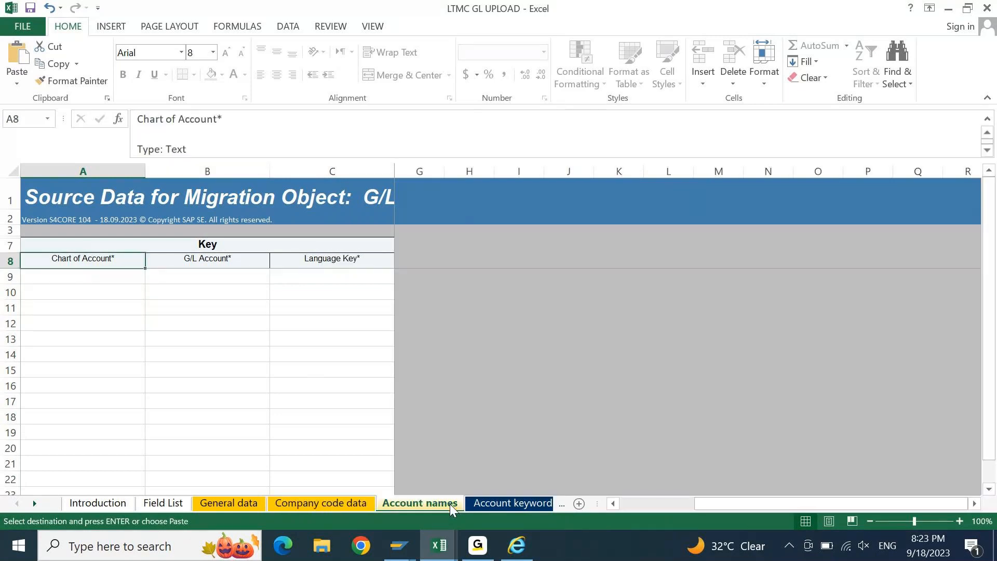
{"action": "key", "text": "Down"}
{"action": "key", "text": "ctrl+v"}
{"action": "key", "text": "Right"}
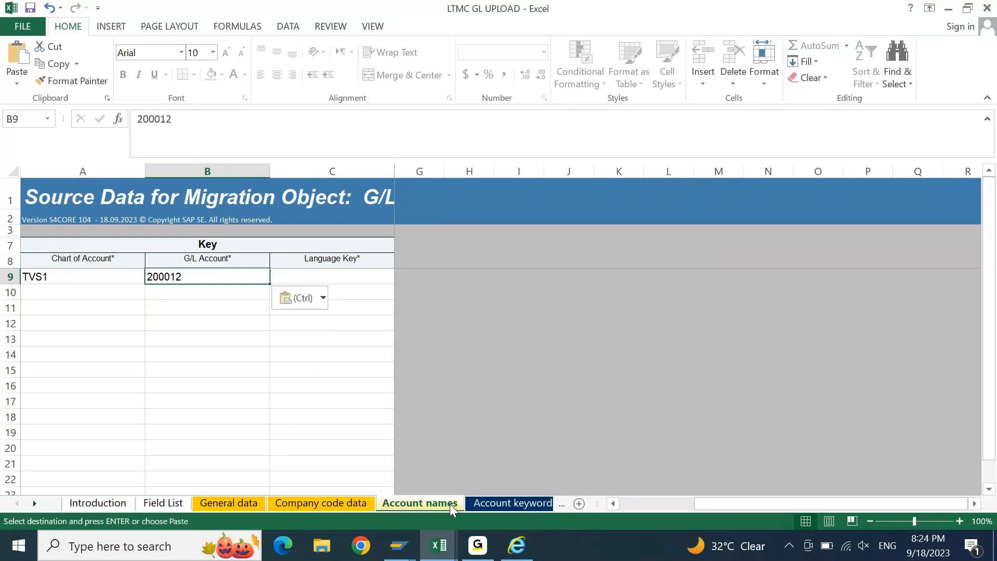
Step: Select the empty Language Key cell in row 9 of Account names and clear the pending copy selection
{"action": "key", "text": "Right"}
{"action": "key", "text": "Right"}
{"action": "key", "text": "Right"}
{"action": "key", "text": "Left"}
{"action": "key", "text": "Left"}
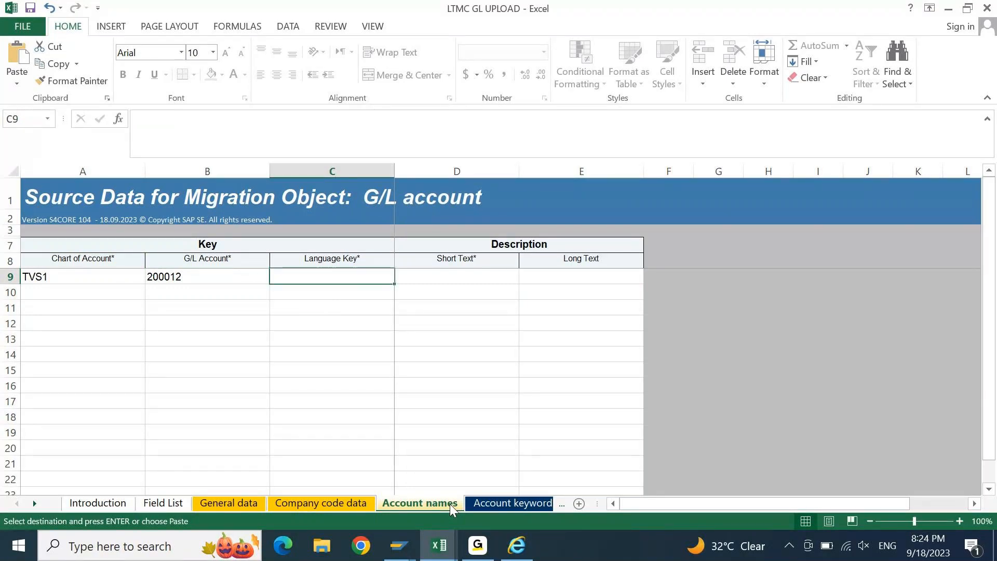
{"action": "key", "text": "Escape"}
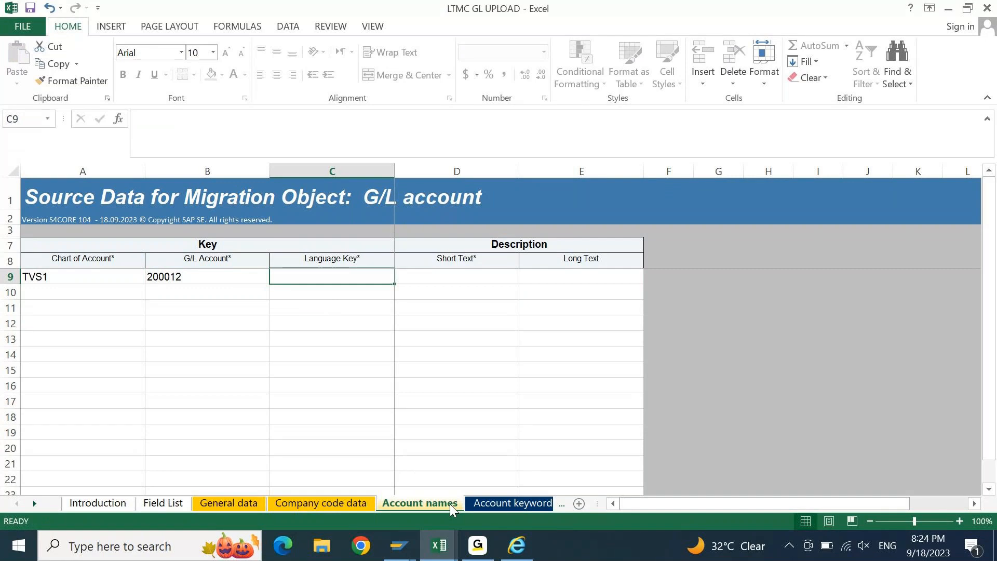
Step: Complete row 9 of Account names with language key EN and CASH LTMC as both short text and long text
{"action": "type", "text": "EN"}
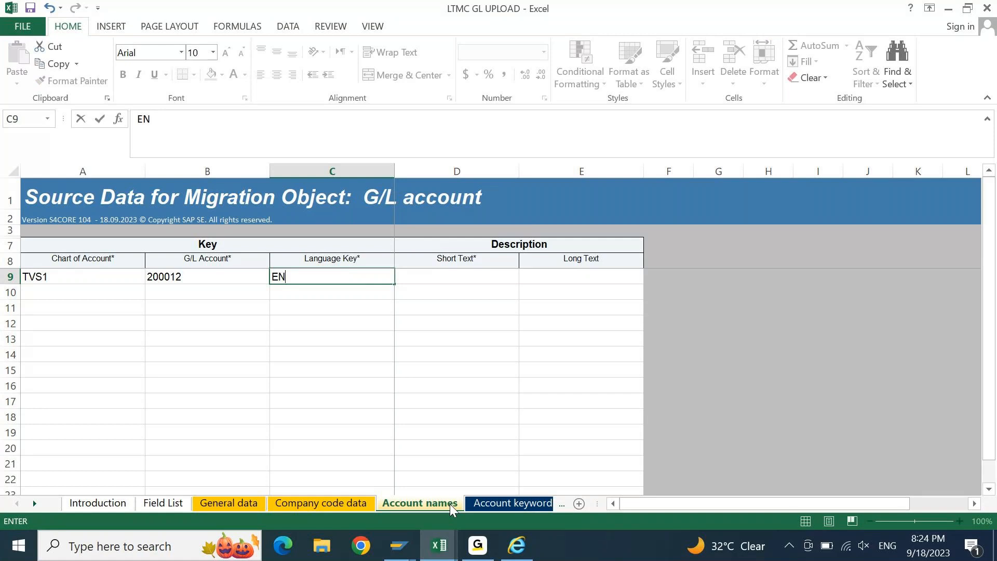
{"action": "key", "text": "Tab"}
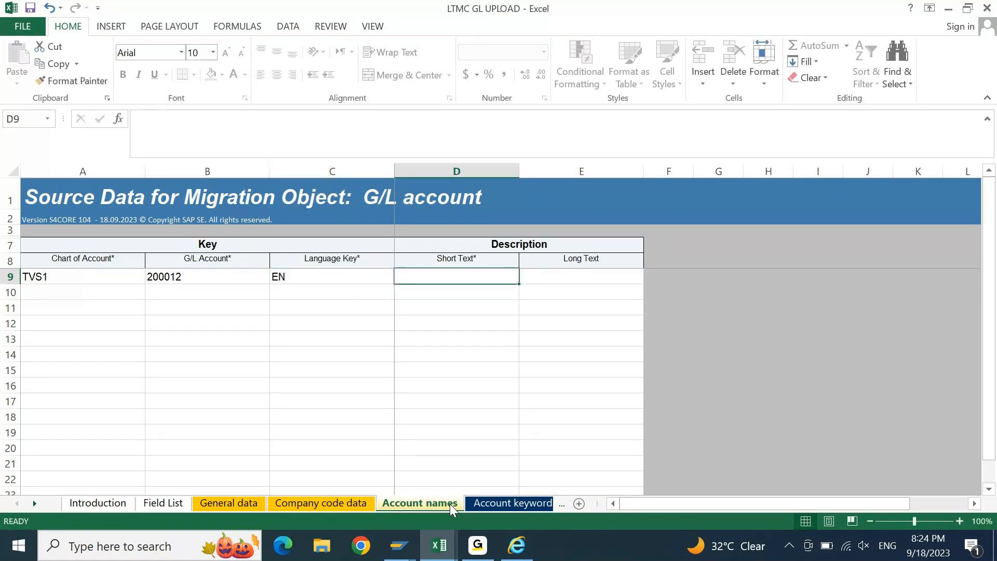
{"action": "type", "text": "CASH LTMC"}
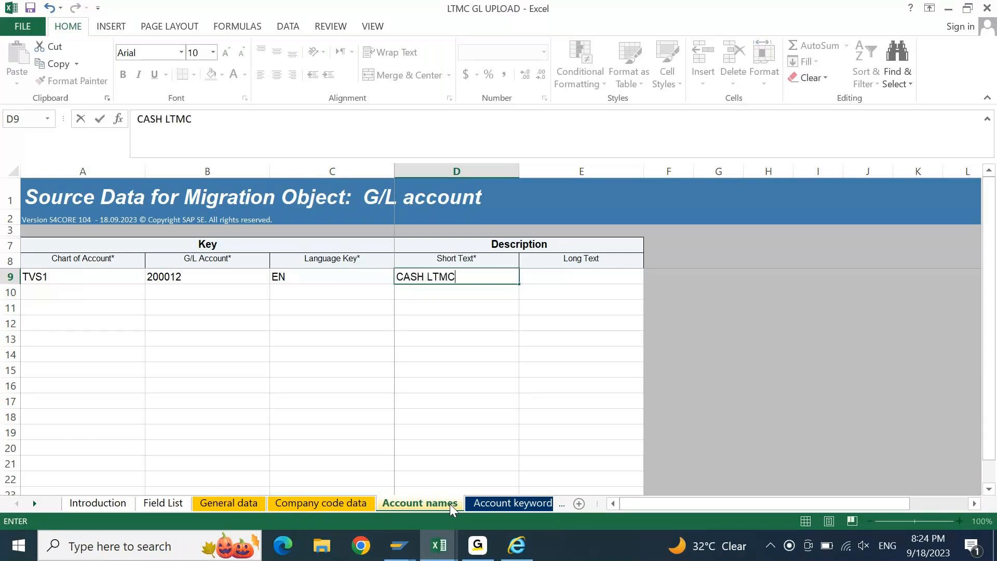
{"action": "key", "text": "Tab"}
{"action": "key", "text": "ctrl+r"}
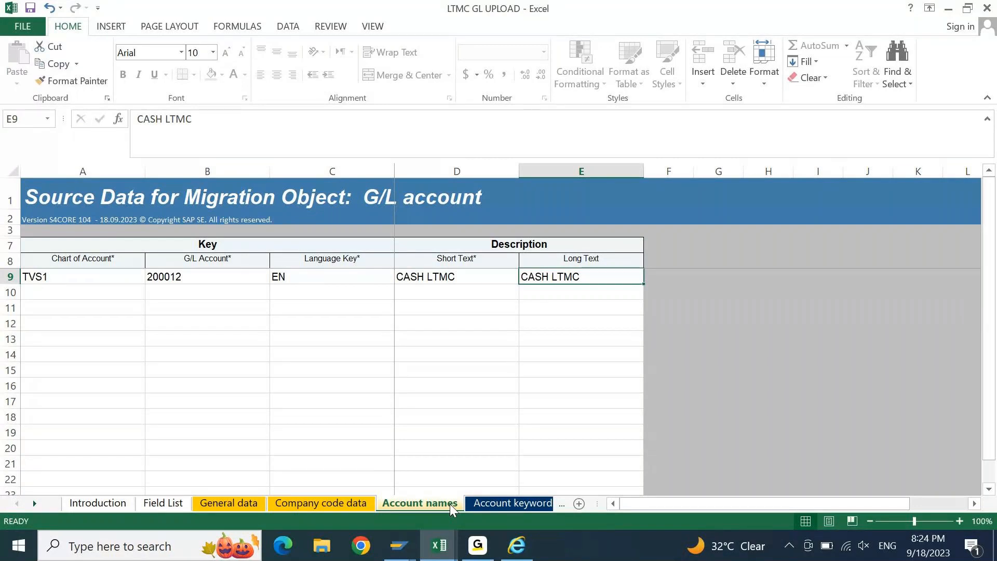
Step: Save the G/L account source data workbook, keeping the XML Spreadsheet 2003 format, and close it
{"action": "key", "text": "ctrl+s"}
{"action": "key", "text": "Return"}
{"action": "key", "text": "Left"}
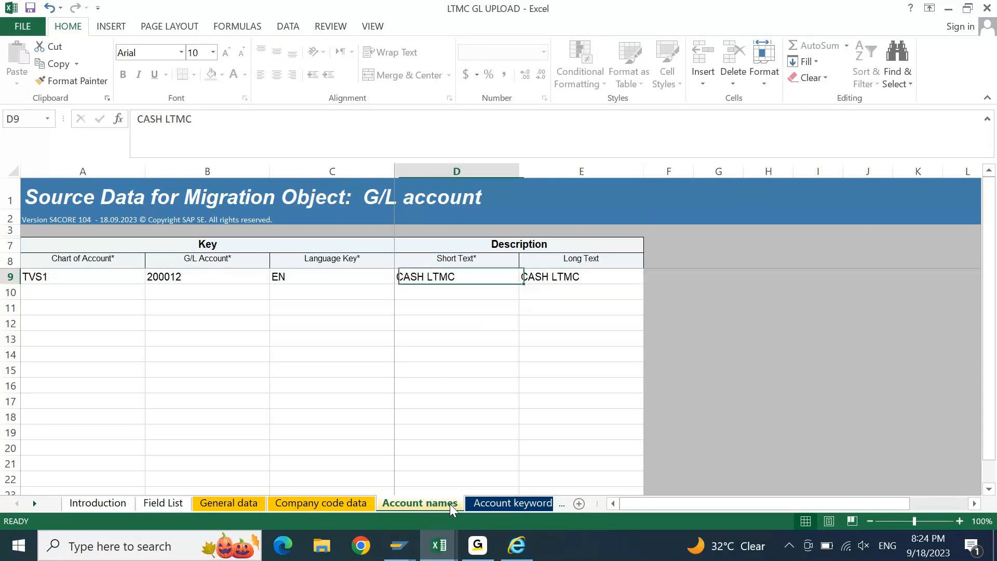
{"action": "key", "text": "Home"}
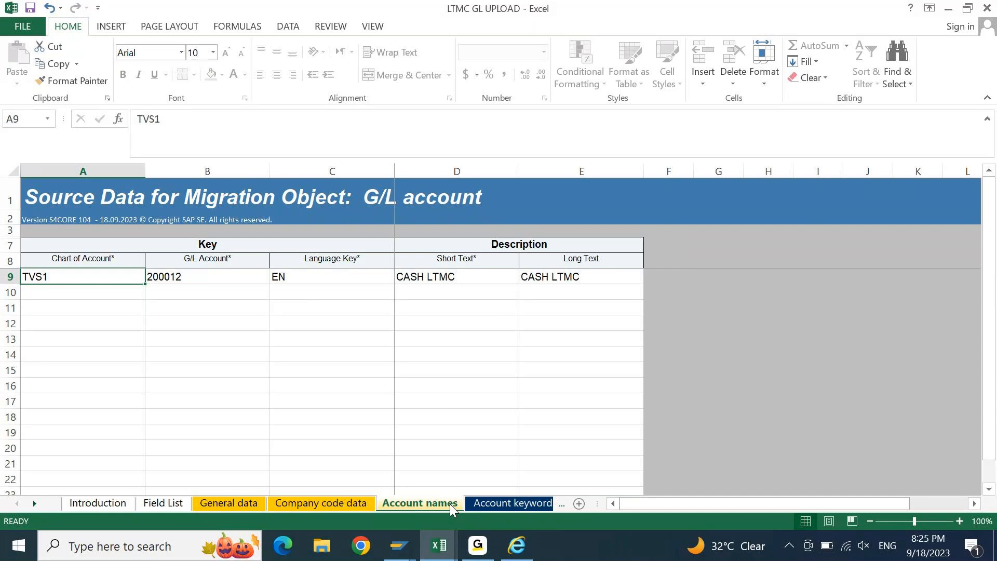
{"action": "key", "text": "ctrl+s"}
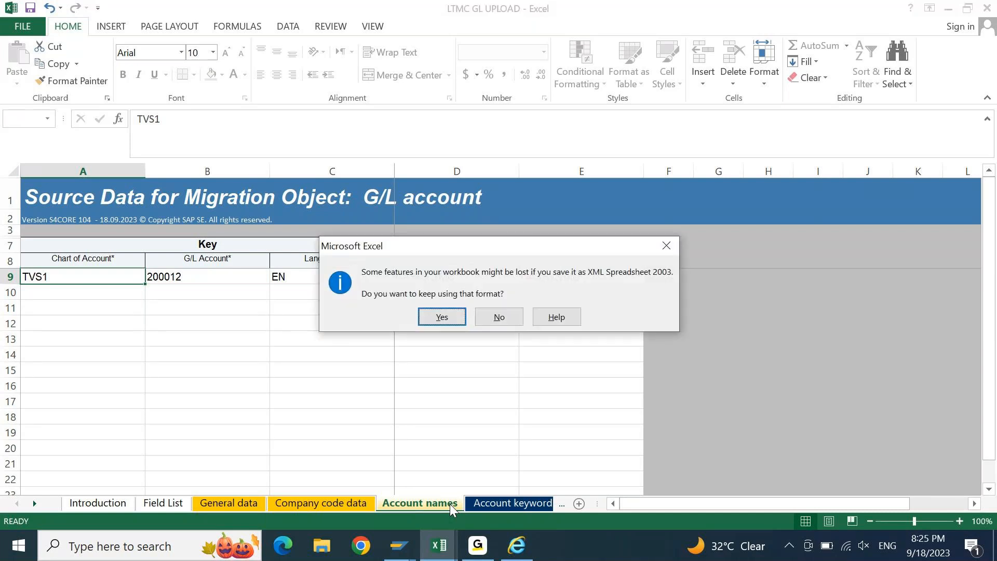
{"action": "key", "text": "Return"}
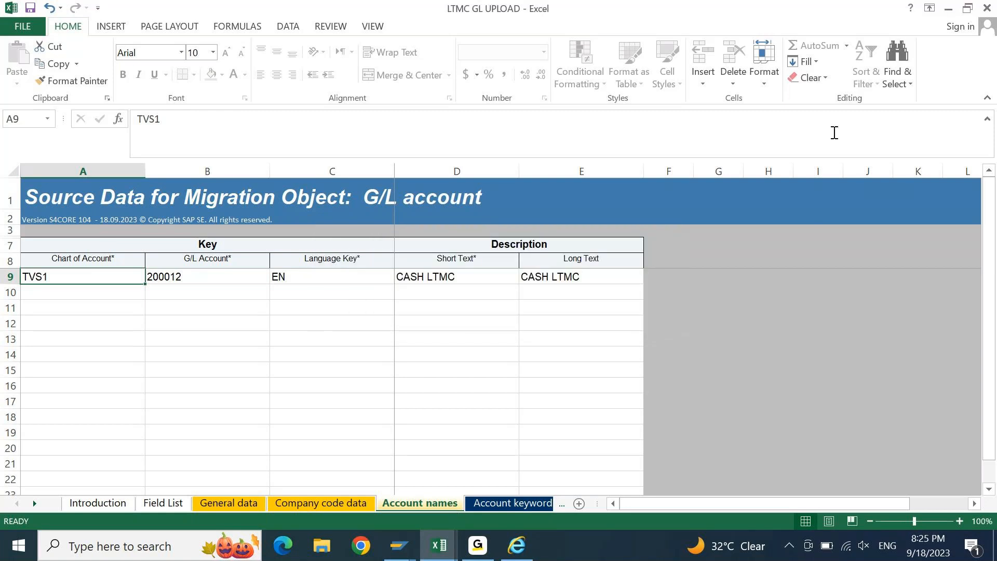
{"action": "left_click", "coordinate": [987, 7]}
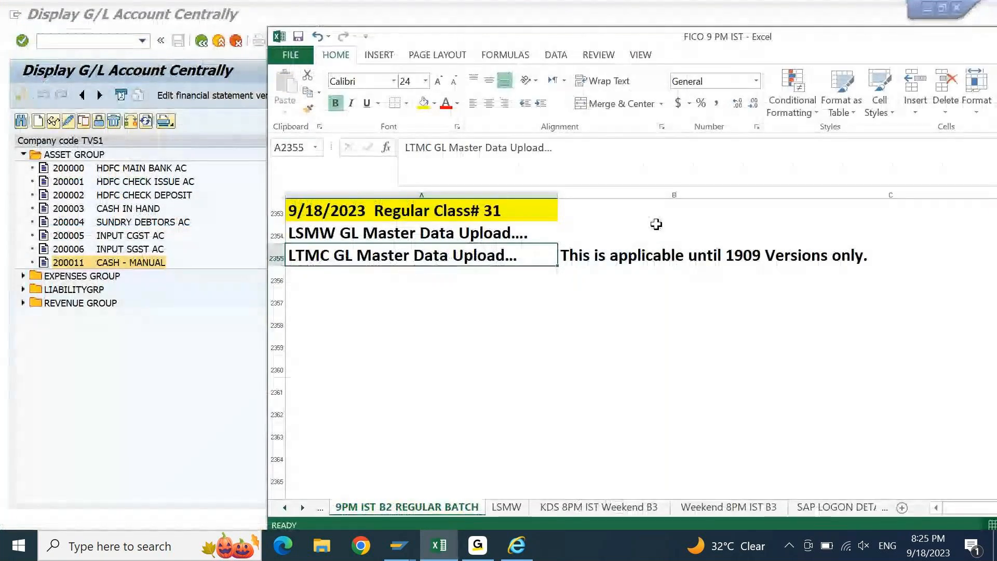
Step: Switch to the SAP migration object page in Internet Explorer and choose LTMC GL UPLOAD from the Desktop as the source file to upload
{"action": "left_click", "coordinate": [510, 546]}
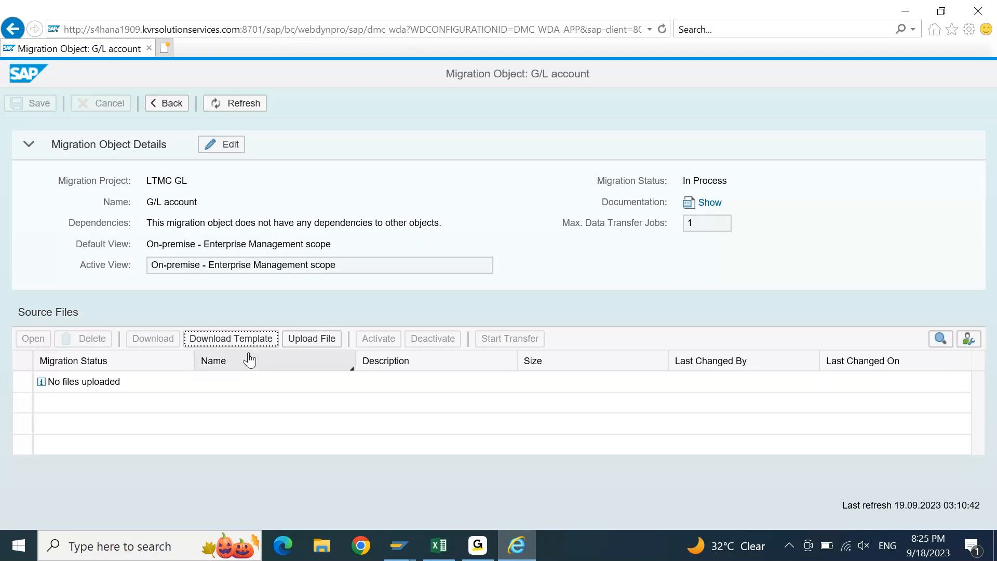
{"action": "left_click", "coordinate": [312, 339]}
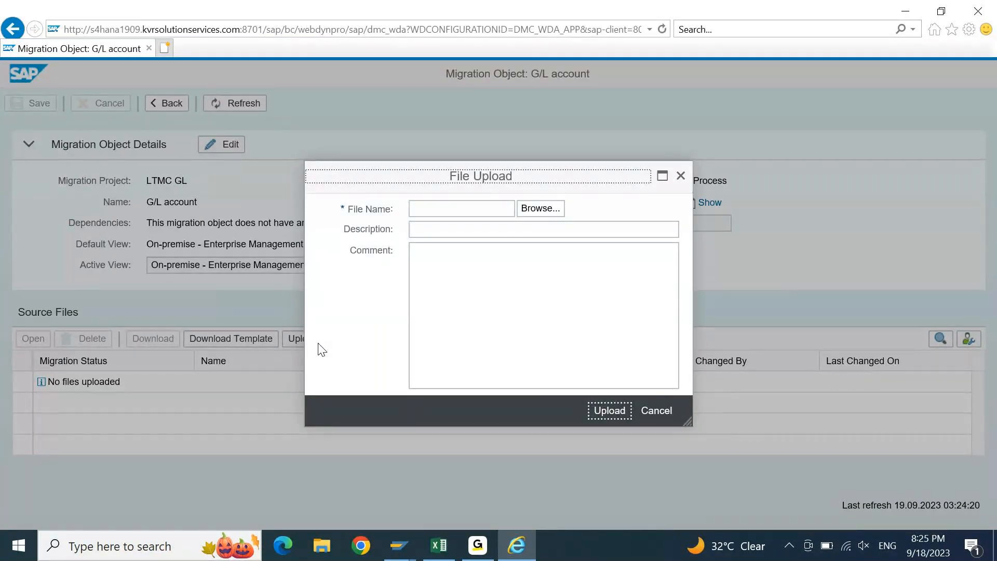
{"action": "left_click", "coordinate": [543, 211]}
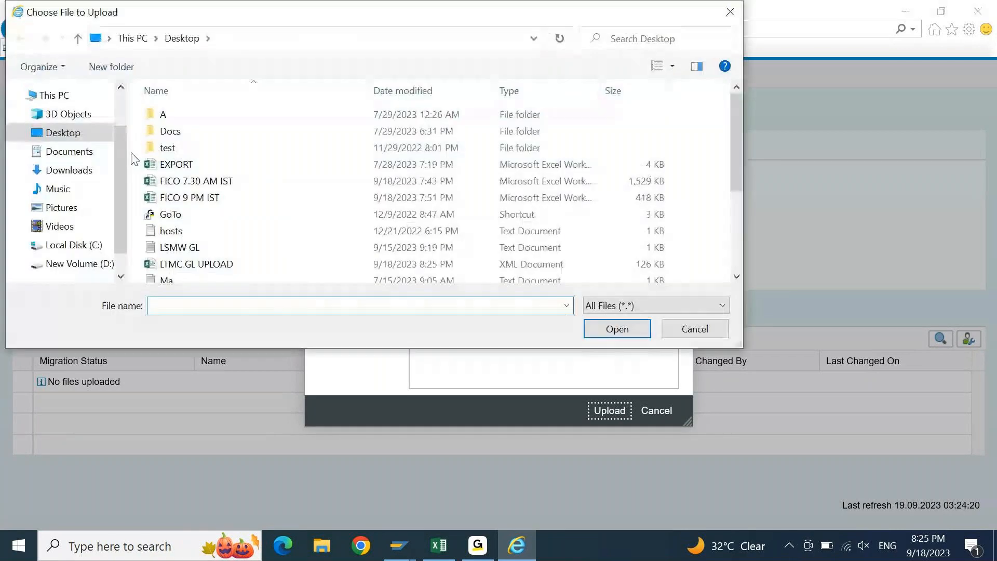
{"action": "left_click", "coordinate": [422, 93]}
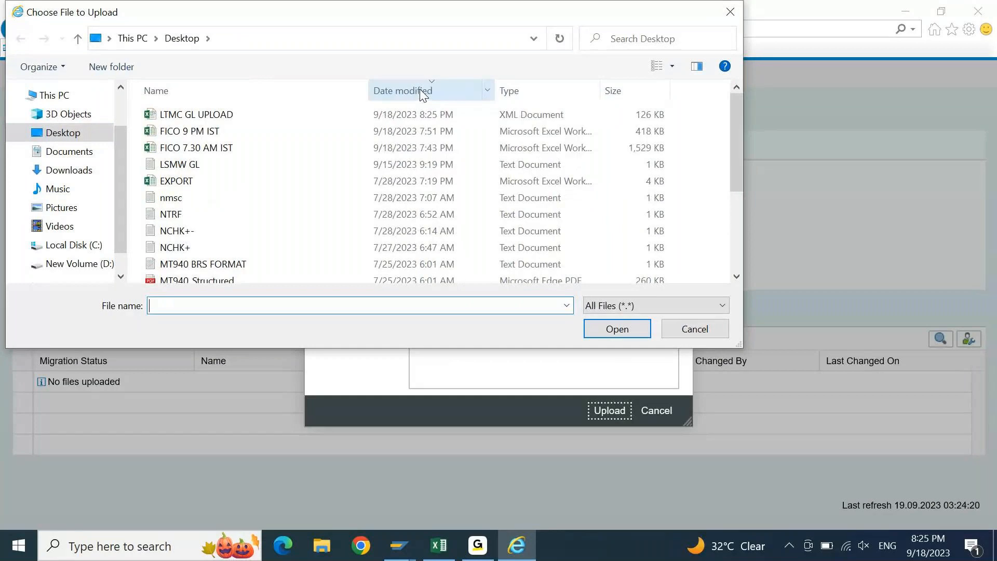
{"action": "left_click", "coordinate": [198, 119]}
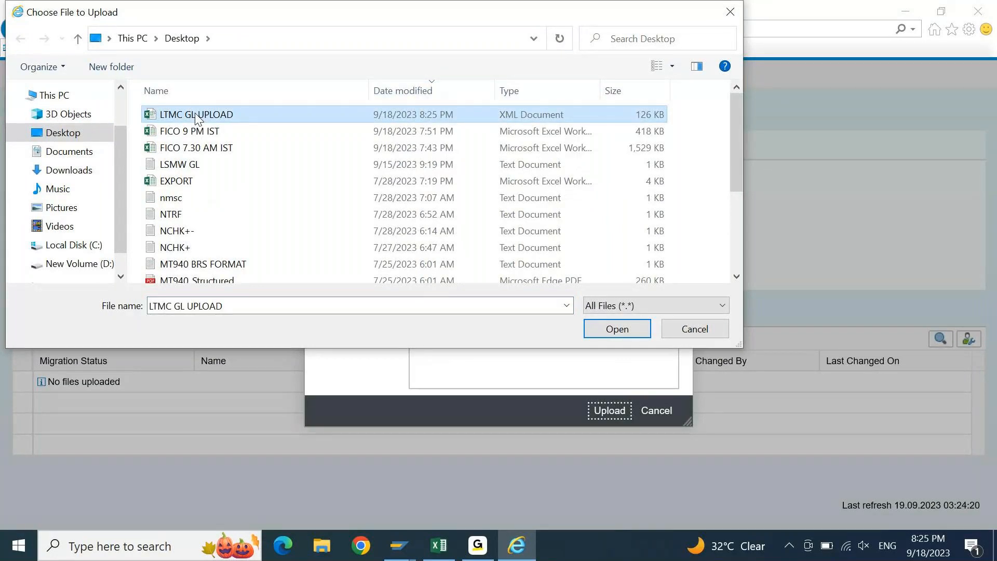
{"action": "double_click", "coordinate": [198, 119]}
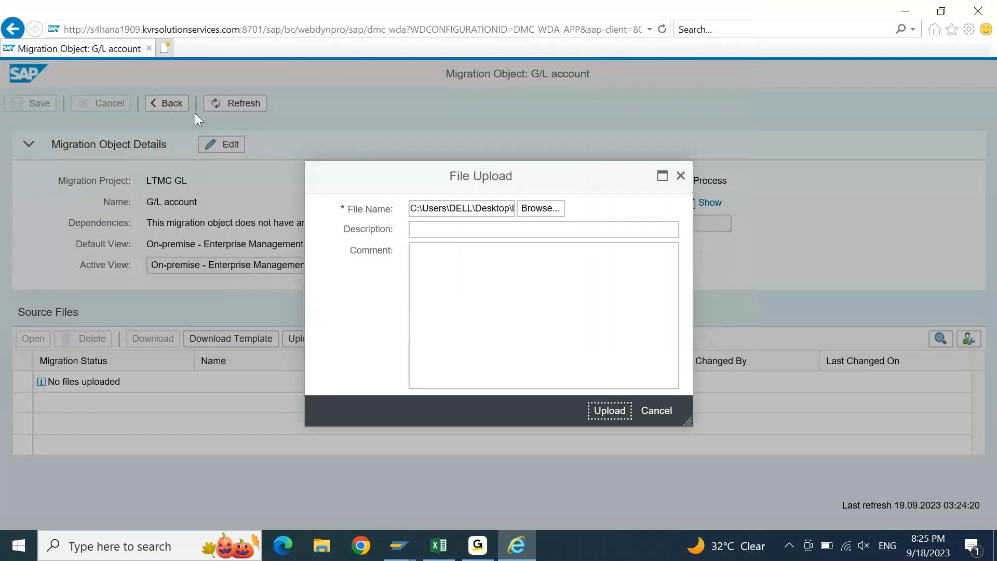
Step: Give the source file the description LTMC GL and upload it without a comment
{"action": "left_click", "coordinate": [468, 227]}
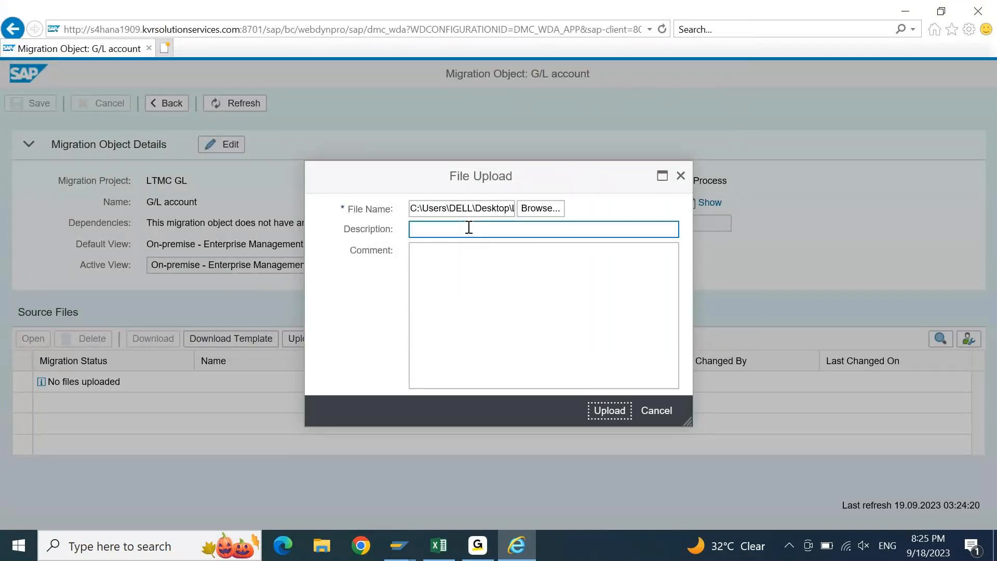
{"action": "type", "text": "LTMC GL"}
{"action": "left_click", "coordinate": [470, 273]}
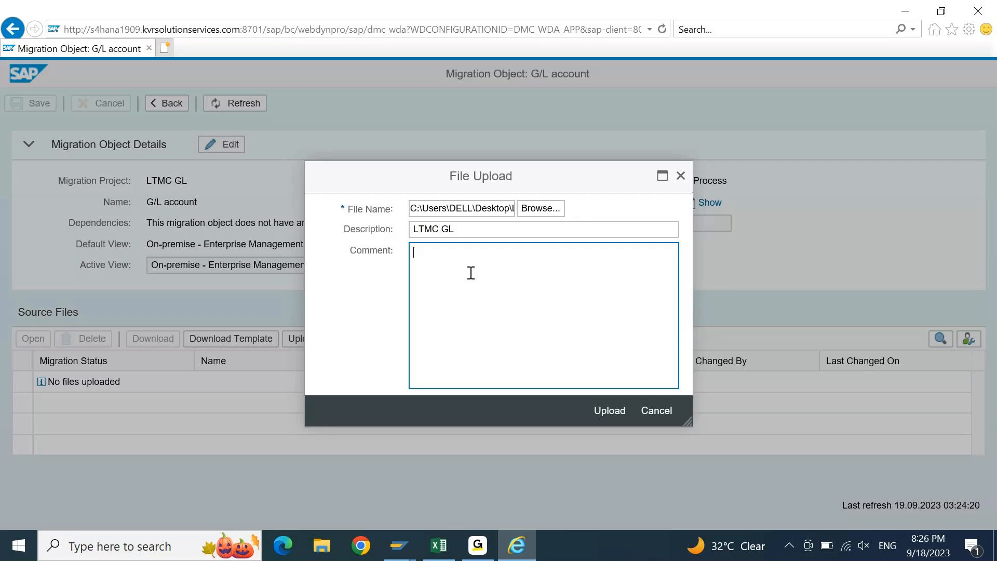
{"action": "left_click", "coordinate": [600, 412]}
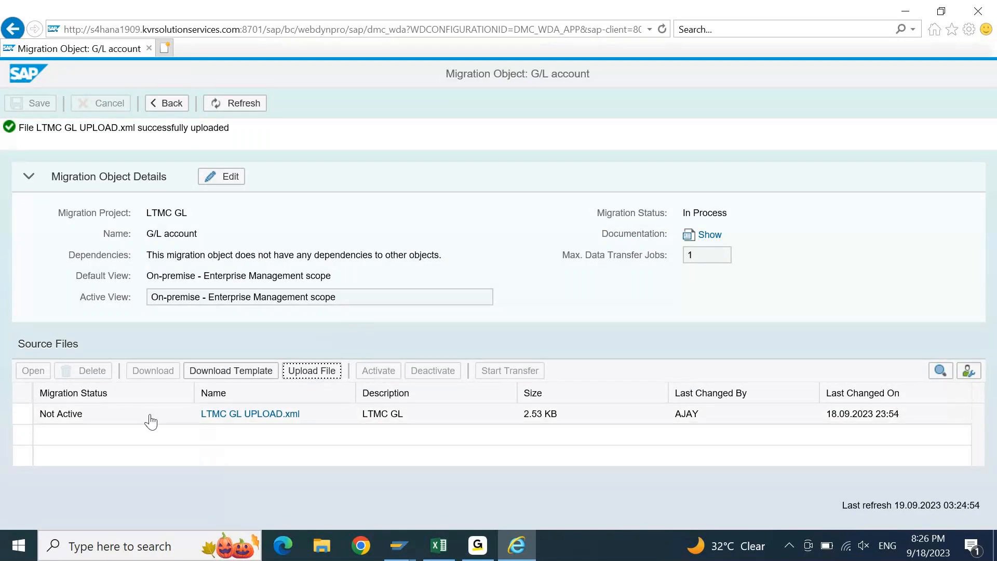
Step: Activate the uploaded LTMC GL UPLOAD.xml source file and start its data transfer
{"action": "left_click", "coordinate": [24, 414]}
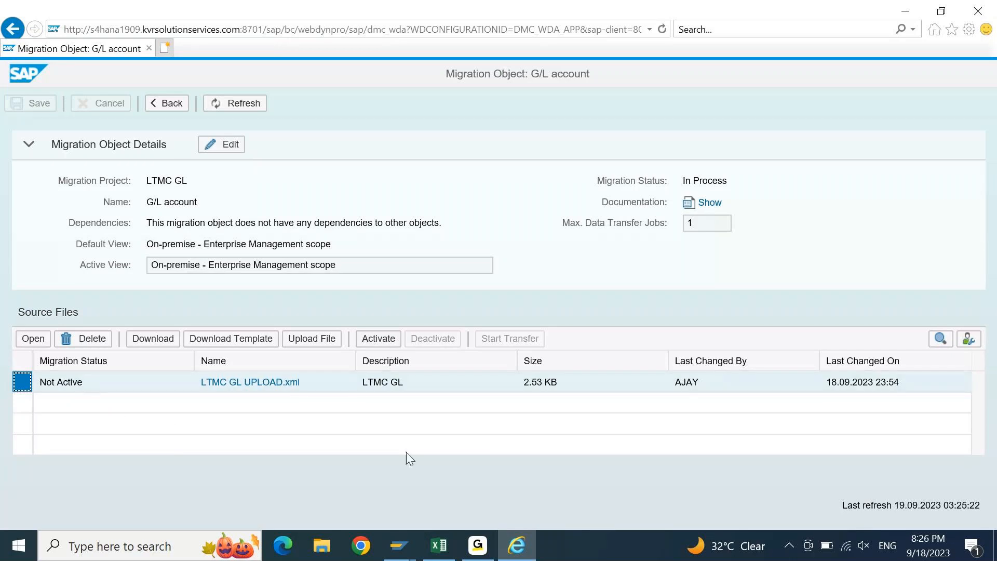
{"action": "left_click", "coordinate": [391, 346]}
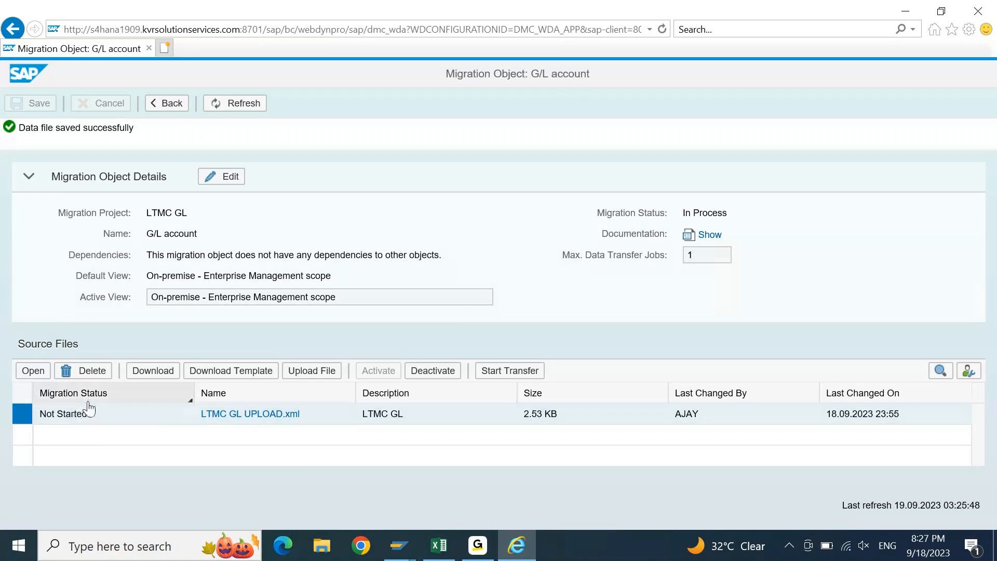
{"action": "left_click", "coordinate": [522, 369]}
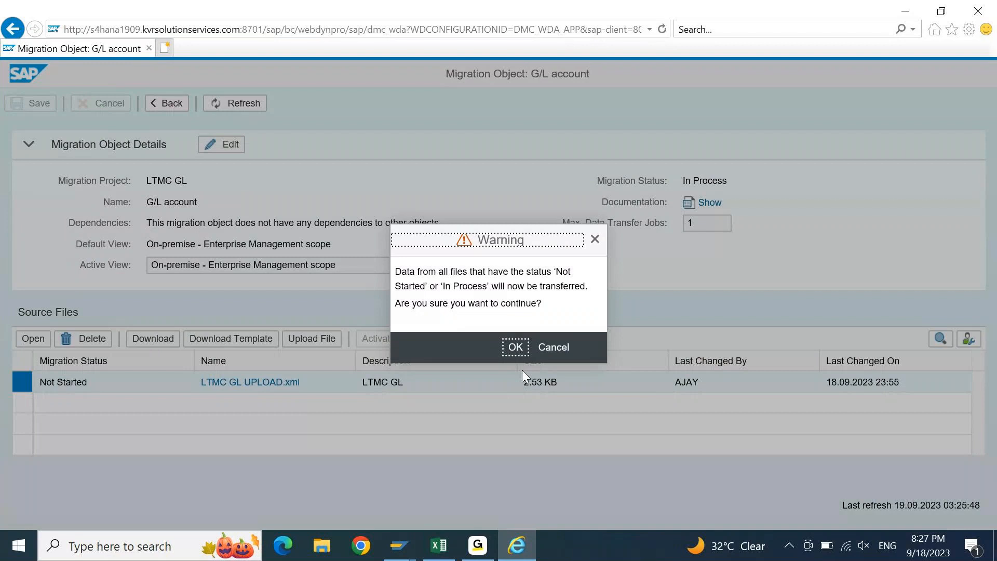
{"action": "left_click", "coordinate": [517, 349]}
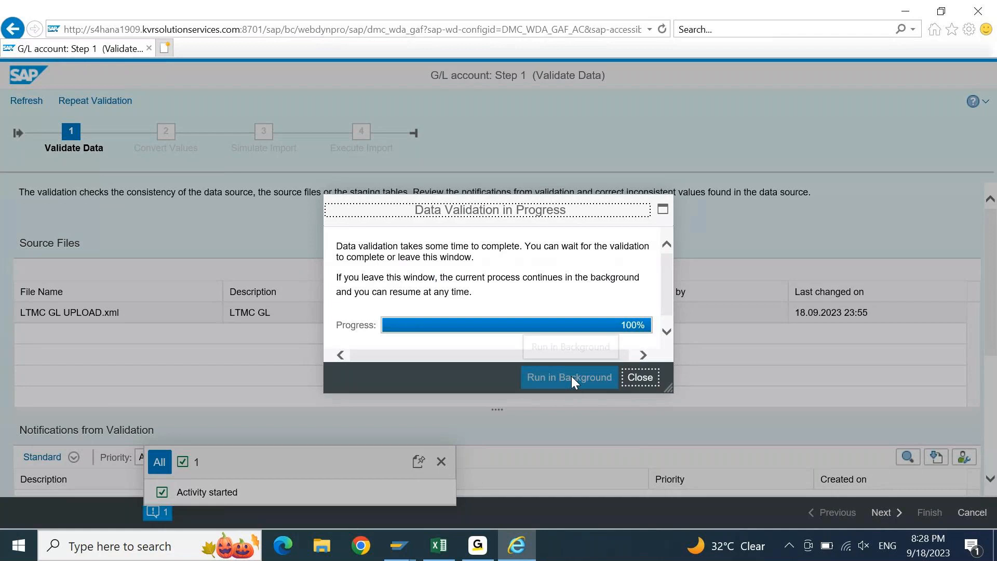
Step: Close the data validation progress window, review the validation notifications and continue to the Convert Values step
{"action": "left_click", "coordinate": [648, 385]}
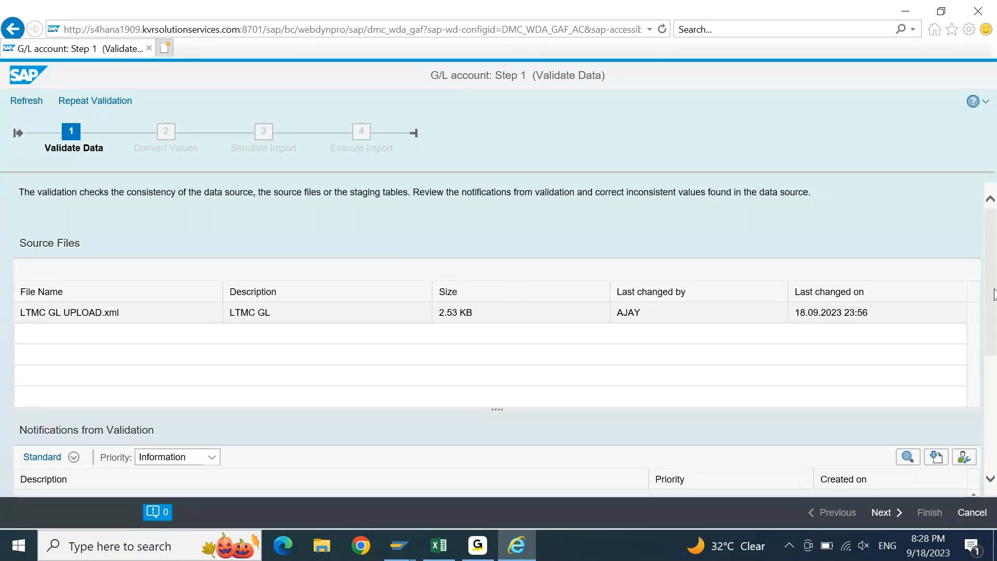
{"action": "left_click_drag", "start_coordinate": [993, 290], "coordinate": [990, 383]}
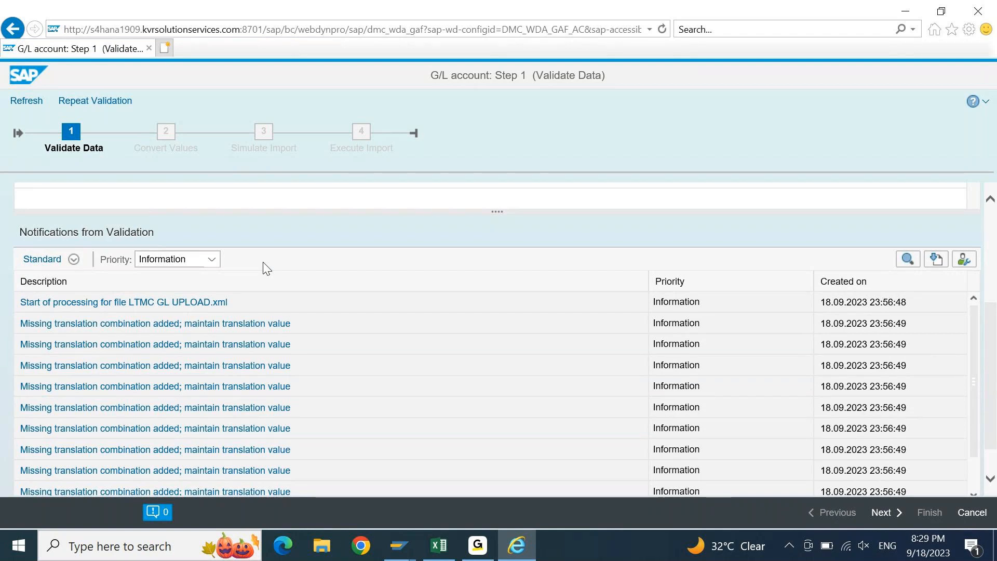
{"action": "left_click", "coordinate": [177, 263]}
{"action": "left_click", "coordinate": [880, 514]}
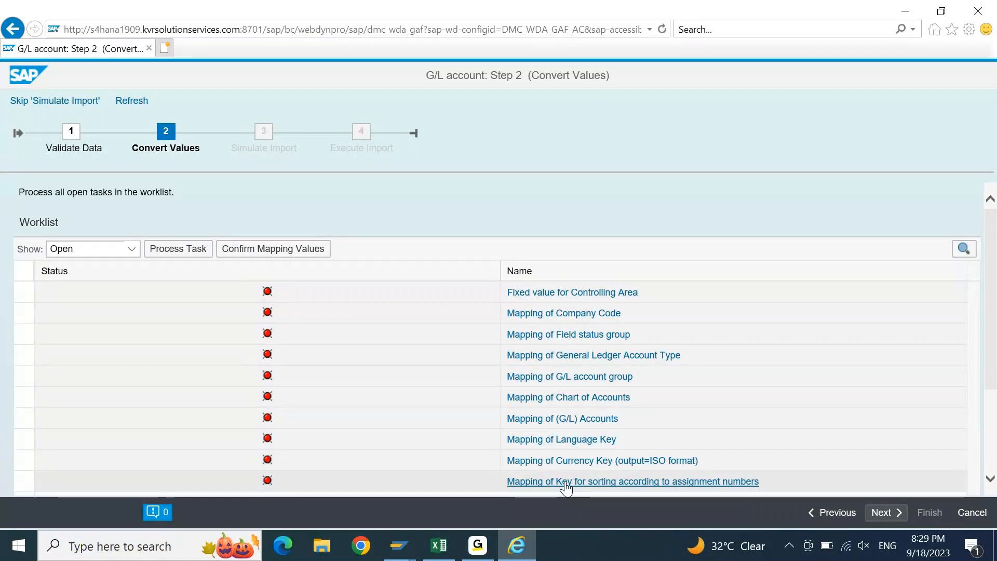
Step: Confirm the mapping values for all open tasks in the worklist and dismiss the message
{"action": "left_click", "coordinate": [24, 272]}
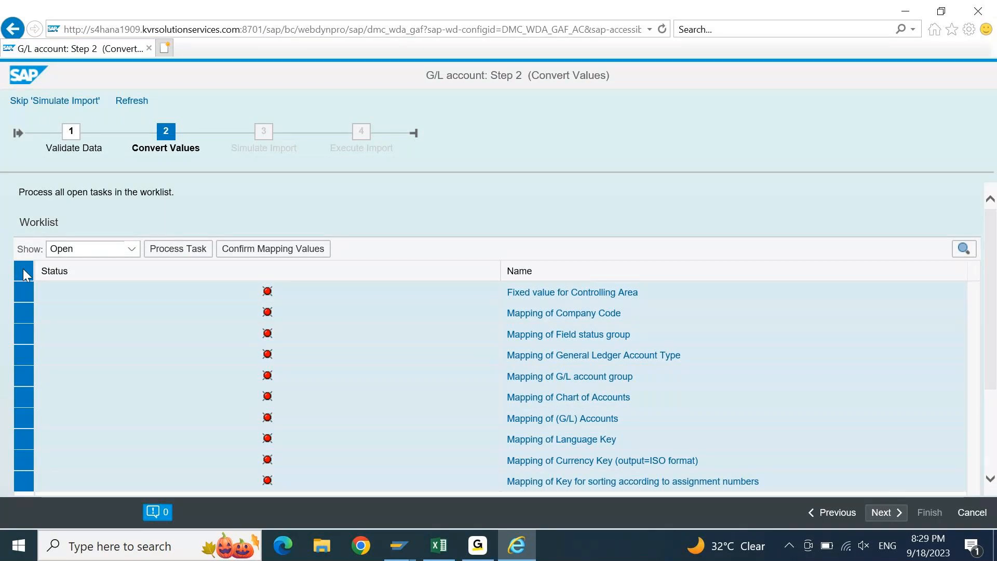
{"action": "left_click", "coordinate": [290, 249]}
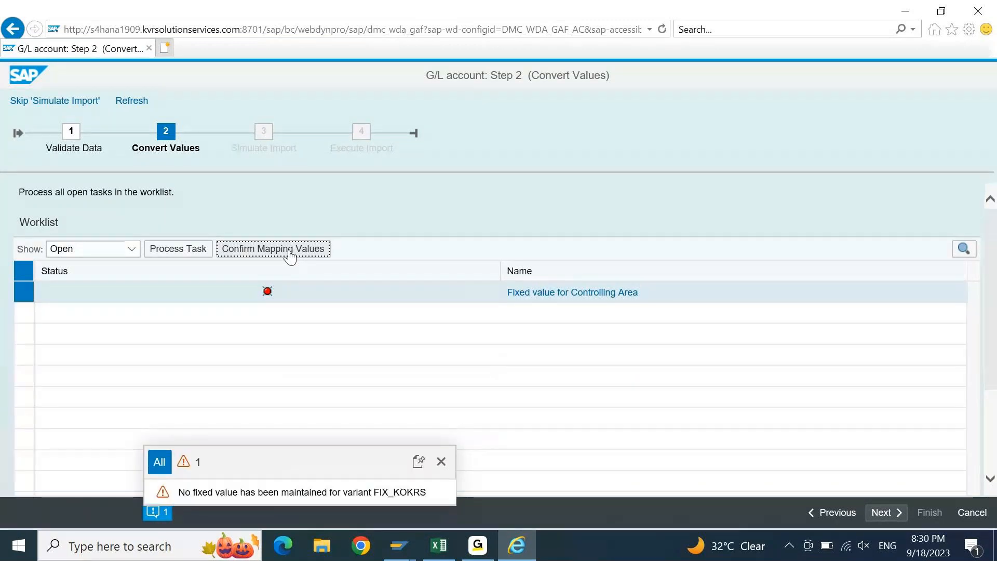
{"action": "left_click", "coordinate": [441, 462]}
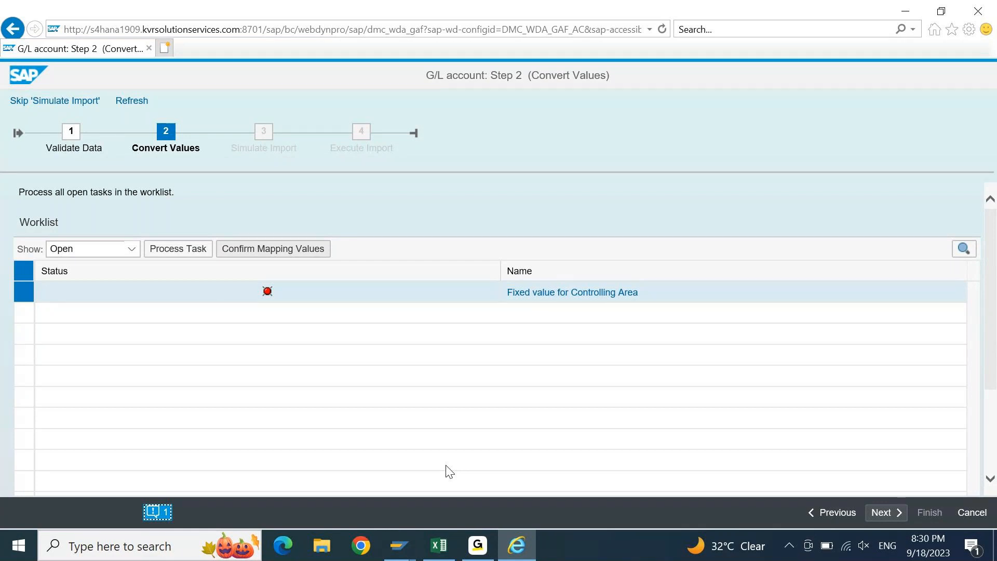
Step: Map the fixed value for Controlling Area, default A000, to controlling area TVS1 and save the mapping
{"action": "left_click", "coordinate": [564, 296]}
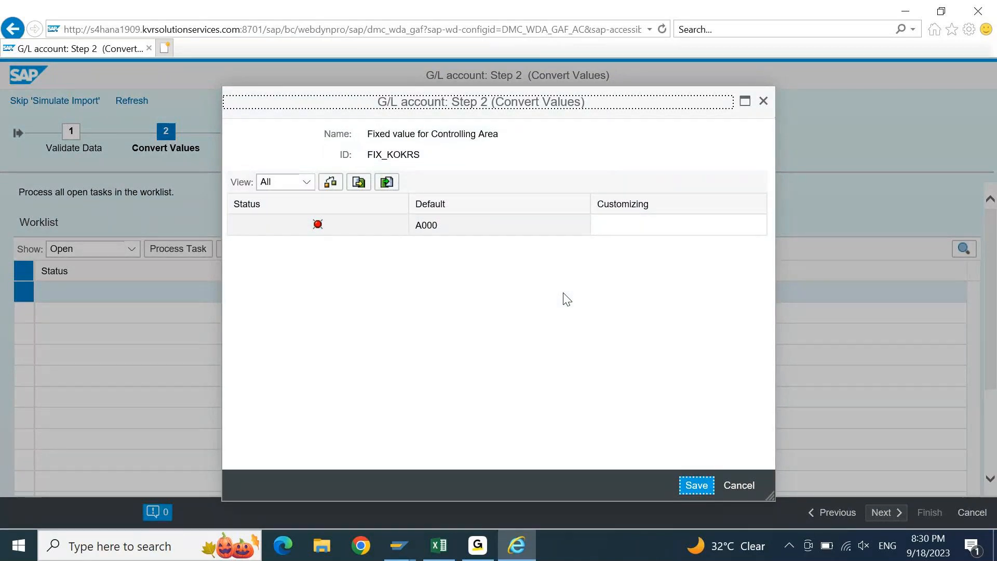
{"action": "left_click", "coordinate": [654, 227]}
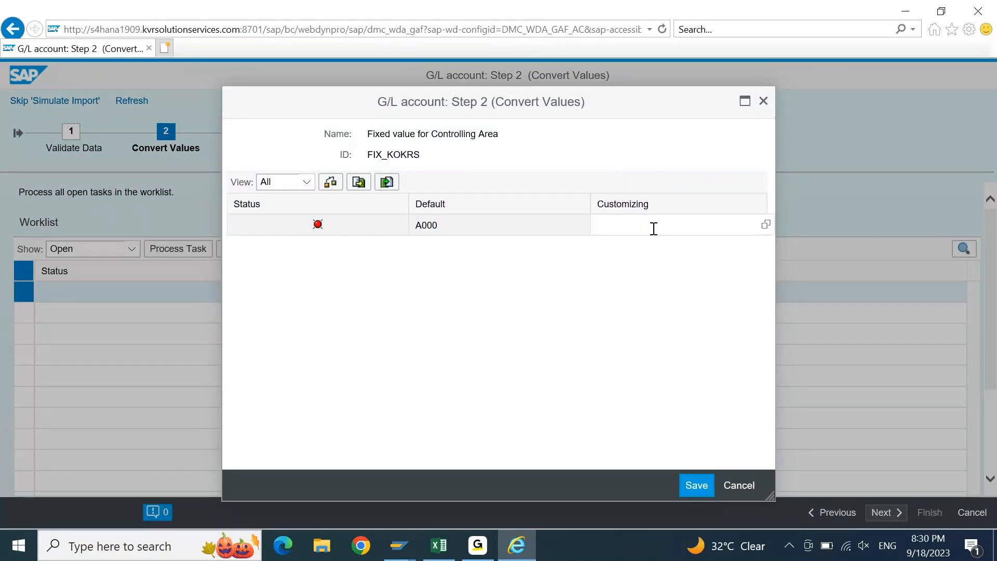
{"action": "left_click", "coordinate": [766, 225]}
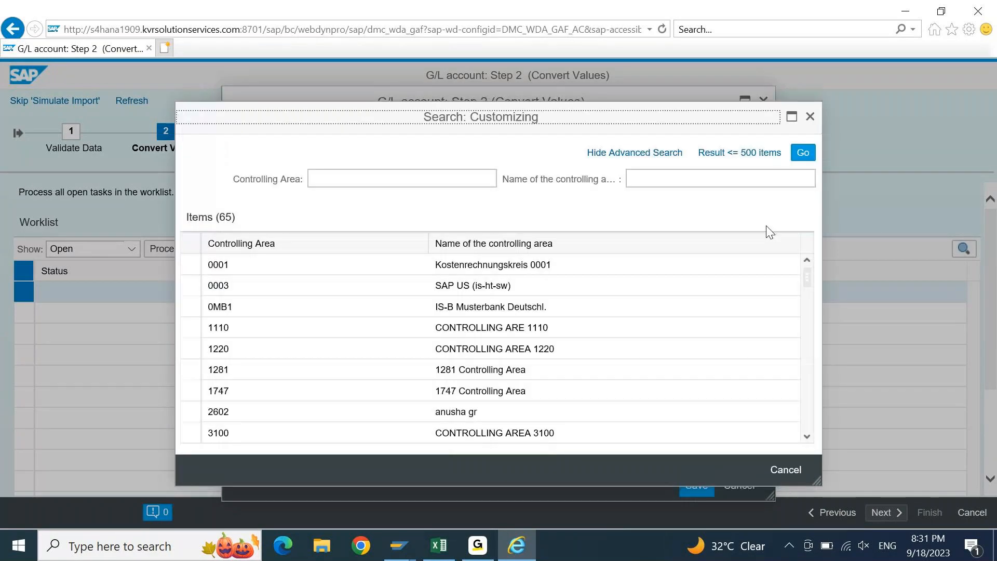
{"action": "left_click", "coordinate": [808, 327]}
{"action": "left_click", "coordinate": [809, 328]}
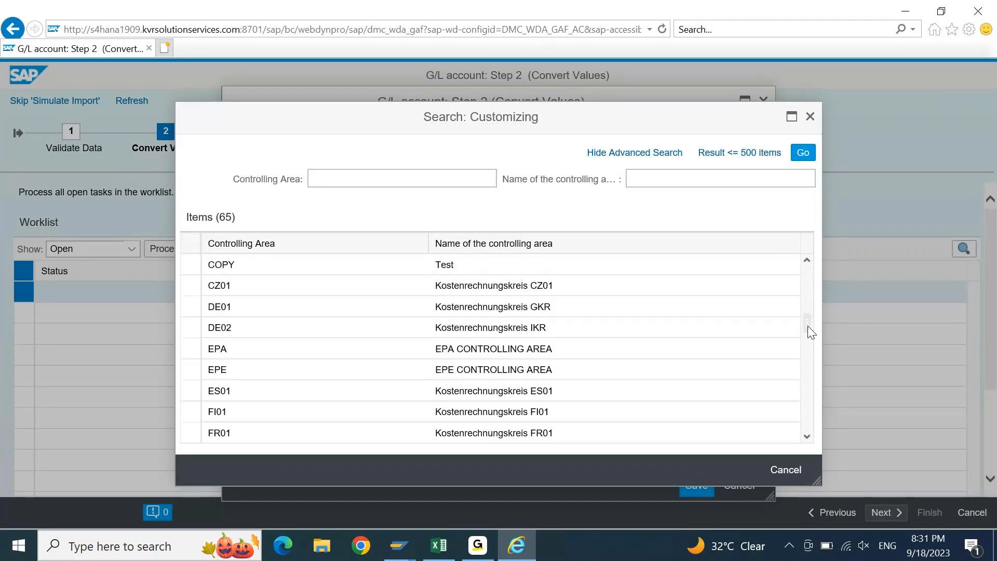
{"action": "left_click", "coordinate": [806, 359]}
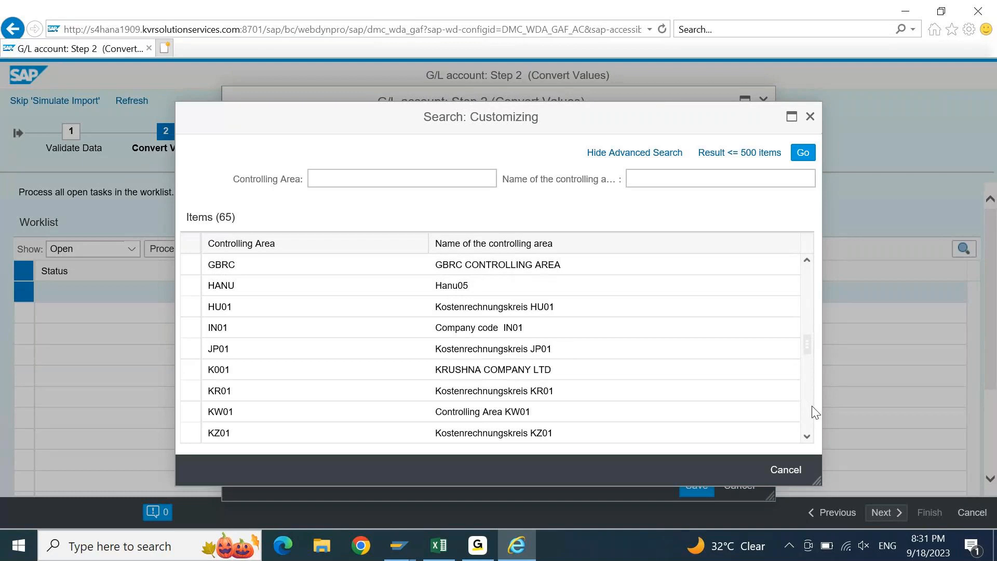
{"action": "left_click", "coordinate": [812, 413]}
{"action": "left_click", "coordinate": [811, 412]}
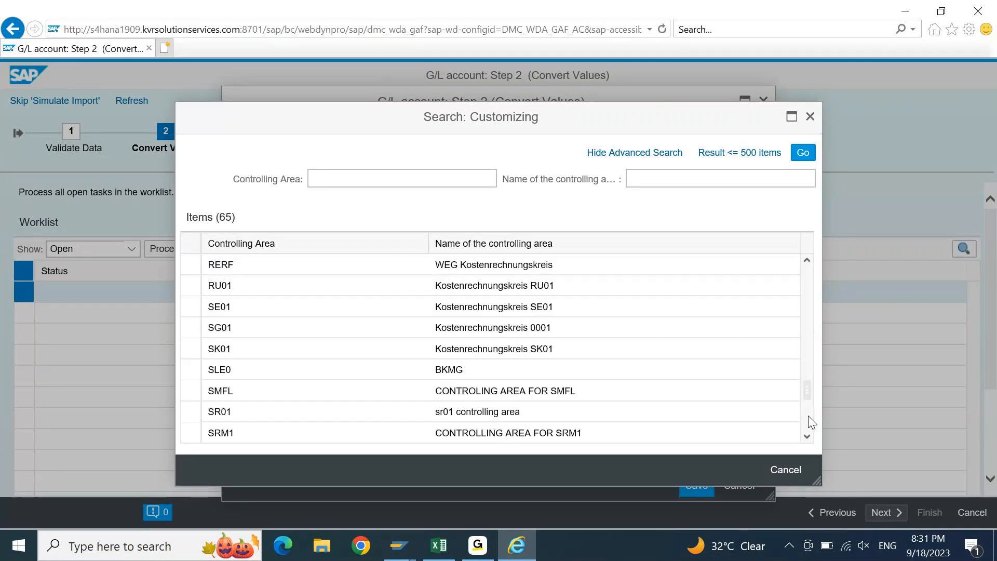
{"action": "left_click", "coordinate": [810, 418]}
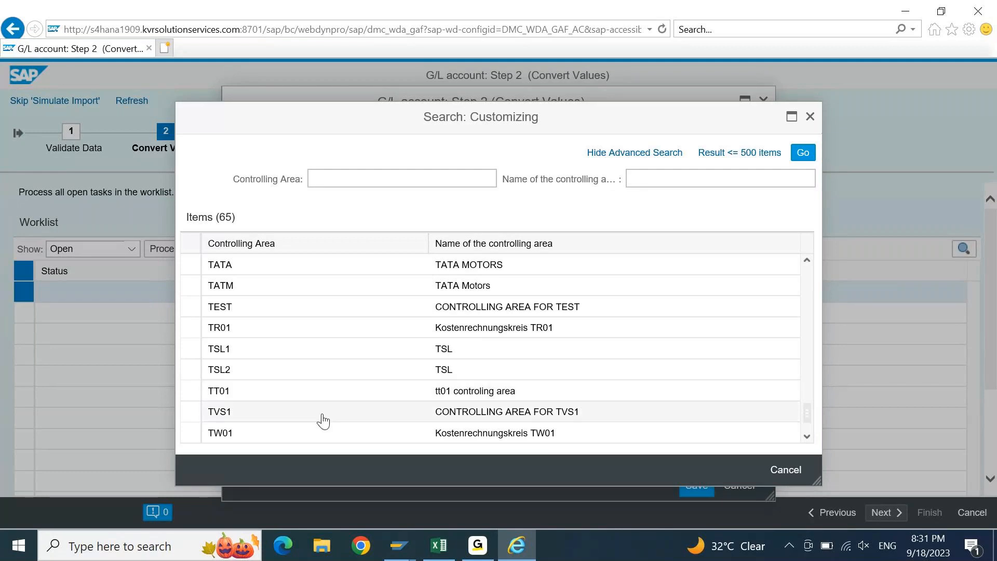
{"action": "left_click", "coordinate": [193, 422]}
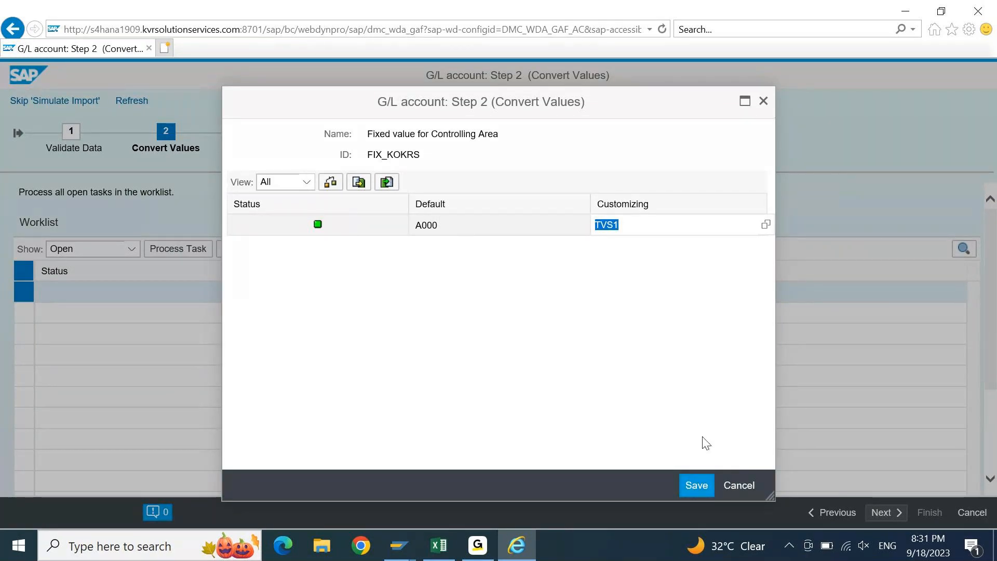
{"action": "left_click", "coordinate": [692, 488]}
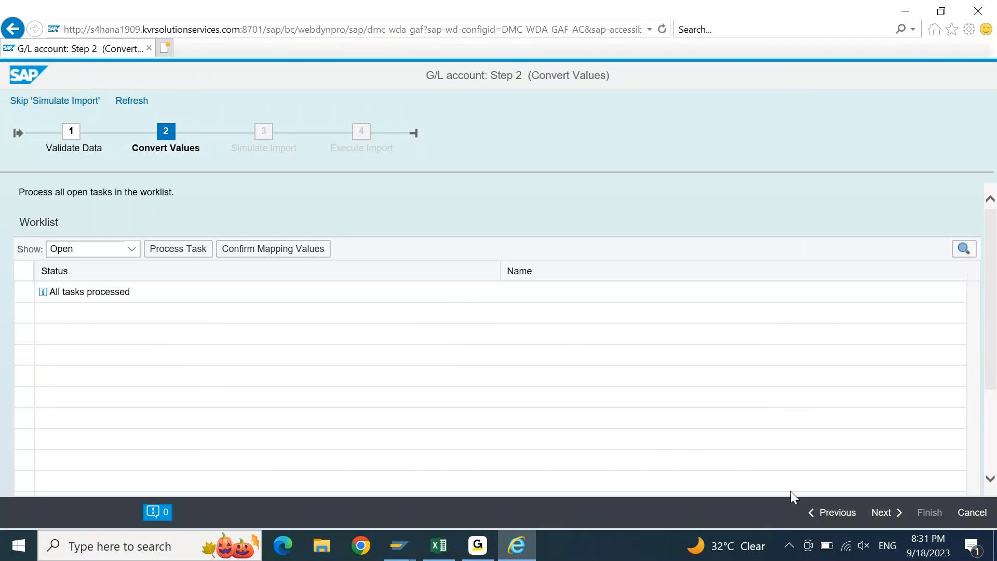
Step: Continue to the Simulate Import step and close the data simulation progress window once the simulation completes
{"action": "left_click", "coordinate": [880, 513]}
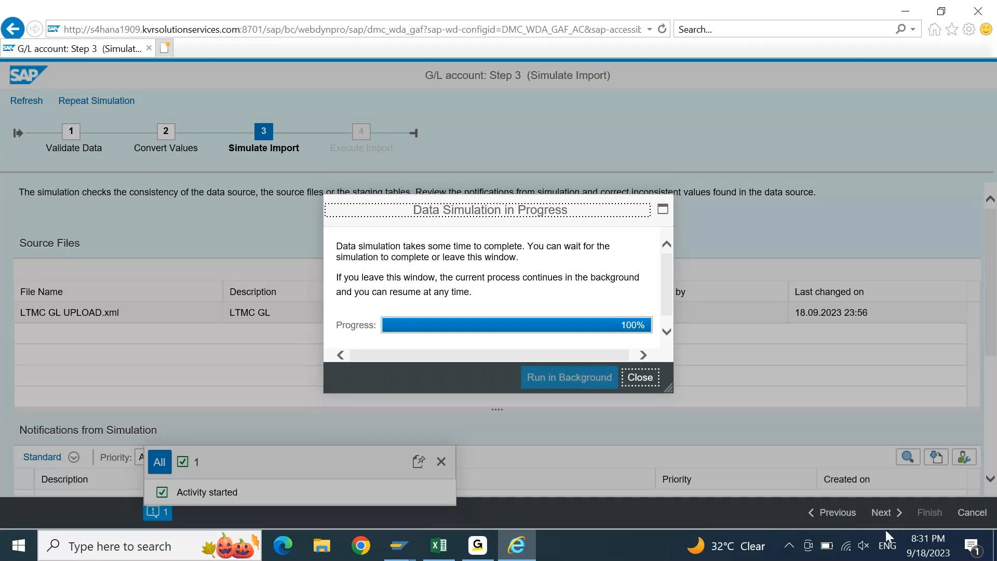
{"action": "left_click", "coordinate": [640, 378]}
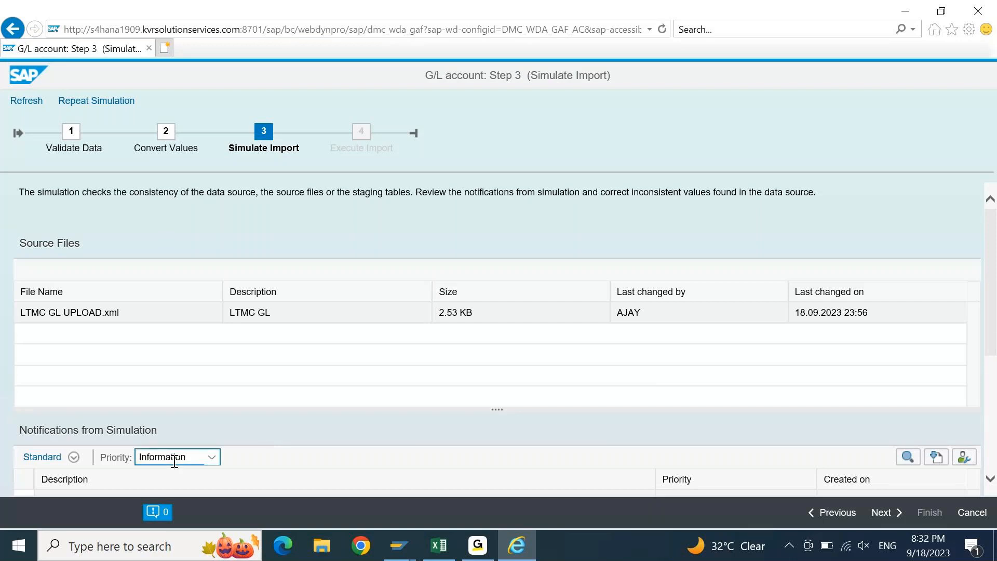
Step: Execute the G/L account import, dismiss its progress window and message, and finish the transfer of LTMC GL UPLOAD.xml
{"action": "left_click", "coordinate": [885, 514]}
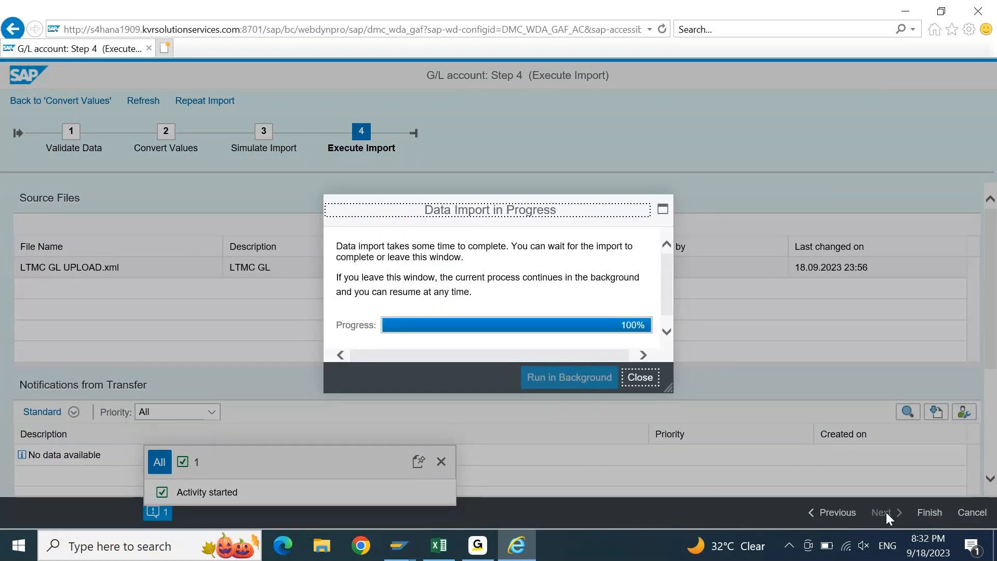
{"action": "left_click", "coordinate": [642, 377]}
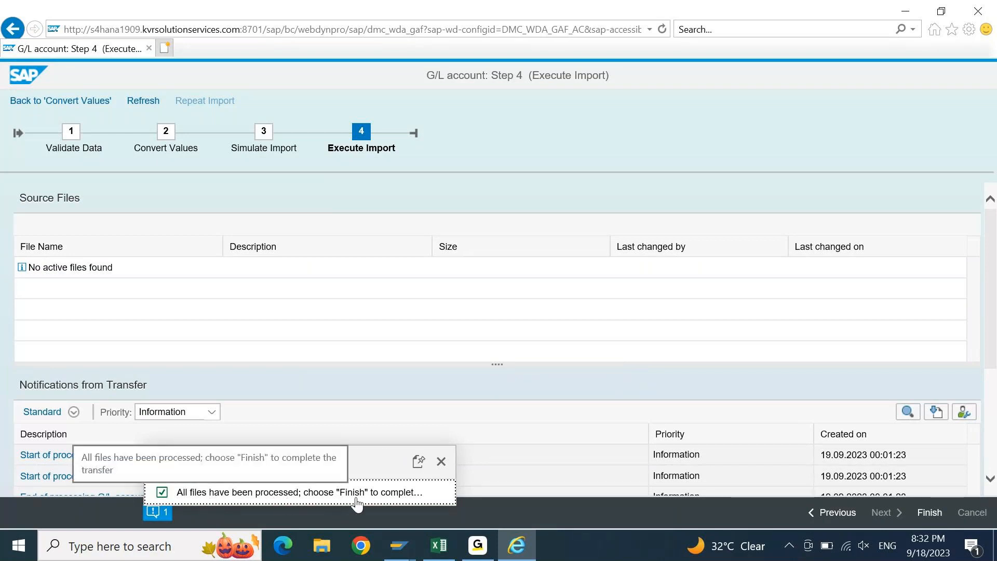
{"action": "left_click", "coordinate": [441, 462]}
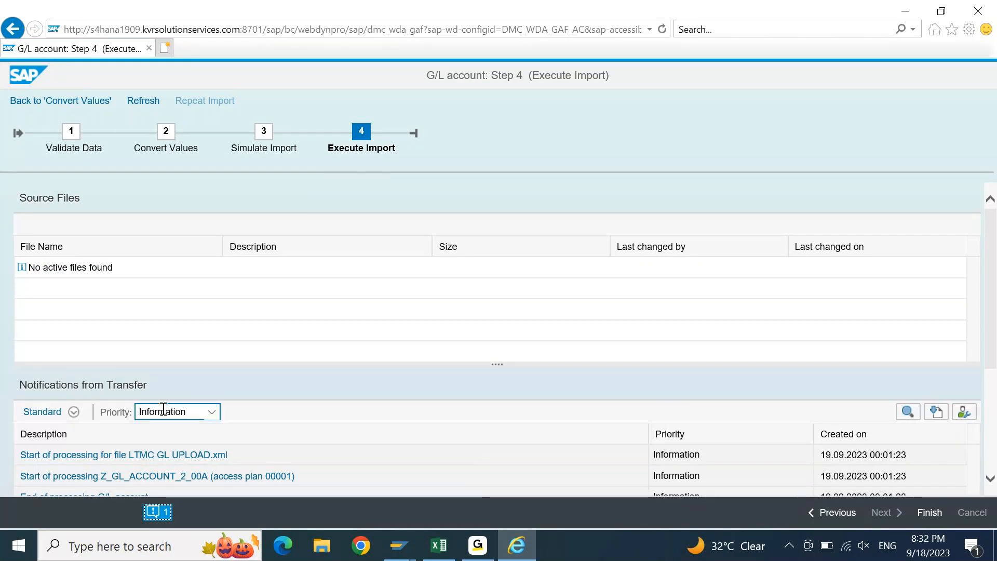
{"action": "left_click", "coordinate": [923, 513]}
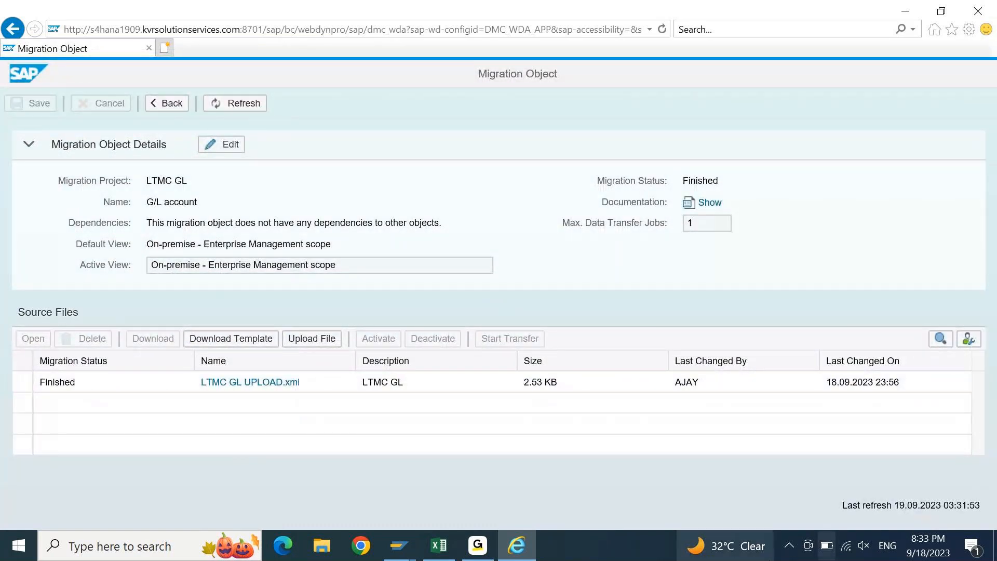
{"action": "left_click", "coordinate": [77, 387]}
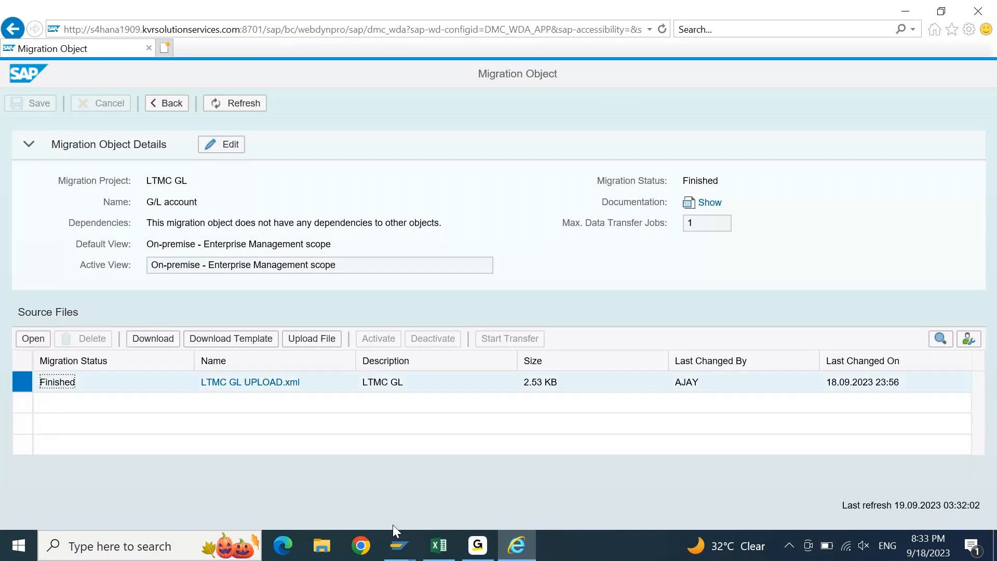
Step: Switch to Display G/L Account Centrally in SAP GUI, refresh the account tree and display account 200012 CASH LTMC under ASSET GROUP
{"action": "mouse_move", "coordinate": [398, 545]}
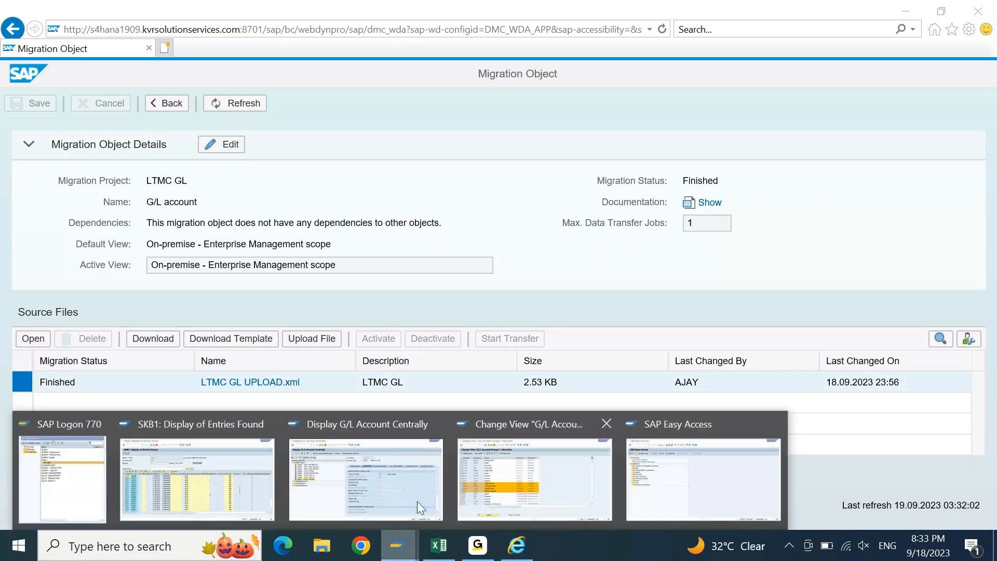
{"action": "left_click", "coordinate": [310, 473]}
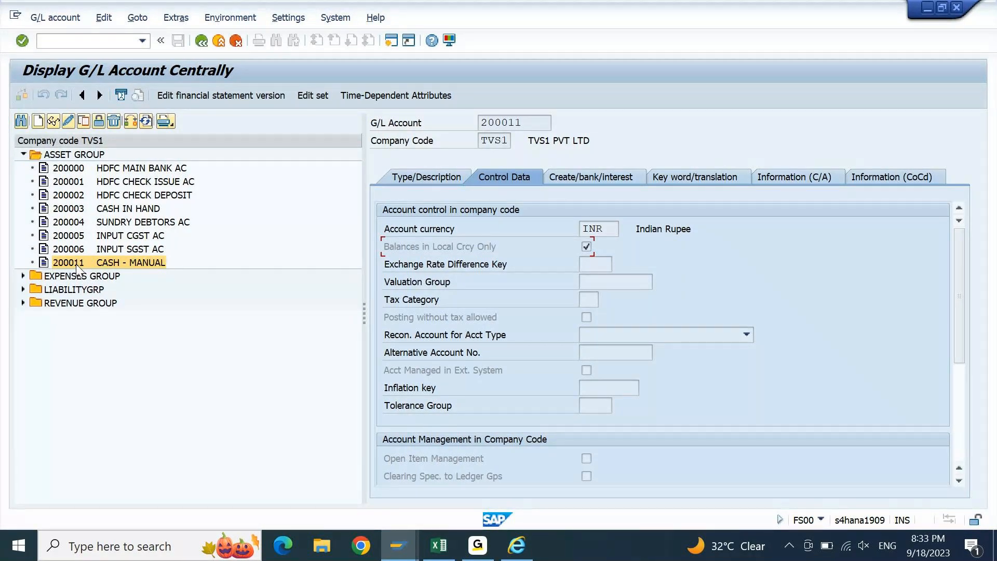
{"action": "left_click", "coordinate": [146, 122]}
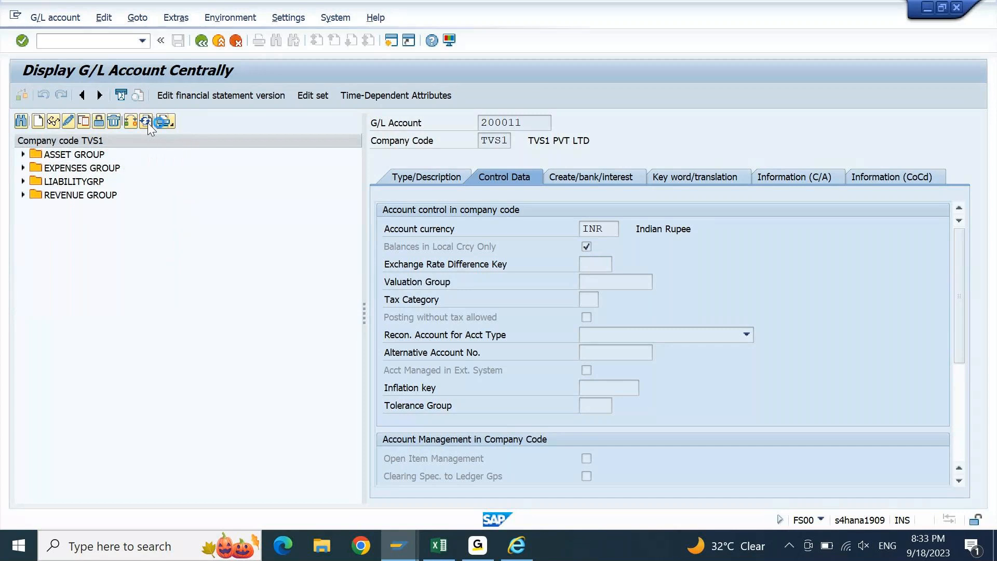
{"action": "left_click", "coordinate": [23, 155]}
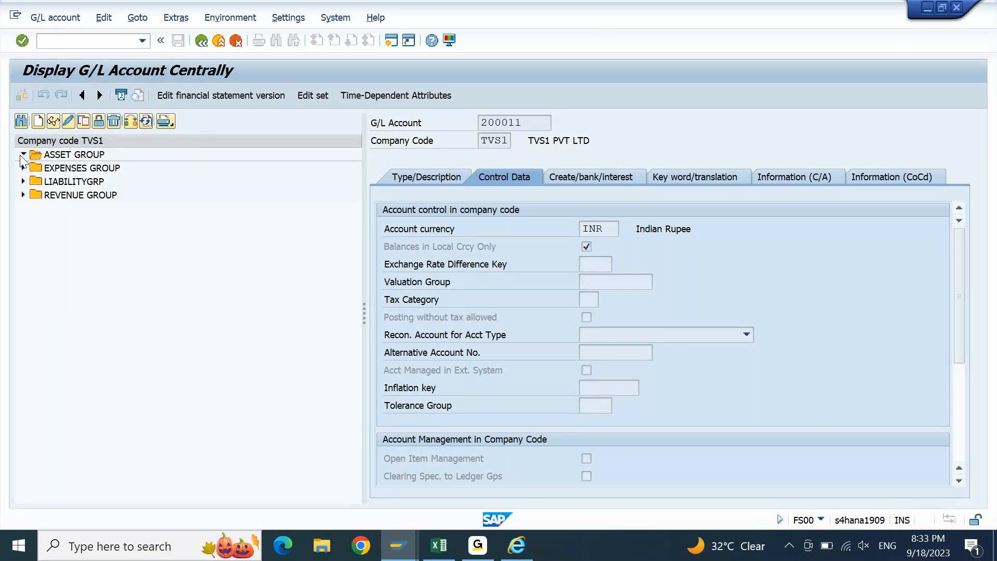
{"action": "left_click", "coordinate": [67, 278]}
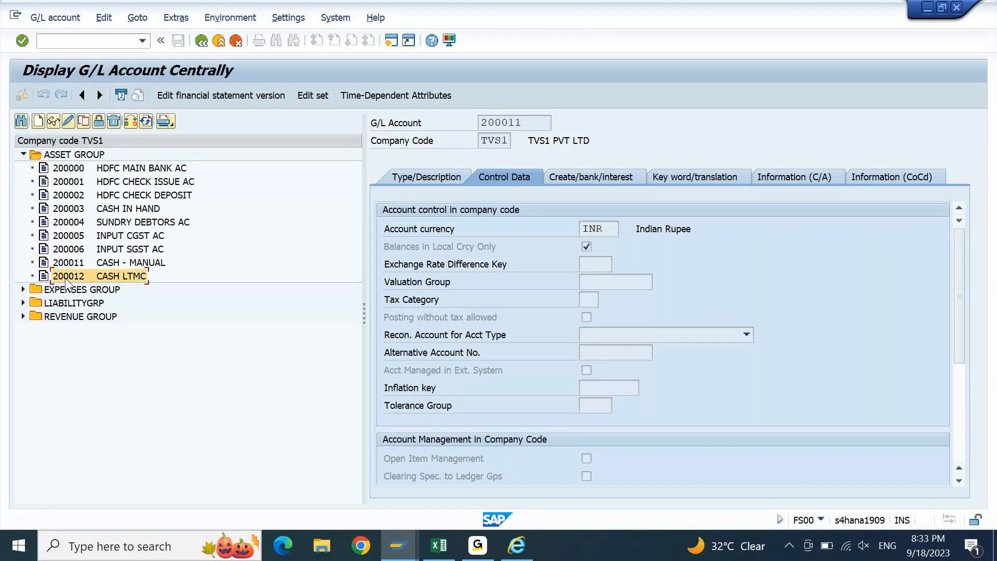
{"action": "left_click", "coordinate": [54, 123]}
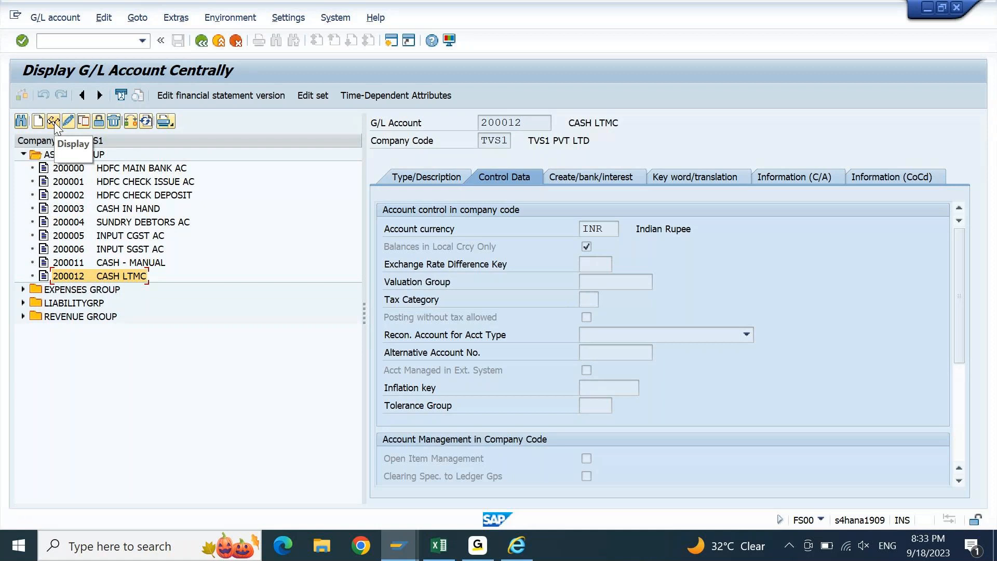
Step: Review the type and description, control data and create/bank/interest settings of account 200012
{"action": "left_click", "coordinate": [431, 176]}
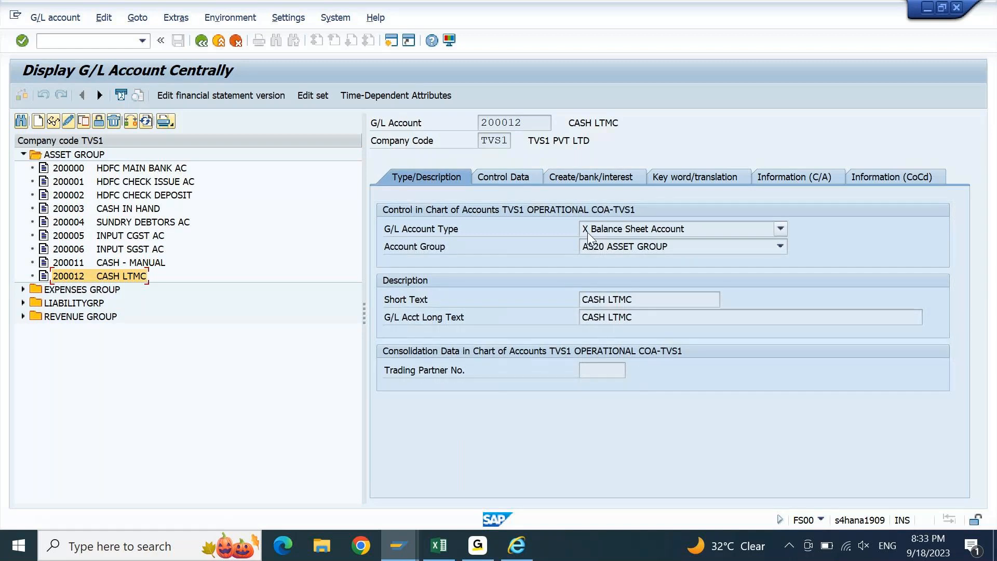
{"action": "left_click_drag", "start_coordinate": [633, 301], "coordinate": [569, 305]}
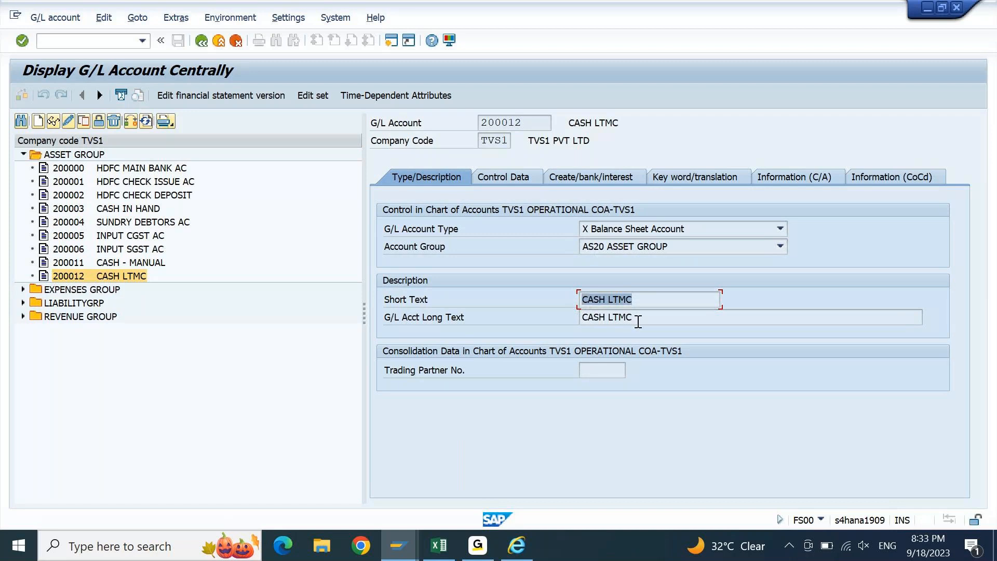
{"action": "left_click", "coordinate": [519, 174]}
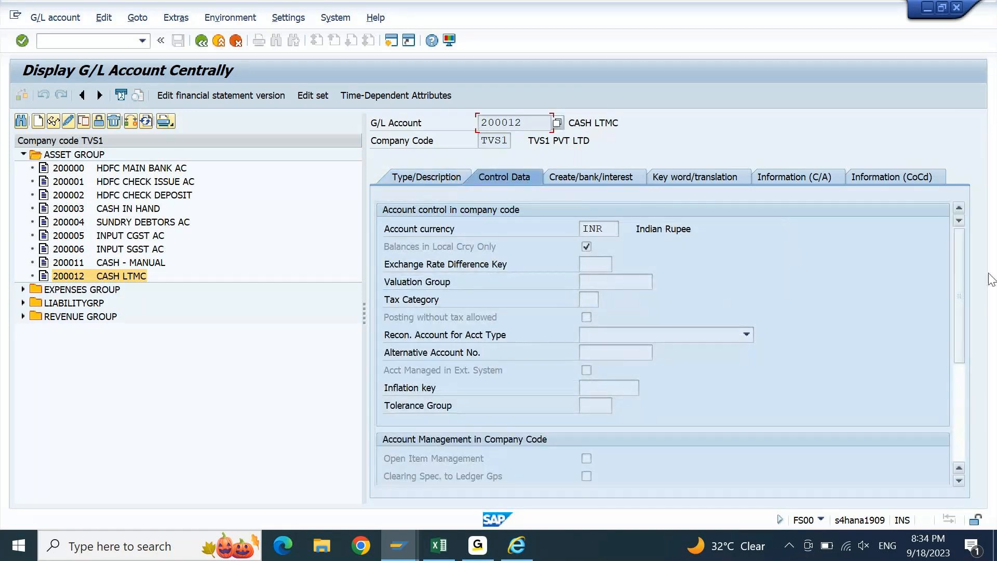
{"action": "left_click_drag", "start_coordinate": [959, 307], "coordinate": [953, 388]}
{"action": "left_click", "coordinate": [595, 181]}
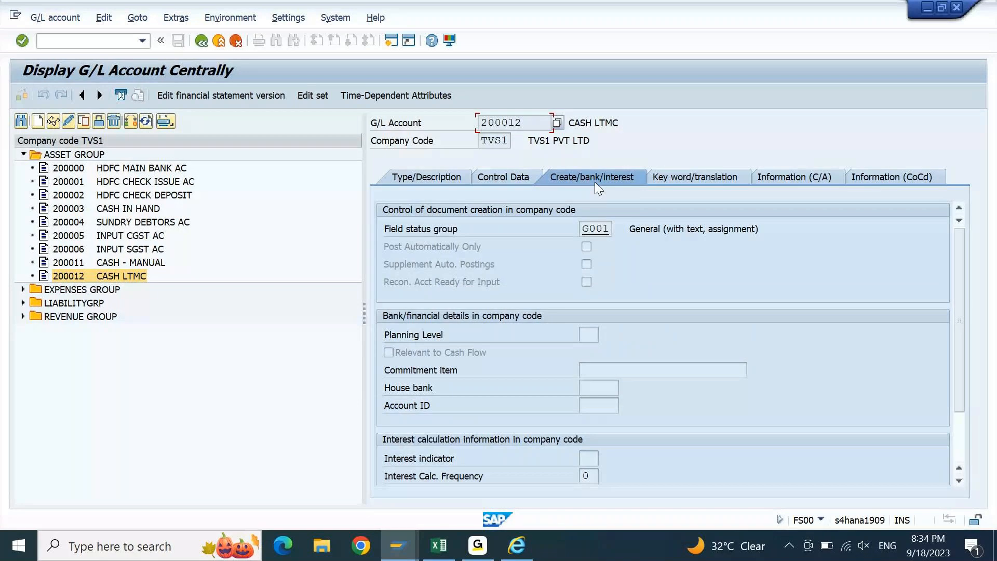
{"action": "key", "text": "alt+Tab"}
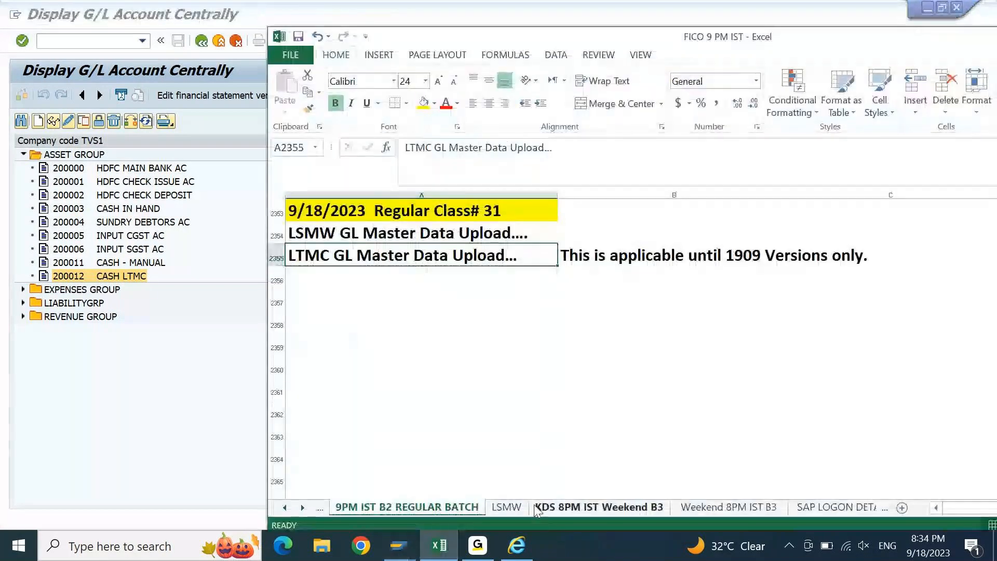
{"action": "left_click", "coordinate": [312, 55]}
{"action": "left_click", "coordinate": [139, 383]}
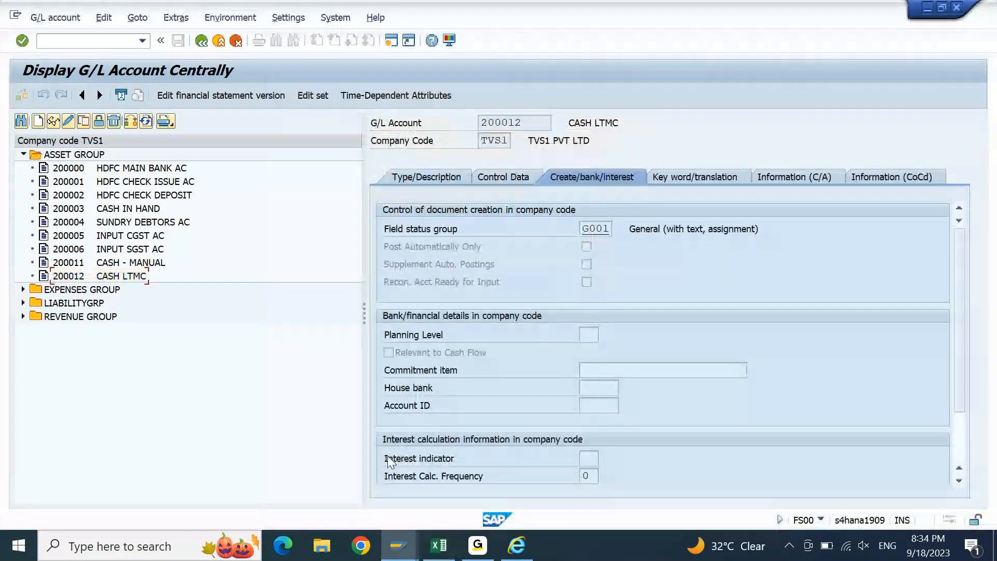
Step: Open the LTMC GL UPLOAD file from the desktop in Excel and check the source data in row 9 up to the long text
{"action": "key", "text": "super+d"}
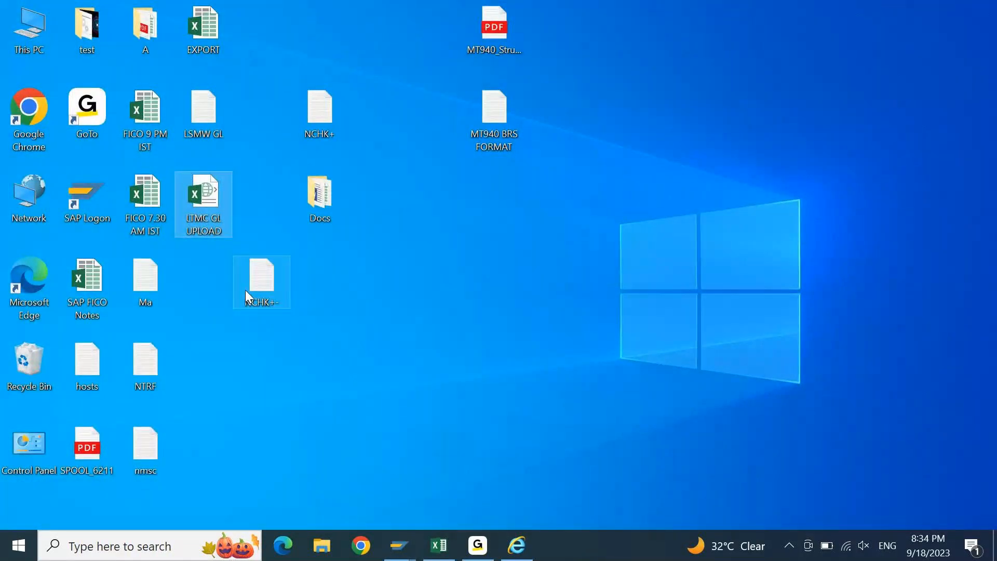
{"action": "double_click", "coordinate": [218, 213]}
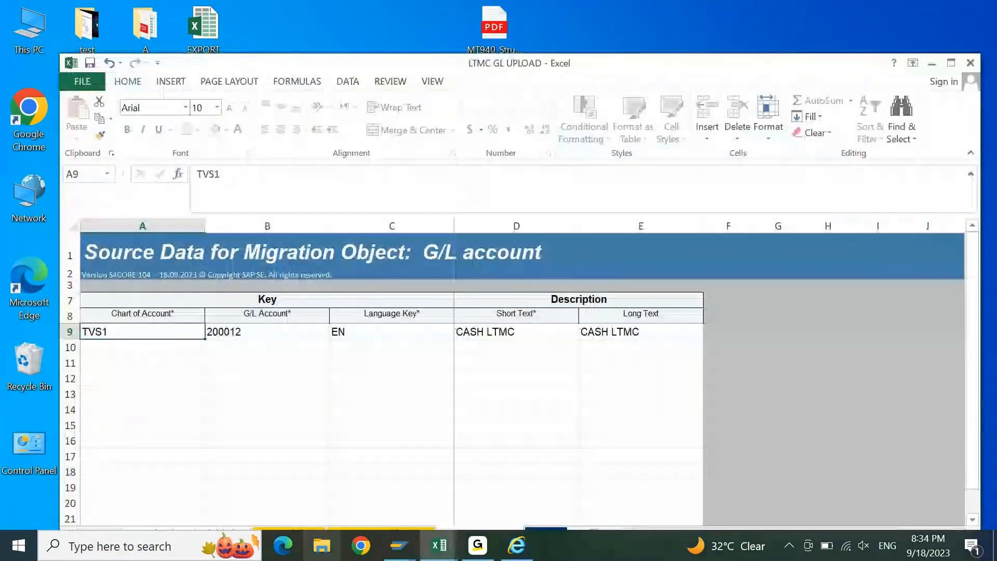
{"action": "key", "text": "Right"}
{"action": "key", "text": "Right"}
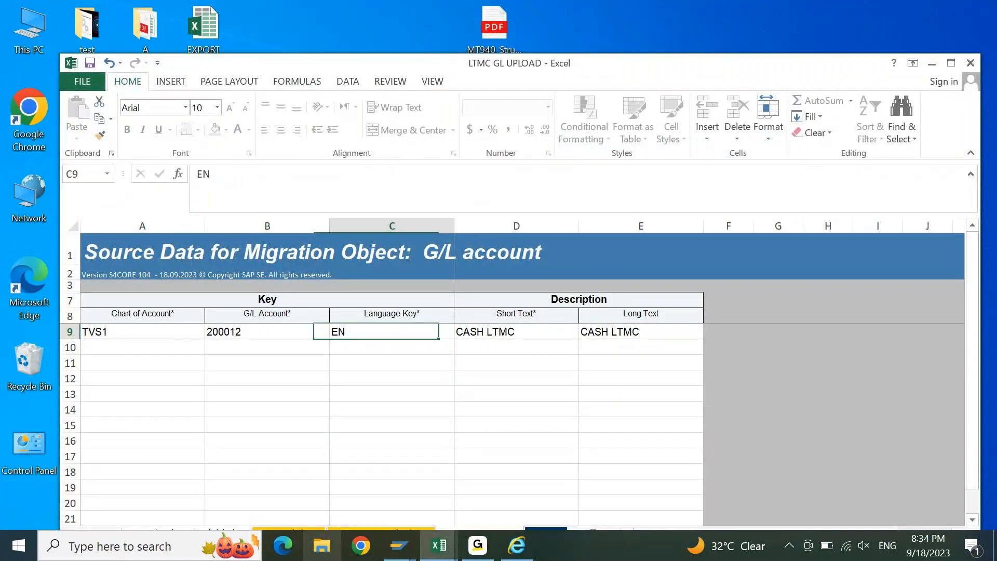
{"action": "key", "text": "Right"}
{"action": "key", "text": "Right"}
Step: Compare account 200012 CASH LTMC in SAP GUI with row 9 of the LTMC GL UPLOAD workbook in Excel, and close the workbook
{"action": "mouse_move", "coordinate": [399, 546]}
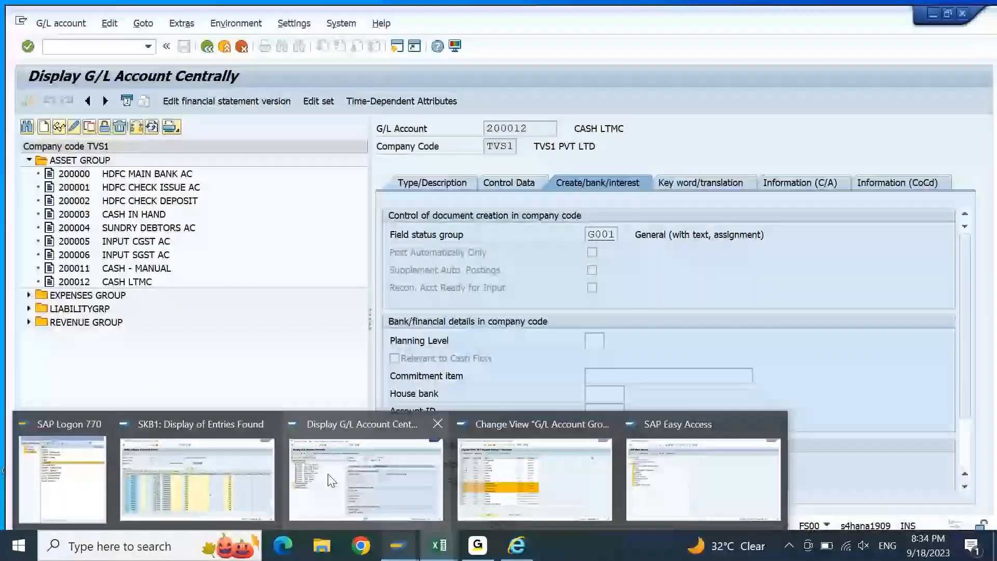
{"action": "left_click", "coordinate": [329, 480]}
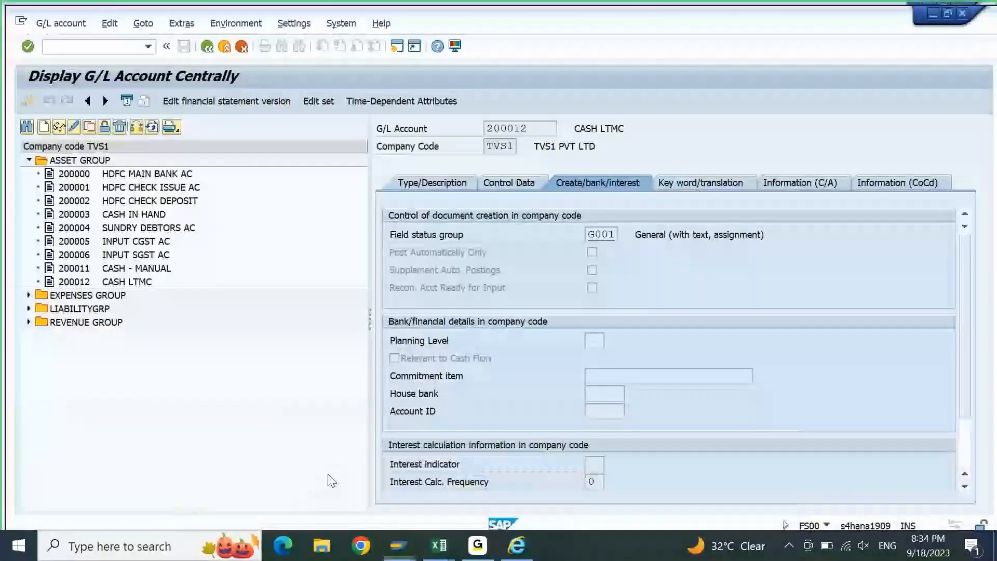
{"action": "left_click", "coordinate": [141, 278]}
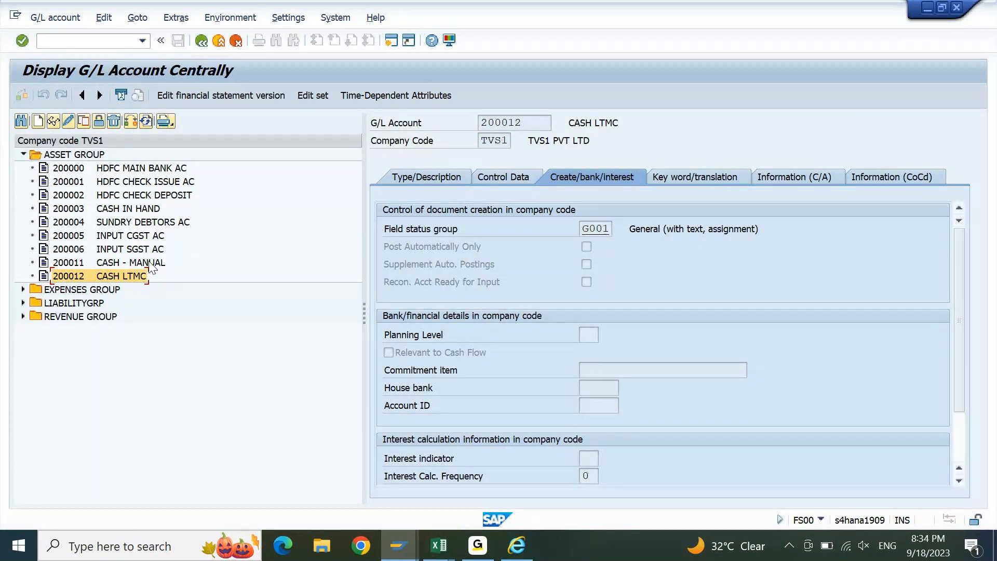
{"action": "left_click", "coordinate": [439, 546]}
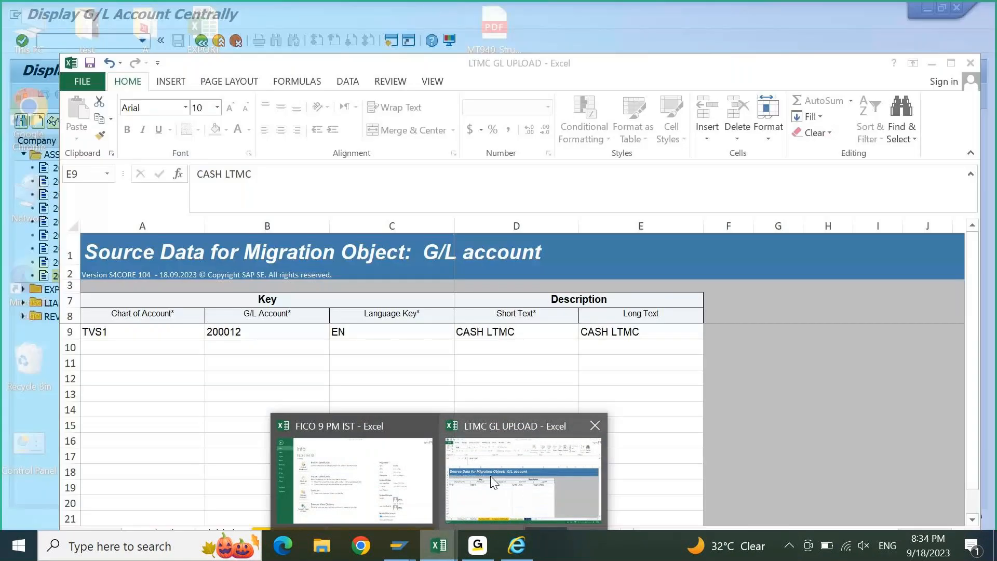
{"action": "left_click", "coordinate": [491, 477]}
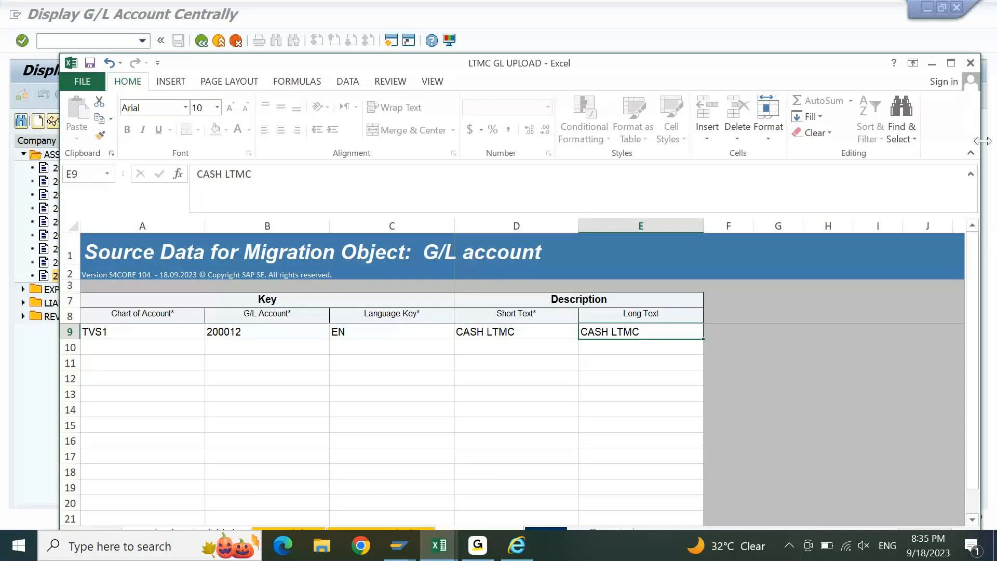
{"action": "left_click", "coordinate": [979, 33]}
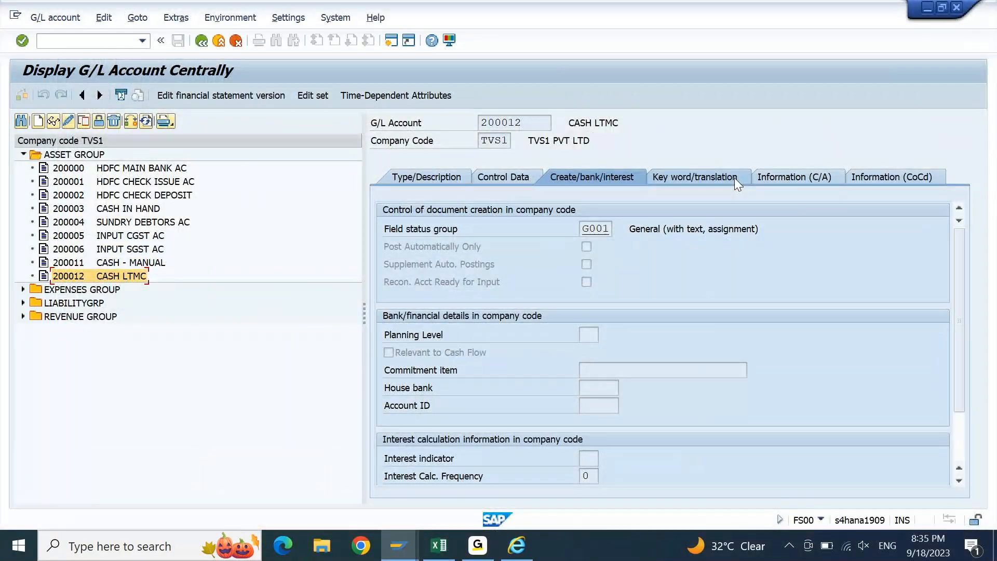
Step: End the SAP GUI sessions with /NEX and close the Migration Object window in Internet Explorer
{"action": "left_click", "coordinate": [123, 45]}
{"action": "type", "text": "/NEX"}
{"action": "key", "text": "Return"}
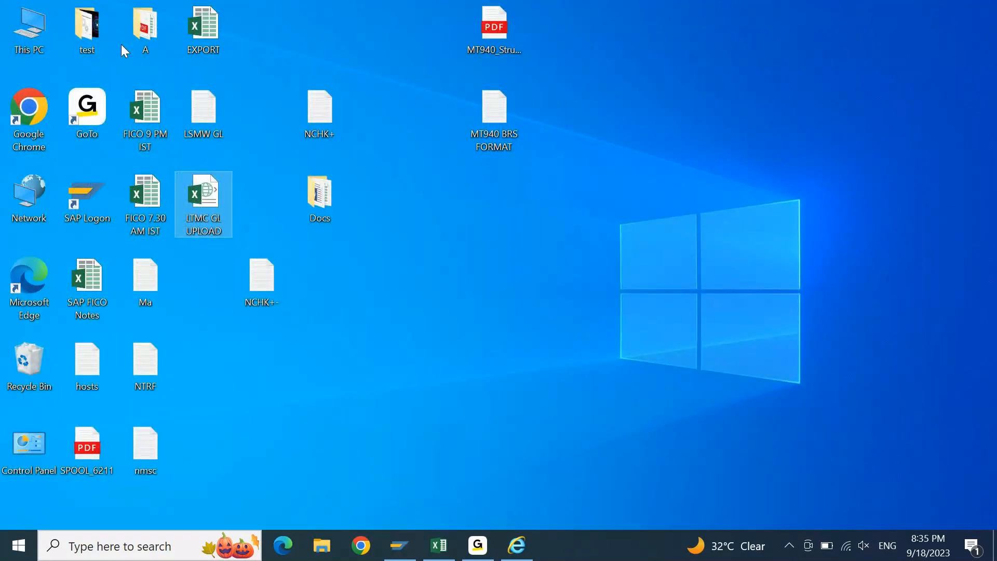
{"action": "left_click", "coordinate": [516, 550]}
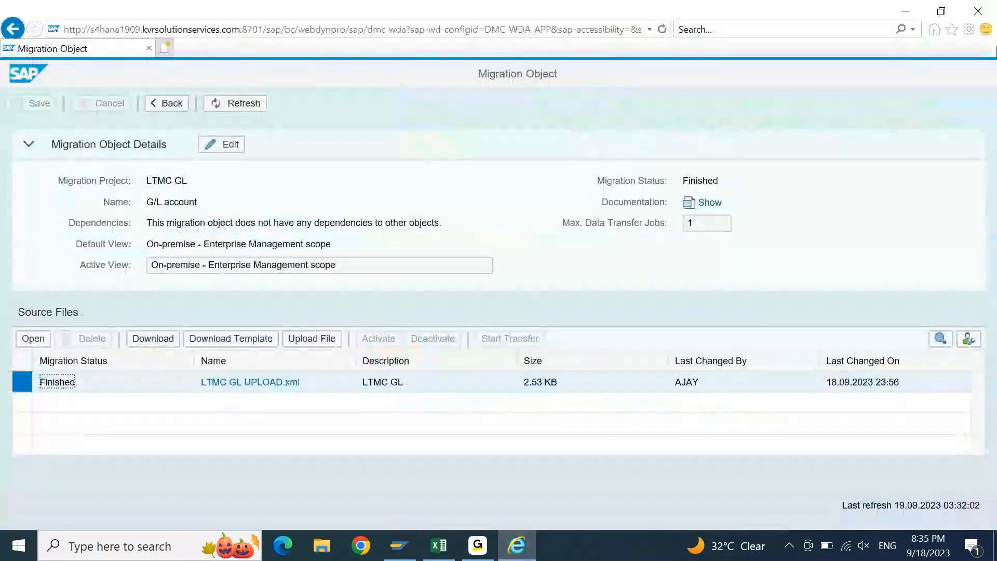
{"action": "left_click", "coordinate": [991, 20]}
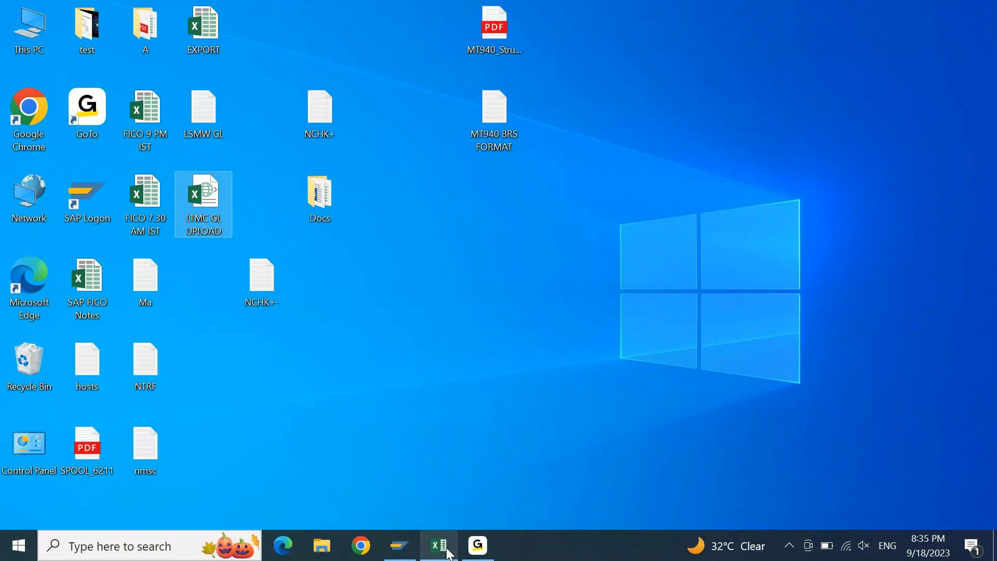
Step: Log on to the S4HANA 2022 system from SAP Logon with the user name and account password
{"action": "left_click", "coordinate": [410, 553]}
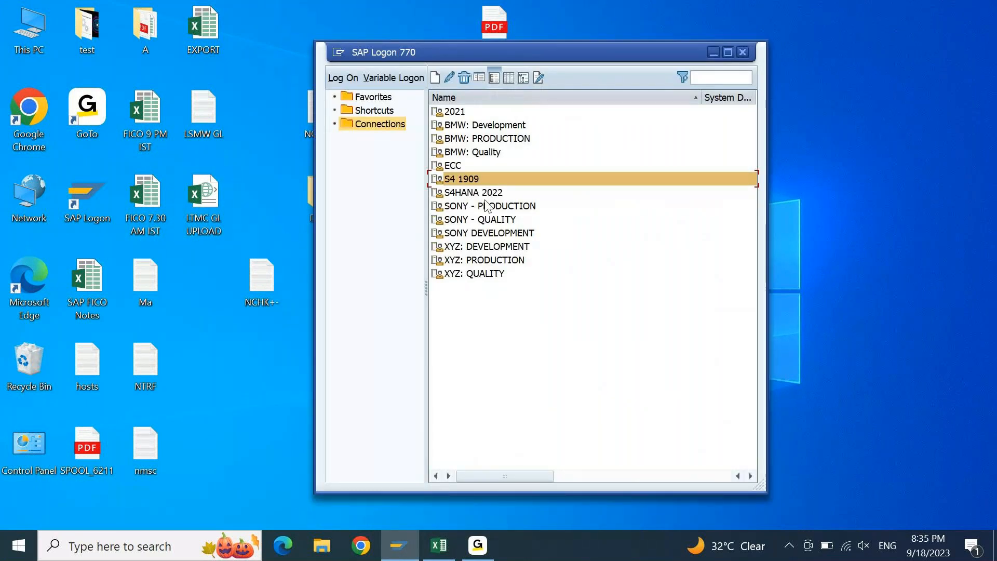
{"action": "left_click", "coordinate": [480, 193]}
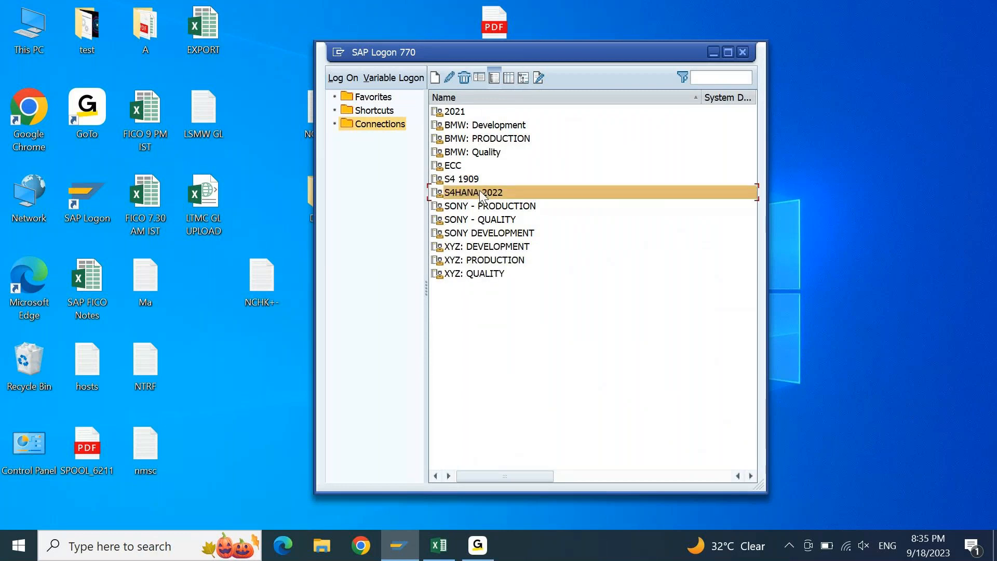
{"action": "double_click", "coordinate": [479, 192]}
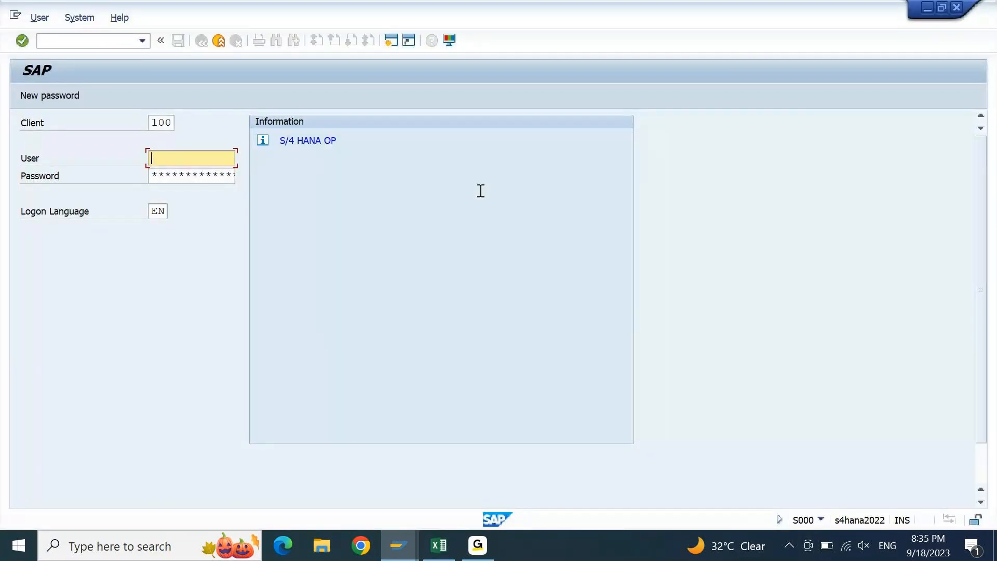
{"action": "type", "text": "ajay"}
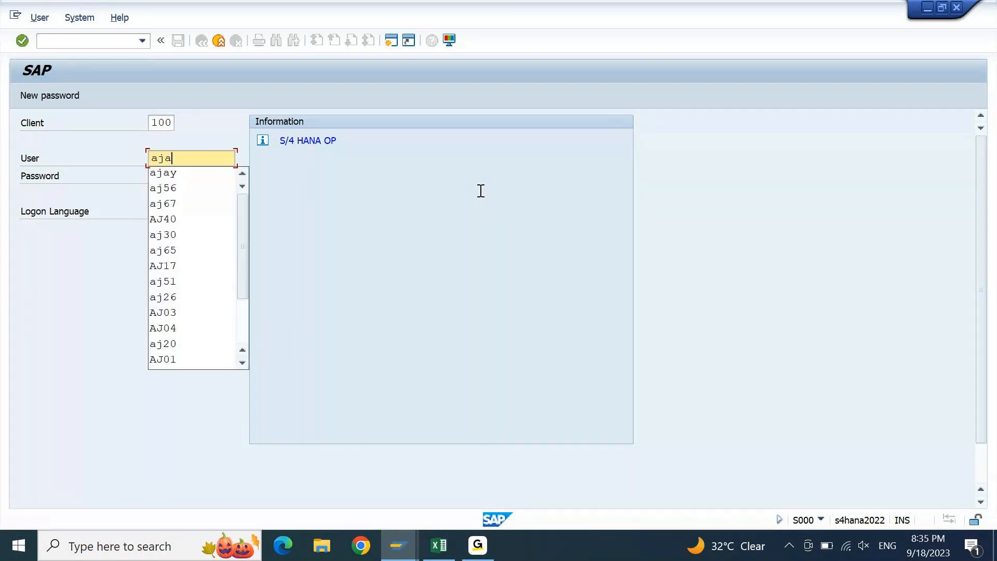
{"action": "key", "text": "Tab"}
{"action": "type", "text": "********"}
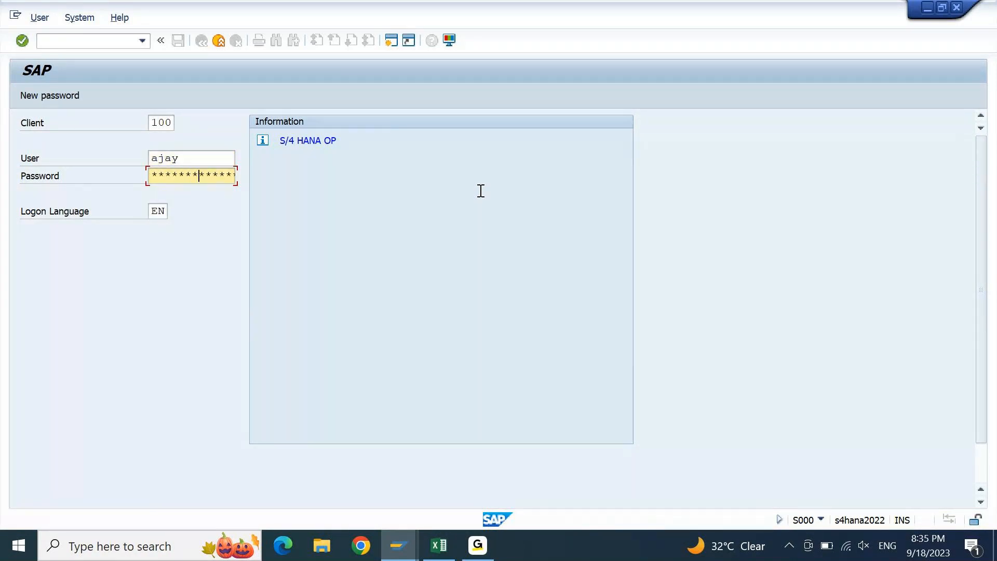
{"action": "key", "text": "Return"}
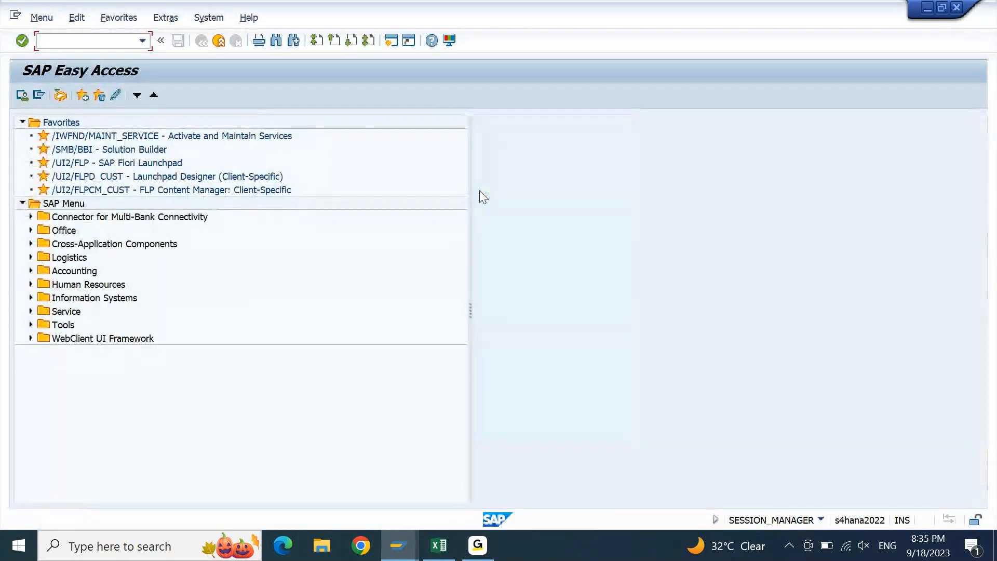
Step: Try to open transaction LTMC, continuing past the browser's security certificate warning, and close the browser window
{"action": "type", "text": "LTMC"}
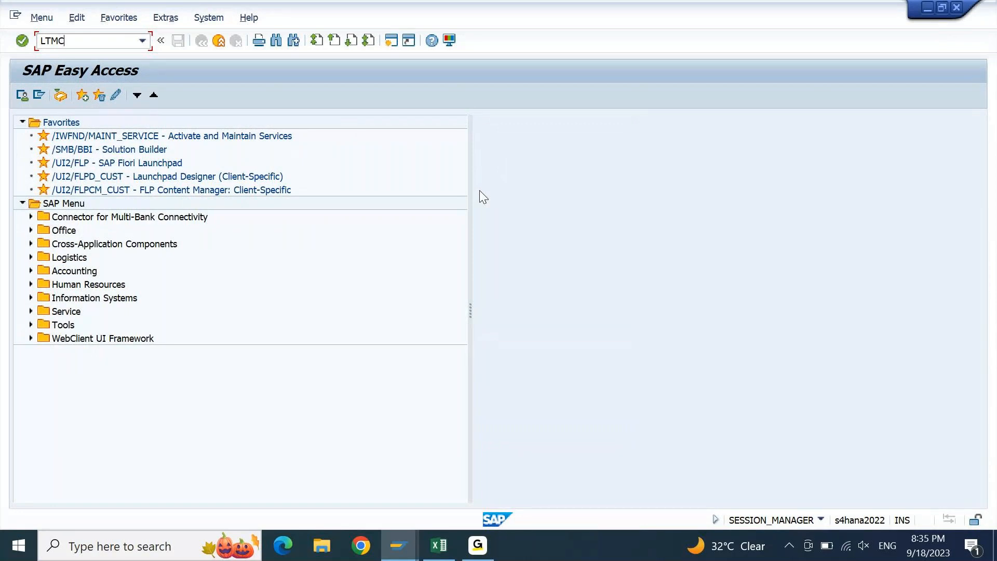
{"action": "key", "text": "Return"}
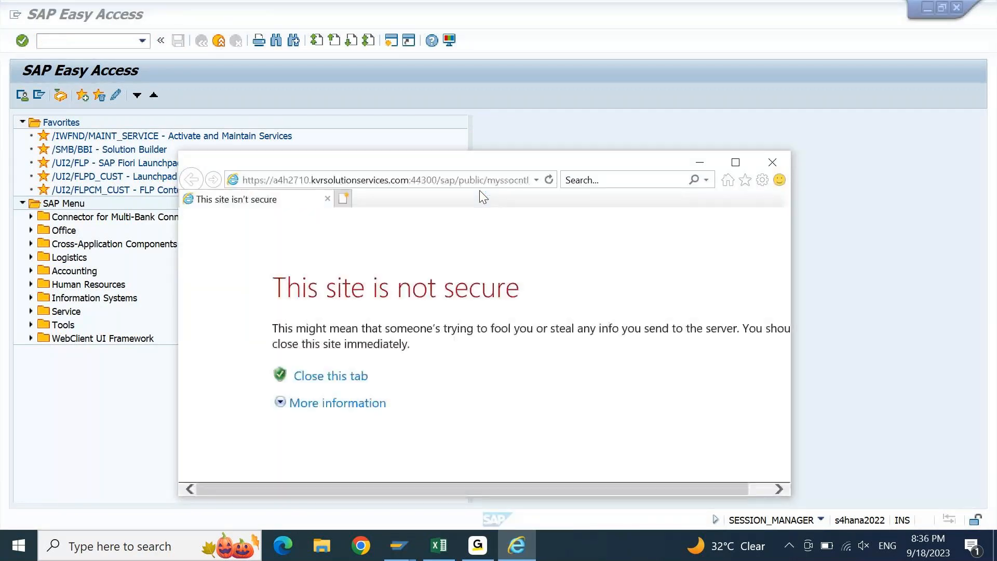
{"action": "left_click", "coordinate": [360, 407]}
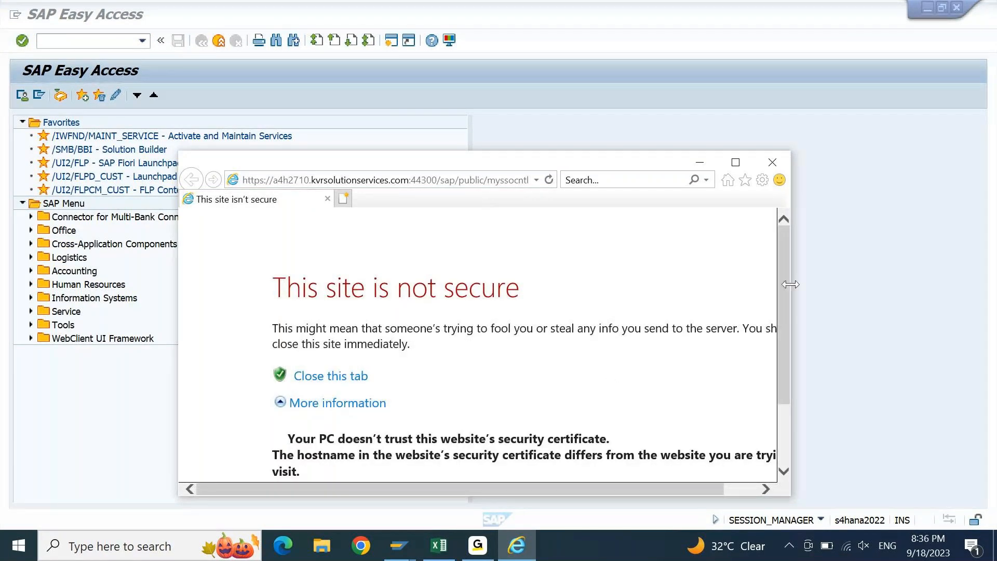
{"action": "scroll", "coordinate": [609, 383], "scroll_direction": "down", "scroll_amount": 2}
{"action": "left_click", "coordinate": [493, 456]}
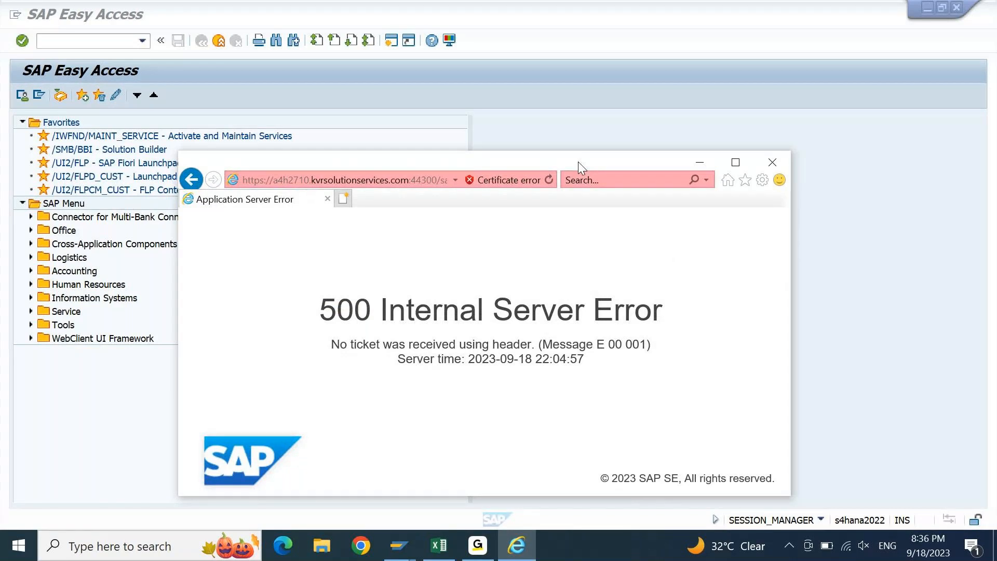
{"action": "left_click_drag", "start_coordinate": [578, 161], "coordinate": [615, 91]}
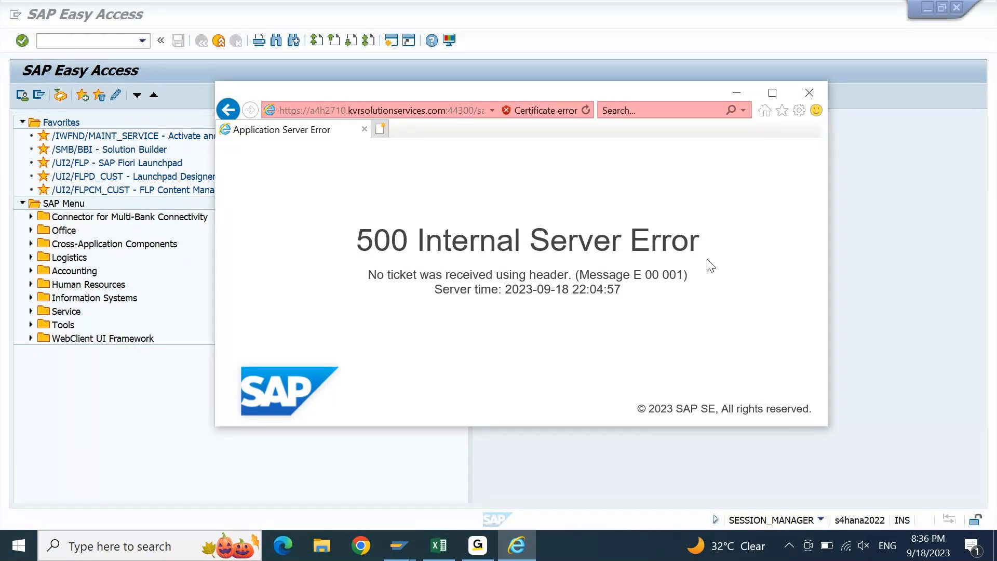
{"action": "left_click", "coordinate": [809, 93]}
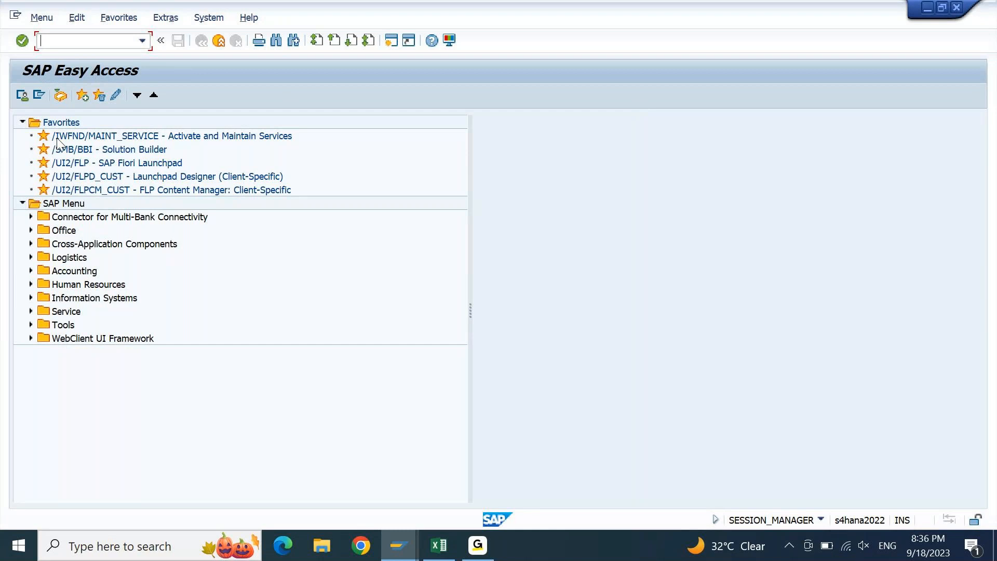
Step: Open the SAP Fiori Launchpad from the Favorites, and close the extra Microsoft Edge tab and the mobile app promotion
{"action": "left_click", "coordinate": [119, 165]}
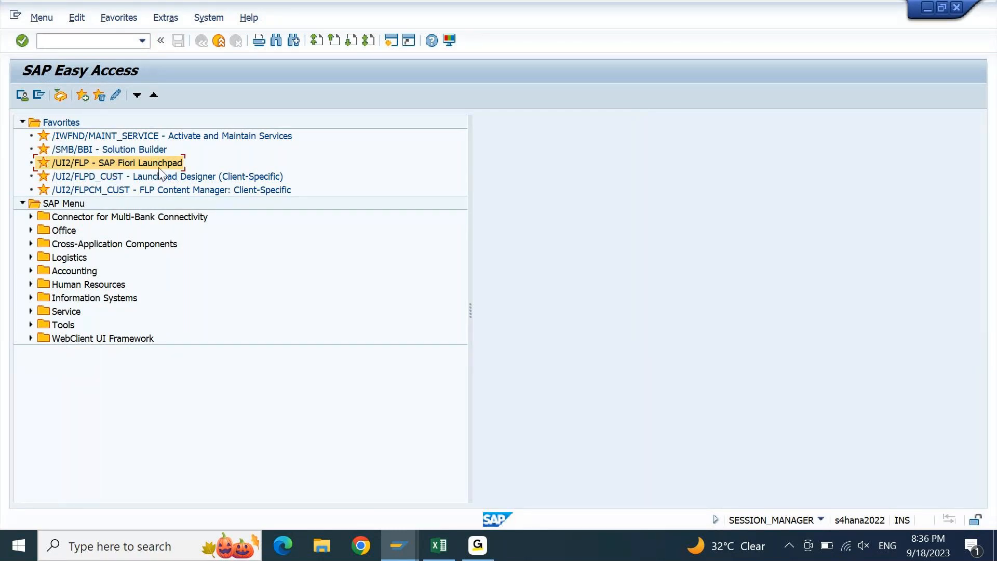
{"action": "double_click", "coordinate": [89, 167]}
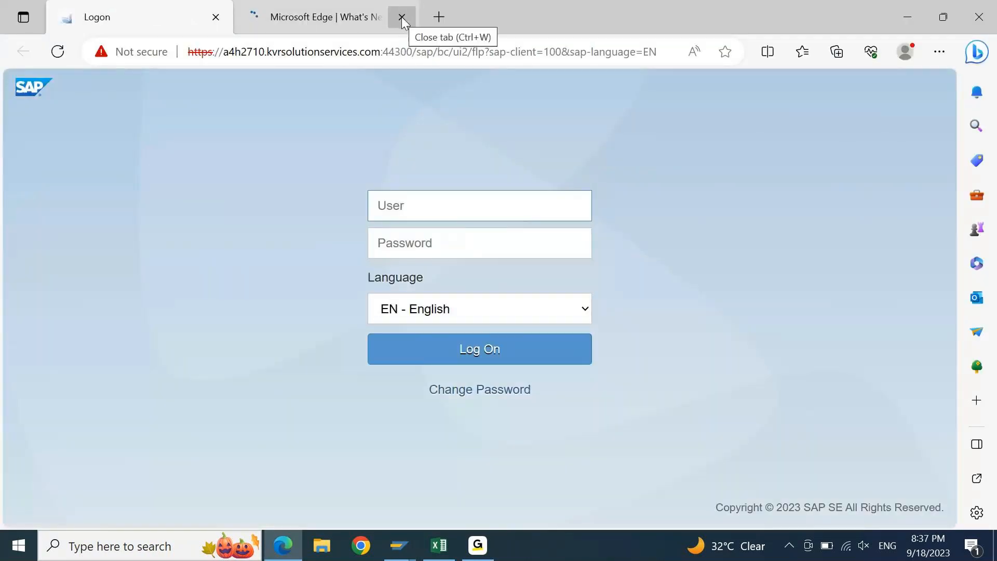
{"action": "left_click", "coordinate": [402, 17]}
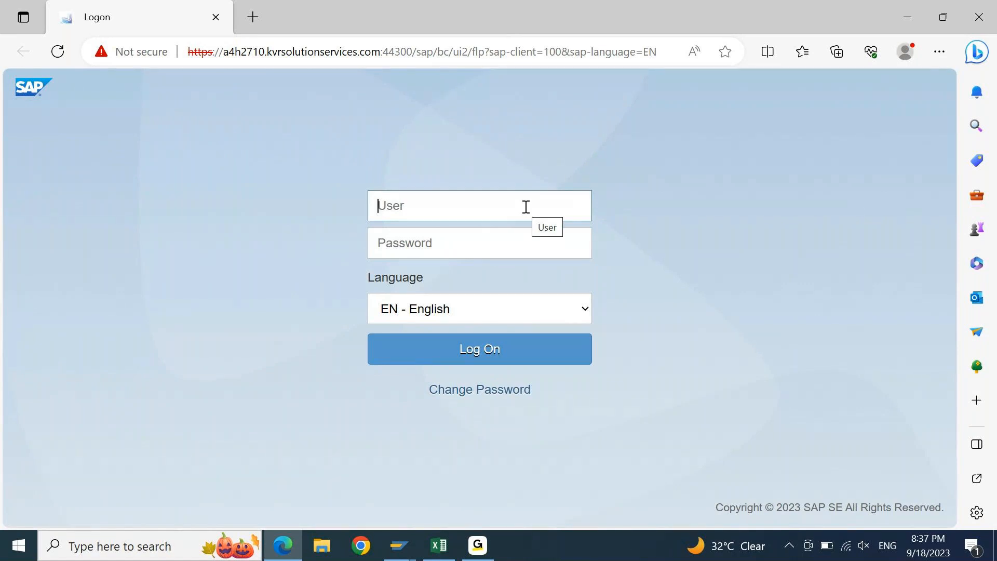
{"action": "key", "text": "ctrl+d"}
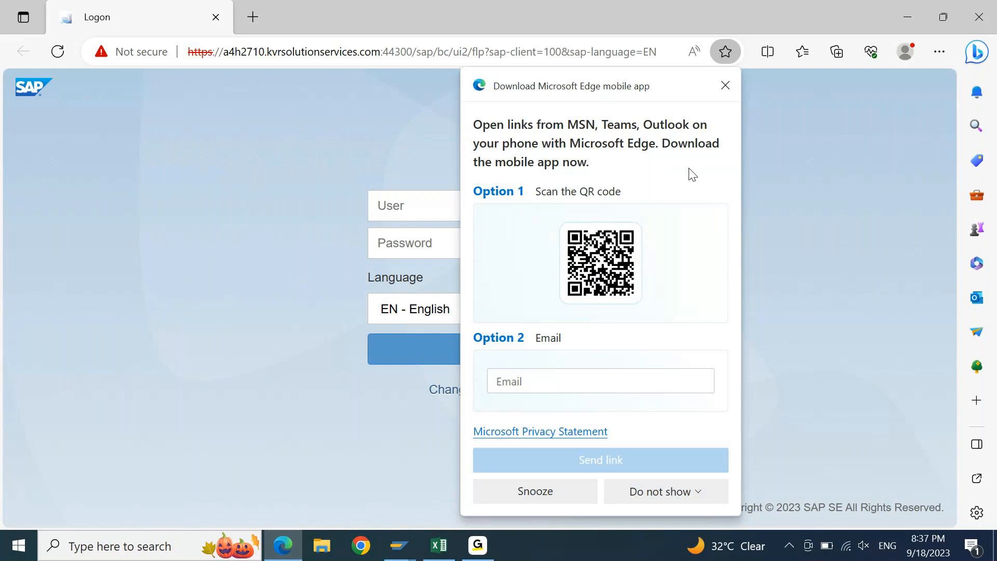
{"action": "left_click", "coordinate": [725, 85]}
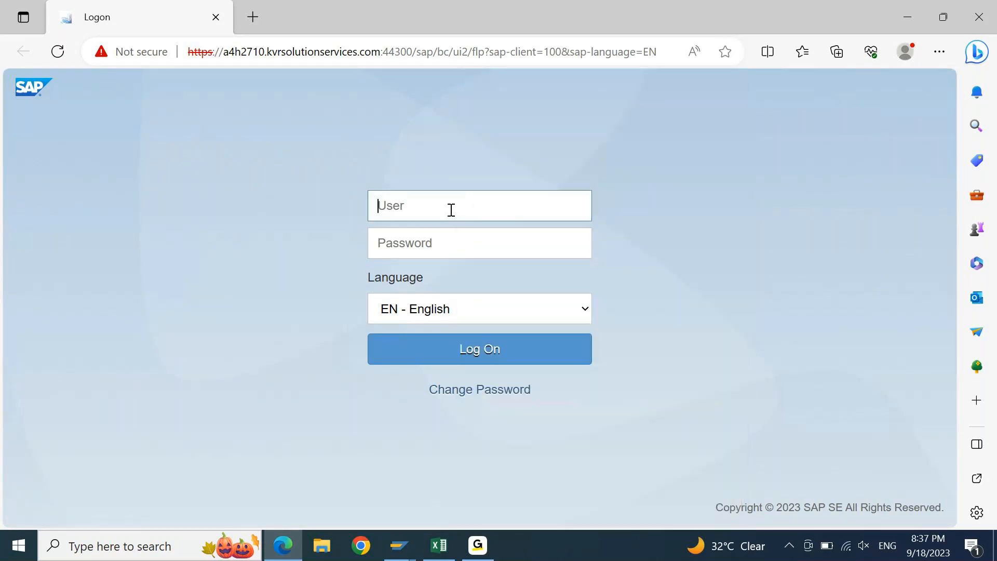
Step: Log on to the SAP Fiori Launchpad with the user name and account password, keeping the language English
{"action": "type", "text": "ajay"}
{"action": "key", "text": "Tab"}
{"action": "type", "text": "******"}
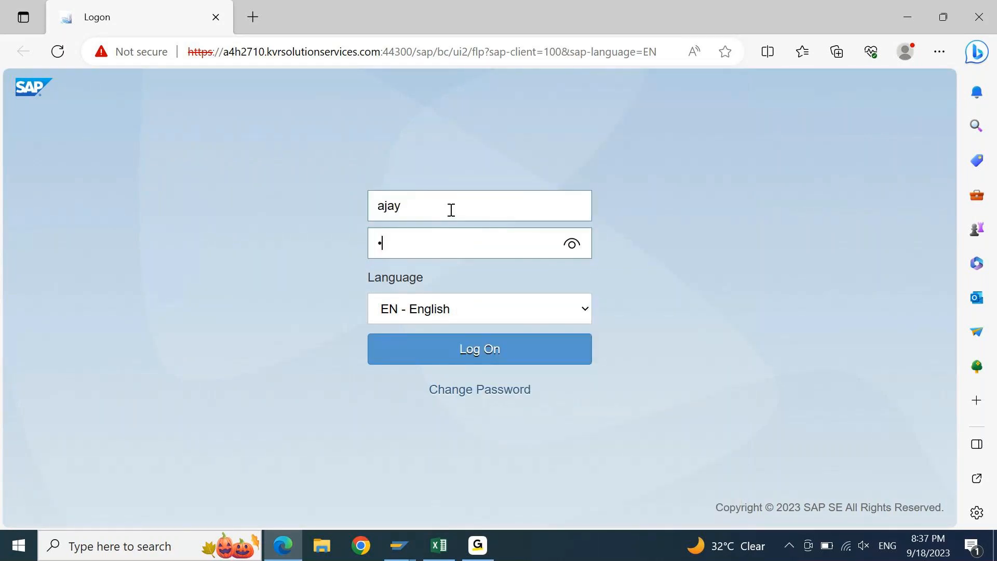
{"action": "type", "text": "****"}
{"action": "left_click", "coordinate": [435, 349]}
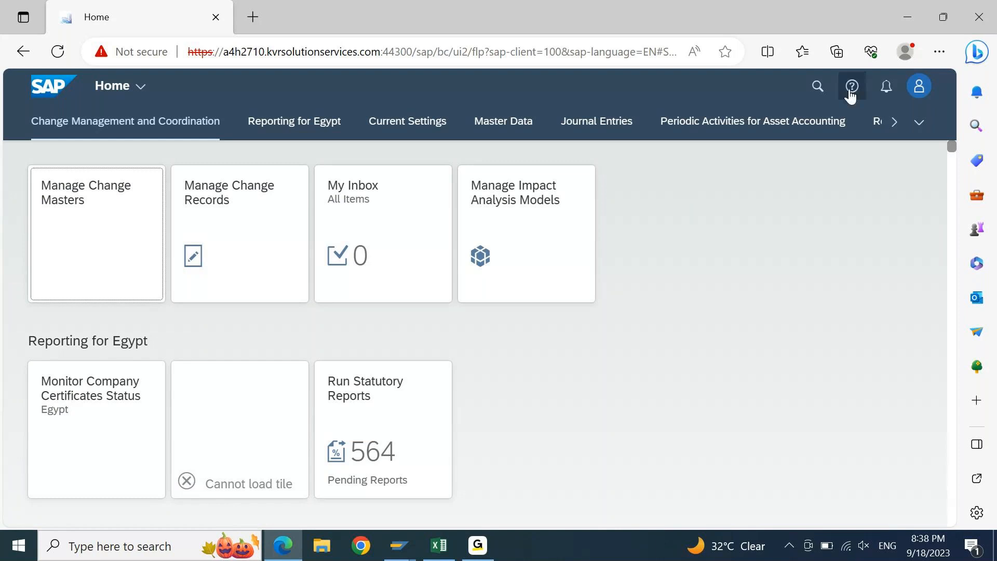
Step: Search all launchpad content for "migrate your data"
{"action": "left_click", "coordinate": [817, 88]}
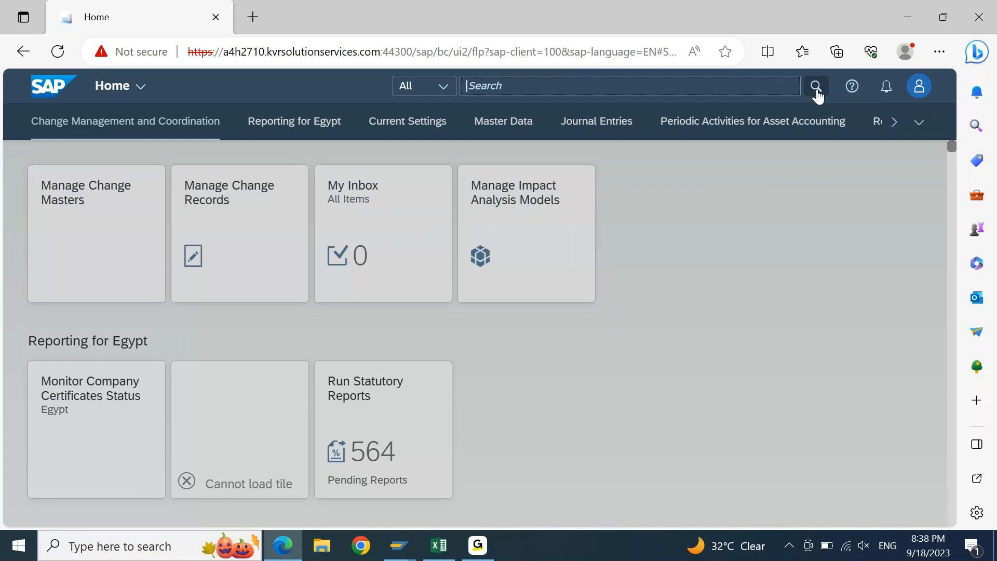
{"action": "type", "text": "migrate "}
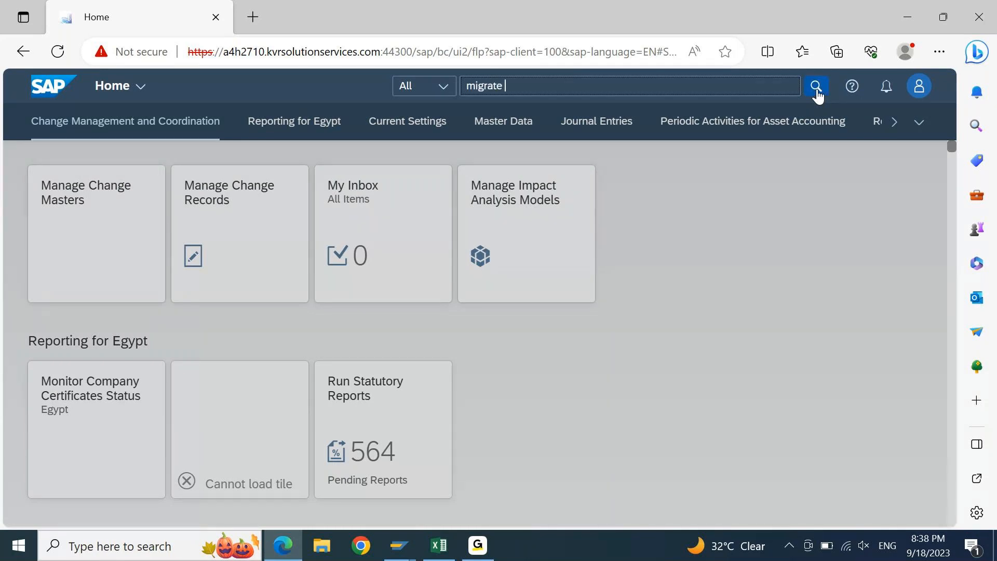
{"action": "type", "text": "your data"}
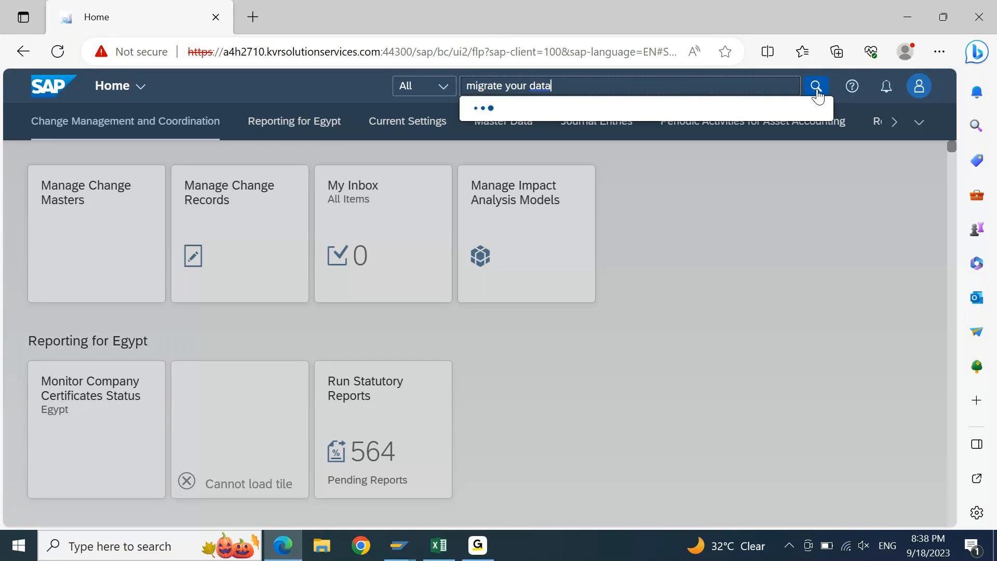
{"action": "left_click", "coordinate": [816, 86]}
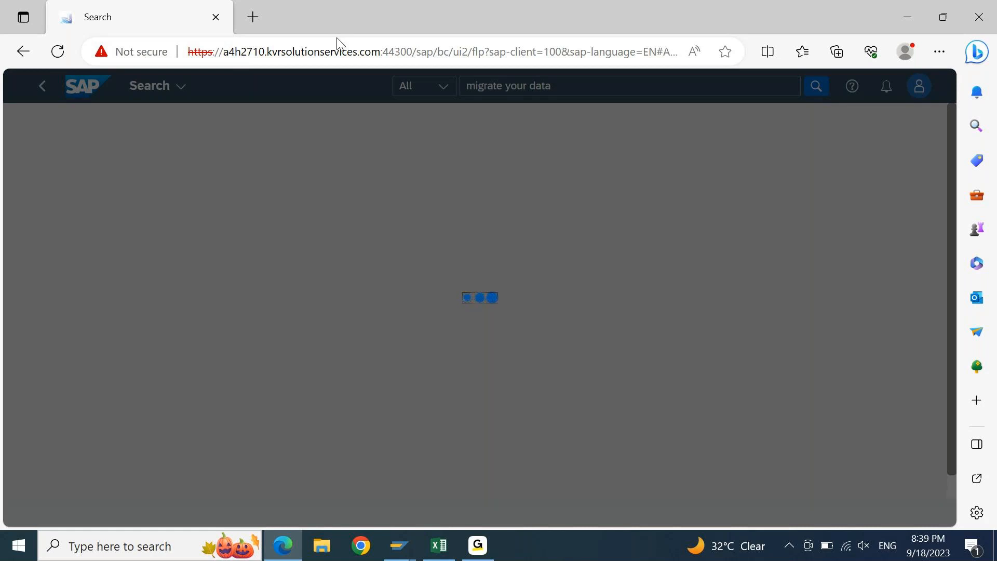
Step: Duplicate the launchpad search page in a second browser tab and return to the original one
{"action": "right_click", "coordinate": [107, 19]}
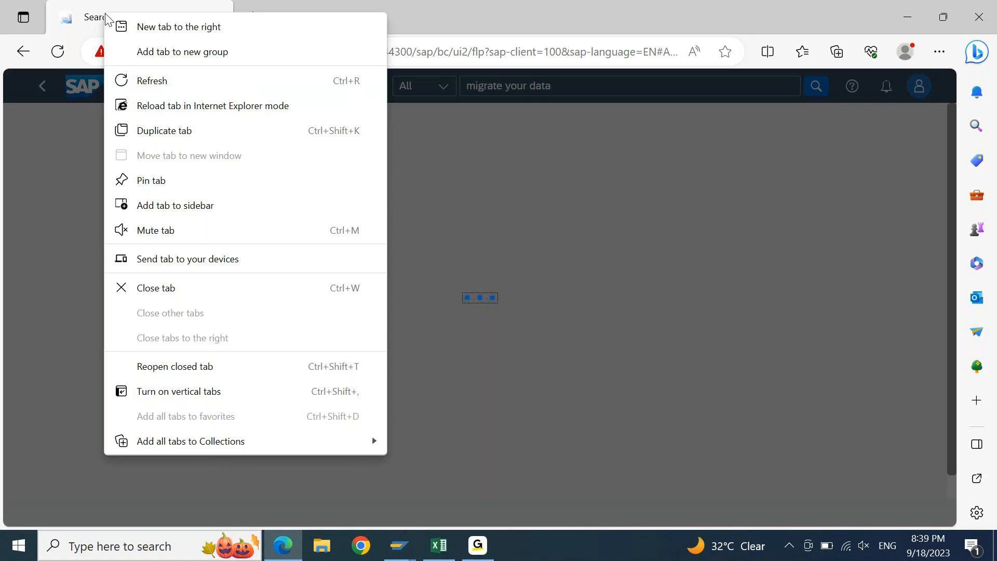
{"action": "left_click", "coordinate": [155, 133]}
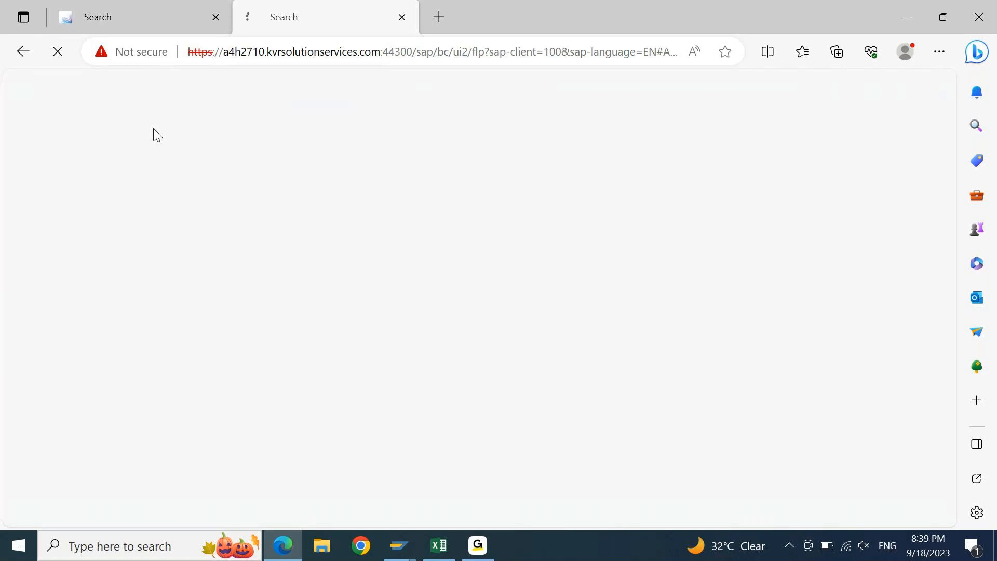
{"action": "left_click", "coordinate": [170, 20]}
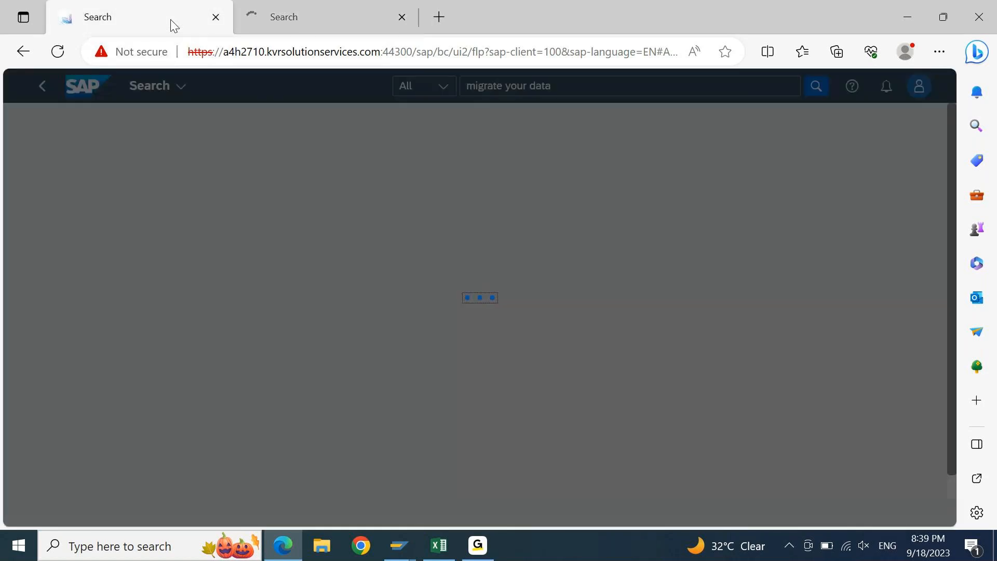
{"action": "left_click", "coordinate": [322, 20]}
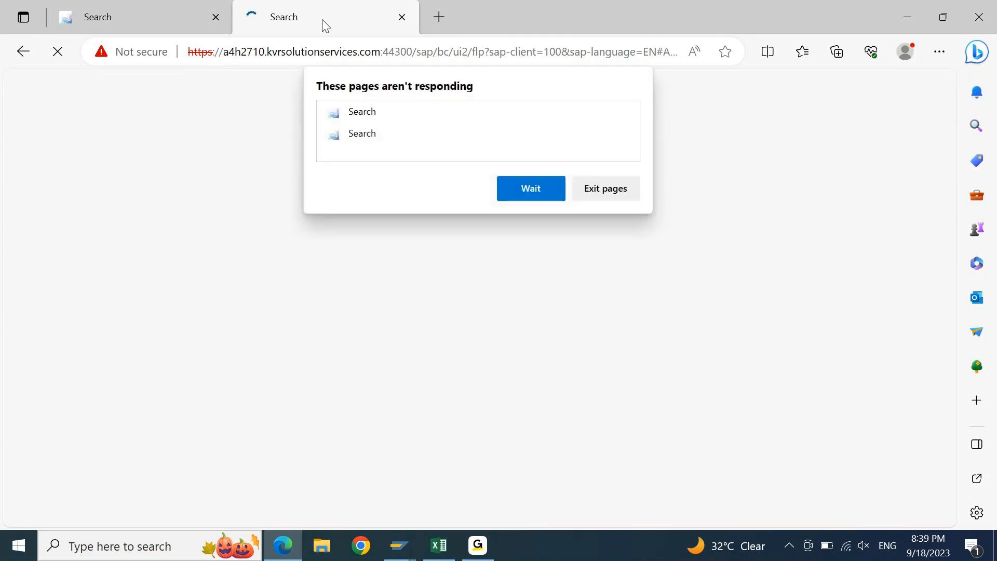
{"action": "left_click", "coordinate": [526, 189]}
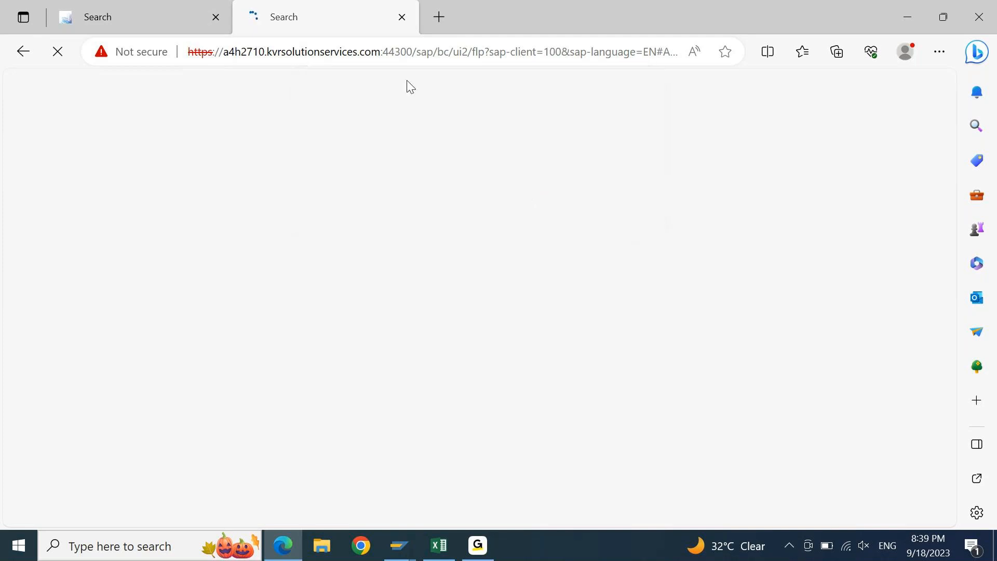
{"action": "left_click", "coordinate": [173, 8]}
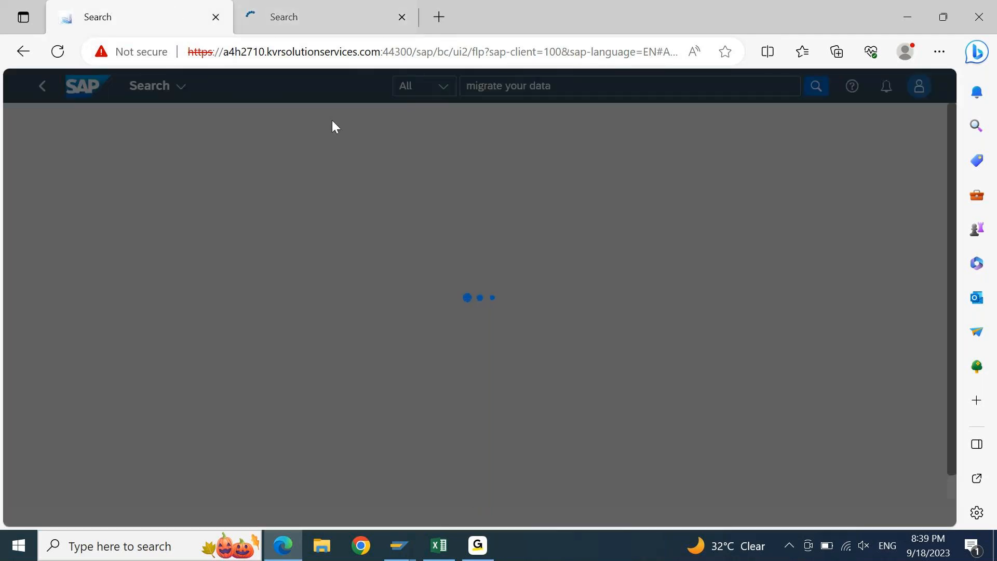
{"action": "left_click", "coordinate": [400, 554]}
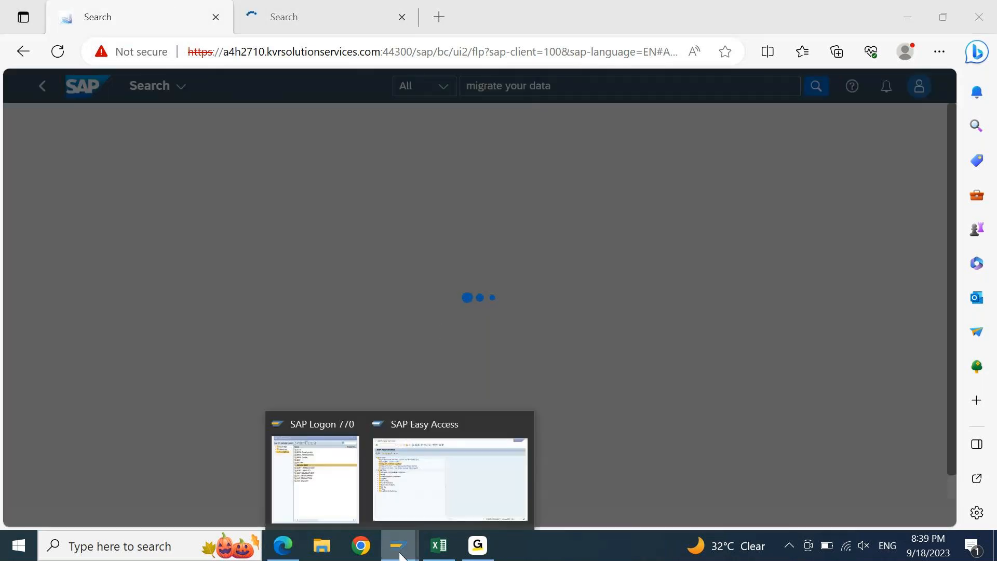
{"action": "left_click", "coordinate": [390, 512]}
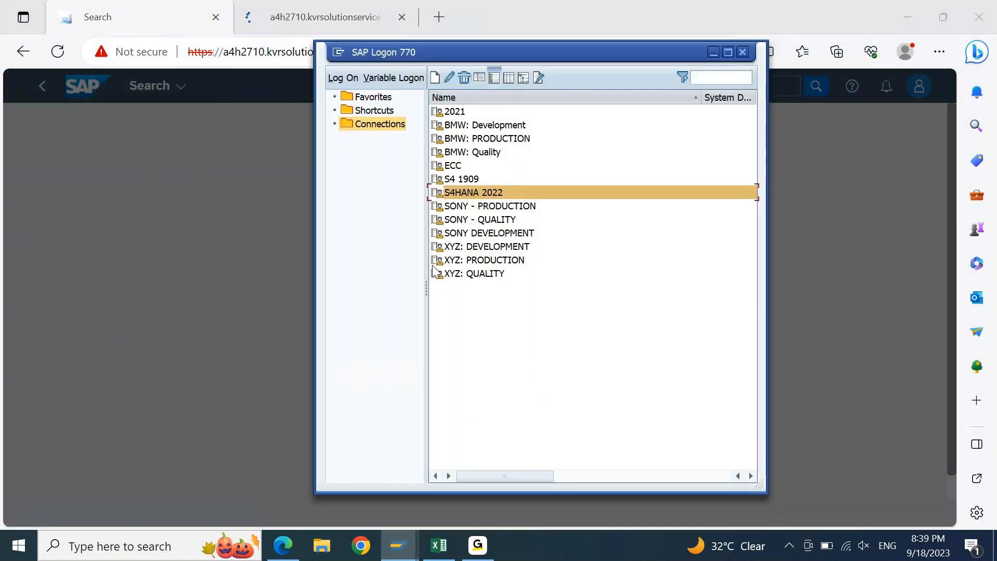
{"action": "double_click", "coordinate": [474, 192]}
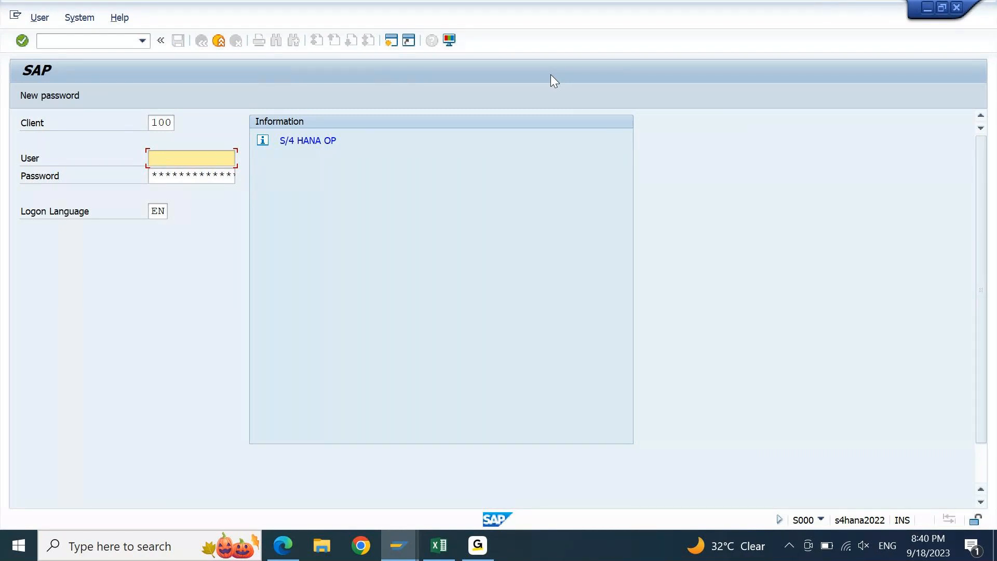
{"action": "left_click", "coordinate": [958, 6]}
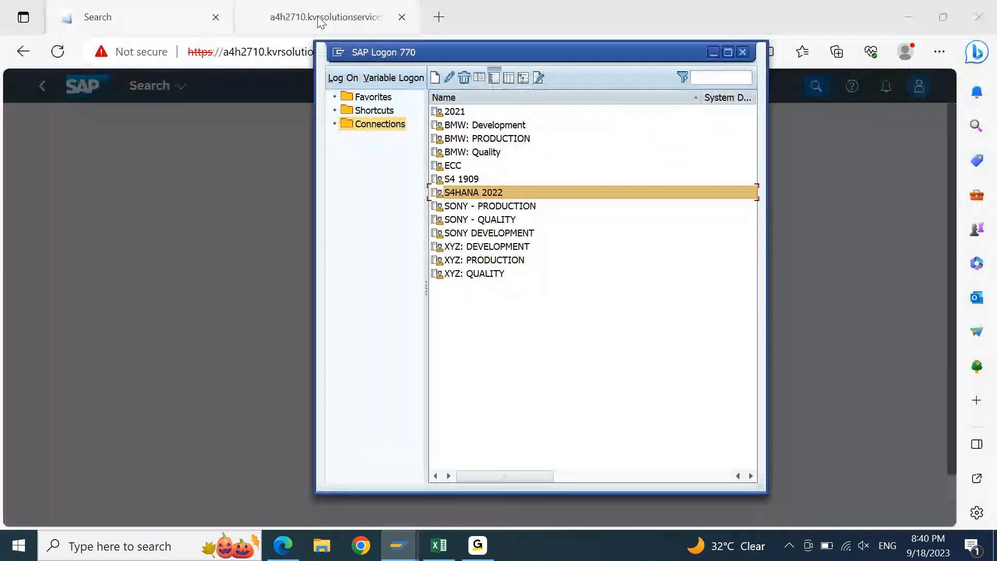
Step: Try to reload the original launchpad search page, and close the Microsoft Edge window
{"action": "left_click", "coordinate": [319, 17]}
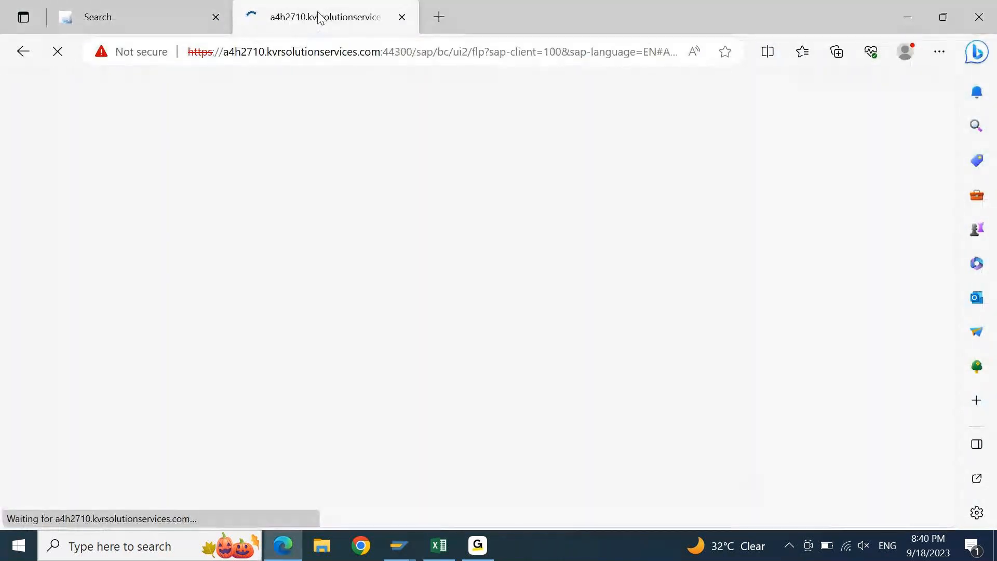
{"action": "left_click", "coordinate": [184, 9]}
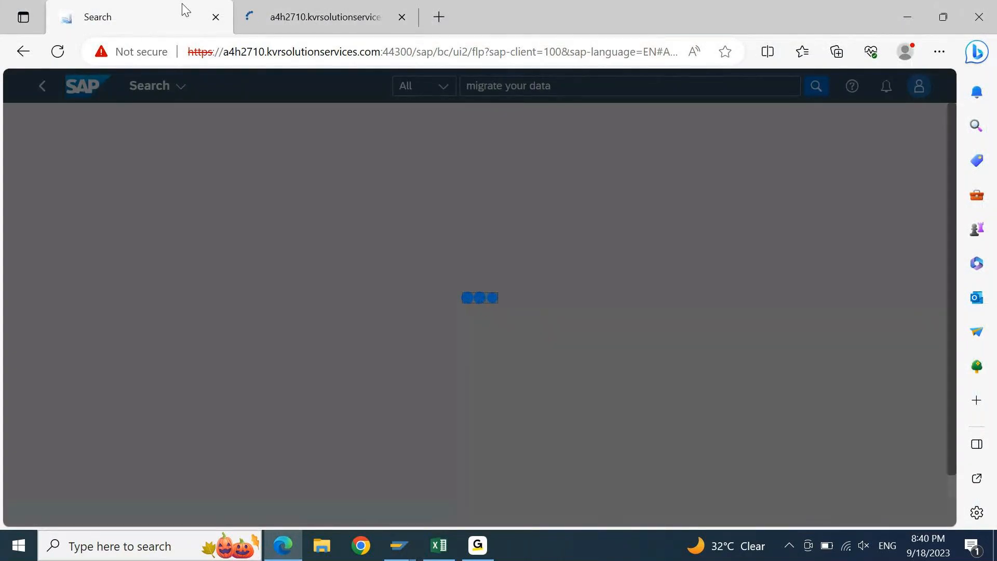
{"action": "left_click", "coordinate": [566, 58]}
{"action": "key", "text": "Return"}
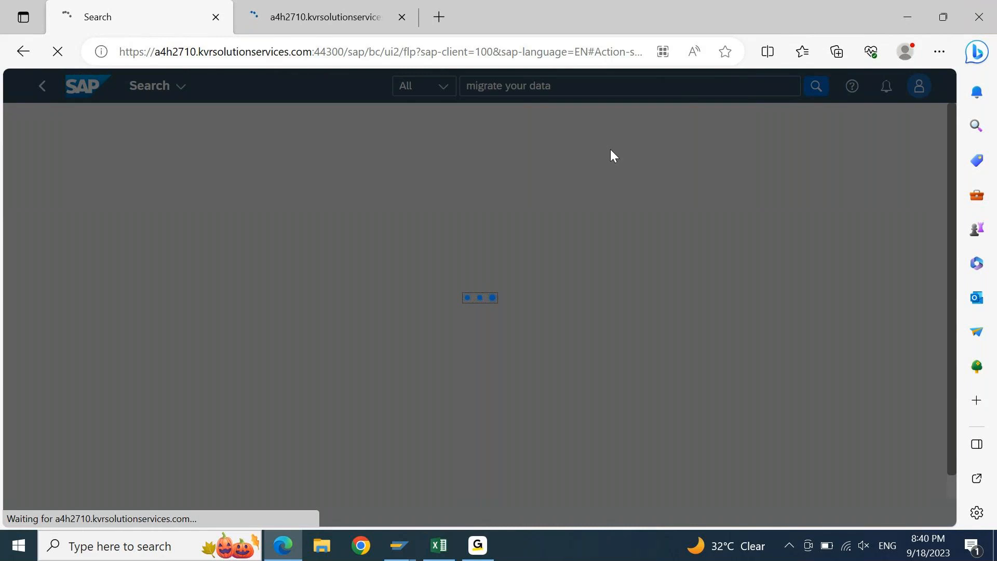
{"action": "left_click", "coordinate": [964, 24]}
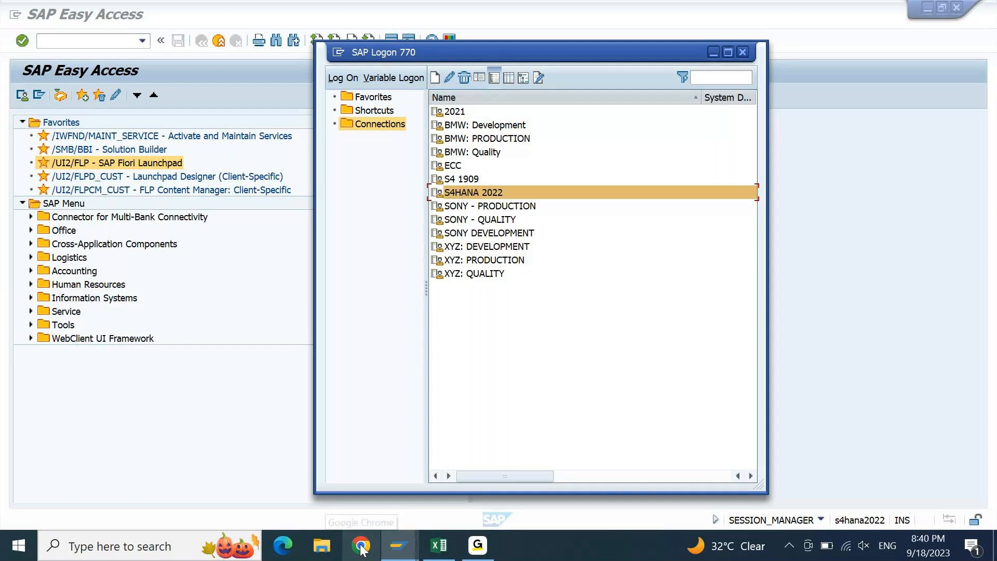
Step: Open the 2022 FIORI bookmark in Google Chrome and log on with the user name and account password, keeping the language English
{"action": "left_click", "coordinate": [361, 546]}
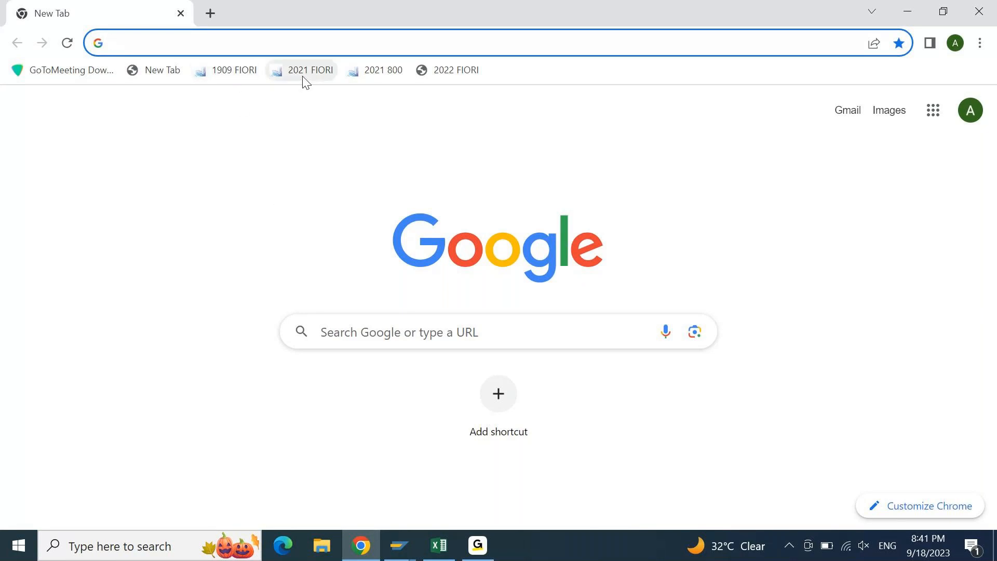
{"action": "left_click", "coordinate": [462, 77]}
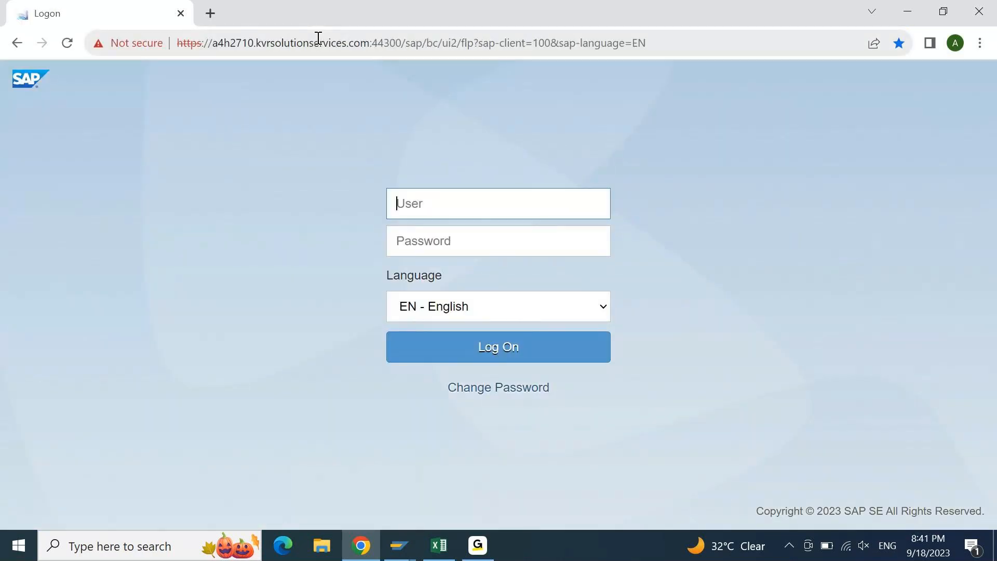
{"action": "type", "text": "ajay"}
{"action": "key", "text": "Tab"}
{"action": "type", "text": "••••••••••"}
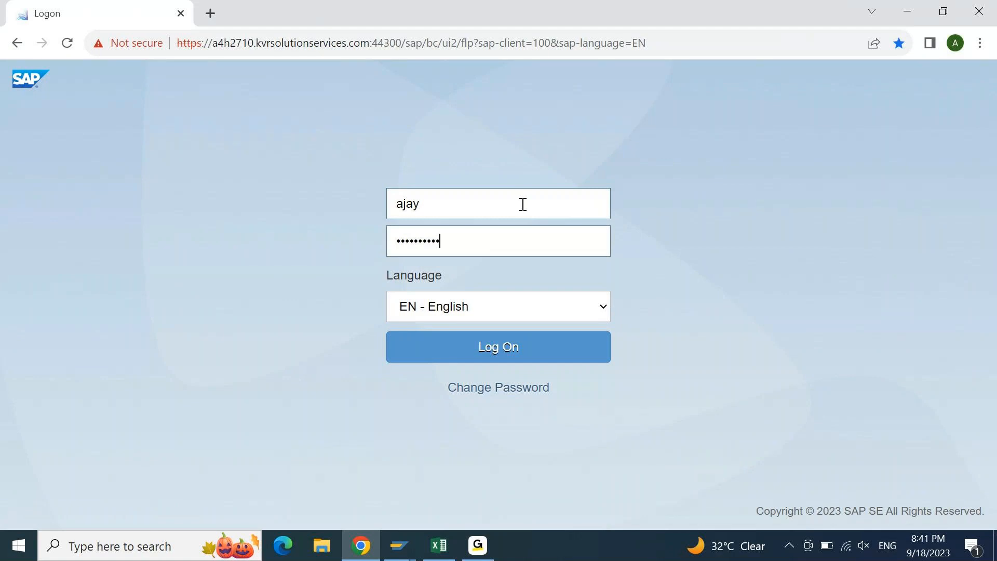
{"action": "key", "text": "Return"}
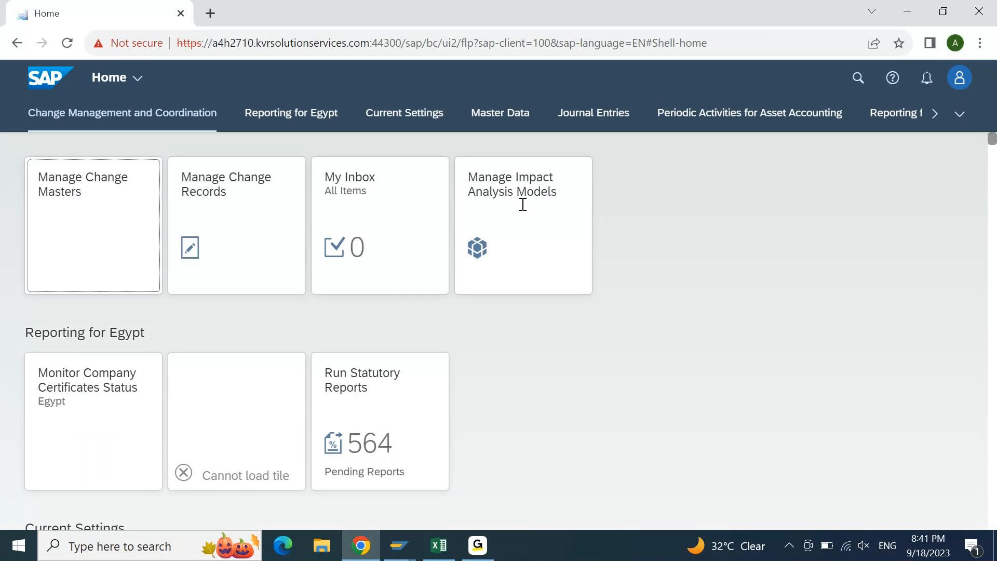
Step: Enter "migrate your data" as the search term across all launchpad content
{"action": "left_click", "coordinate": [866, 85]}
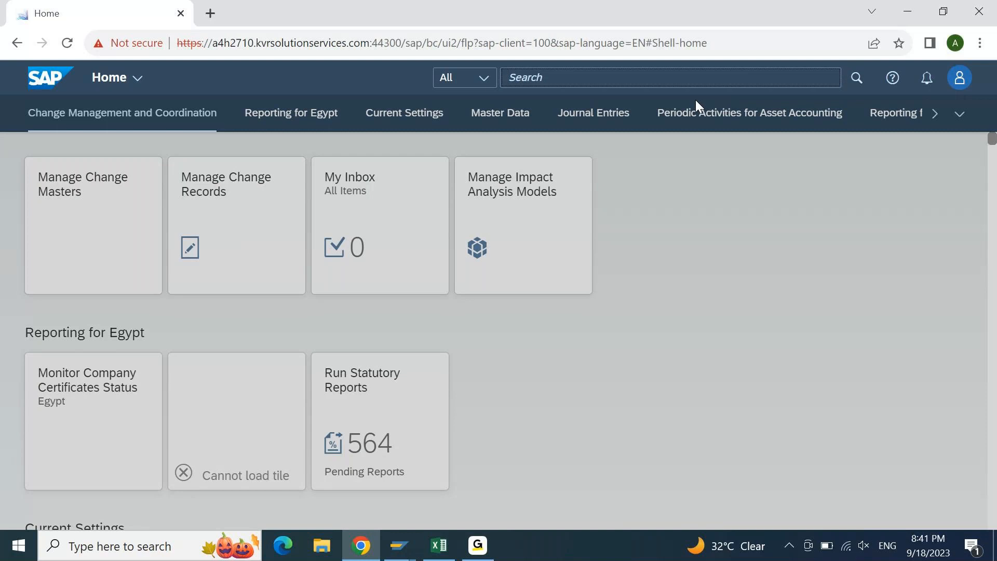
{"action": "type", "text": "miga"}
{"action": "key", "text": "BackSpace"}
{"action": "type", "text": "rate yi"}
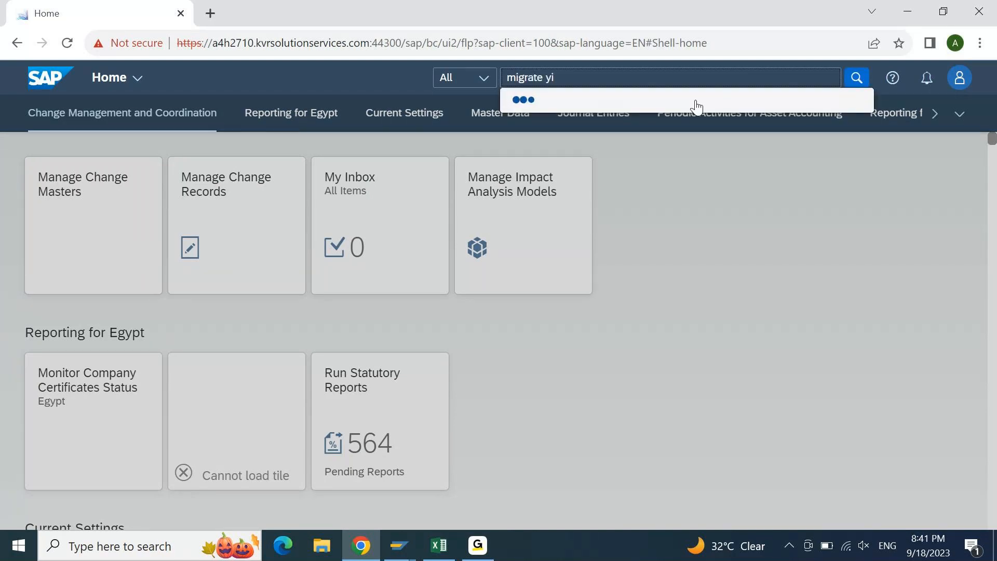
{"action": "key", "text": "BackSpace"}
{"action": "type", "text": "our data"}
Step: Duplicate the launchpad home page in a second Chrome tab and return to the original one
{"action": "right_click", "coordinate": [89, 11]}
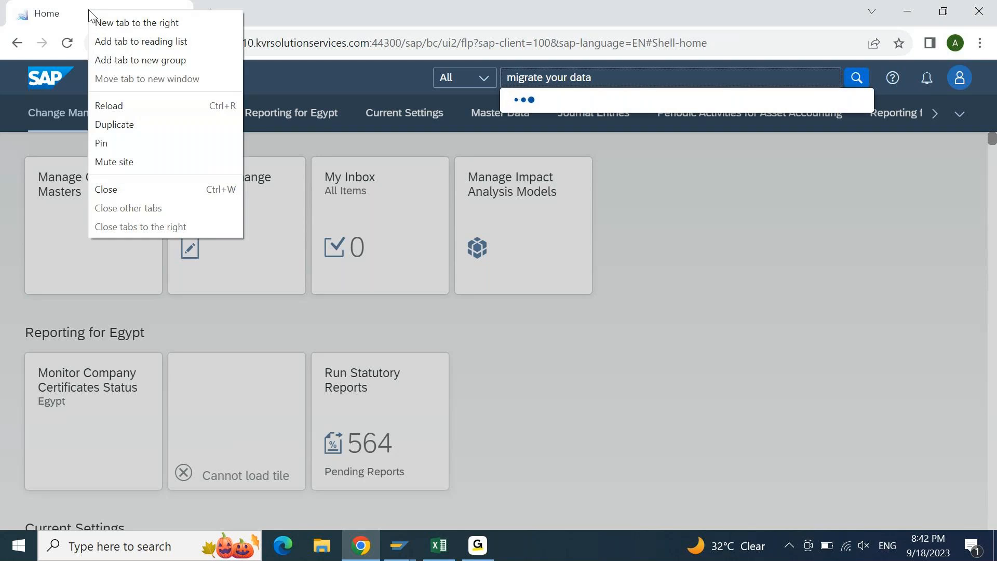
{"action": "left_click", "coordinate": [106, 125]}
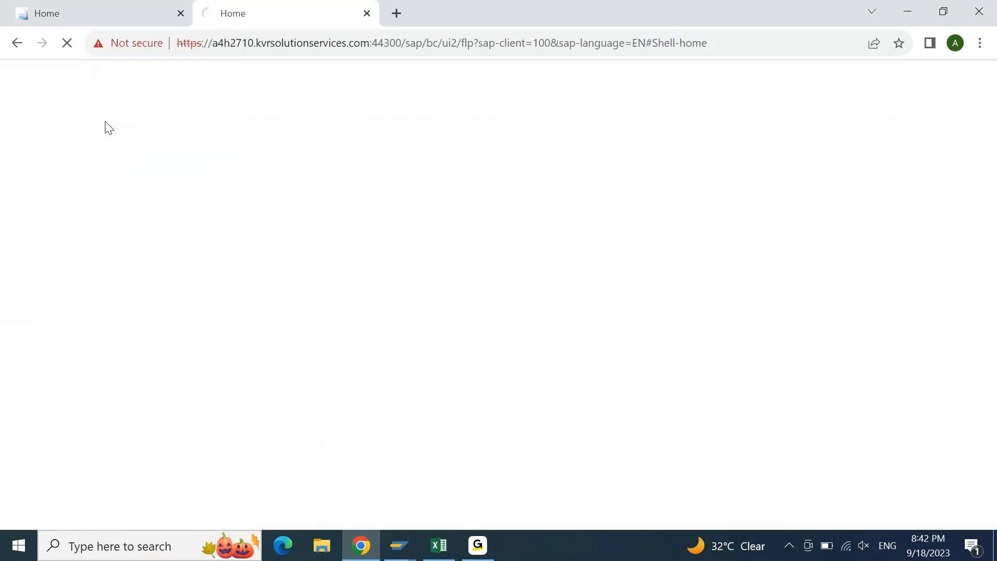
{"action": "left_click", "coordinate": [106, 19]}
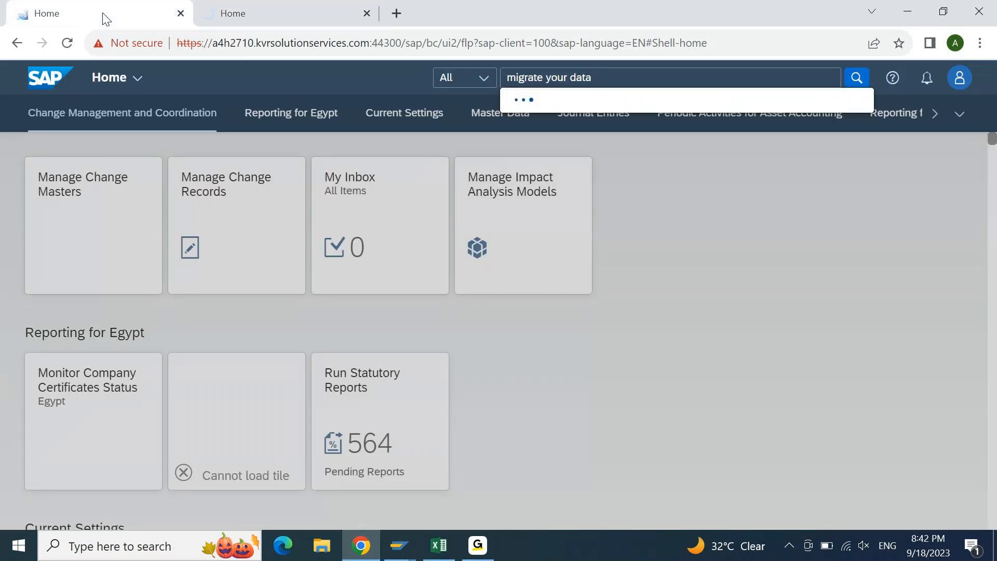
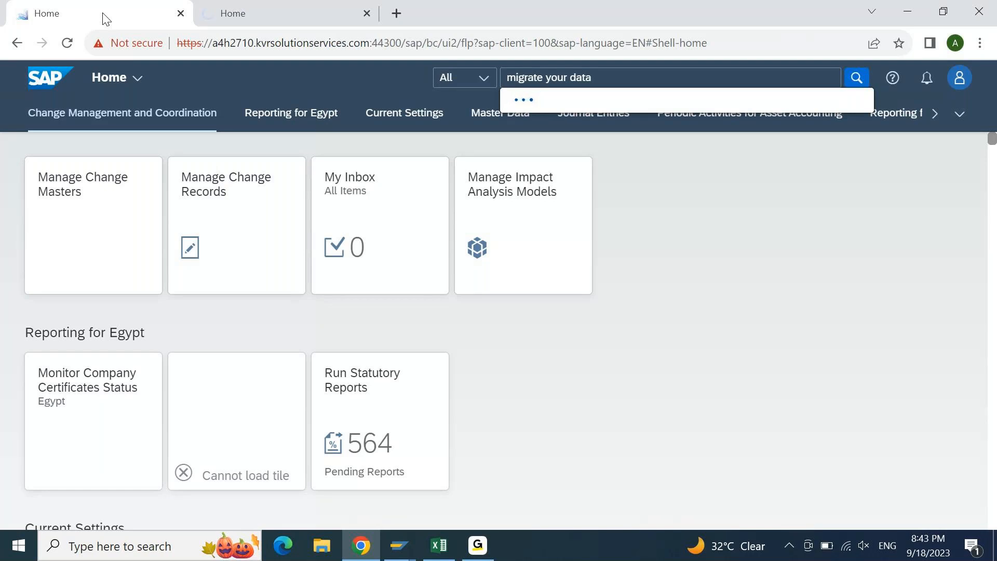
{"action": "left_click", "coordinate": [198, 16]}
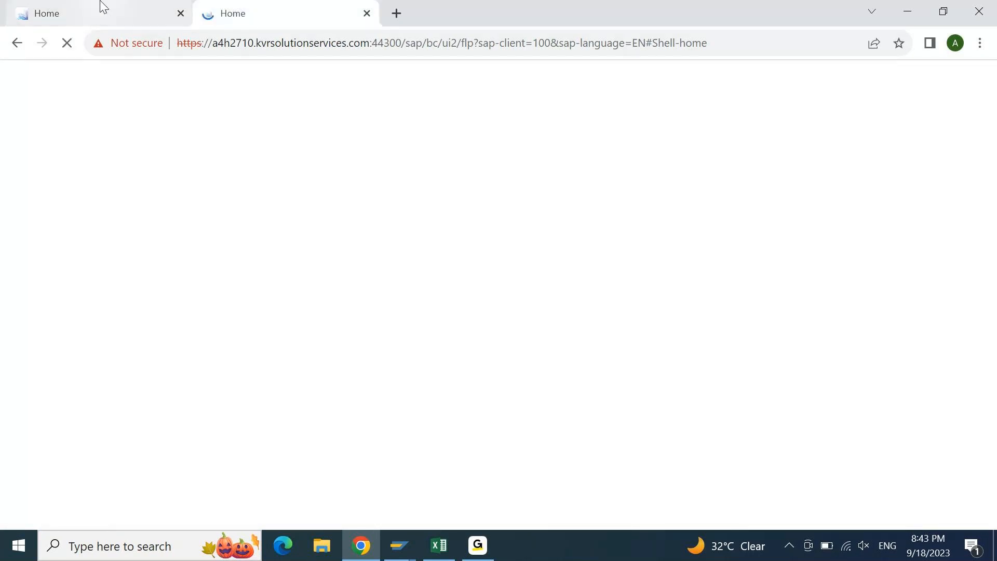
{"action": "left_click", "coordinate": [102, 6]}
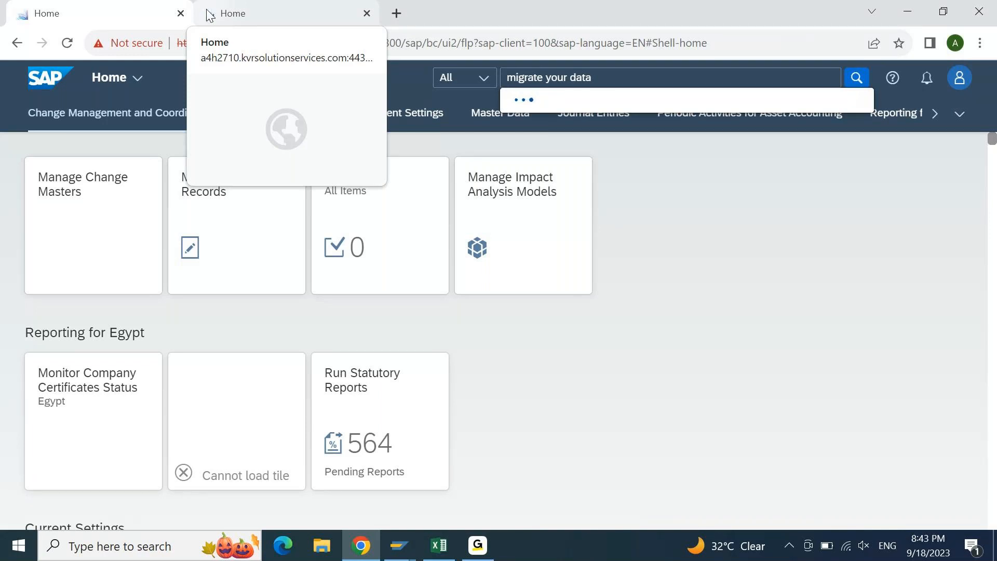
{"action": "left_click", "coordinate": [236, 2]}
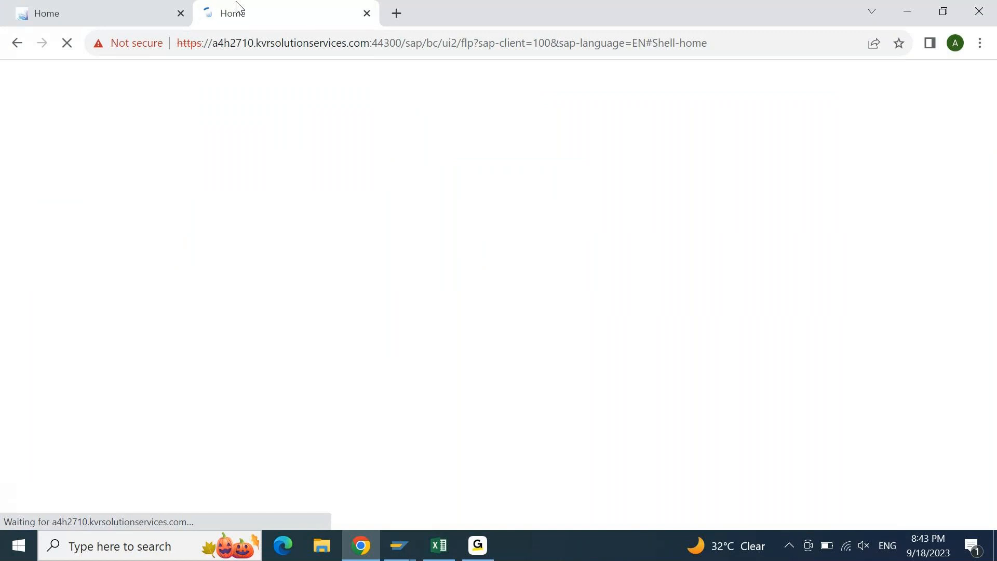
{"action": "left_click", "coordinate": [39, 7]}
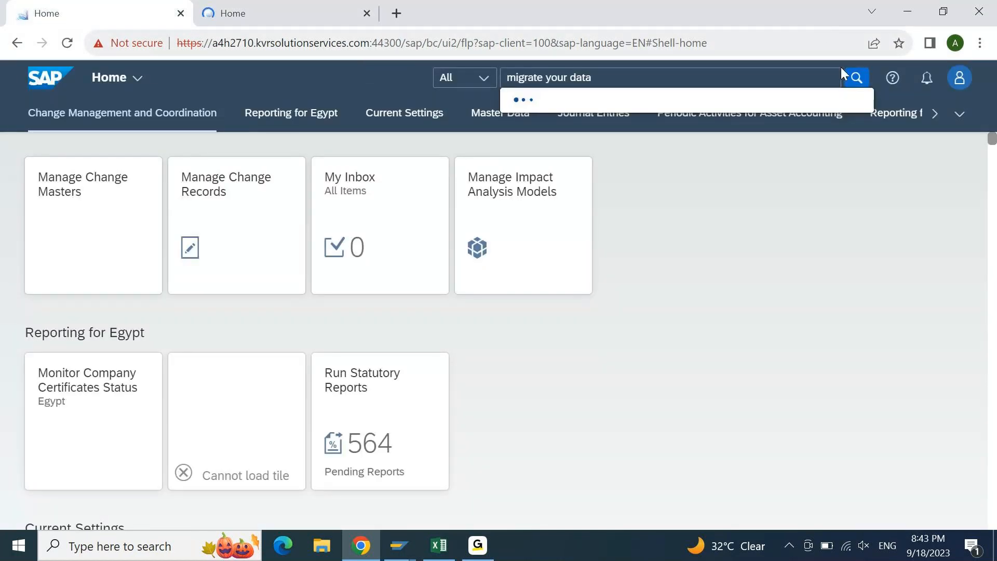
{"action": "left_click", "coordinate": [221, 6]}
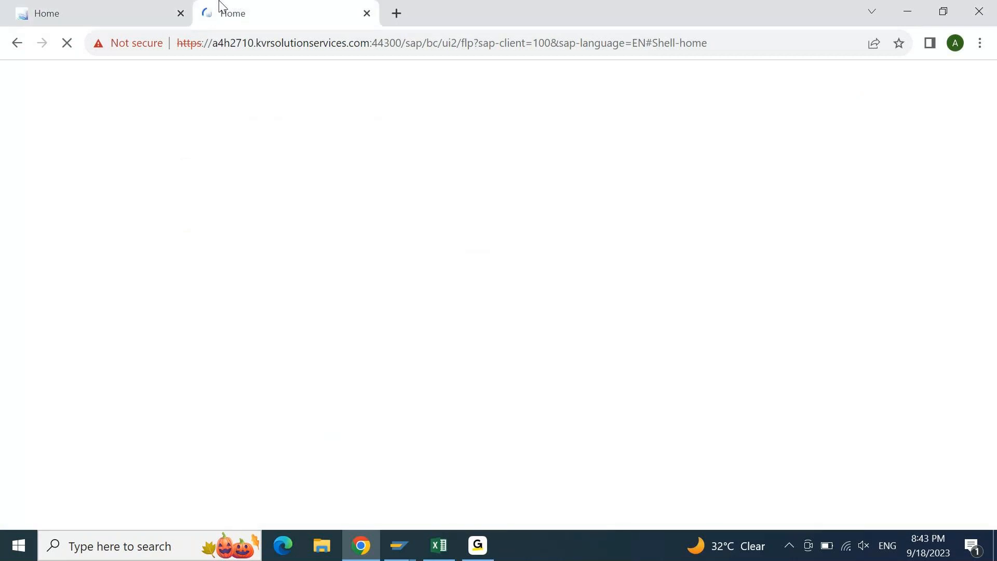
{"action": "left_click", "coordinate": [121, 15]}
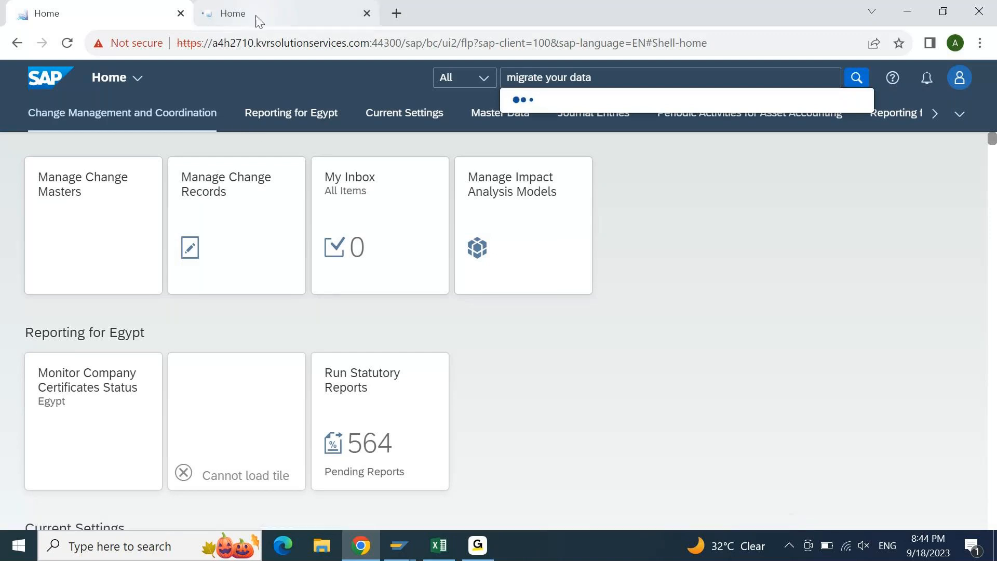
{"action": "left_click", "coordinate": [277, 18]}
{"action": "left_click", "coordinate": [62, 6]}
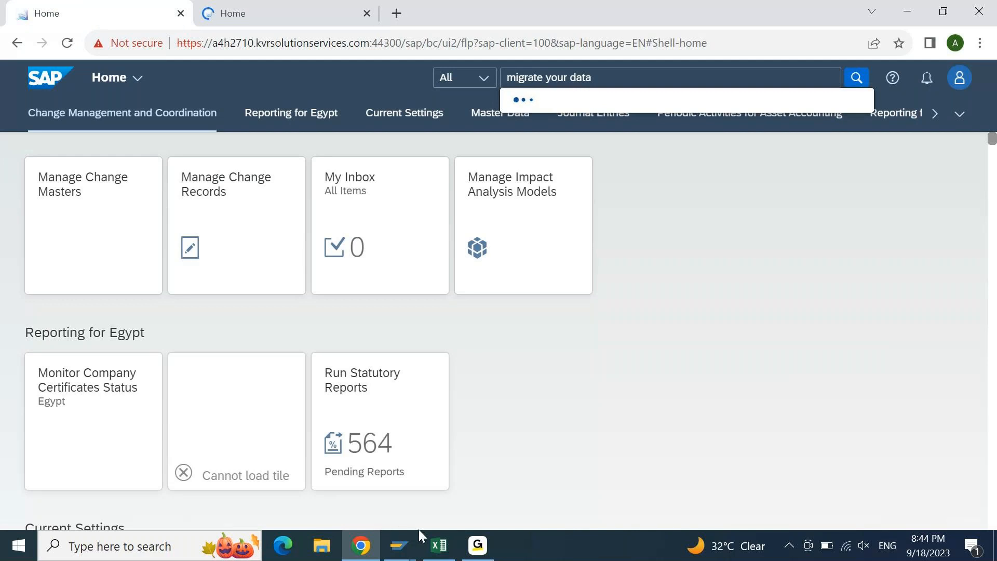
Step: Switch to SAP Easy Access and launch the SAP Fiori Launchpad again from the Favorites
{"action": "mouse_move", "coordinate": [391, 533]}
{"action": "left_click", "coordinate": [457, 467]}
{"action": "double_click", "coordinate": [176, 163]}
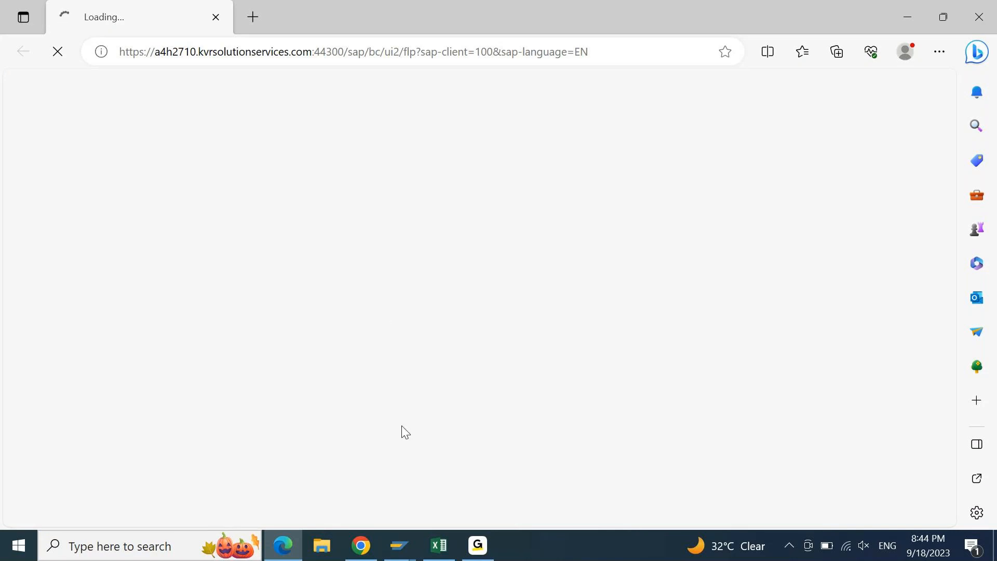
Step: Return to Google Chrome and open the Migrate Your Data - Migration Cockpit app from the search suggestions
{"action": "left_click", "coordinate": [367, 549]}
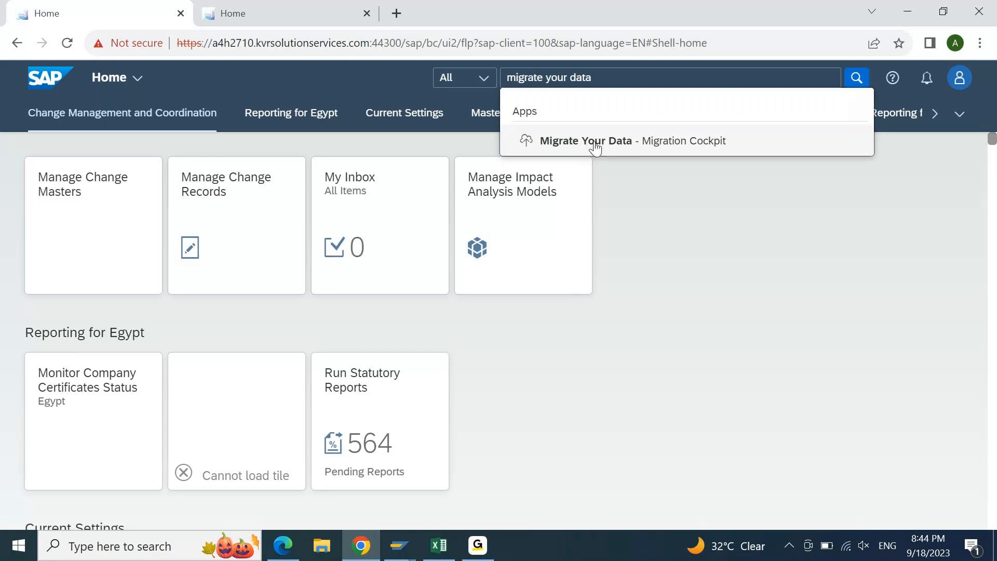
{"action": "left_click", "coordinate": [609, 143]}
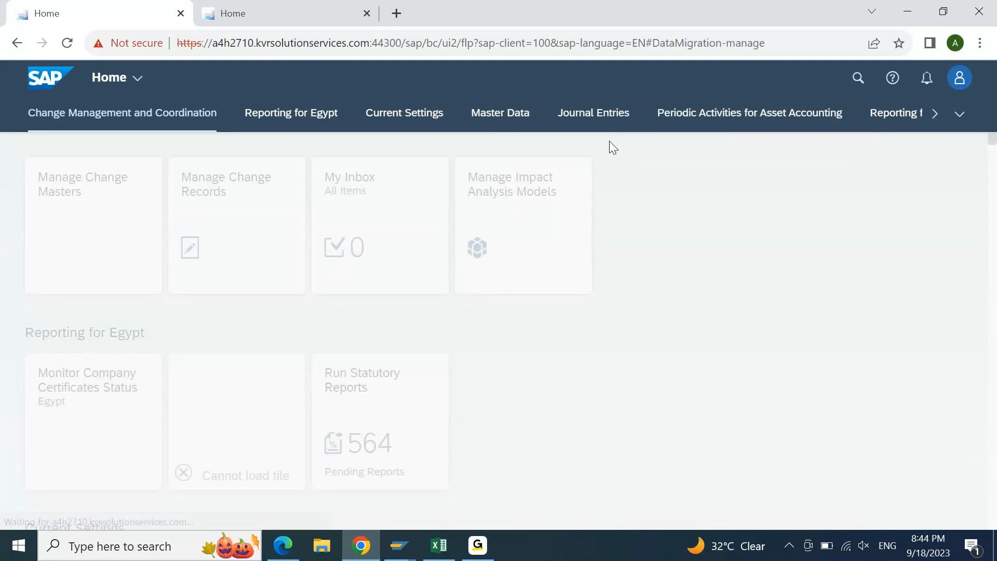
{"action": "left_click", "coordinate": [275, 4]}
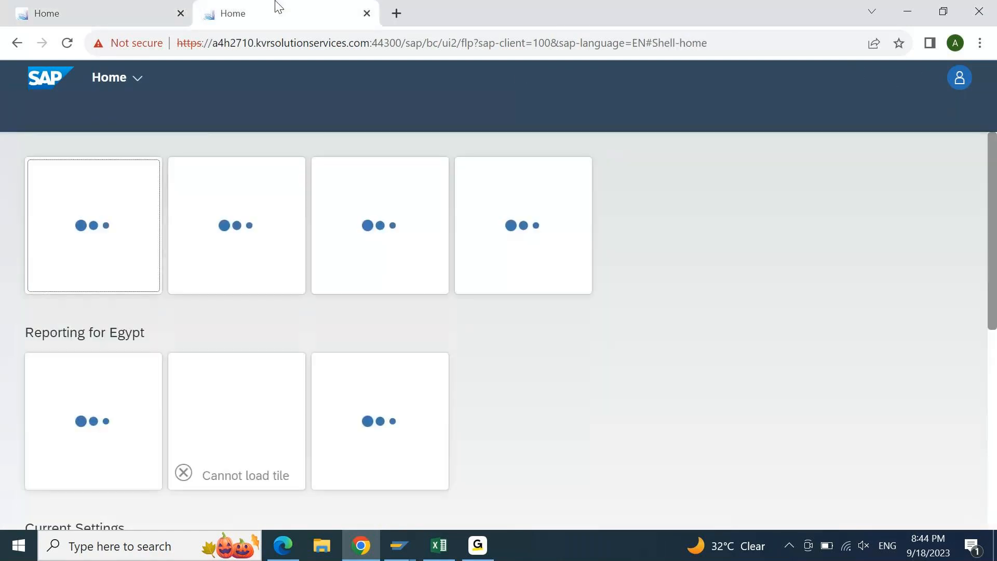
{"action": "left_click", "coordinate": [166, 13]}
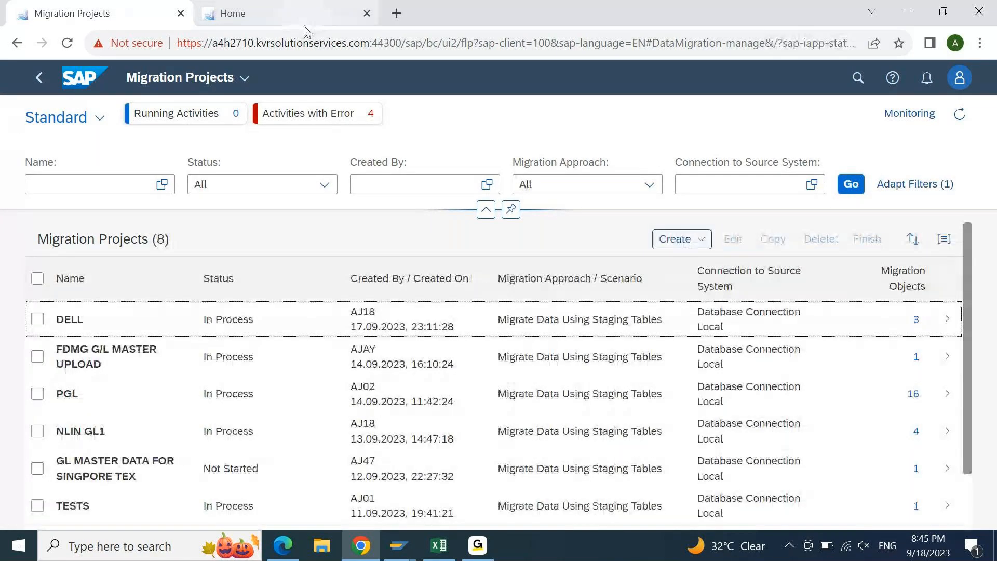
Step: Start a new migration project using staging tables and name it BMW GL MASTER
{"action": "mouse_move", "coordinate": [308, 33]}
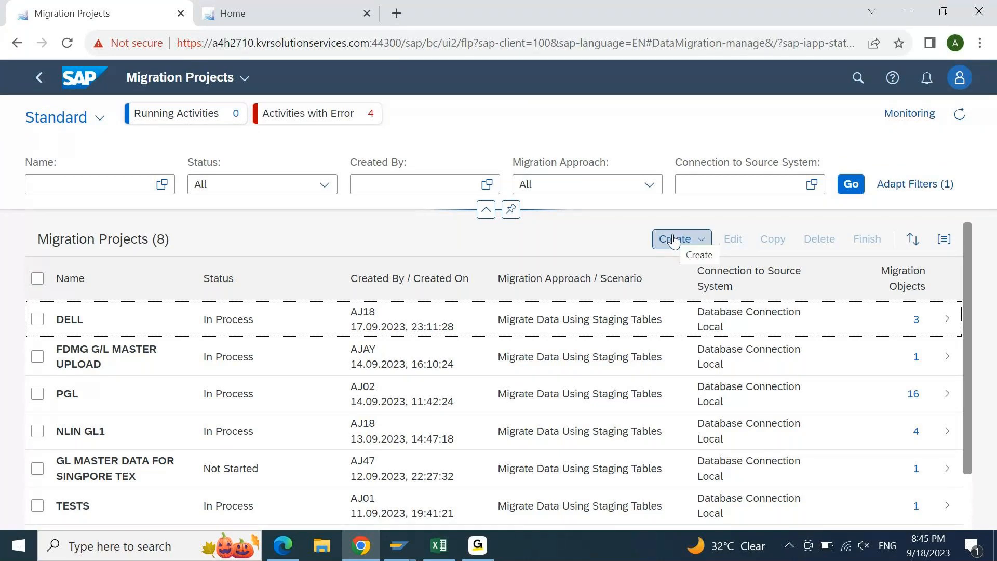
{"action": "left_click", "coordinate": [694, 245]}
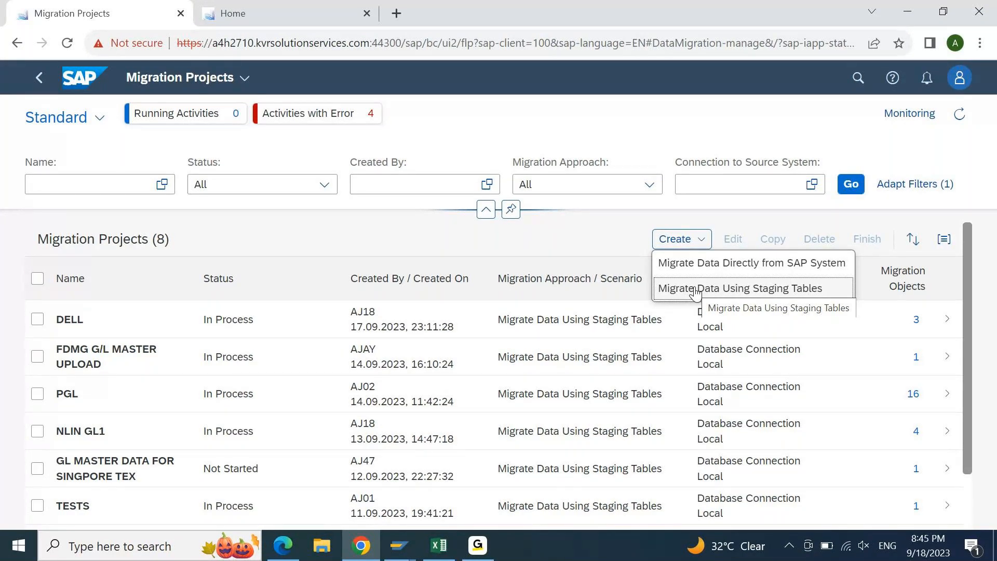
{"action": "left_click", "coordinate": [737, 294]}
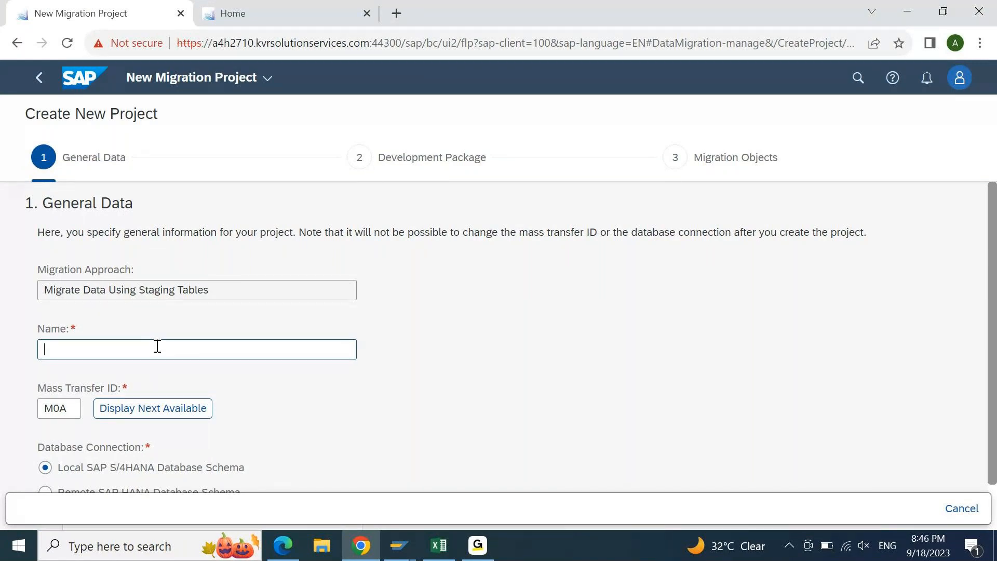
{"action": "type", "text": "M"}
{"action": "key", "text": "BackSpace"}
{"action": "type", "text": "M"}
{"action": "key", "text": "BackSpace"}
{"action": "type", "text": "BMW"}
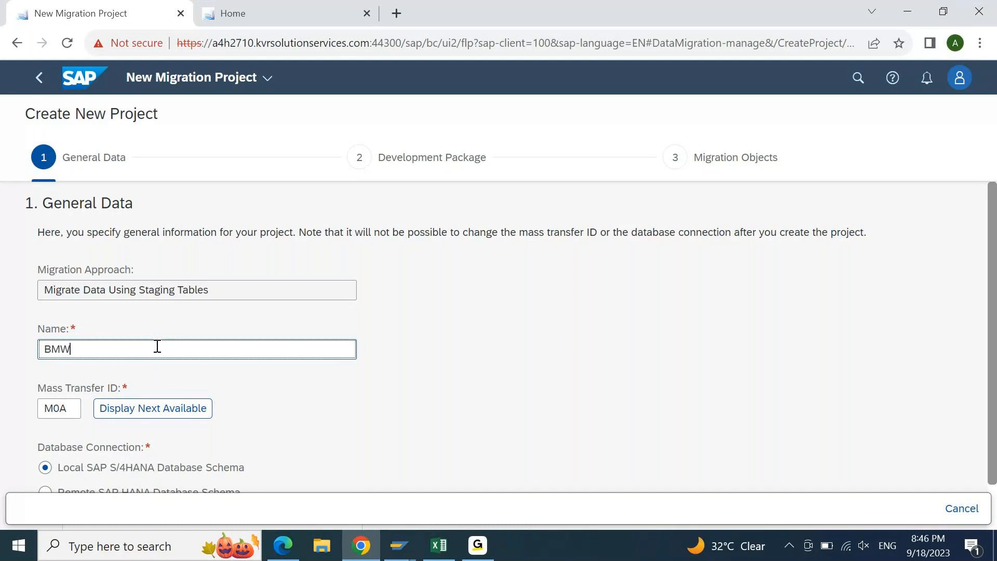
{"action": "type", "text": " GL MASTER"}
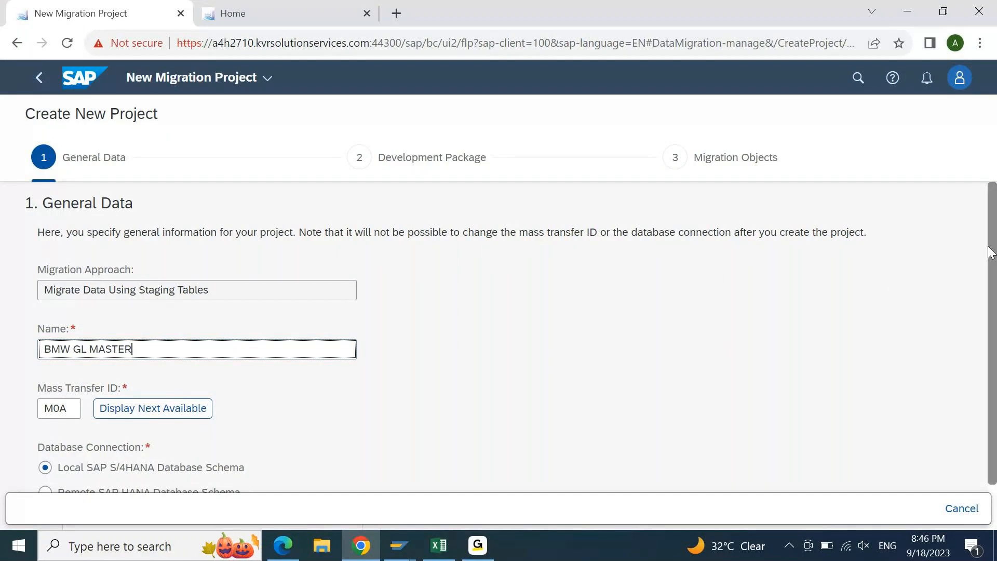
Step: Choose the Local SAP S/4HANA Database Schema connection and Local Package ($TMP), continuing to the migration objects
{"action": "scroll", "coordinate": [989, 252], "scroll_direction": "down", "scroll_amount": 1}
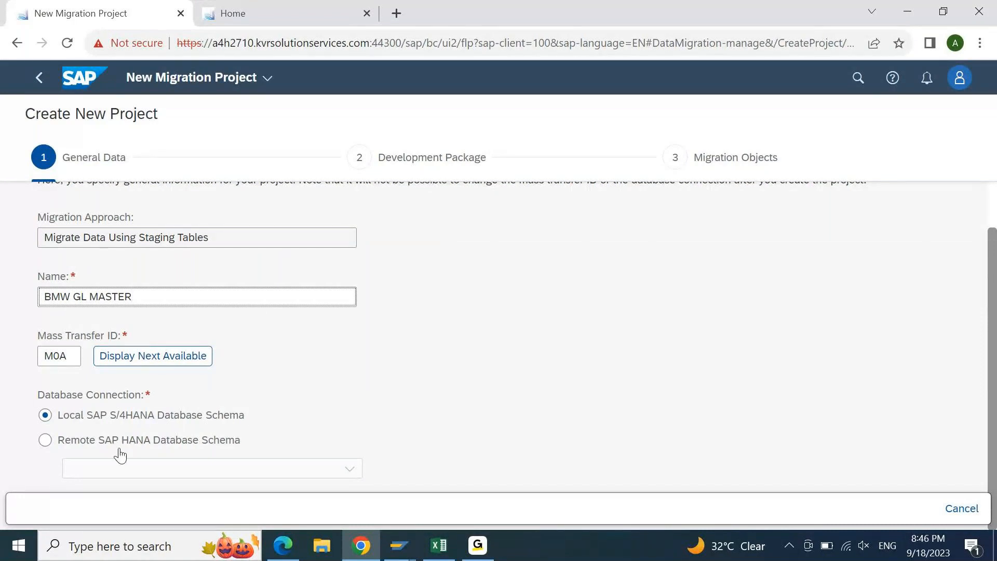
{"action": "left_click", "coordinate": [45, 440]}
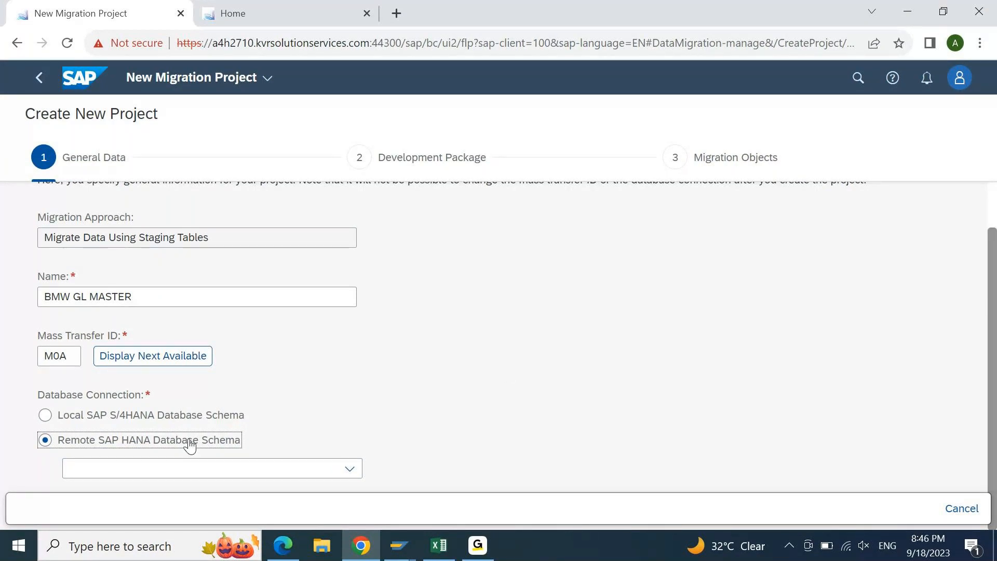
{"action": "left_click", "coordinate": [46, 421]}
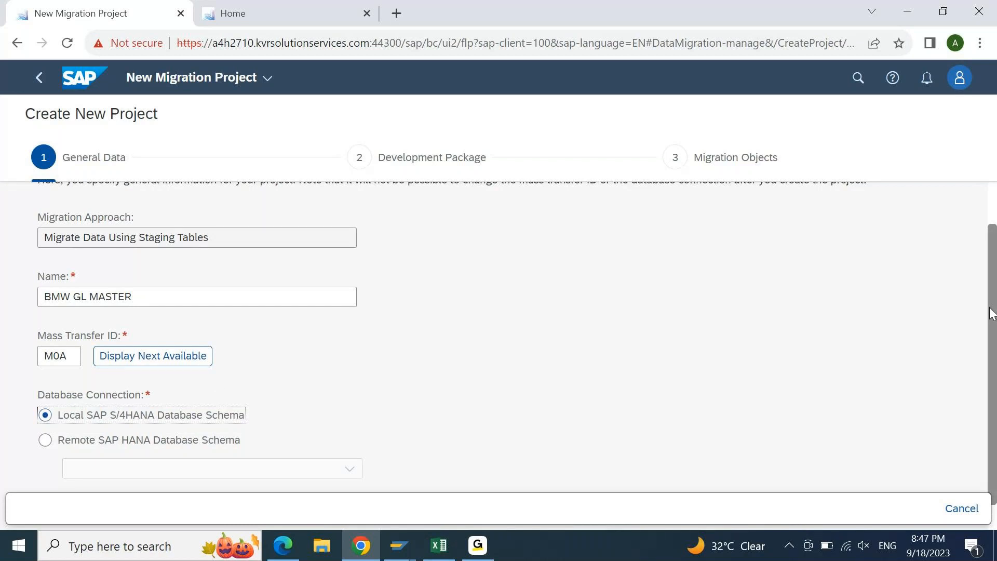
{"action": "left_click_drag", "start_coordinate": [993, 307], "coordinate": [995, 384]}
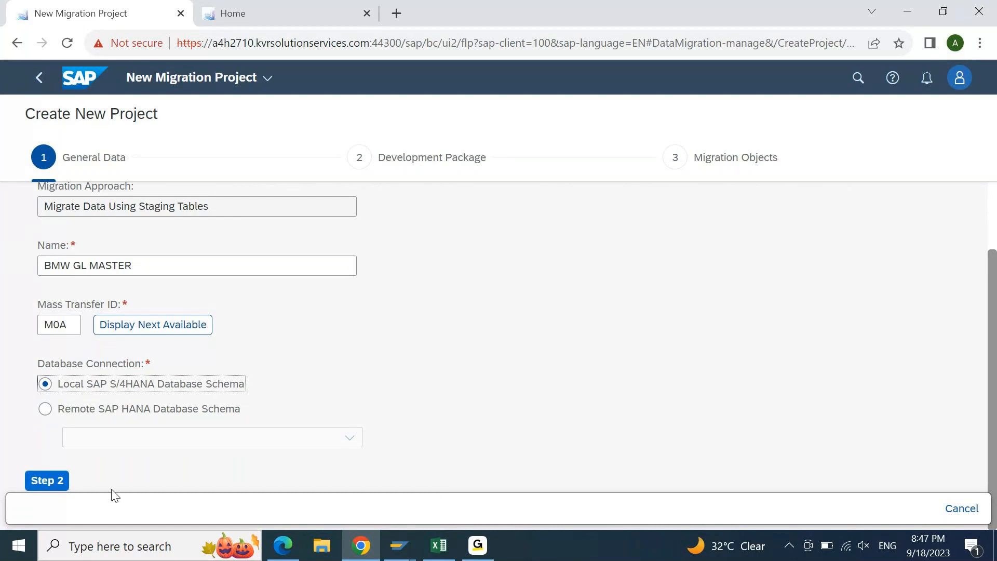
{"action": "left_click", "coordinate": [58, 482]}
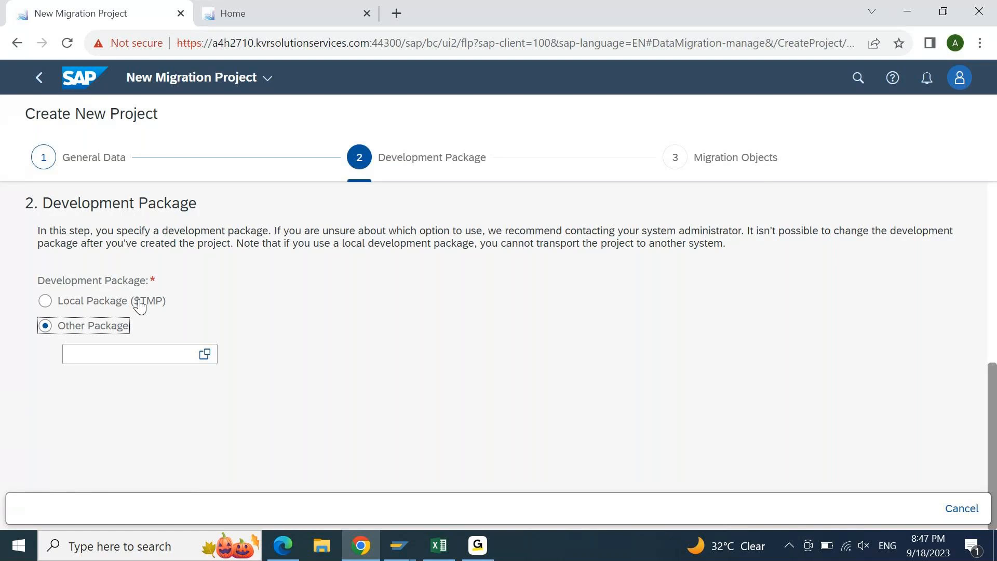
{"action": "left_click", "coordinate": [46, 302]}
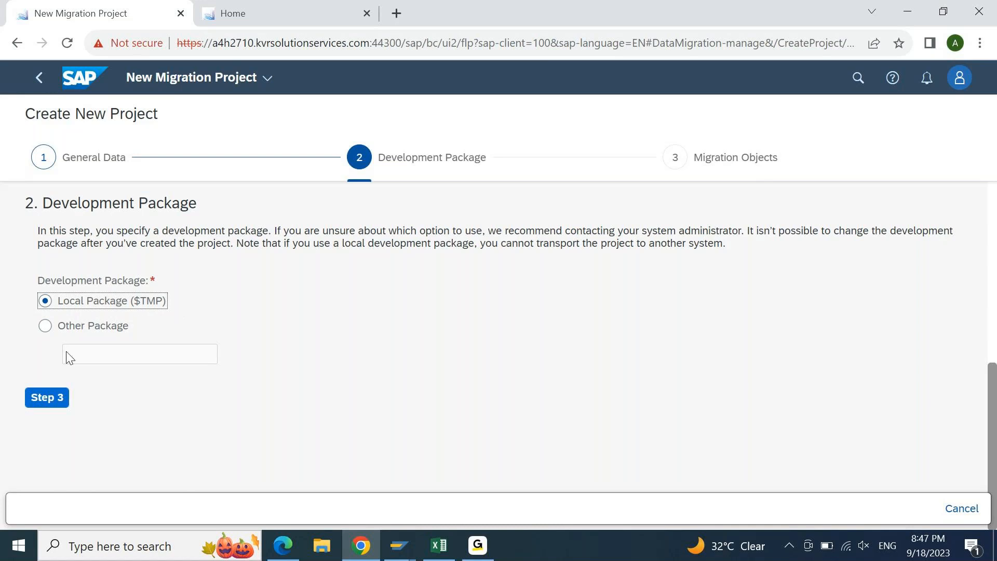
{"action": "left_click", "coordinate": [48, 403]}
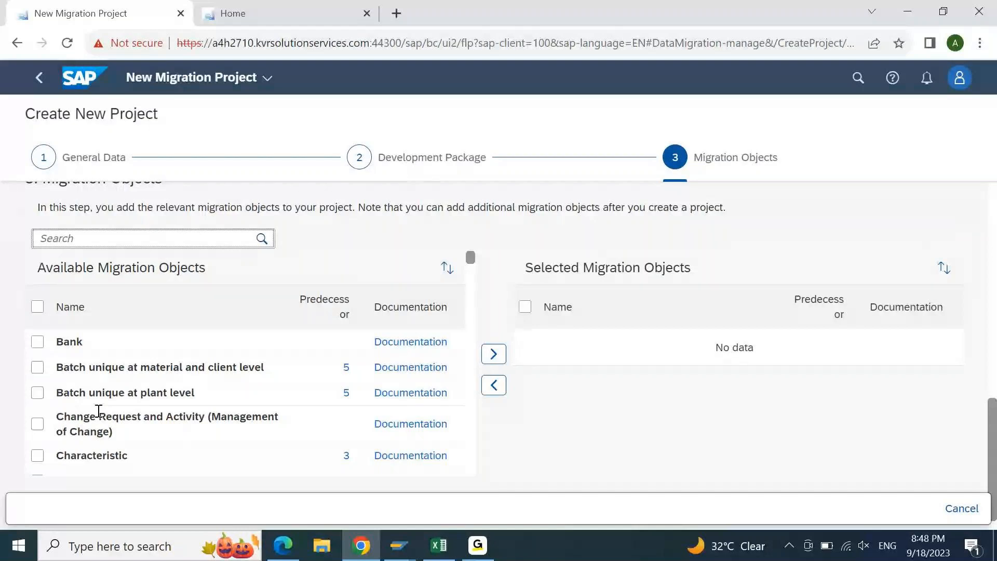
Step: Search the available migration objects for G/L and add FI - G/L account to the selected objects
{"action": "left_click", "coordinate": [100, 243]}
{"action": "type", "text": "G"}
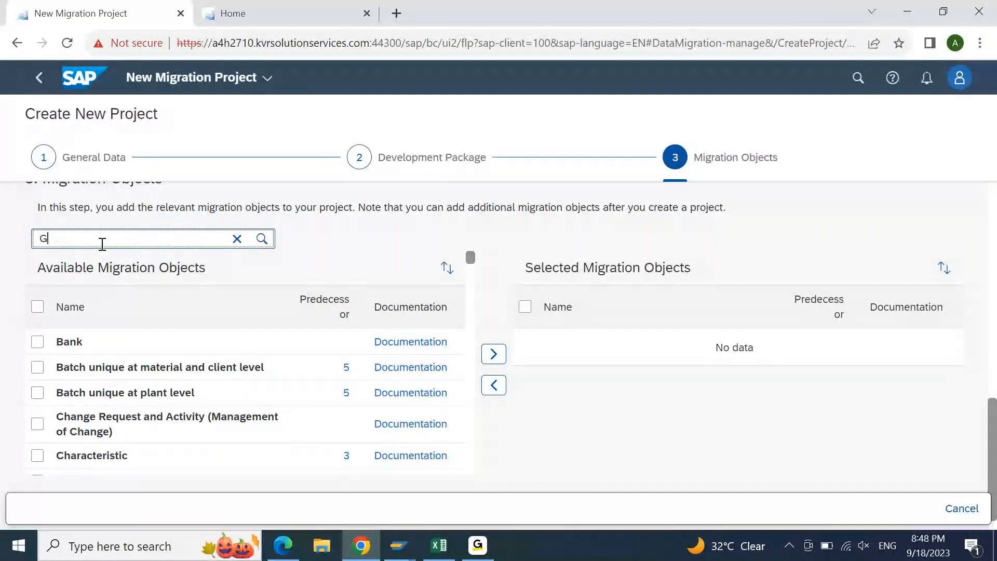
{"action": "type", "text": "/L"}
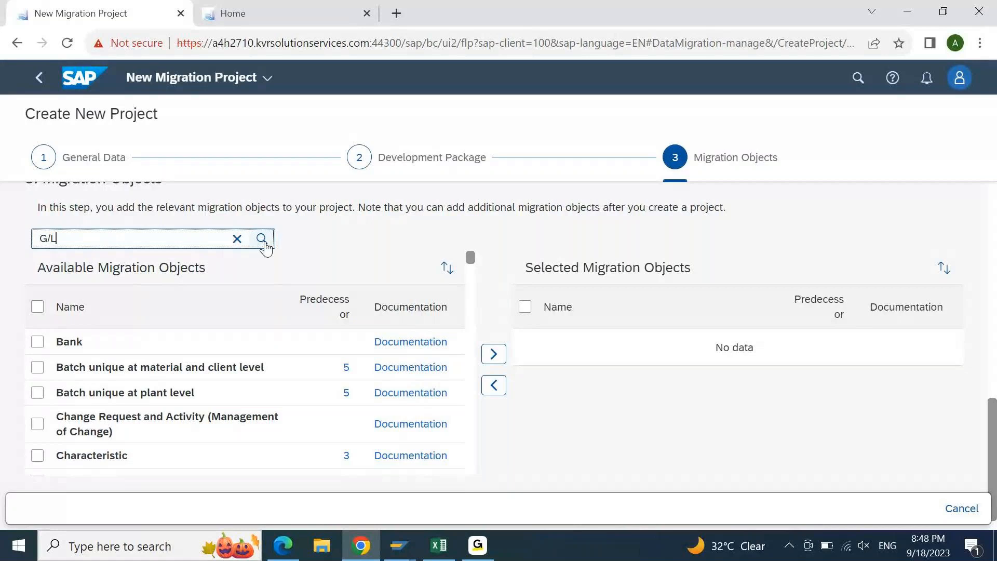
{"action": "left_click", "coordinate": [261, 240]}
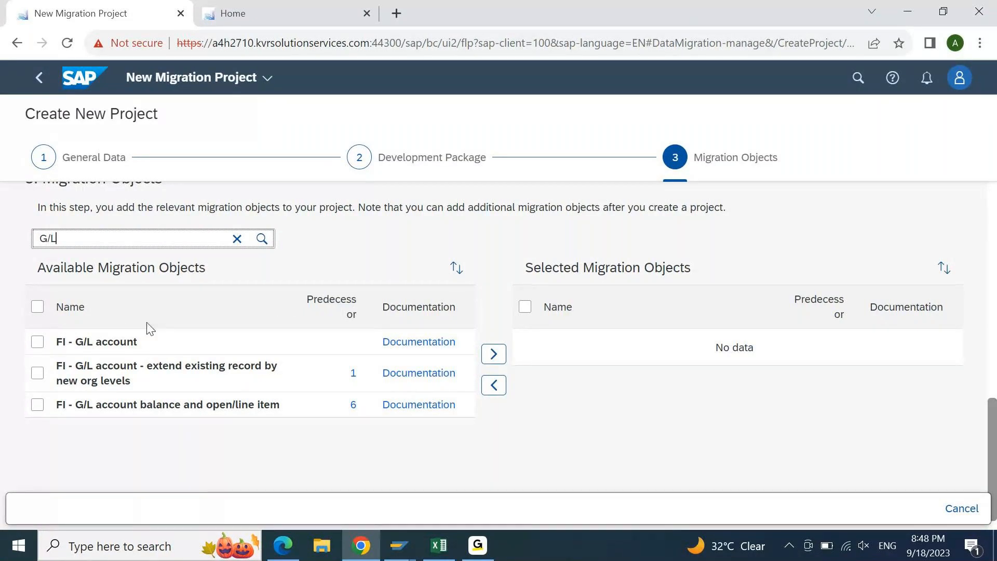
{"action": "left_click", "coordinate": [36, 343]}
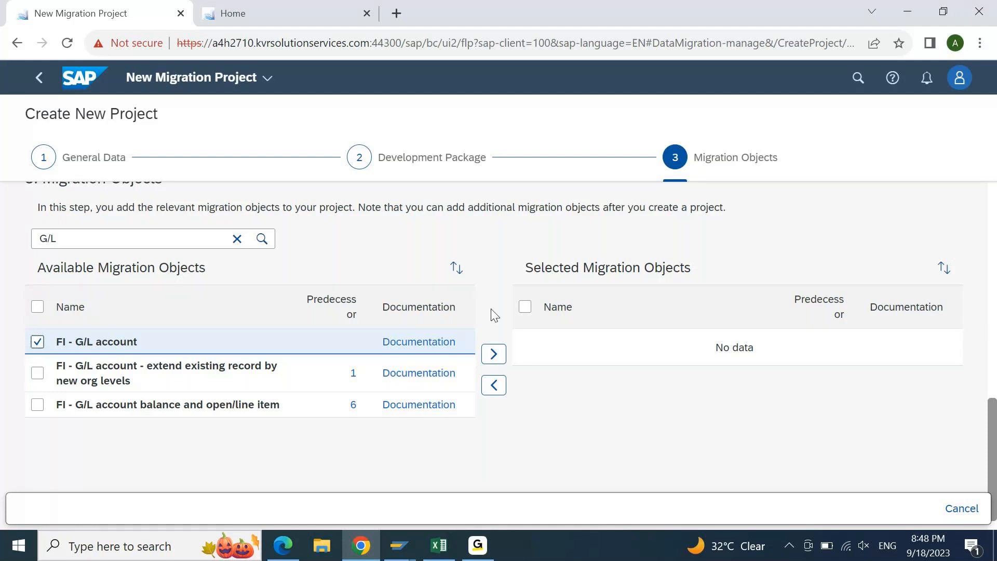
{"action": "left_click", "coordinate": [493, 355]}
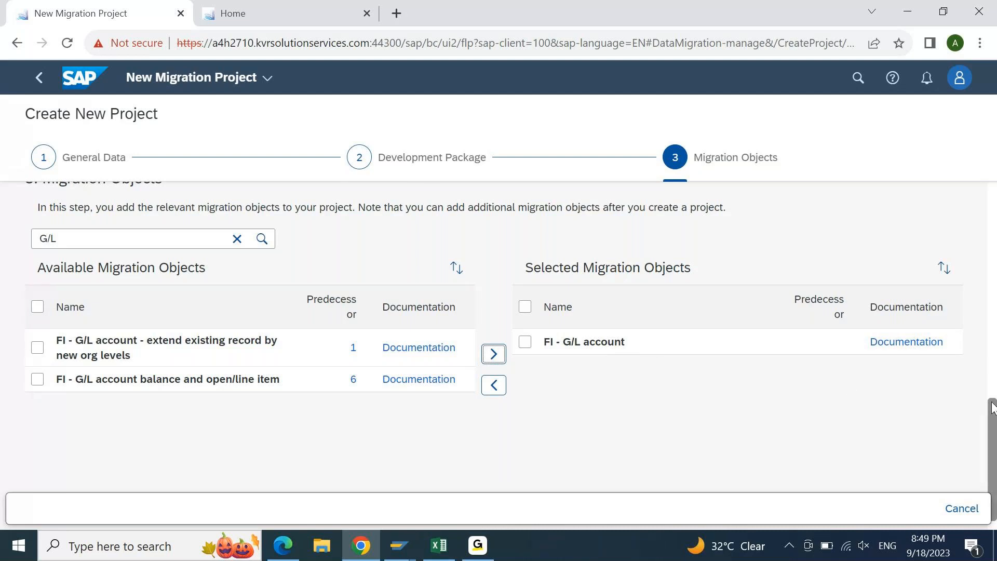
Step: Review the new project's settings and create the project
{"action": "scroll", "coordinate": [992, 422], "scroll_direction": "down", "scroll_amount": 1}
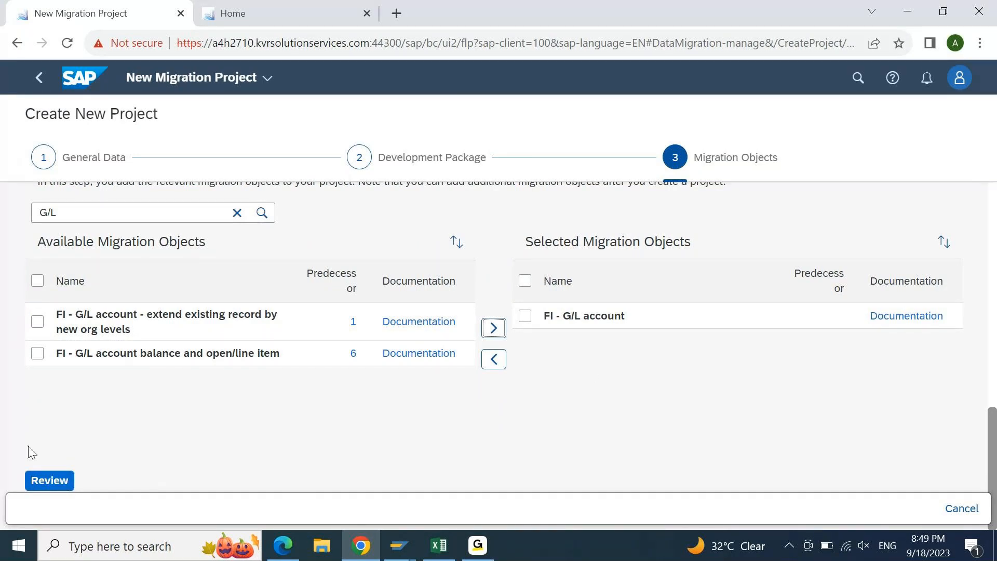
{"action": "left_click", "coordinate": [49, 480]}
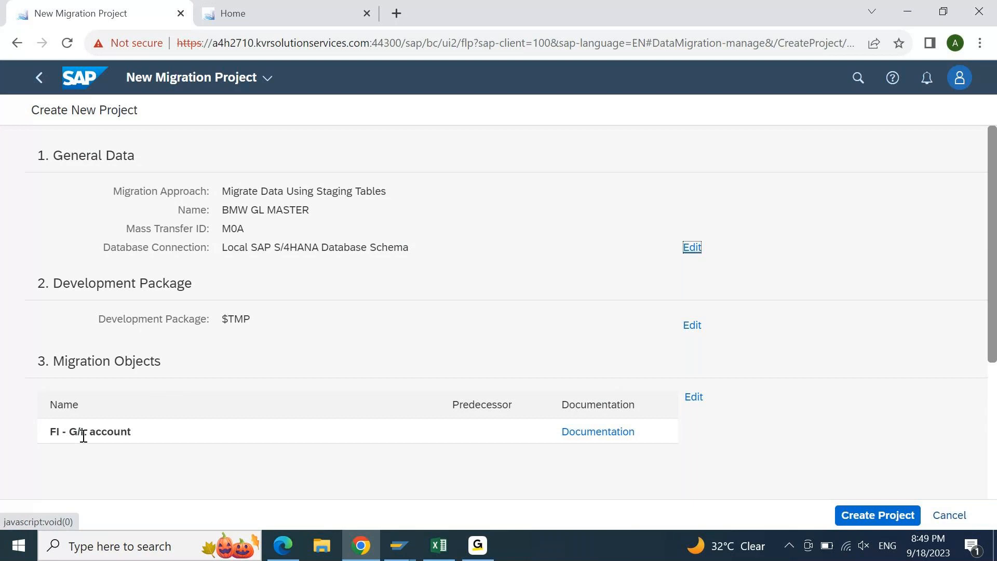
{"action": "left_click", "coordinate": [875, 515]}
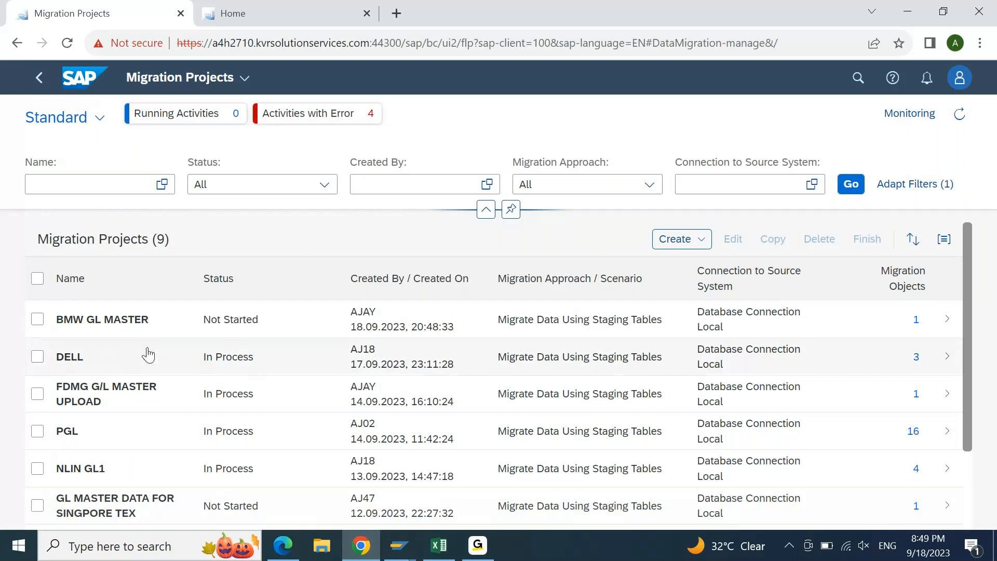
Step: Open the BMW GL MASTER project and select its FI - G/L account migration object
{"action": "left_click", "coordinate": [38, 320]}
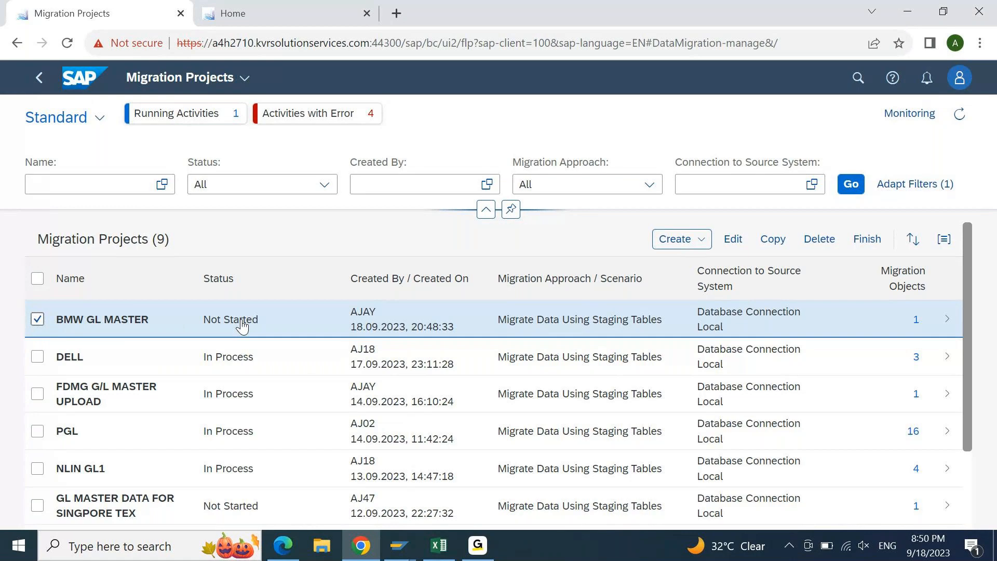
{"action": "left_click", "coordinate": [943, 324]}
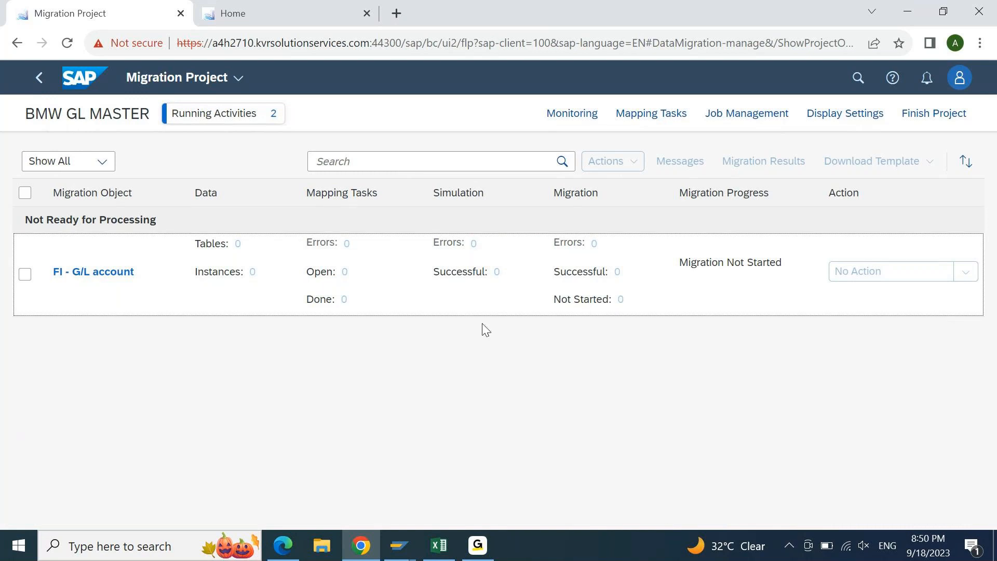
{"action": "left_click", "coordinate": [25, 275]}
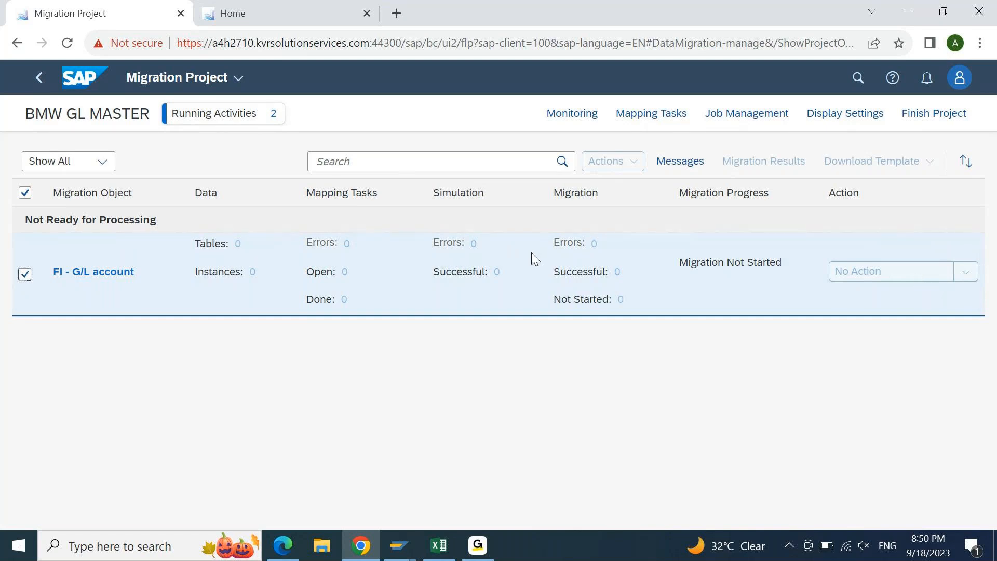
Step: Check the project's running activities and the actions offered for the FI - G/L account object
{"action": "left_click", "coordinate": [223, 115]}
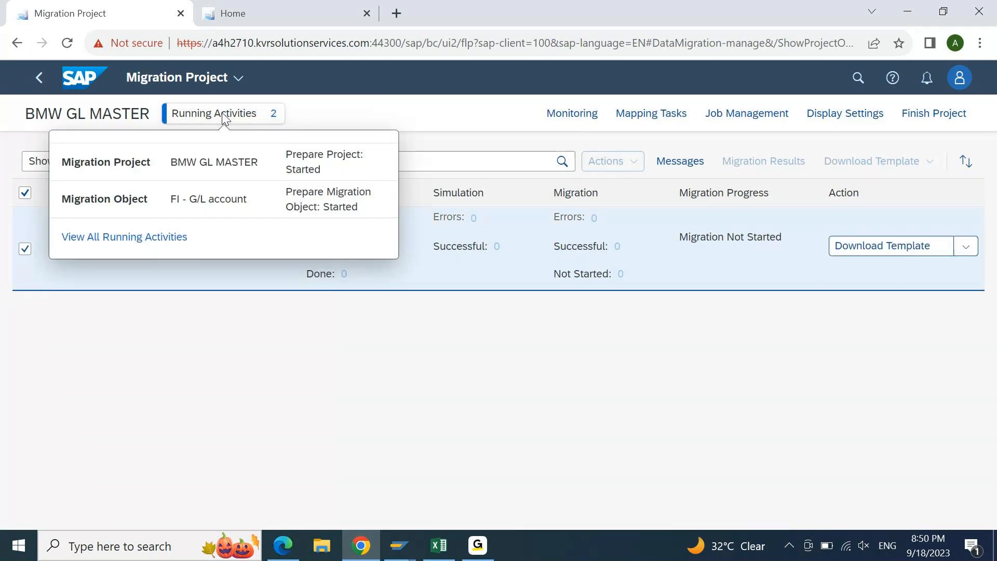
{"action": "left_click", "coordinate": [435, 135]}
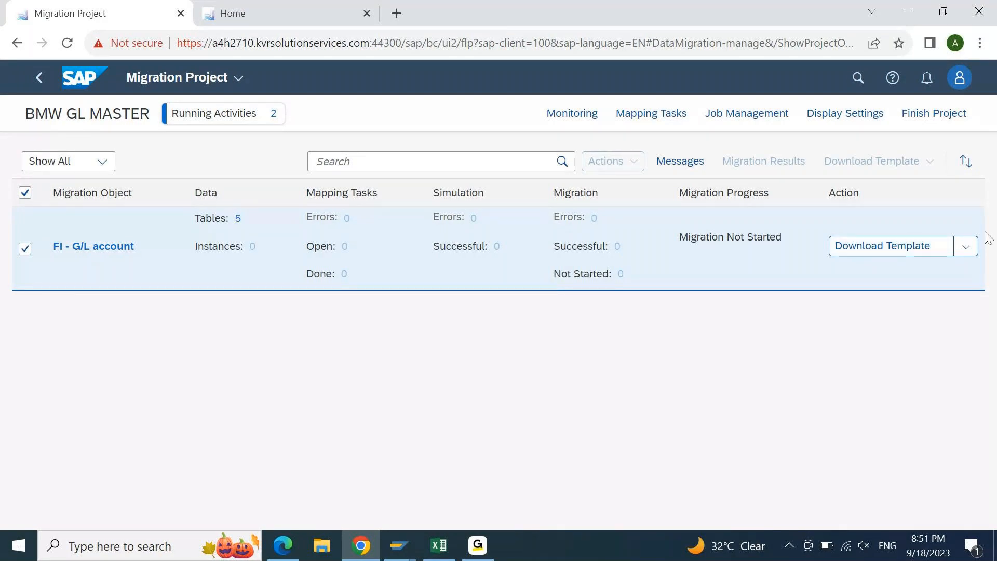
{"action": "left_click", "coordinate": [970, 255]}
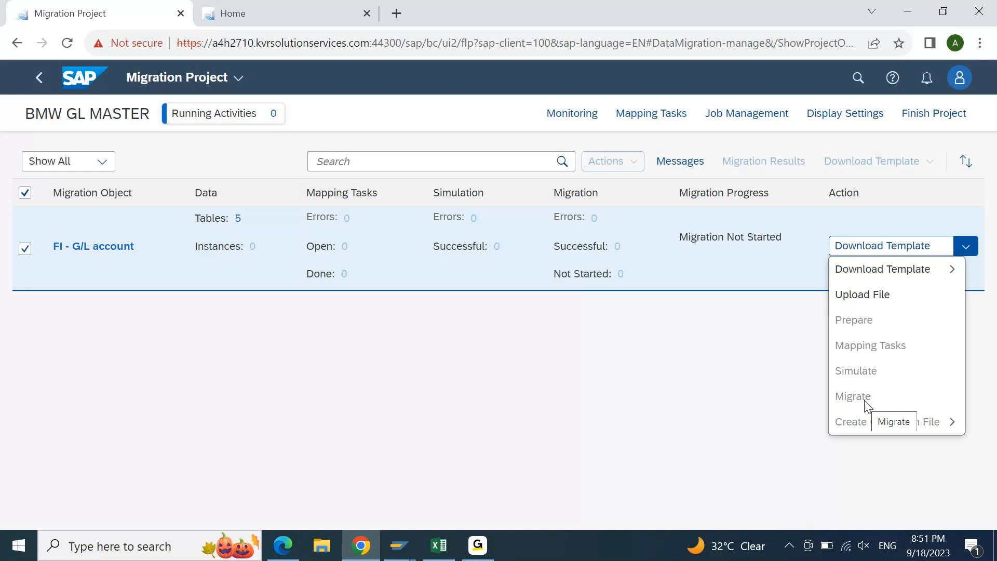
{"action": "left_click", "coordinate": [722, 352]}
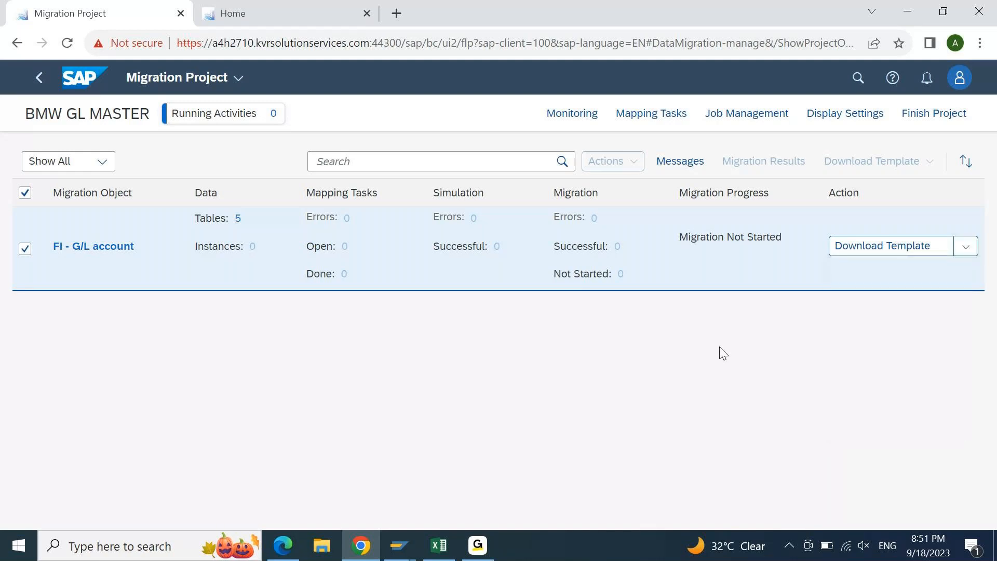
Step: Request the FI - G/L account template as an XML file and always allow pop-ups and redirects from the site
{"action": "left_click", "coordinate": [893, 247]}
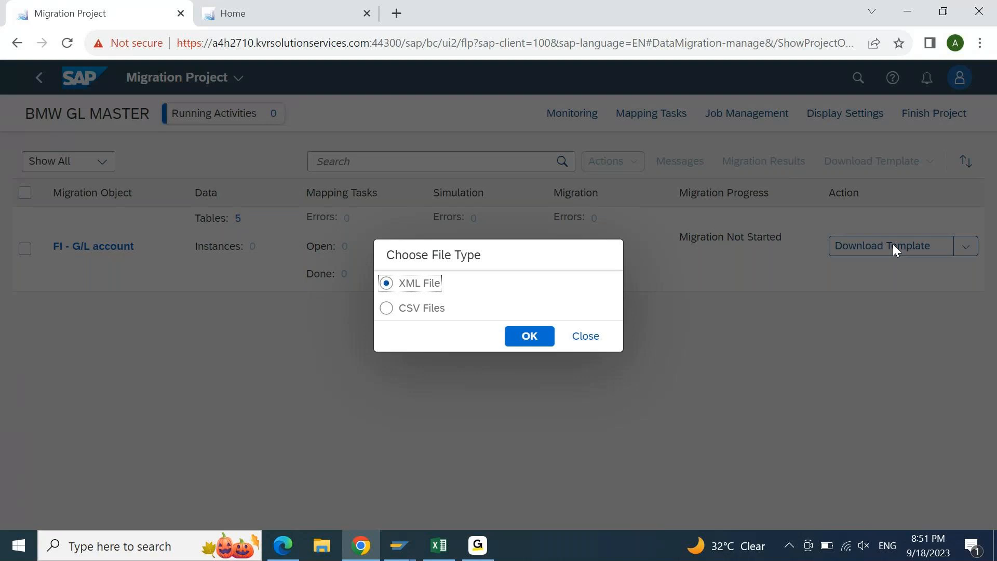
{"action": "left_click", "coordinate": [535, 338]}
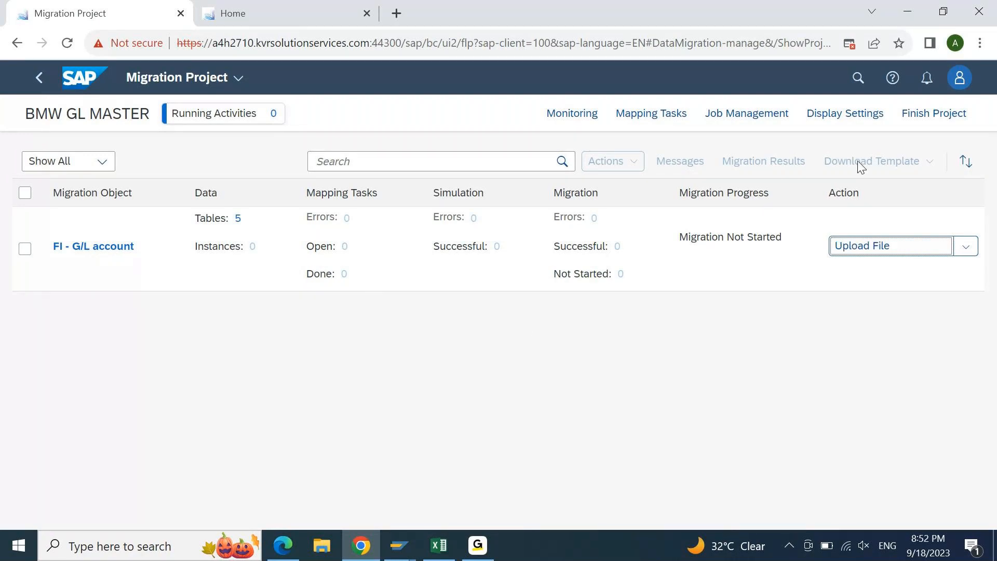
{"action": "left_click", "coordinate": [856, 45]}
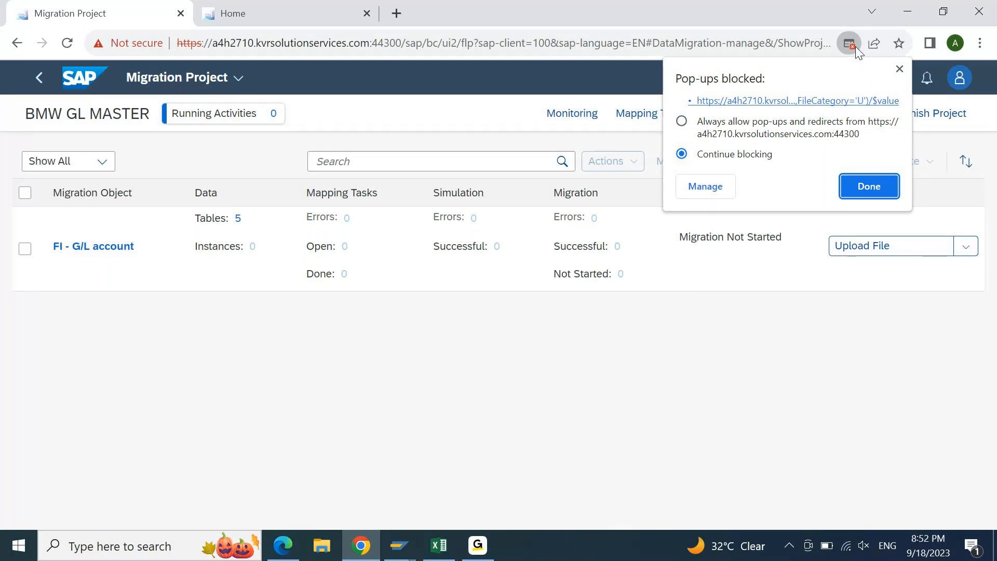
{"action": "left_click", "coordinate": [686, 128]}
{"action": "left_click", "coordinate": [871, 183]}
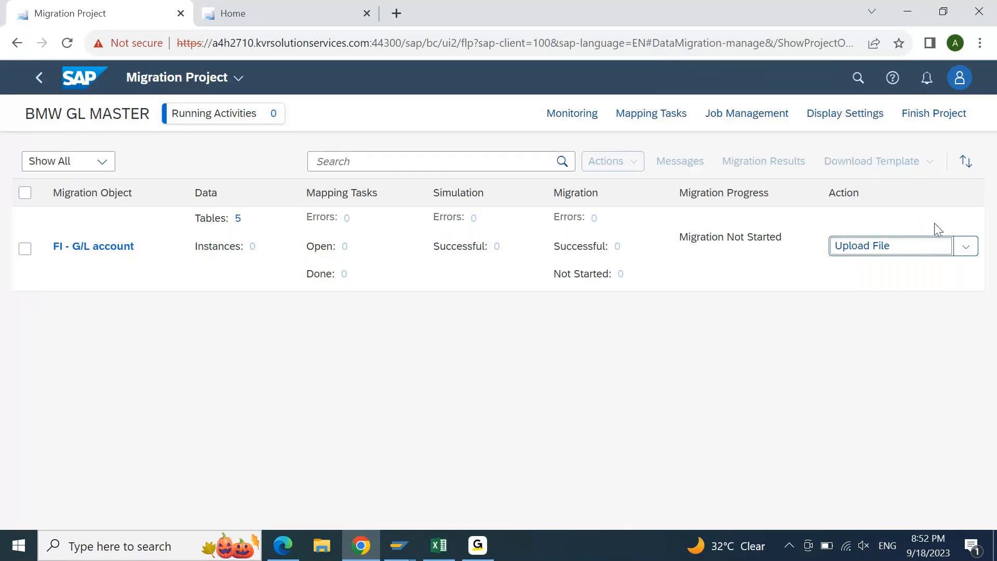
Step: Download the XML template for the FI - G/L account object again
{"action": "left_click", "coordinate": [965, 247]}
{"action": "mouse_move", "coordinate": [884, 278]}
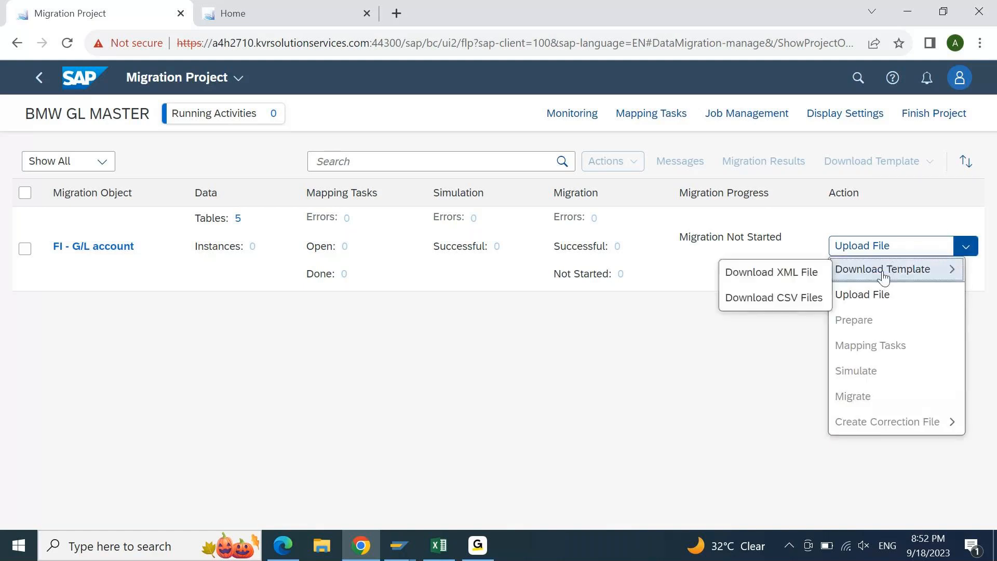
{"action": "left_click", "coordinate": [805, 276]}
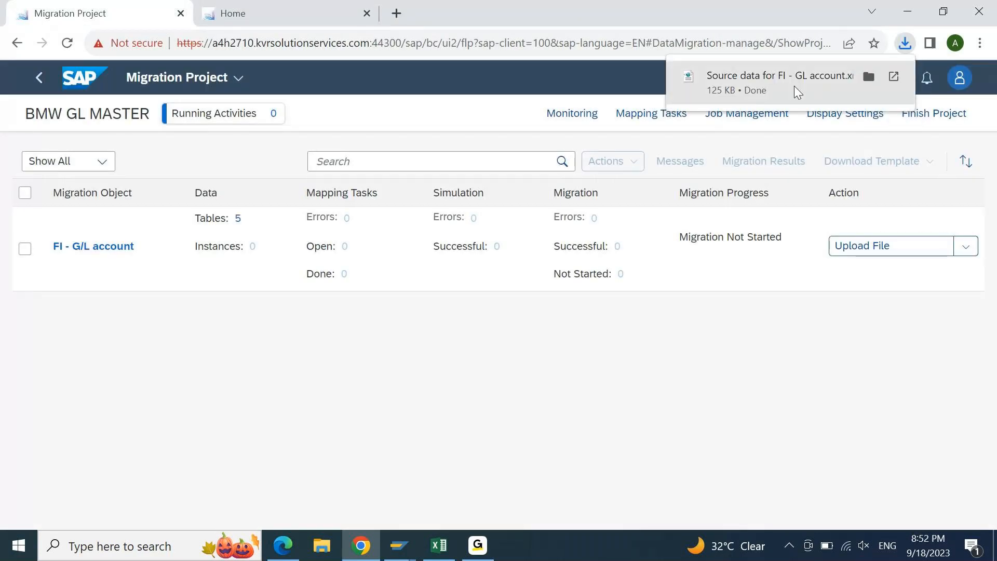
Step: Copy the downloaded Source data for FI - GL account template from the Downloads folder to the Desktop folder
{"action": "left_click", "coordinate": [868, 77]}
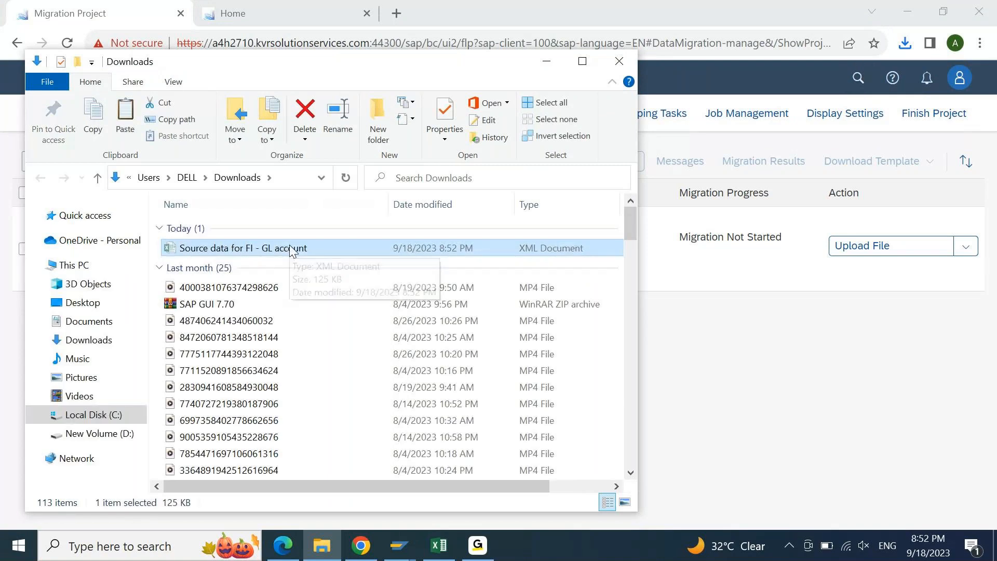
{"action": "left_click", "coordinate": [82, 303]}
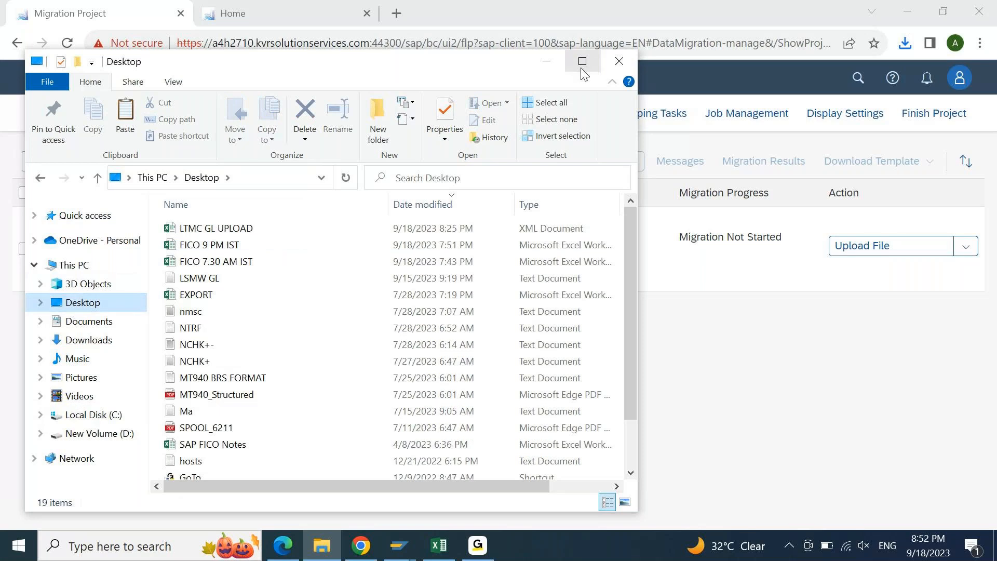
{"action": "left_click", "coordinate": [581, 67]}
{"action": "key", "text": "ctrl+v"}
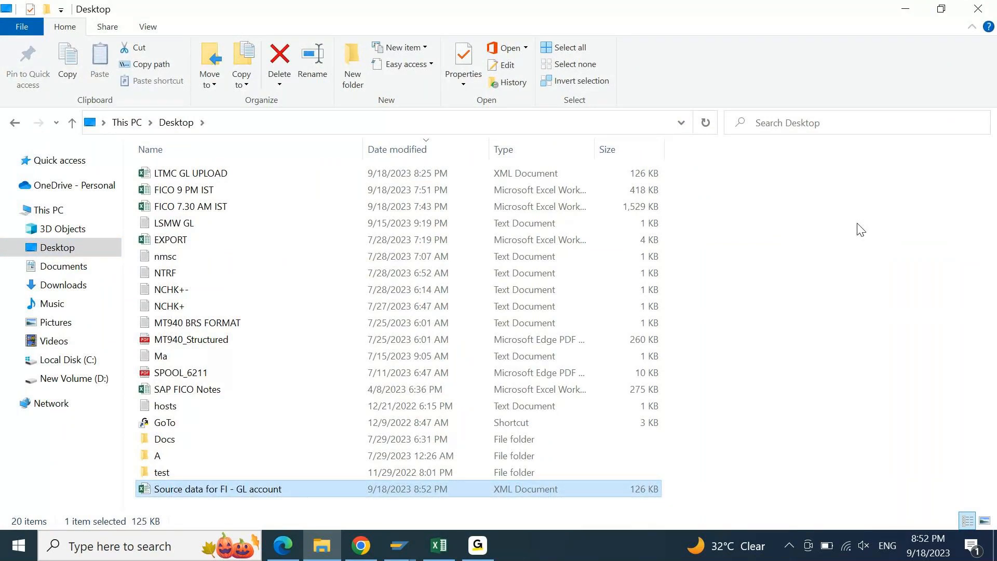
Step: Rename the copied template file as MIGRATE YOUR DATA GL UPLOAD
{"action": "key", "text": "F2"}
{"action": "type", "text": "migrate"}
{"action": "key", "text": "BackSpace"}
{"action": "key", "text": "BackSpace"}
{"action": "key", "text": "BackSpace"}
{"action": "key", "text": "BackSpace"}
{"action": "key", "text": "BackSpace"}
{"action": "key", "text": "BackSpace"}
{"action": "key", "text": "BackSpace"}
{"action": "key", "text": "BackSpace"}
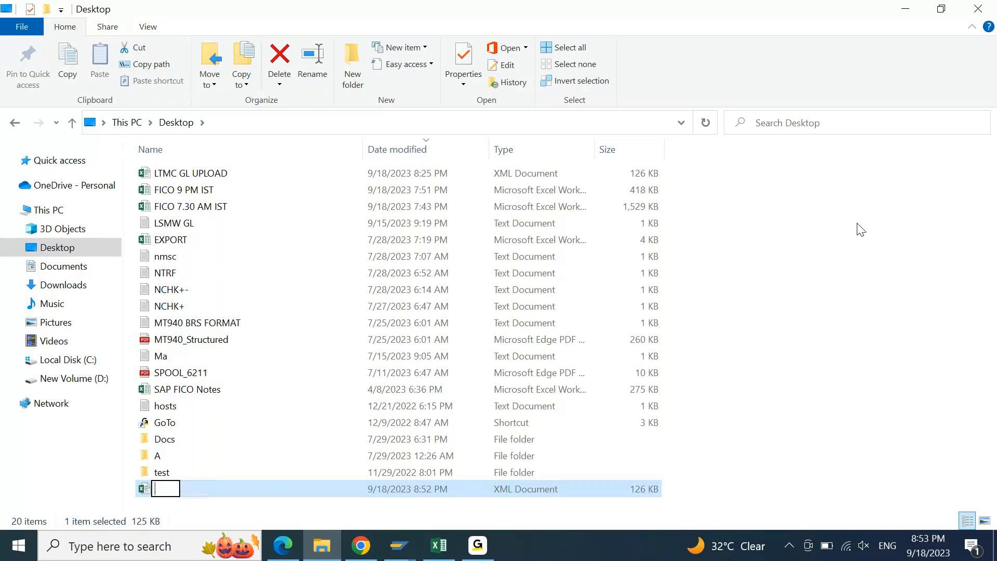
{"action": "type", "text": "MIGRATE YIYR"}
{"action": "key", "text": "BackSpace"}
{"action": "key", "text": "BackSpace"}
{"action": "key", "text": "BackSpace"}
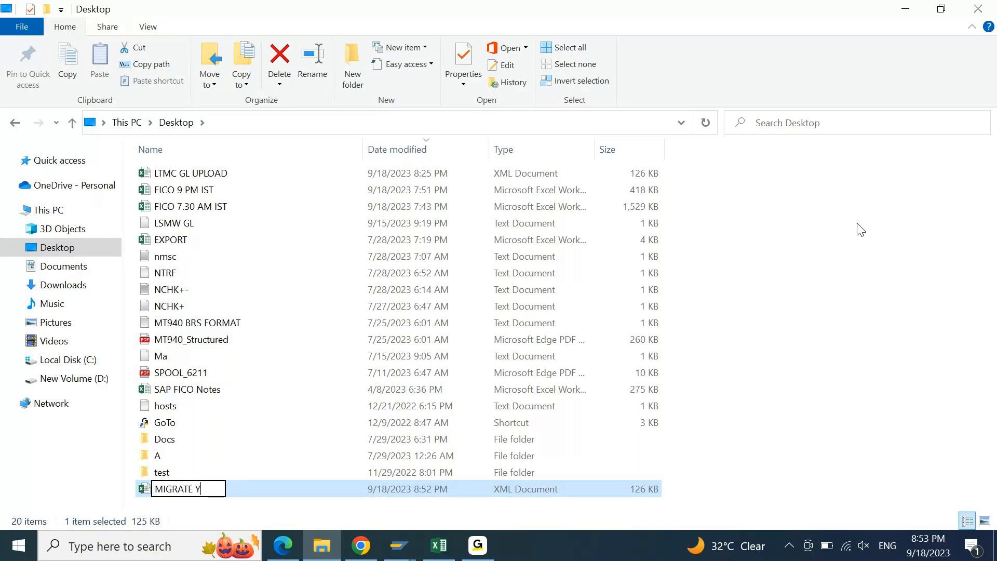
{"action": "type", "text": "OUR DATA GL"}
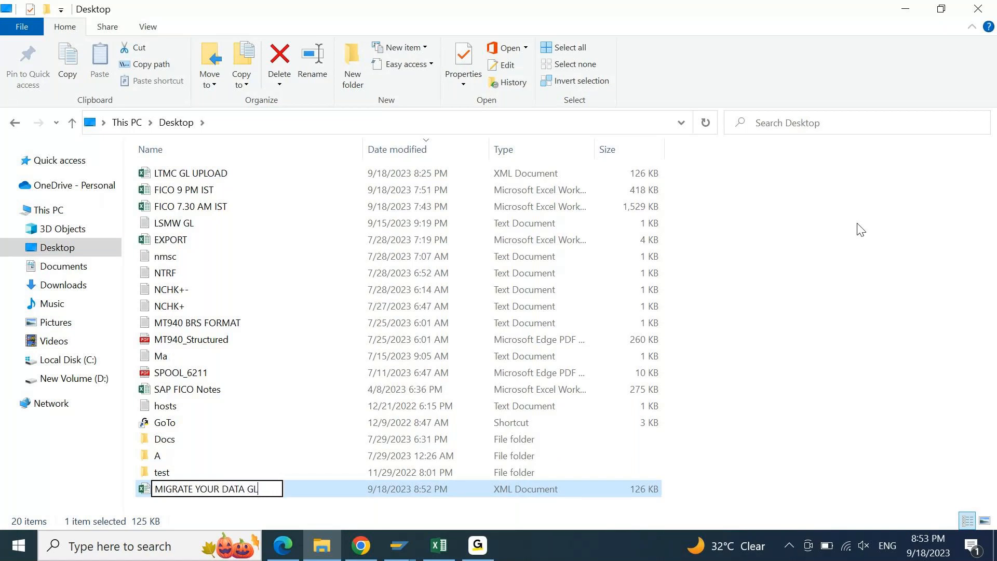
{"action": "type", "text": " UPLOAD"}
{"action": "key", "text": "Return"}
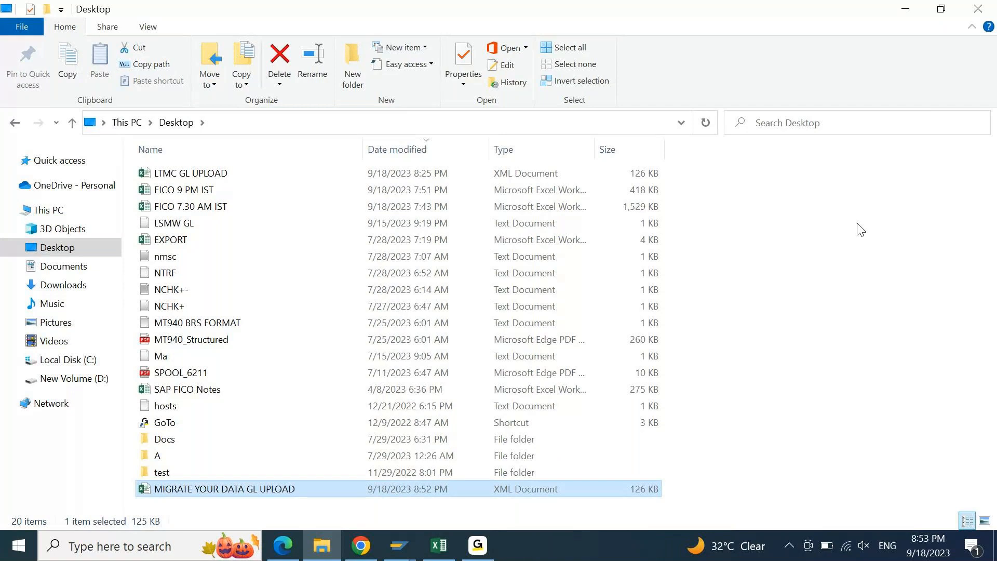
Step: Open MIGRATE YOUR DATA GL UPLOAD from the desktop in Excel, enable editing and show its General Data sheet
{"action": "left_click", "coordinate": [987, 14]}
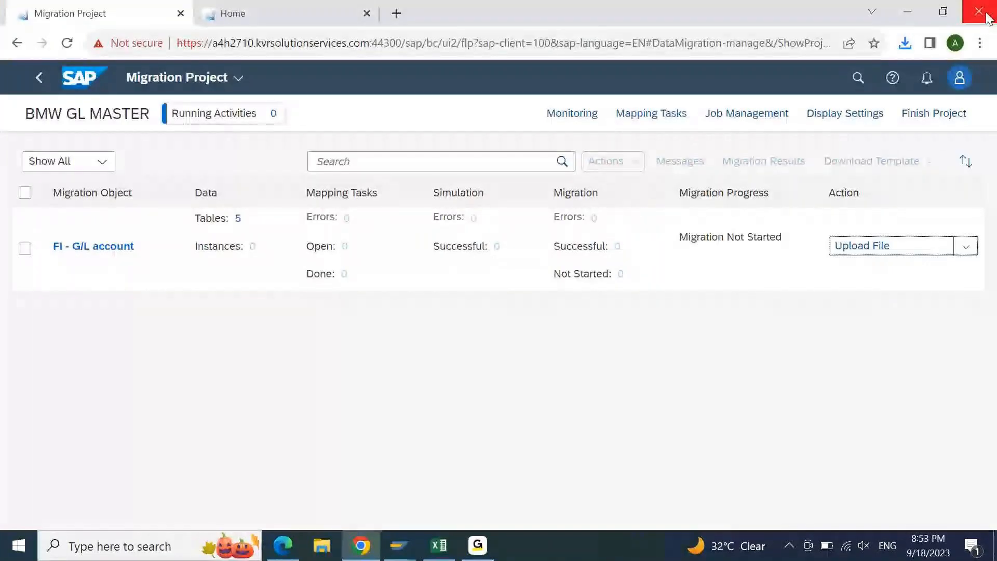
{"action": "left_click", "coordinate": [987, 16]}
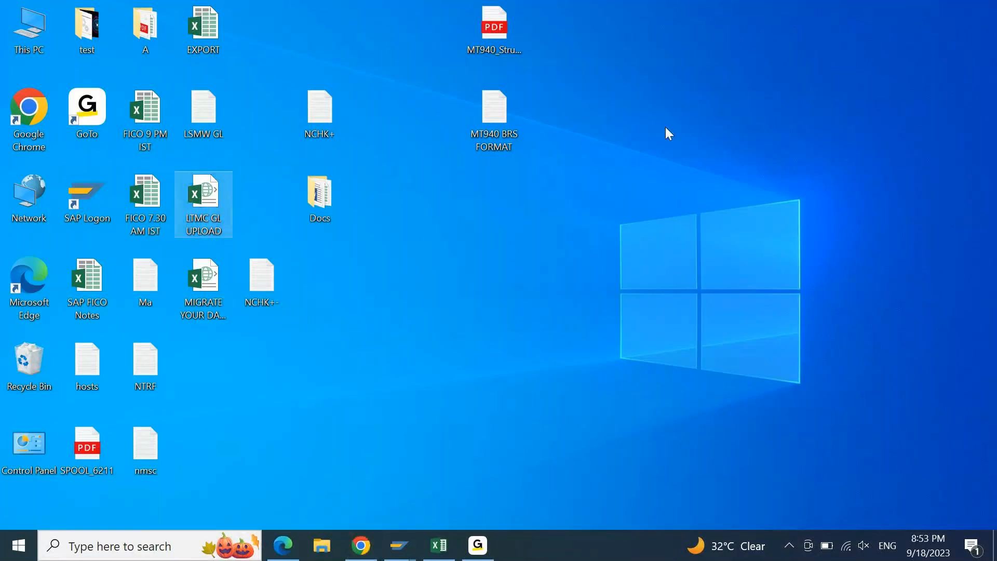
{"action": "left_click", "coordinate": [208, 301]}
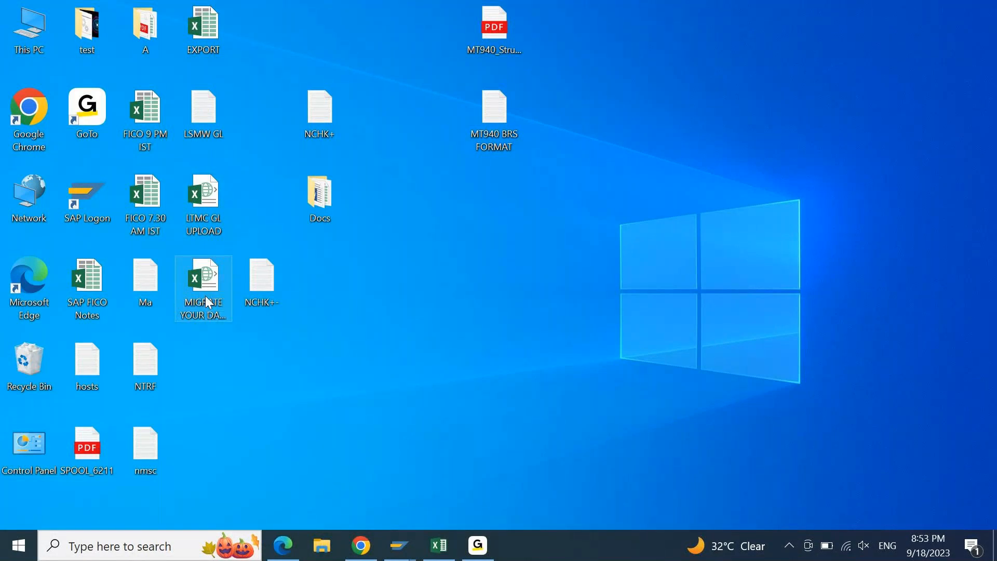
{"action": "double_click", "coordinate": [206, 301]}
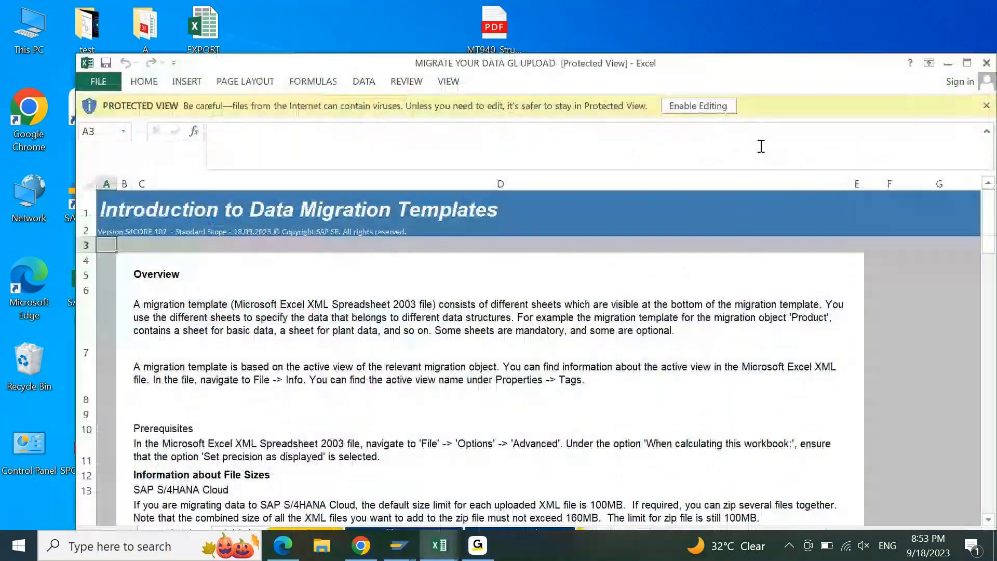
{"action": "left_click", "coordinate": [966, 64]}
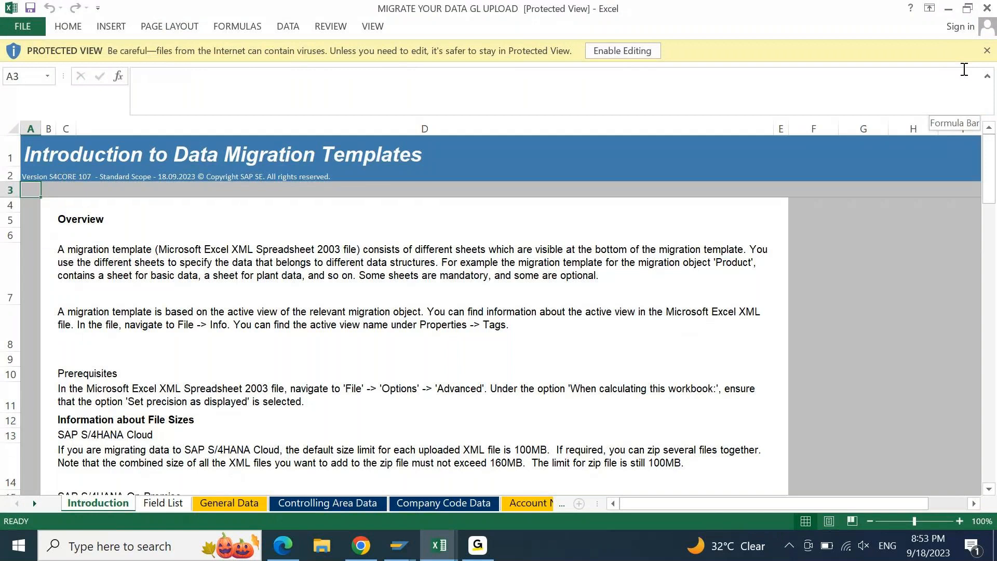
{"action": "left_click", "coordinate": [631, 51]}
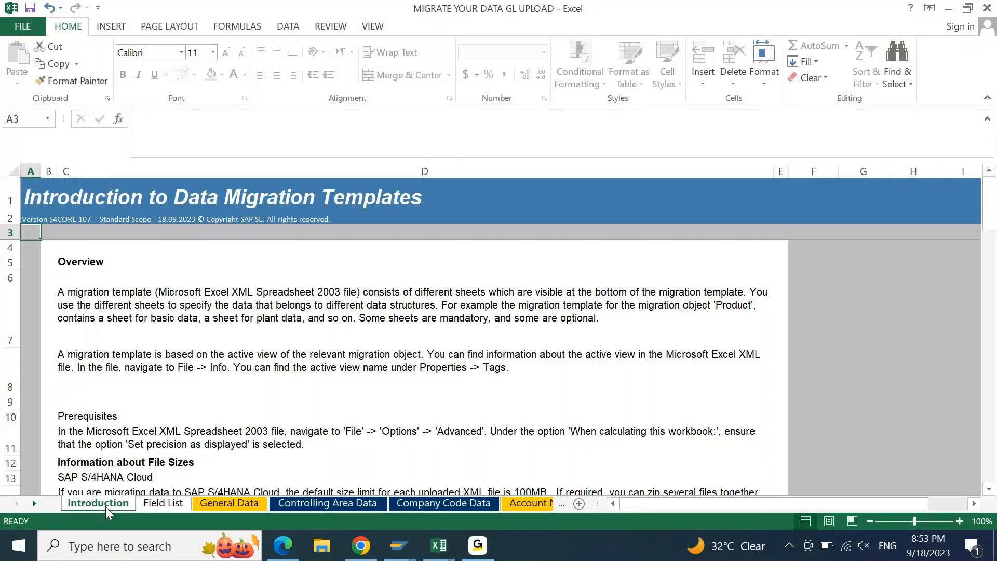
{"action": "left_click", "coordinate": [165, 503]}
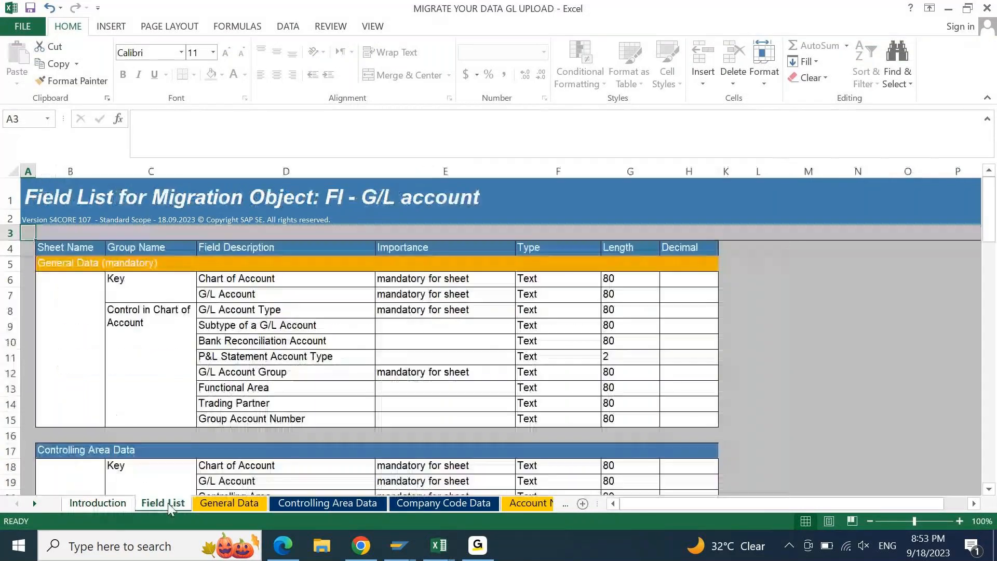
{"action": "left_click", "coordinate": [221, 501]}
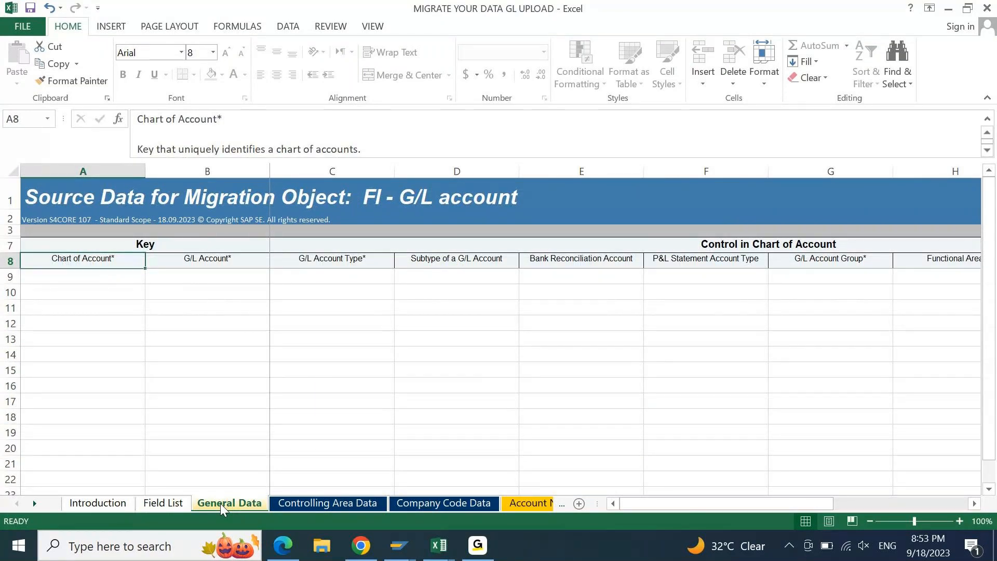
Step: Switch to SAP GUI, run transaction FS00 and change the company code to 9PBI
{"action": "left_click", "coordinate": [398, 545]}
{"action": "left_click", "coordinate": [435, 482]}
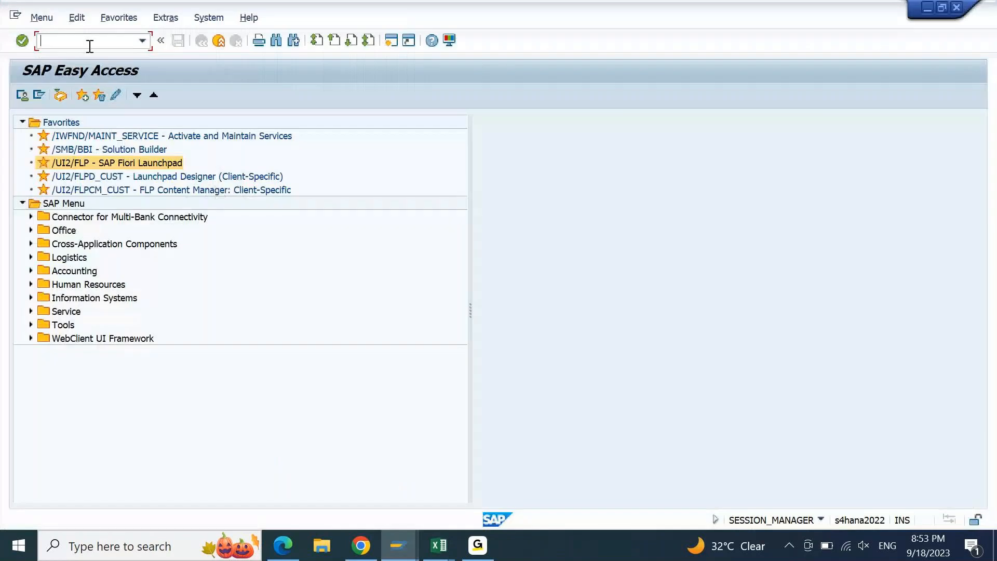
{"action": "type", "text": "FS00"}
{"action": "key", "text": "Return"}
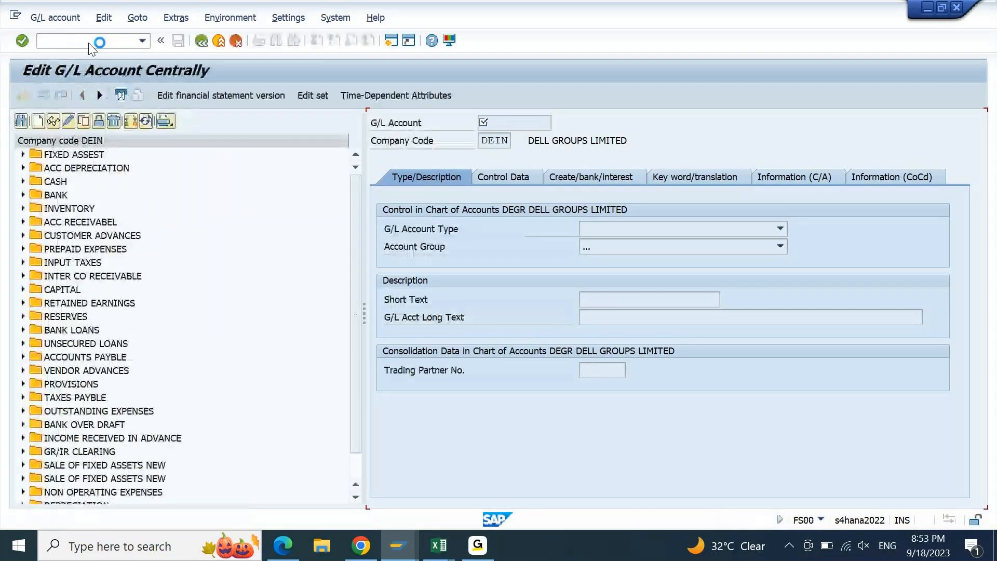
{"action": "left_click", "coordinate": [131, 122]}
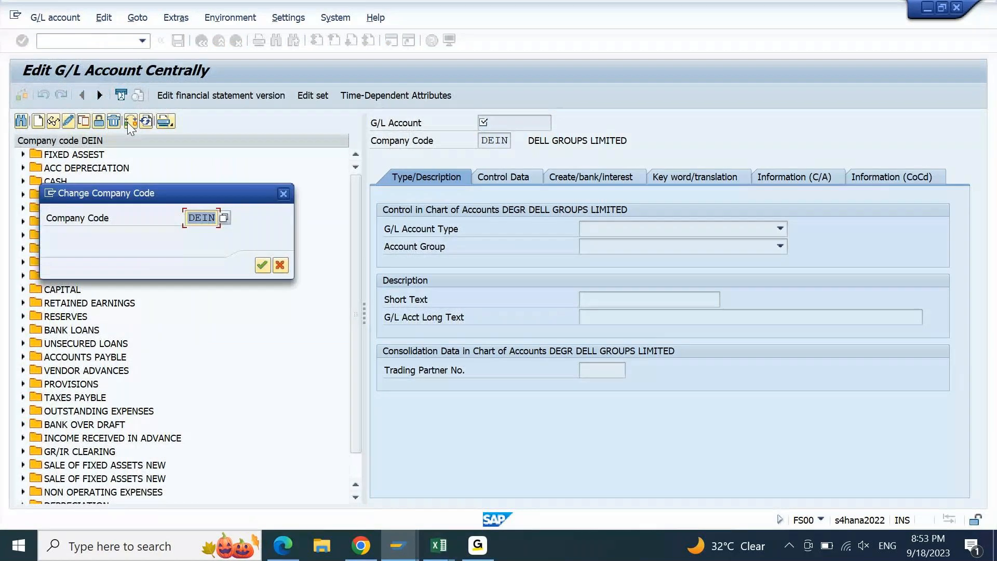
{"action": "type", "text": "9PBI"}
{"action": "key", "text": "Return"}
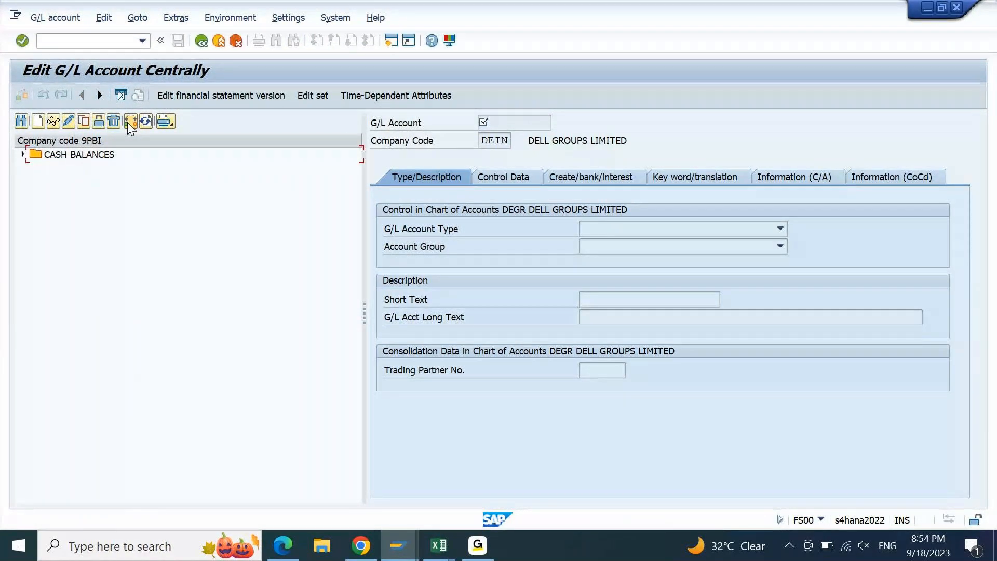
Step: Display the CASH -LSMW 2 account under CASH BALANCES and copy its G/L account number into cell B9 of Excel's General Data sheet
{"action": "left_click", "coordinate": [23, 155]}
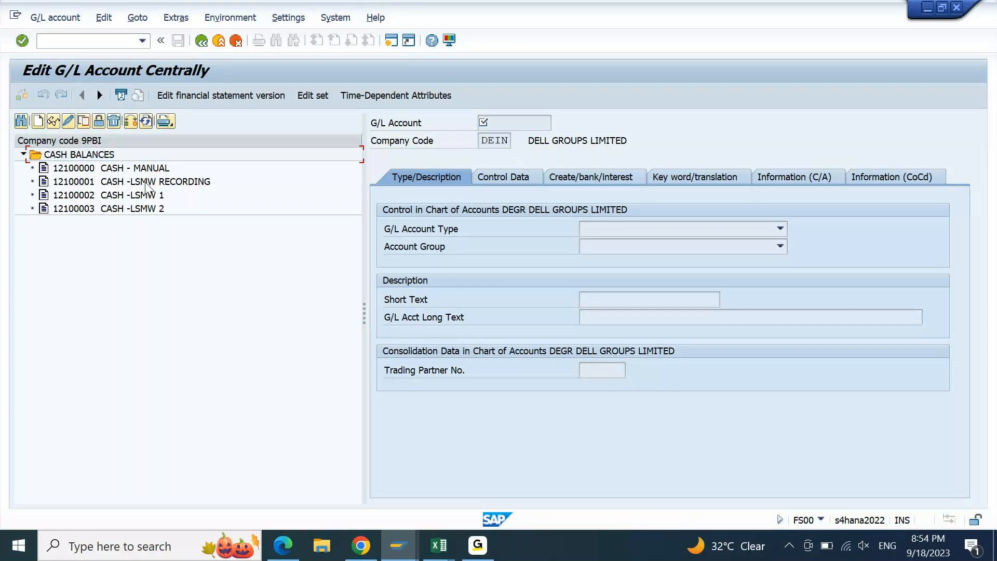
{"action": "left_click", "coordinate": [105, 210]}
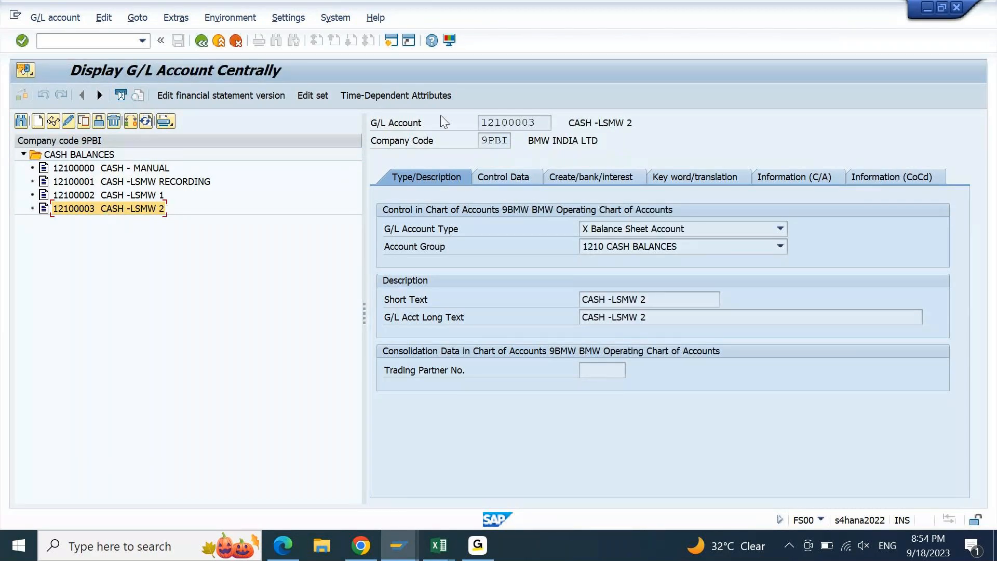
{"action": "left_click_drag", "start_coordinate": [544, 124], "coordinate": [481, 139]}
{"action": "key", "text": "ctrl+c"}
{"action": "left_click", "coordinate": [445, 554]}
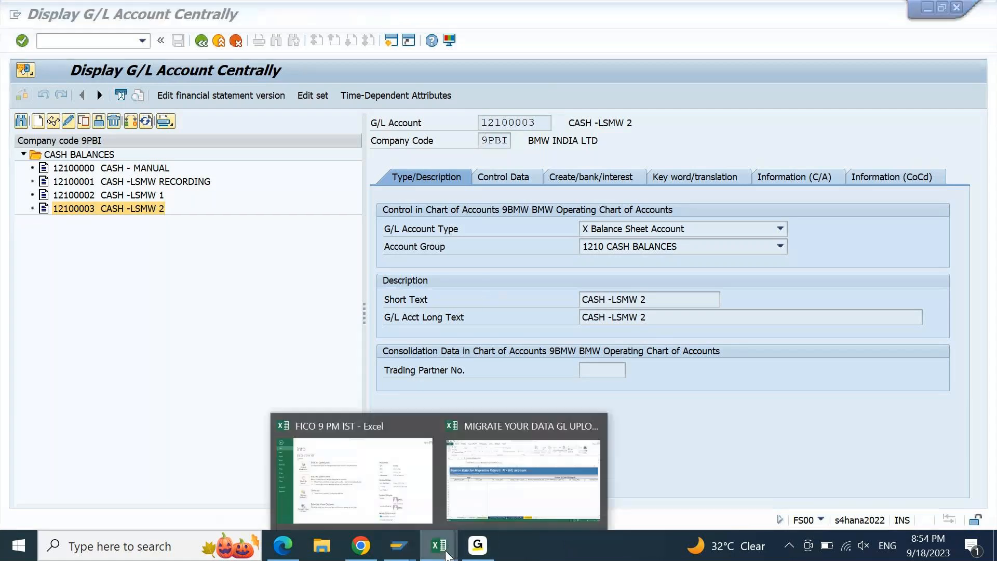
{"action": "left_click", "coordinate": [502, 469]}
{"action": "key", "text": "Down"}
{"action": "key", "text": "Right"}
{"action": "key", "text": "ctrl+v"}
{"action": "key", "text": "Left"}
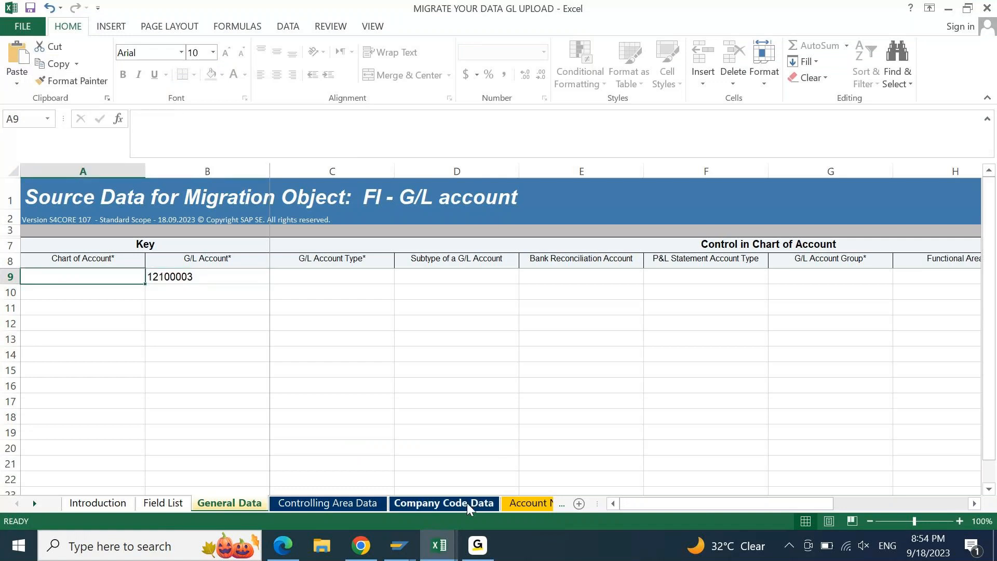
Step: Look up the account's chart of accounts in SAP GUI and enter 9BMW as Chart of Account in row 9 of the Excel template
{"action": "mouse_move", "coordinate": [399, 545]}
{"action": "left_click", "coordinate": [453, 482]}
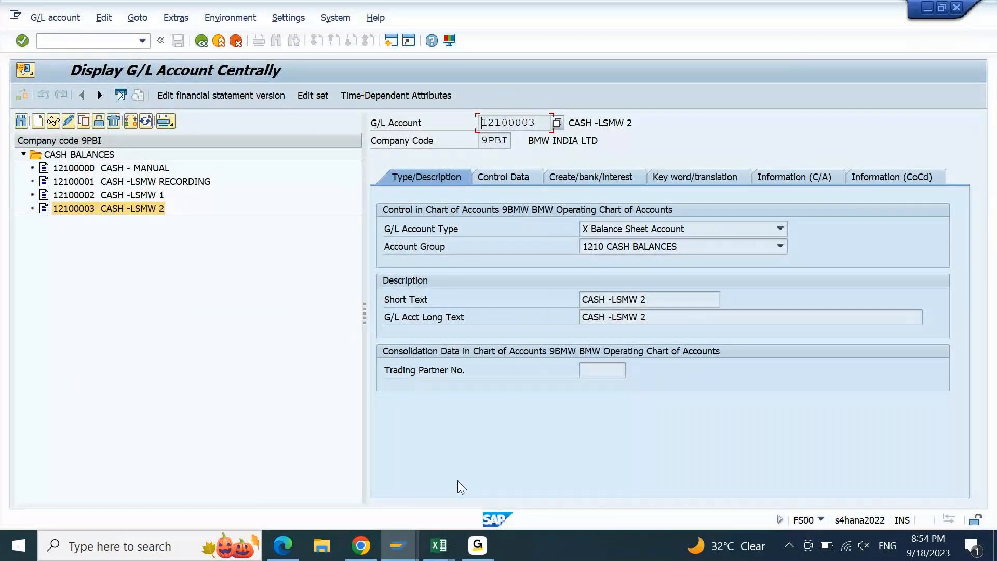
{"action": "mouse_move", "coordinate": [444, 551]}
{"action": "left_click", "coordinate": [494, 471]}
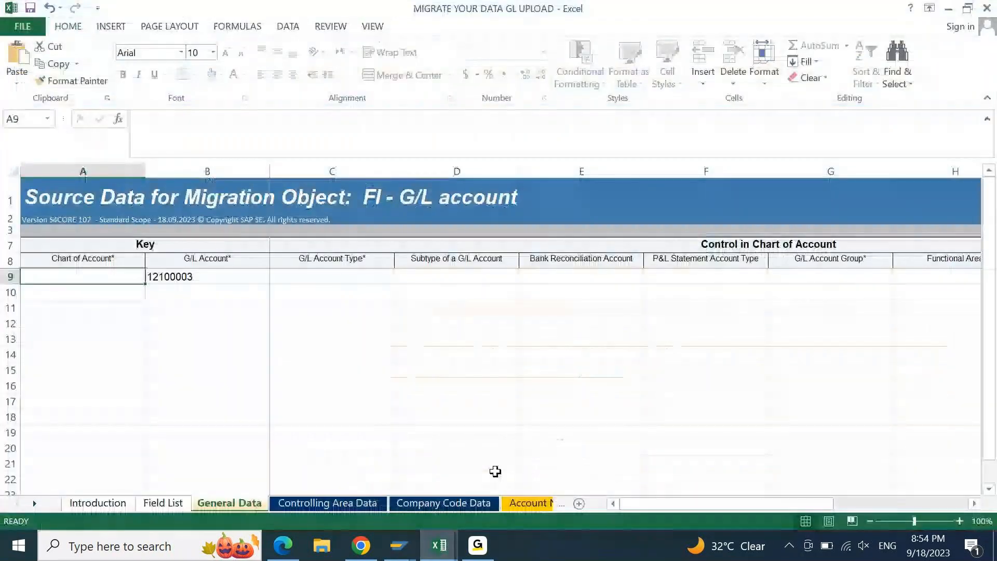
{"action": "type", "text": "9BMW"}
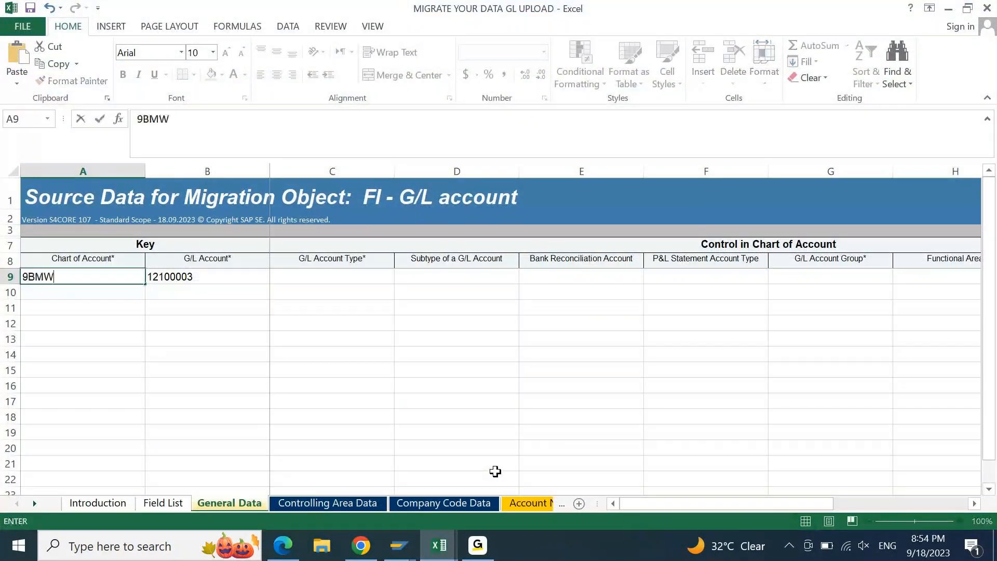
{"action": "key", "text": "Tab"}
{"action": "key", "text": "Tab"}
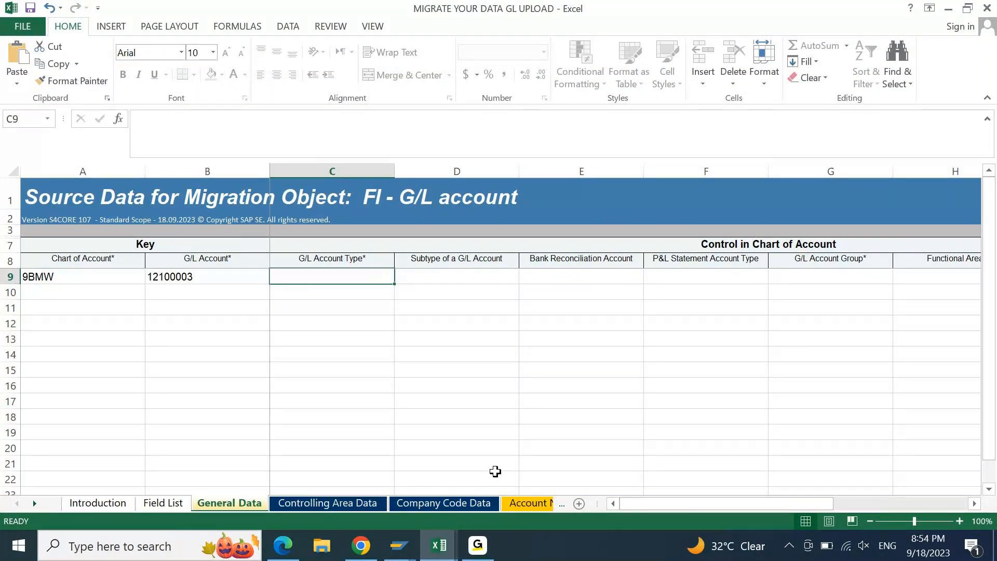
Step: Check the account's G/L account type in SAP GUI and enter X as G/L Account Type in row 9 of the Excel template
{"action": "left_click", "coordinate": [439, 546]}
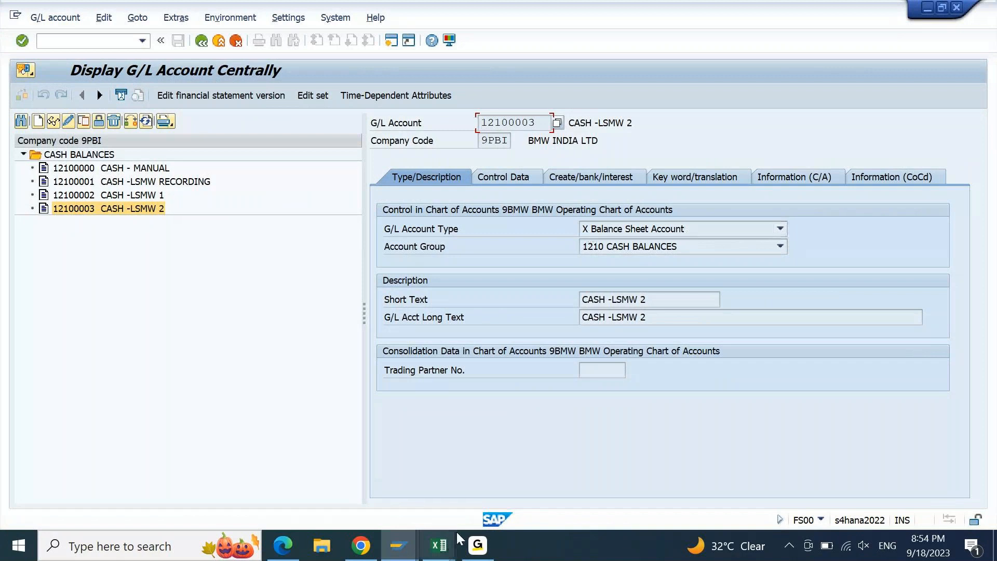
{"action": "mouse_move", "coordinate": [456, 534]}
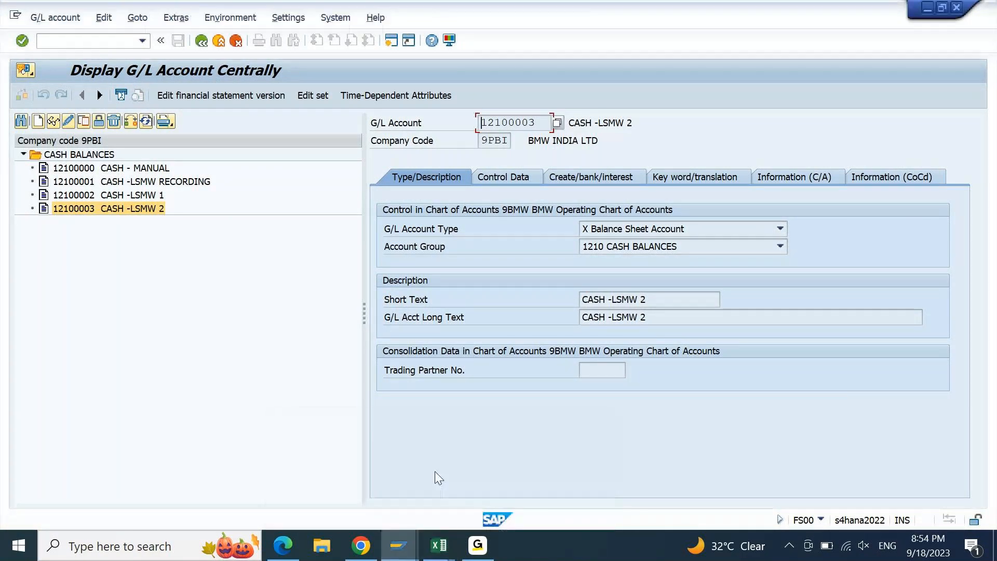
{"action": "mouse_move", "coordinate": [431, 553]}
{"action": "left_click", "coordinate": [487, 496]}
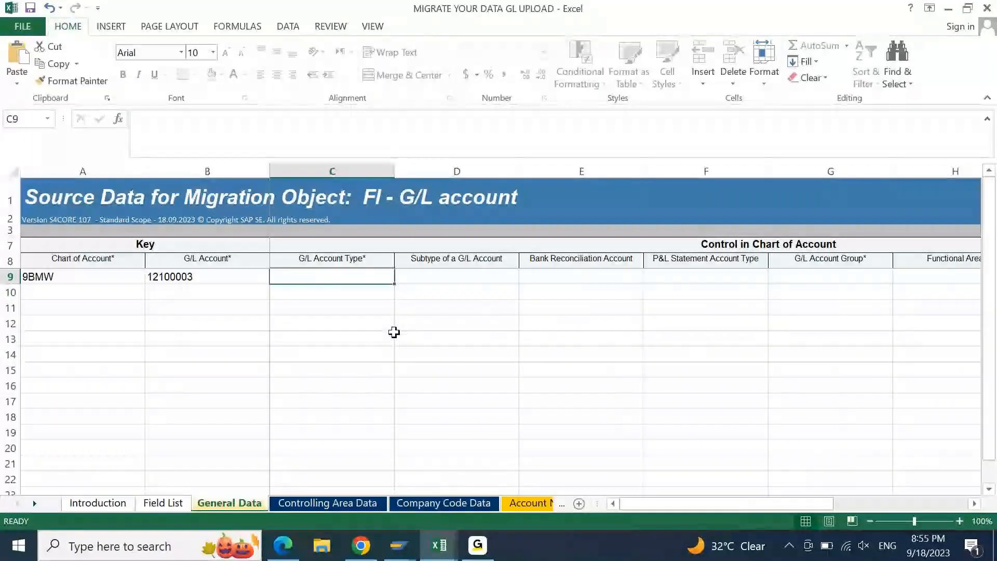
{"action": "type", "text": "X"}
{"action": "key", "text": "Return"}
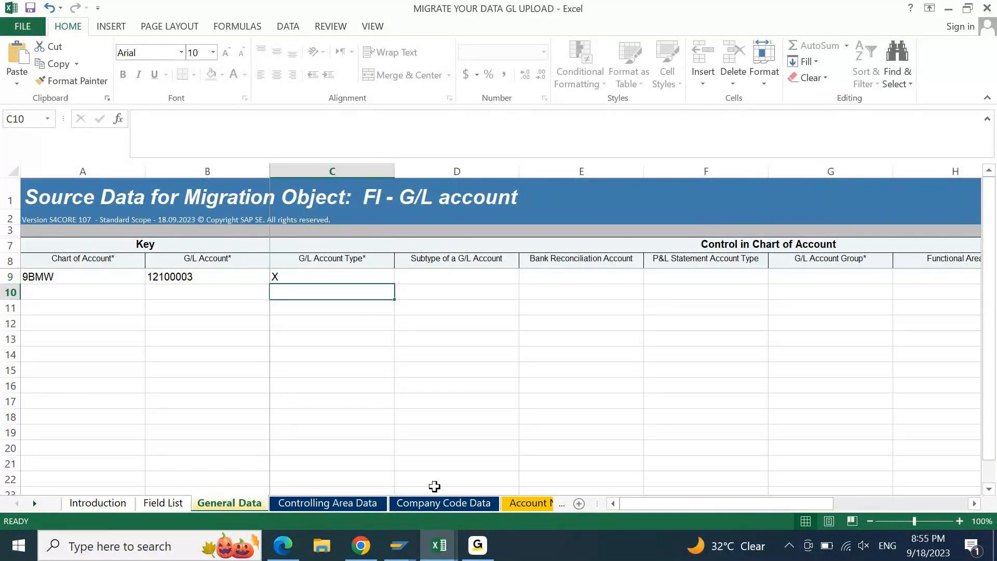
Step: Look up the account's account group in SAP GUI and enter 1210 as G/L Account Group in row 9 of the Excel template
{"action": "key", "text": "Up"}
{"action": "key", "text": "Right"}
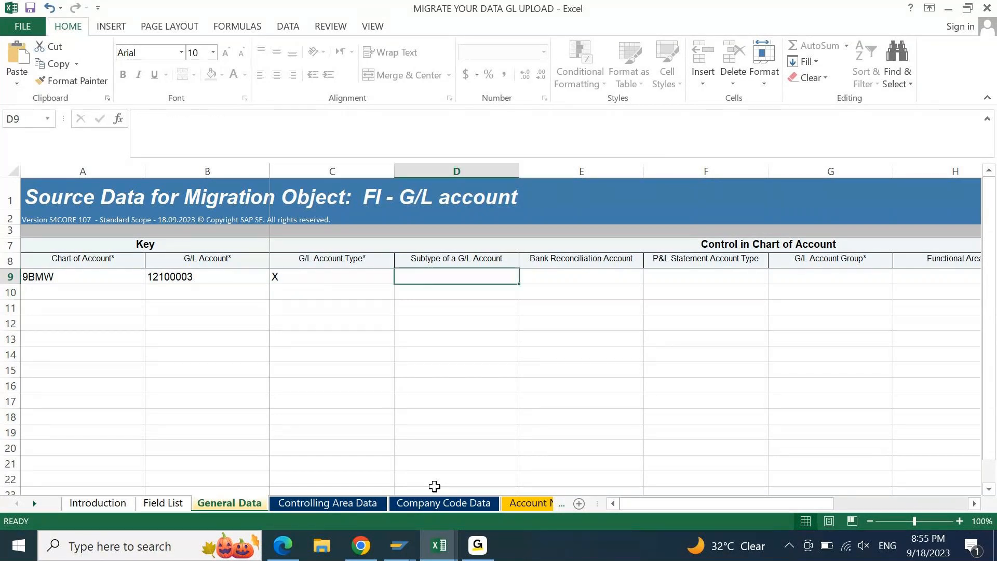
{"action": "key", "text": "Up"}
{"action": "key", "text": "Right"}
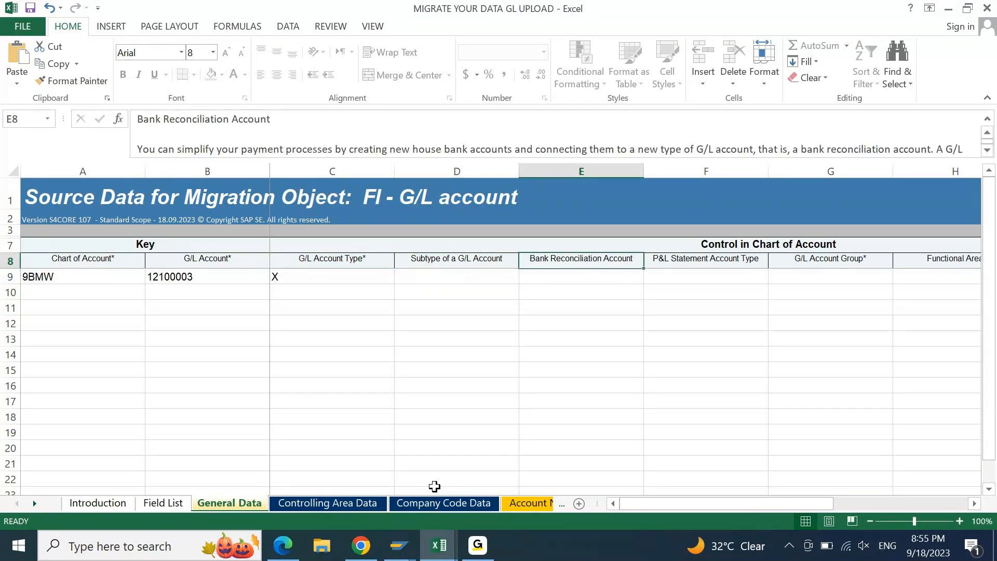
{"action": "key", "text": "Right"}
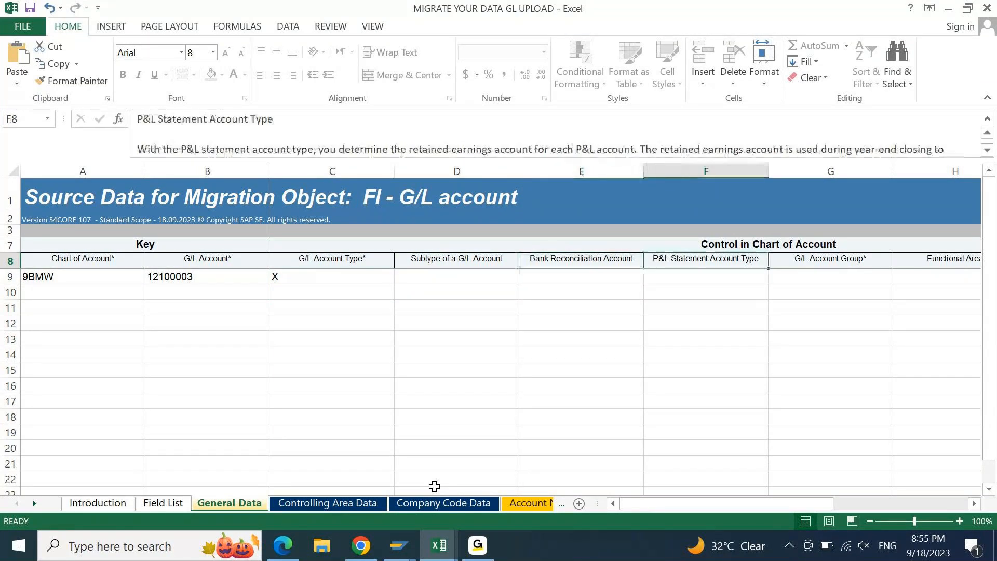
{"action": "key", "text": "Right"}
{"action": "key", "text": "Down"}
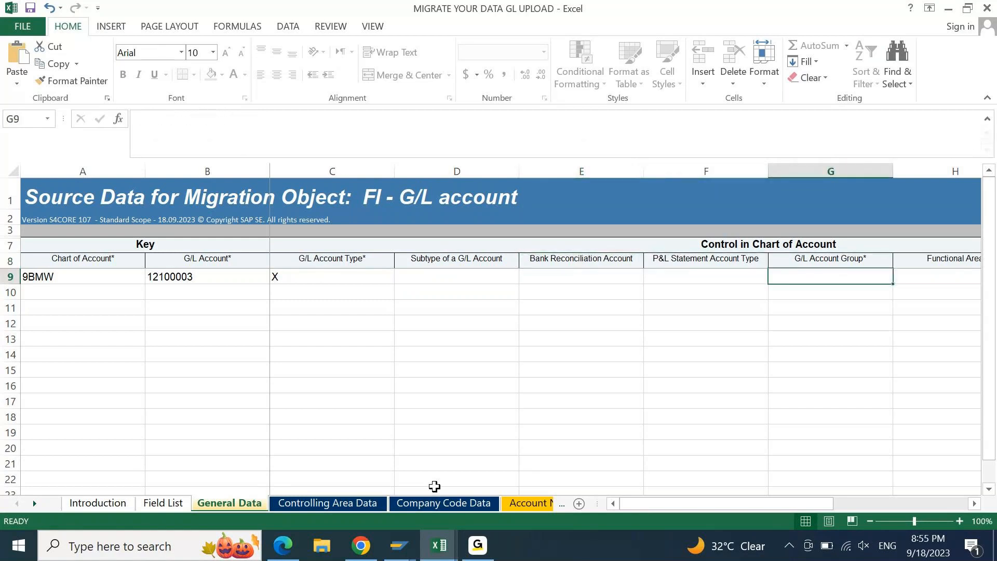
{"action": "left_click", "coordinate": [398, 545]}
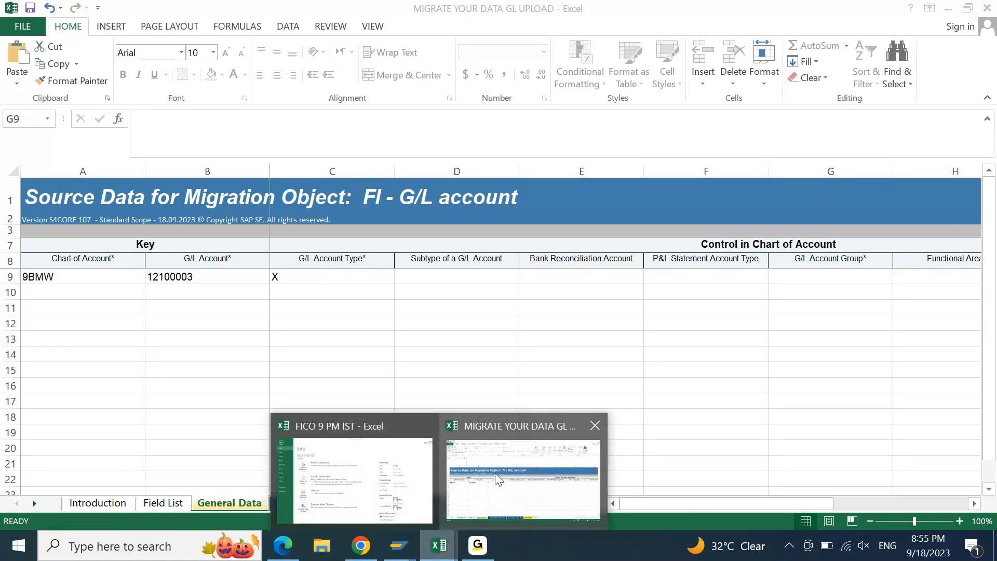
{"action": "left_click", "coordinate": [444, 467]}
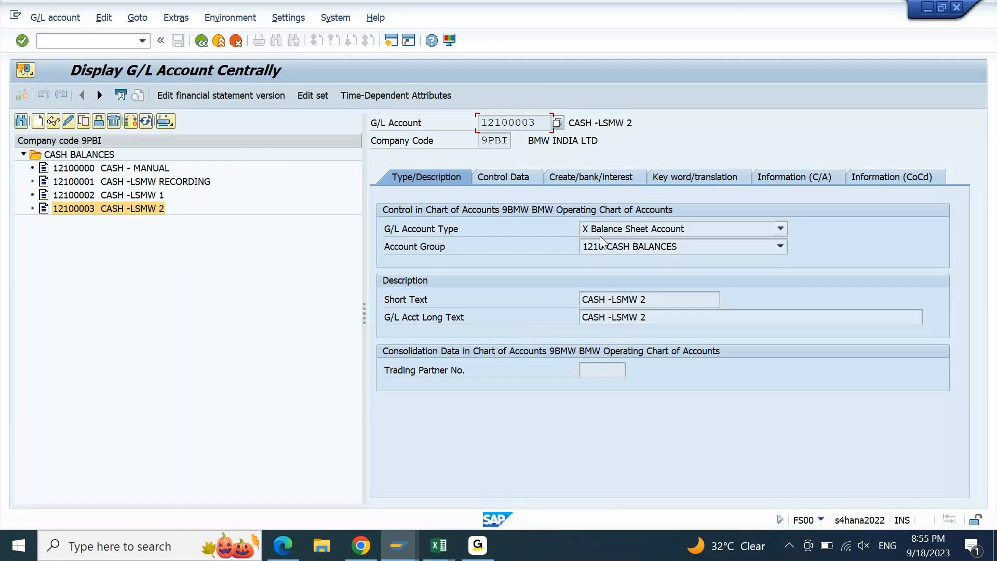
{"action": "mouse_move", "coordinate": [439, 555]}
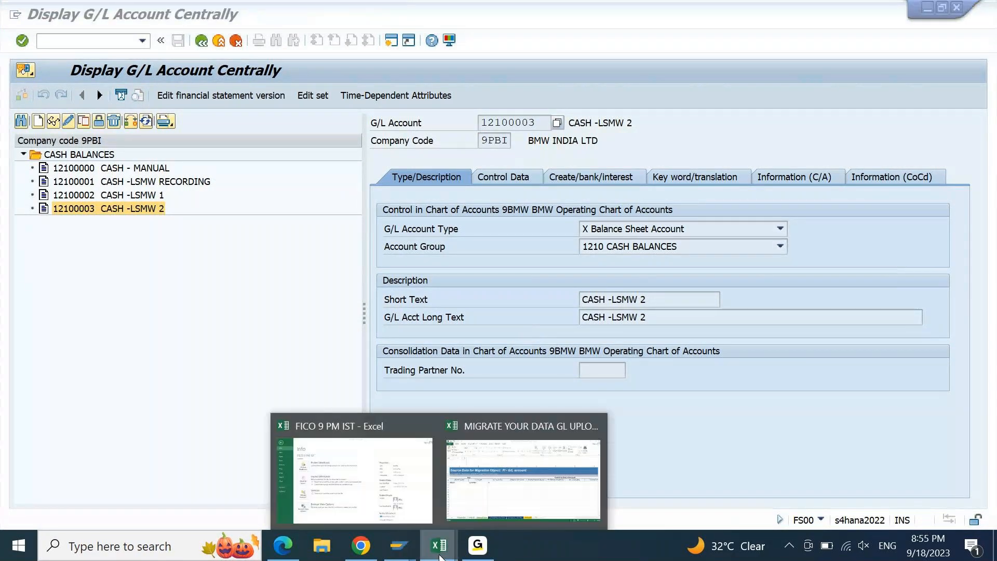
{"action": "left_click", "coordinate": [516, 485]}
{"action": "type", "text": "1210"}
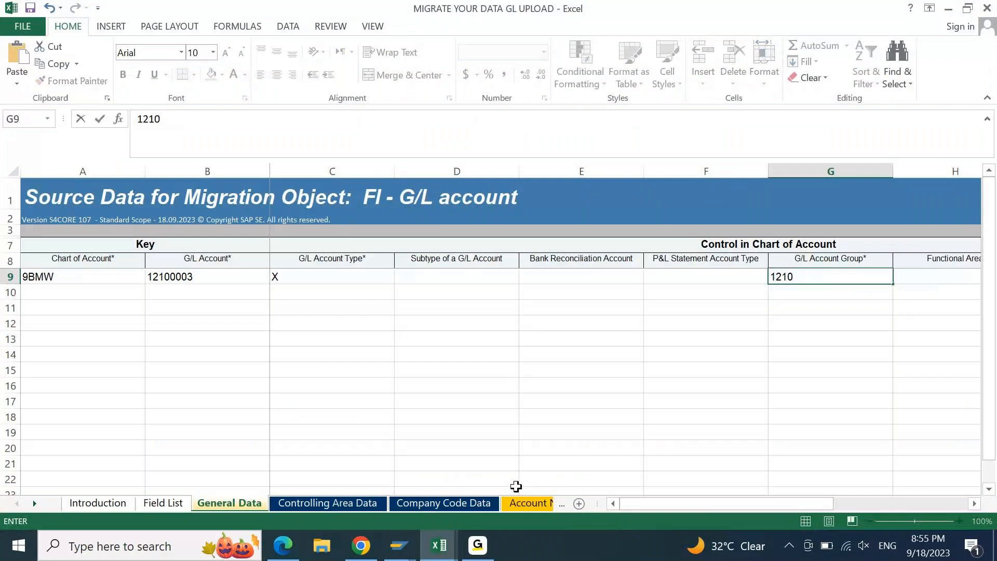
{"action": "key", "text": "Return"}
Step: Change the last digit of the G/L account number in cell B9 of the General Data sheet to 4
{"action": "key", "text": "Home"}
{"action": "key", "text": "Up"}
{"action": "key", "text": "Right"}
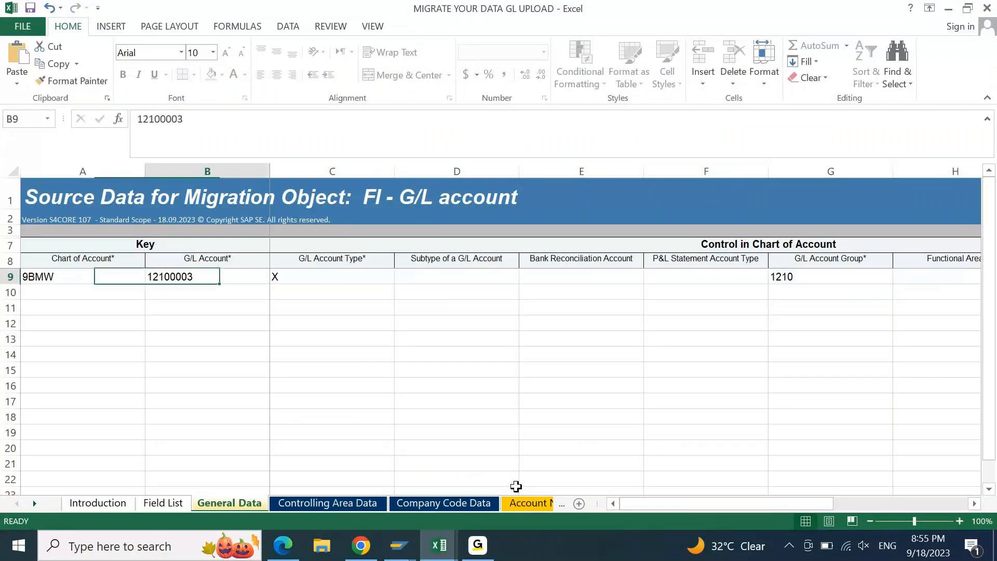
{"action": "key", "text": "F2"}
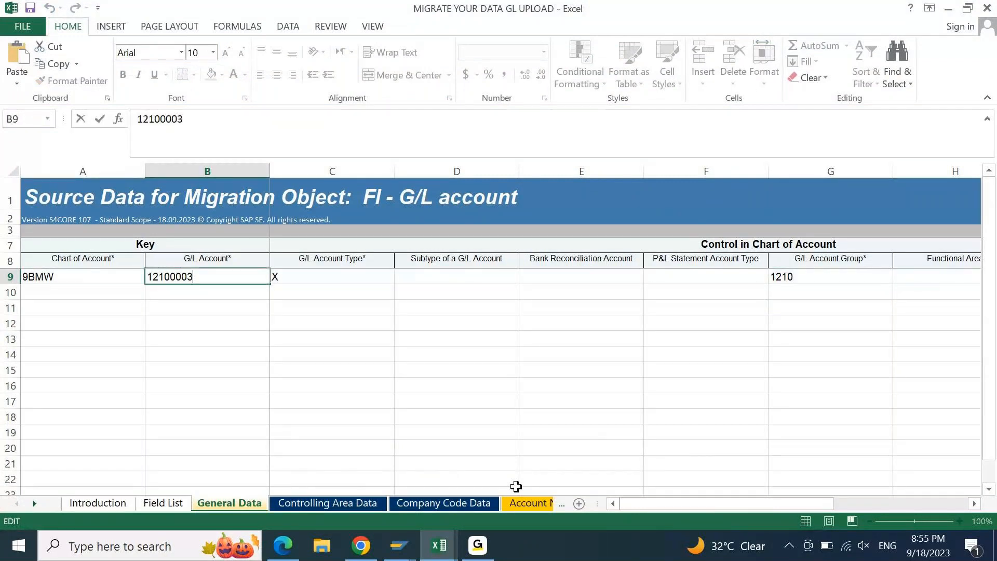
{"action": "key", "text": "BackSpace"}
{"action": "type", "text": "4"}
{"action": "key", "text": "Return"}
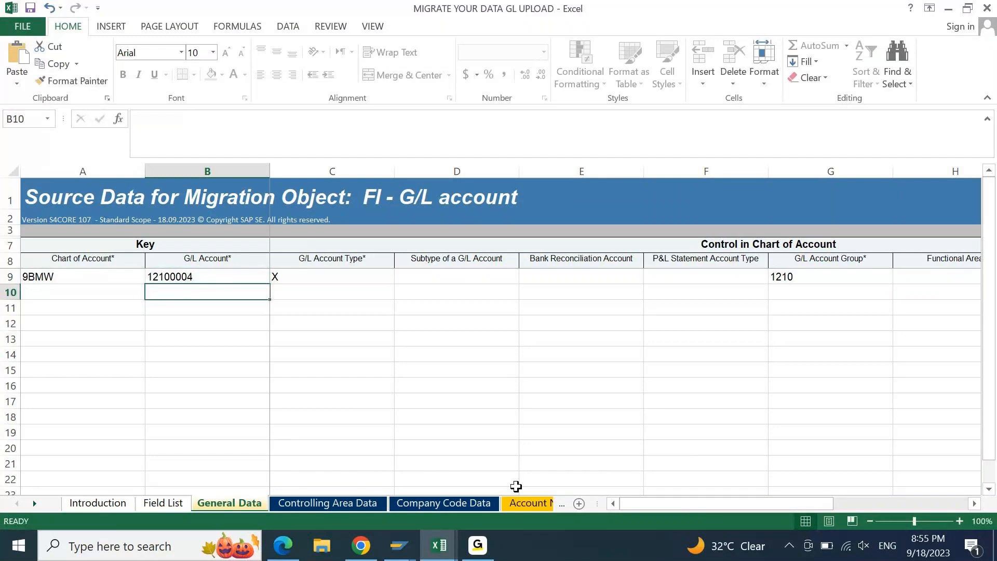
Step: Check the remaining General Data columns of row 9 through Group Account Number and save the workbook
{"action": "key", "text": "Up"}
{"action": "key", "text": "Right"}
{"action": "key", "text": "Right"}
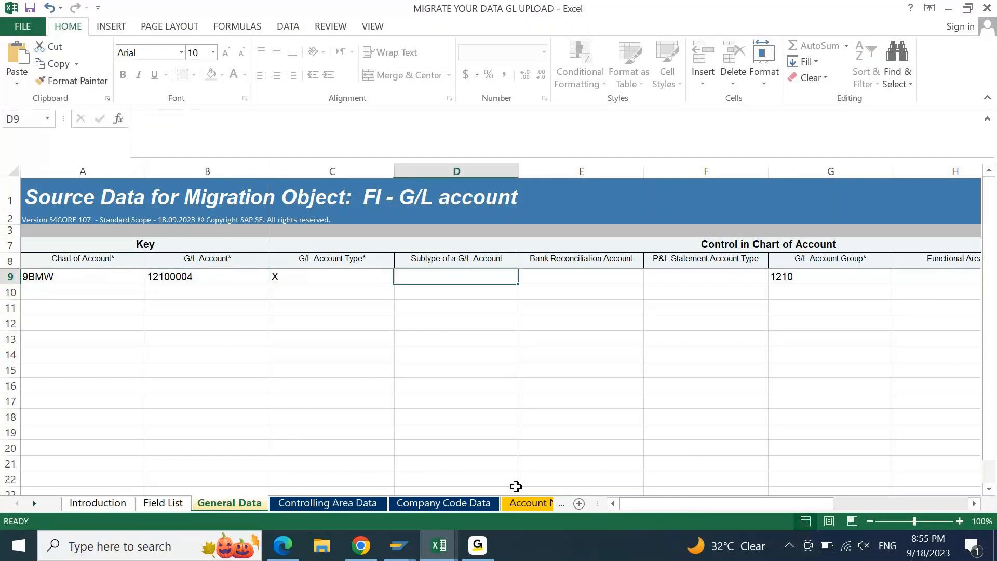
{"action": "key", "text": "Right"}
{"action": "key", "text": "Right"}
{"action": "key", "text": "Right"}
{"action": "key", "text": "Right"}
{"action": "key", "text": "Right"}
{"action": "key", "text": "Right"}
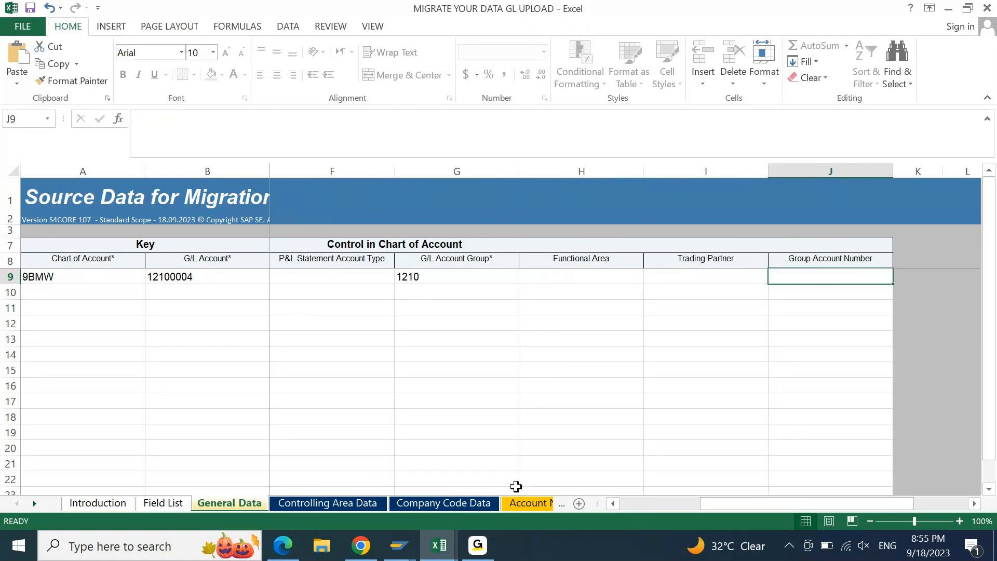
{"action": "key", "text": "Right"}
{"action": "key", "text": "Home"}
{"action": "key", "text": "ctrl+s"}
{"action": "key", "text": "Return"}
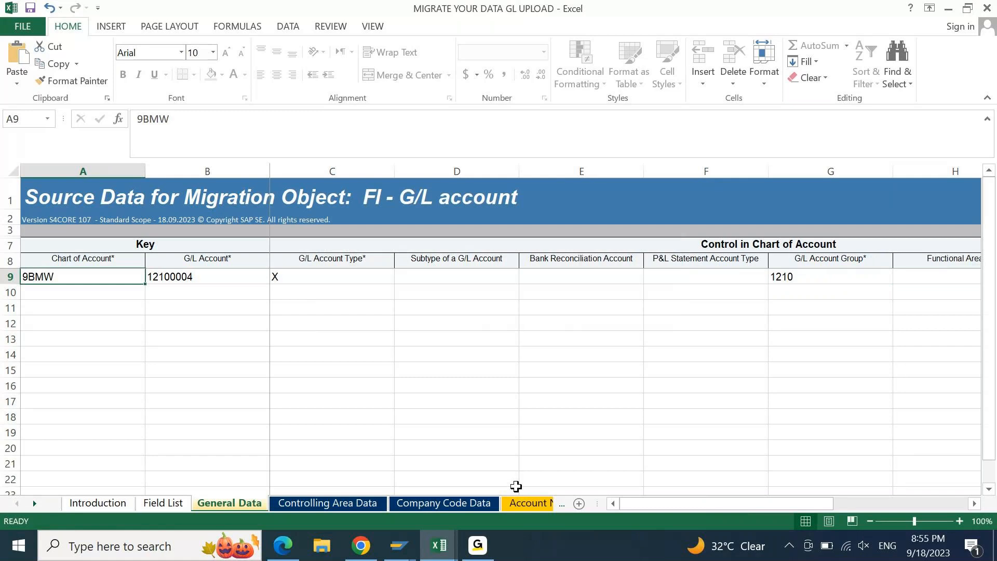
Step: Examine the required key columns on the Controlling Area Data and Company Code Data sheets
{"action": "left_click", "coordinate": [307, 504]}
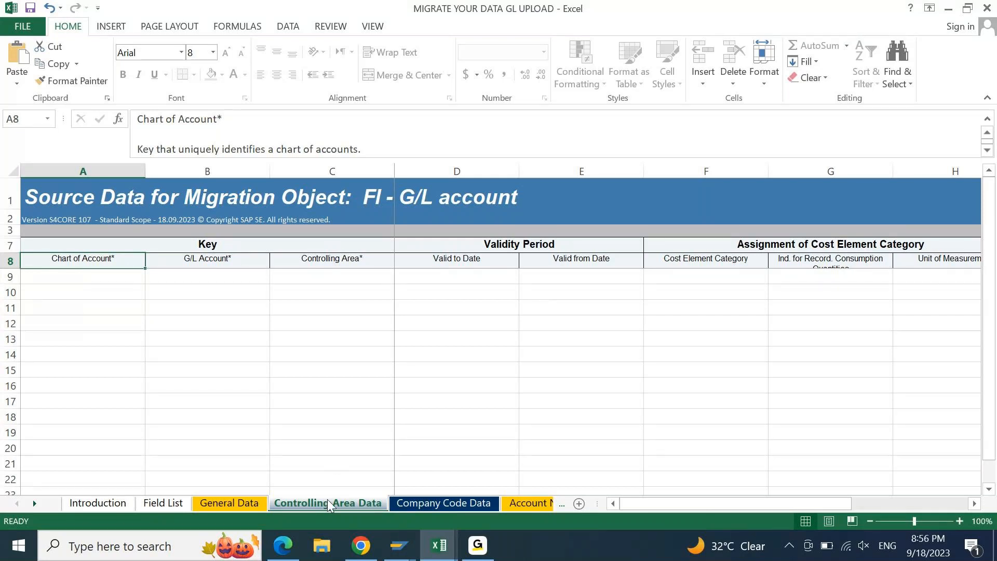
{"action": "left_click", "coordinate": [438, 504]}
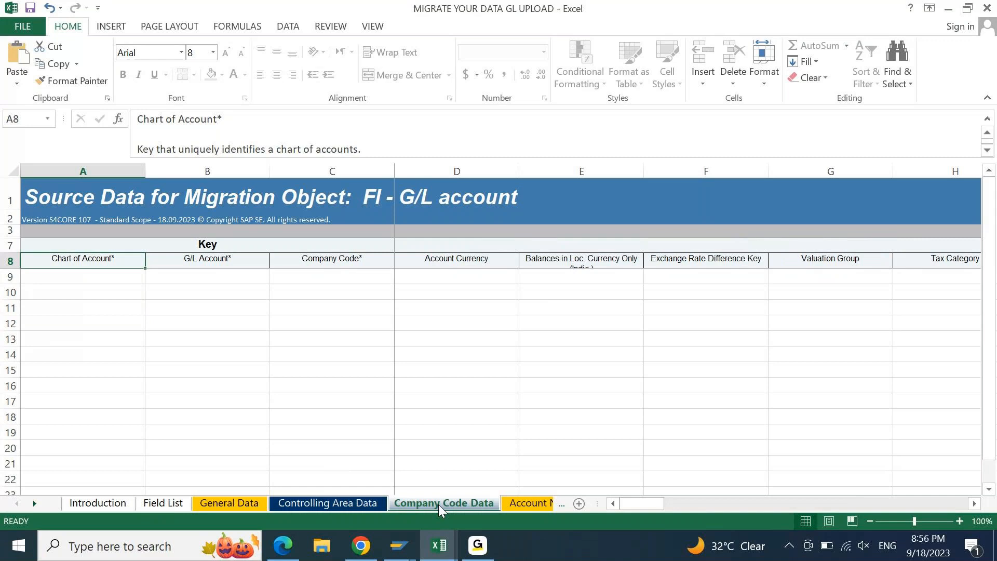
{"action": "left_click", "coordinate": [111, 273]}
{"action": "key", "text": "Up"}
{"action": "key", "text": "Right"}
{"action": "key", "text": "Right"}
{"action": "key", "text": "Left"}
{"action": "key", "text": "Left"}
Step: Copy the chart of account and G/L account from General Data row 9 into row 9 of the Company Code Data sheet
{"action": "left_click", "coordinate": [238, 504]}
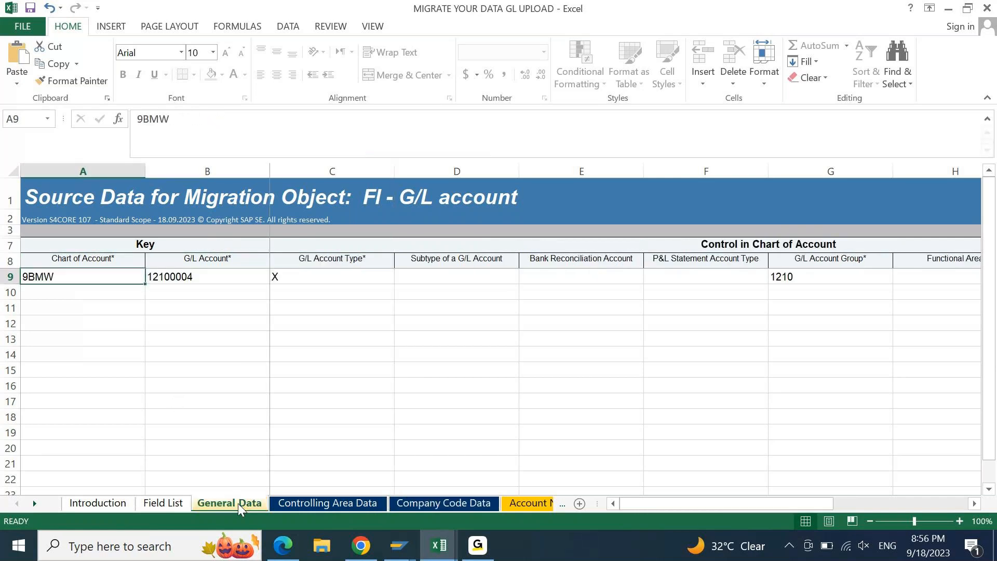
{"action": "key", "text": "shift+Right"}
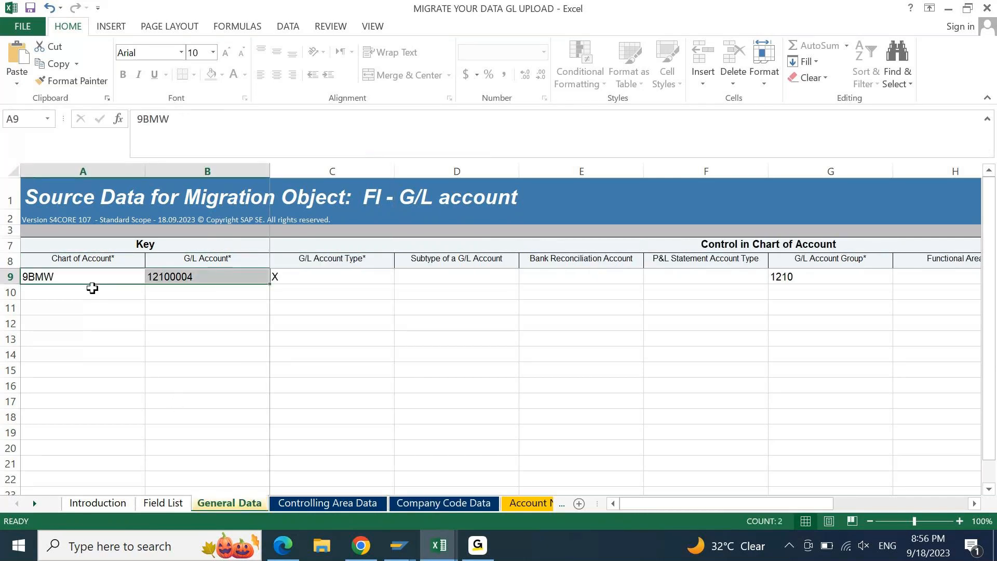
{"action": "key", "text": "ctrl+c"}
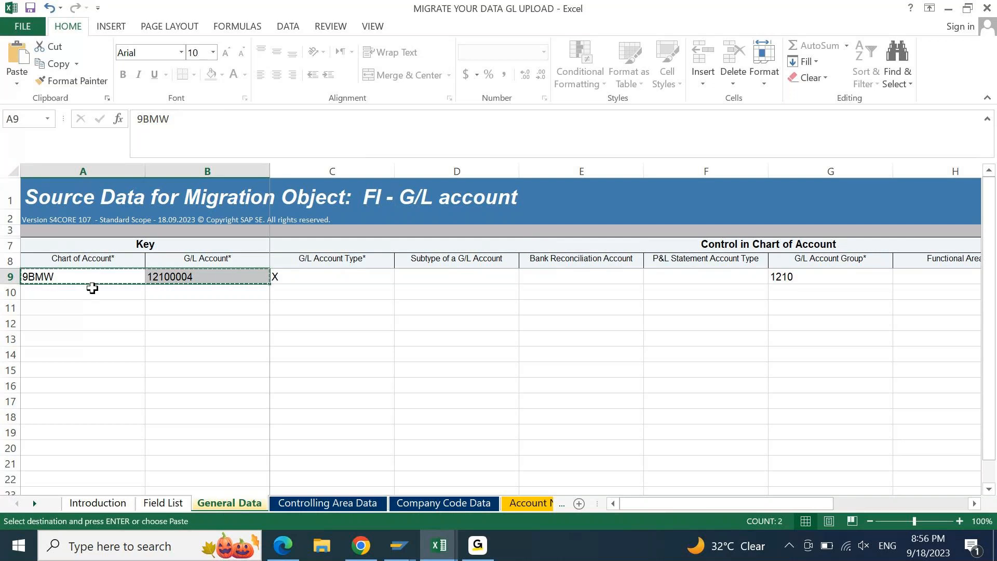
{"action": "left_click", "coordinate": [462, 505]}
{"action": "key", "text": "Down"}
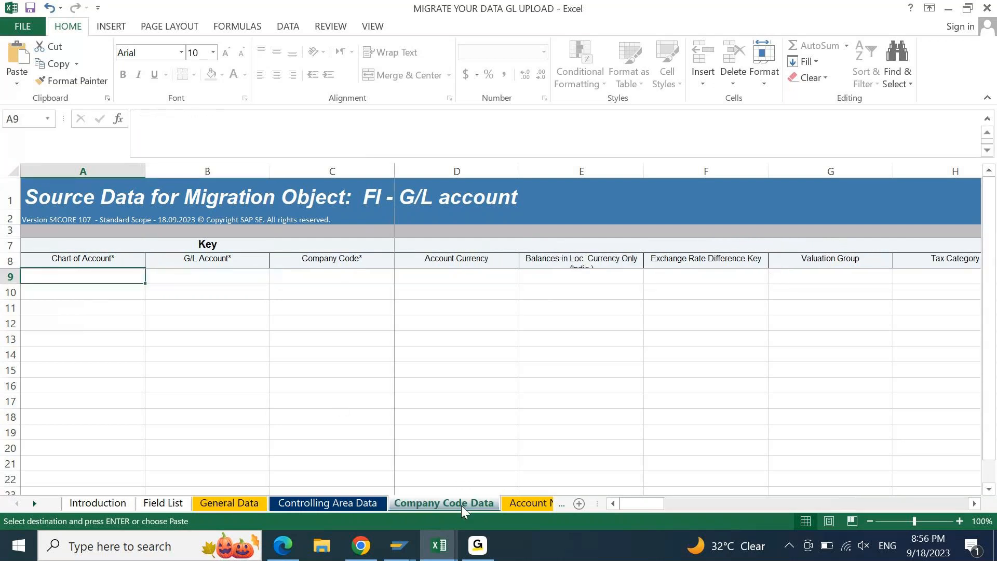
{"action": "key", "text": "ctrl+v"}
{"action": "key", "text": "Right"}
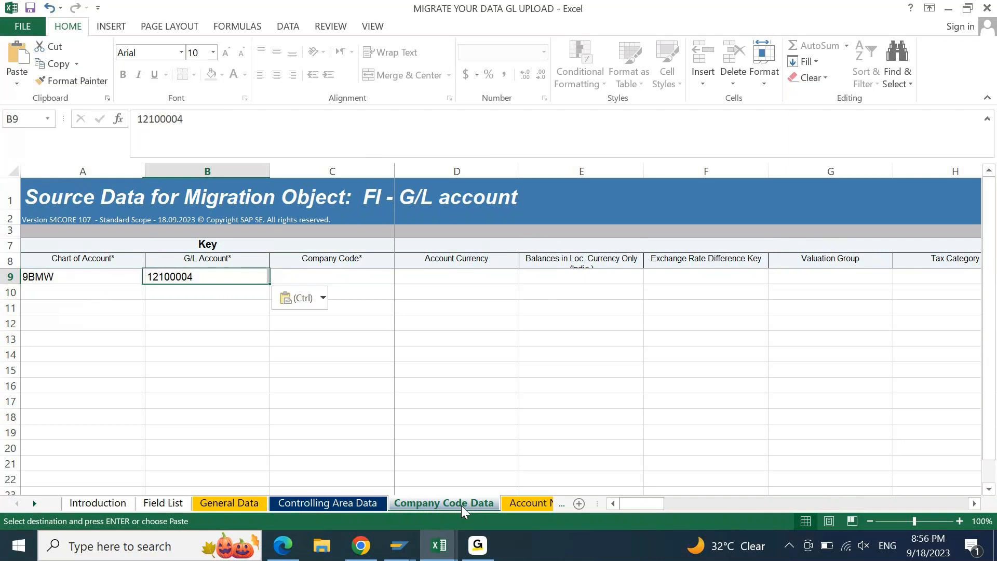
Step: Enter company code 9PBI and account currency INR in row 9 of the Company Code Data sheet
{"action": "key", "text": "Right"}
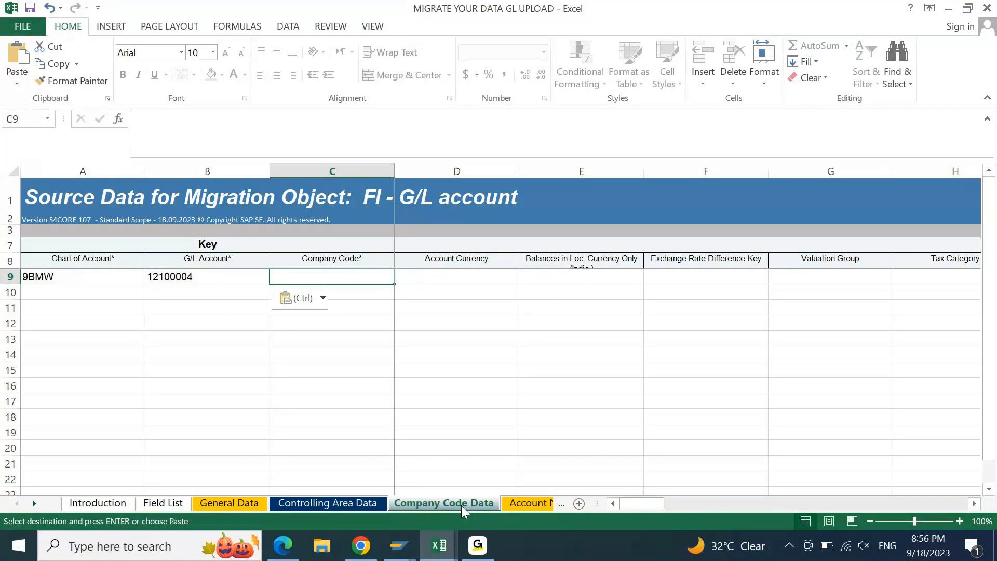
{"action": "type", "text": "0"}
{"action": "key", "text": "BackSpace"}
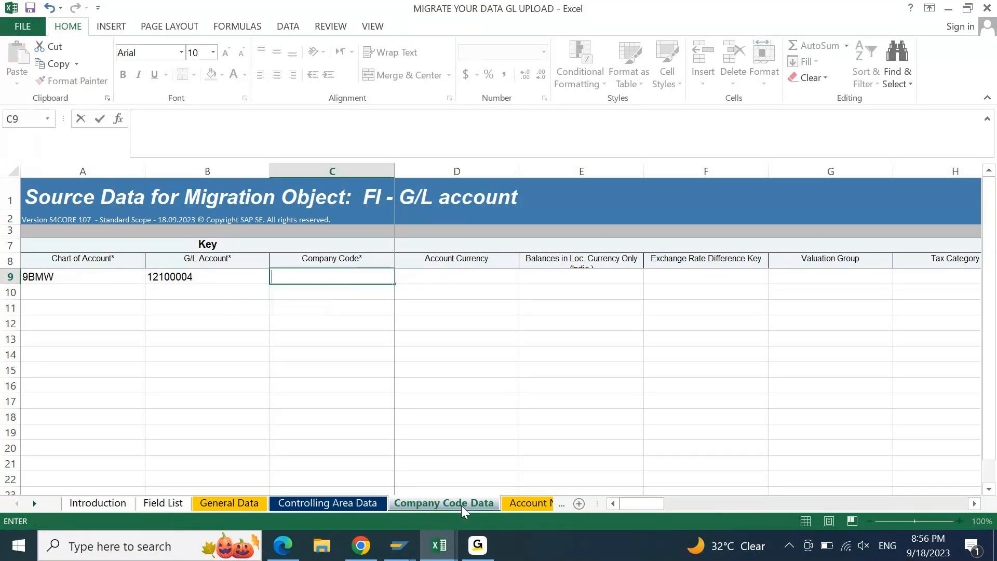
{"action": "type", "text": "9PBI"}
{"action": "key", "text": "Tab"}
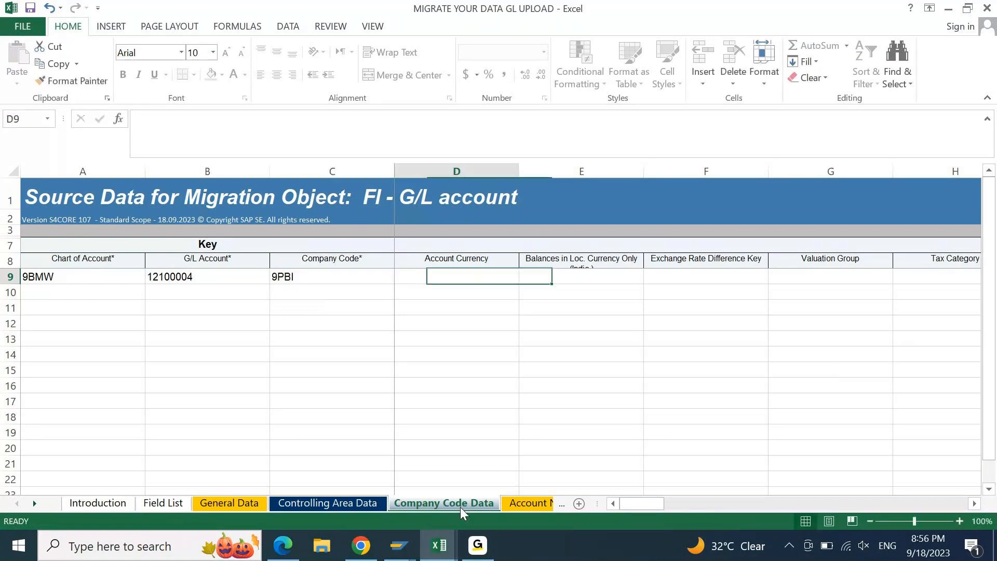
{"action": "type", "text": "INR"}
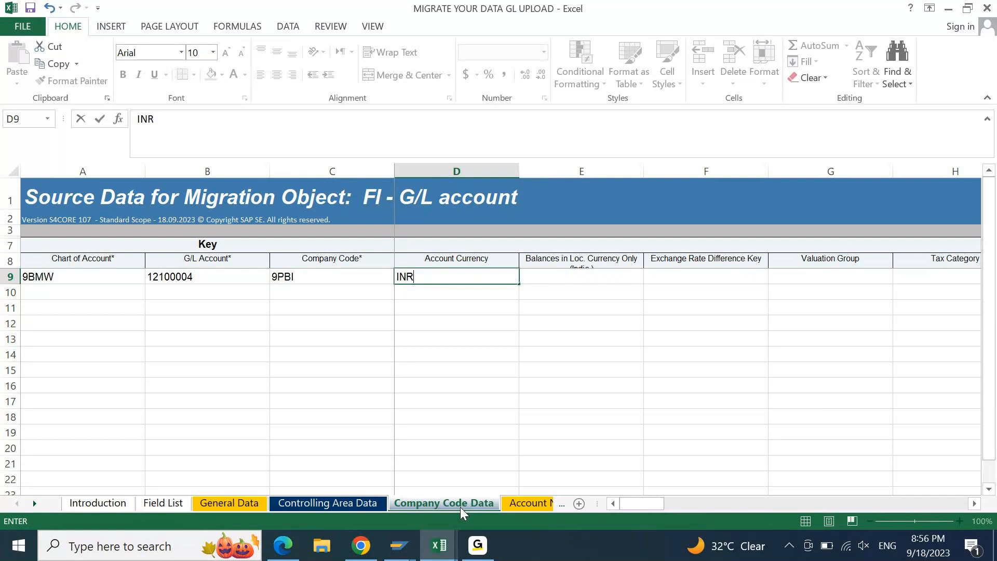
{"action": "key", "text": "Tab"}
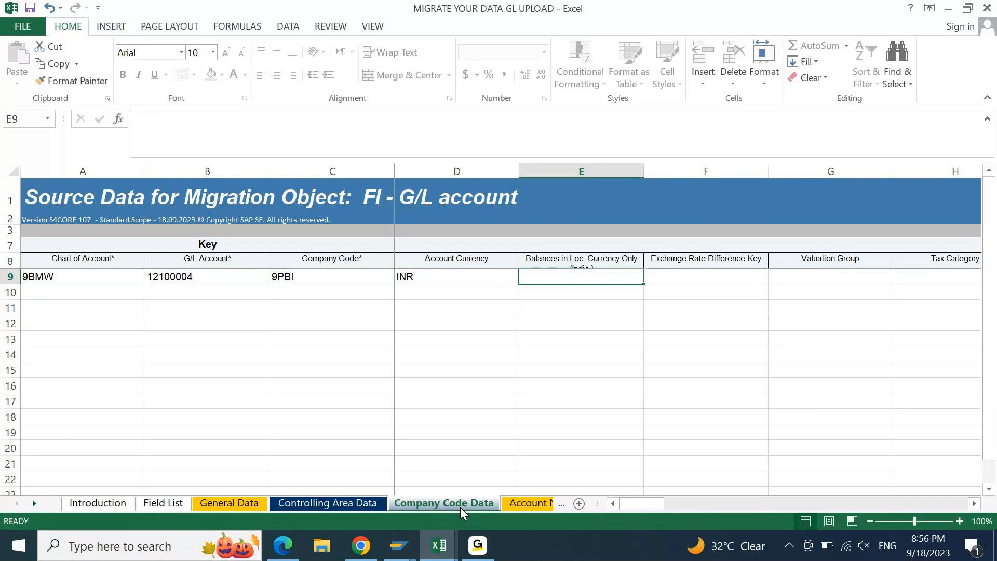
Step: Set the Balances in Loc. Currency Only indicator in row 9 to X
{"action": "type", "text": "X"}
{"action": "key", "text": "Delete"}
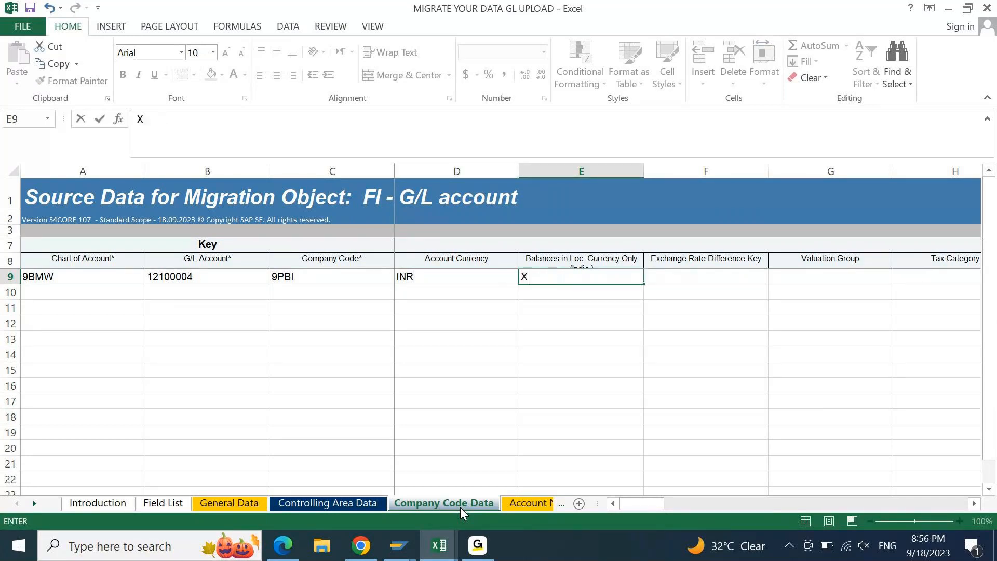
{"action": "key", "text": "Tab"}
Step: Enter 001 in cell Q9 of the Company Code Data sheet, immediately before the Authorization Group column
{"action": "key", "text": "Tab"}
{"action": "key", "text": "Tab"}
{"action": "key", "text": "Tab"}
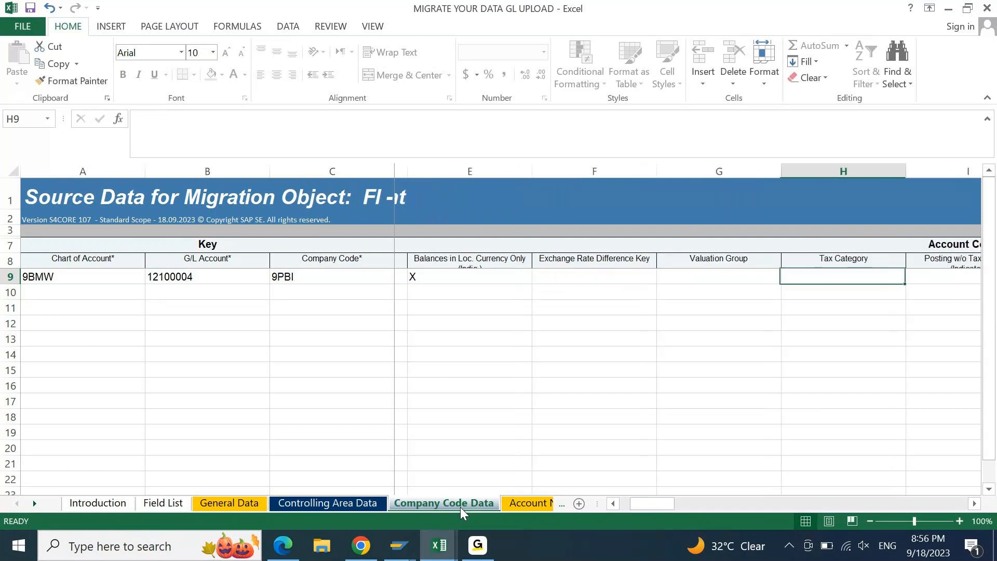
{"action": "key", "text": "Tab"}
{"action": "key", "text": "Tab"}
{"action": "key", "text": "Tab"}
{"action": "key", "text": "Tab"}
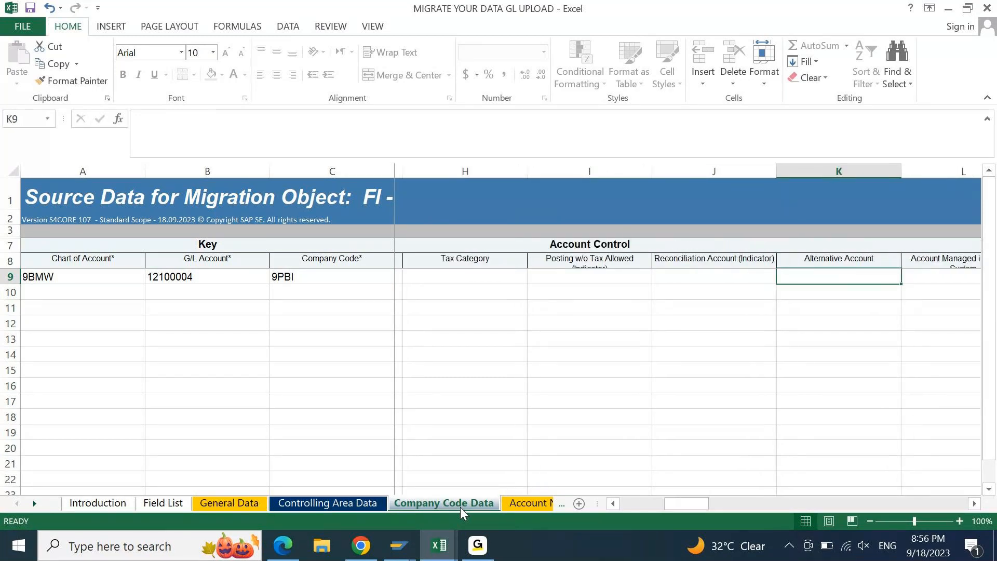
{"action": "key", "text": "Tab"}
{"action": "key", "text": "Tab"}
{"action": "key", "text": "Tab"}
{"action": "key", "text": "Tab"}
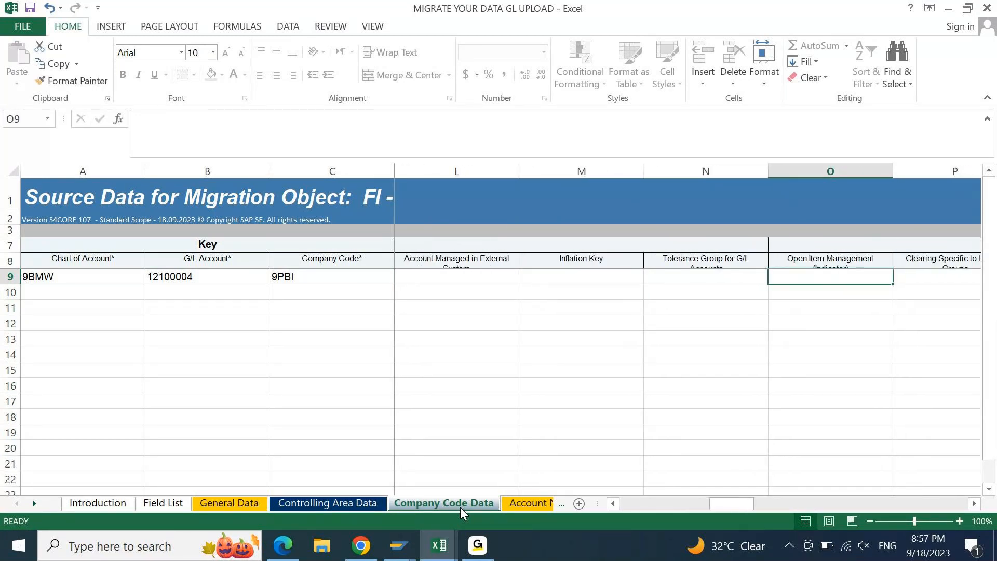
{"action": "type", "text": "001"}
{"action": "key", "text": "Tab"}
Step: Enter G001 as Field Status Group in row 9 and check the following columns up to Commitment Item
{"action": "key", "text": "Tab"}
{"action": "key", "text": "Tab"}
{"action": "key", "text": "Tab"}
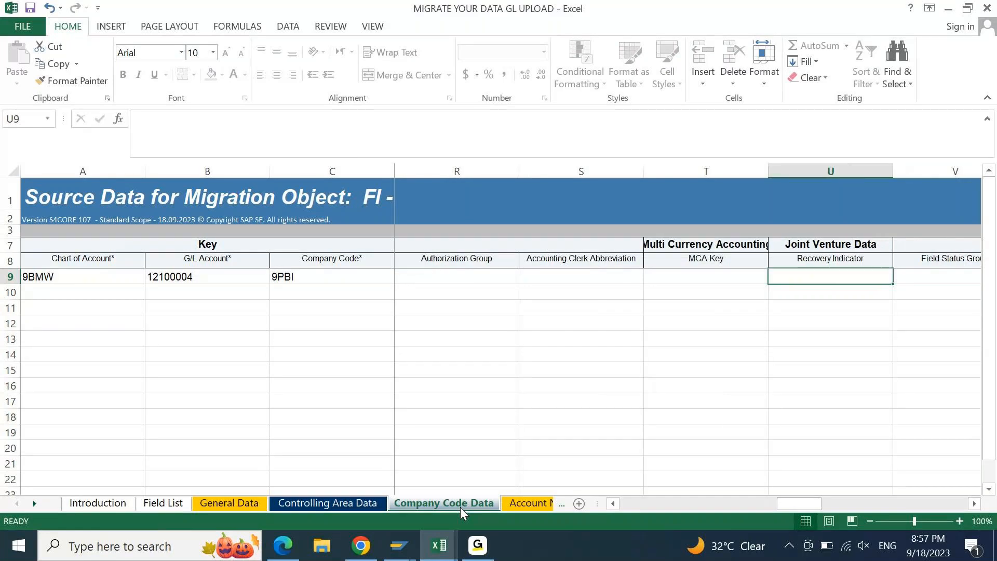
{"action": "key", "text": "Tab"}
{"action": "type", "text": "G00"}
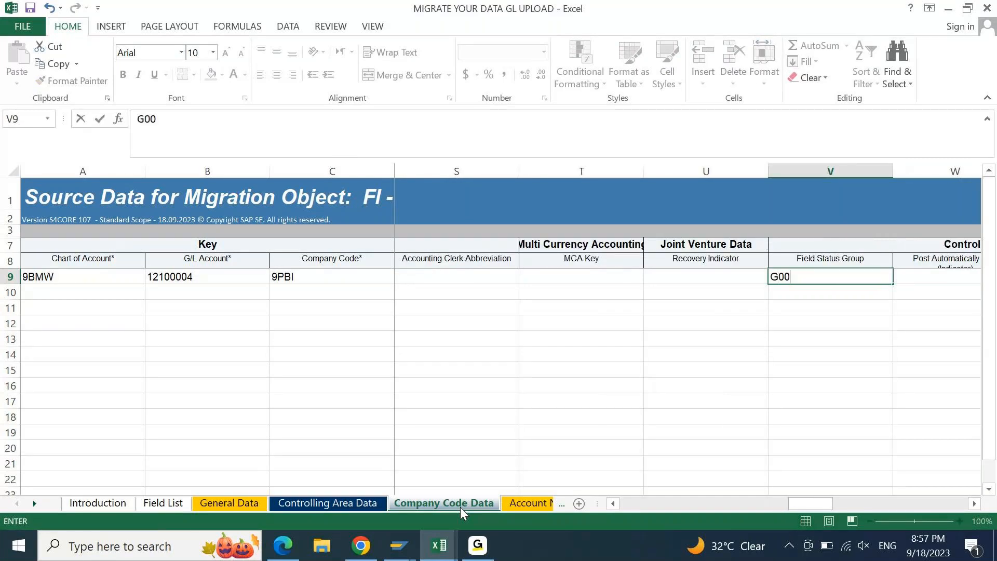
{"action": "type", "text": "1"}
{"action": "key", "text": "Tab"}
{"action": "key", "text": "Tab"}
{"action": "key", "text": "Tab"}
{"action": "key", "text": "Tab"}
{"action": "key", "text": "Tab"}
{"action": "key", "text": "Tab"}
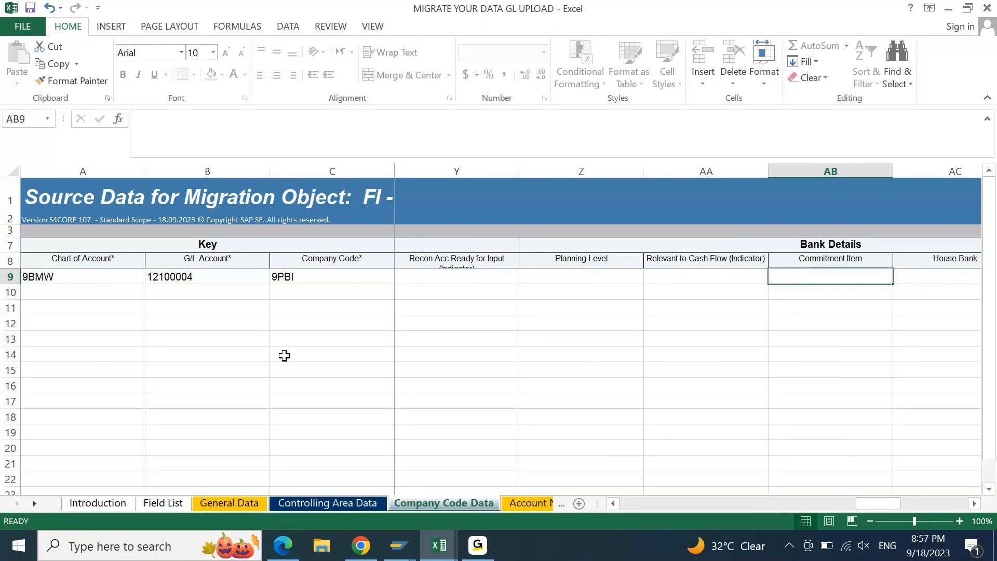
Step: Copy the Chart of Account and G/L Account values from row 9 of Company Code Data into row 9 of Account Names
{"action": "left_click", "coordinate": [524, 504]}
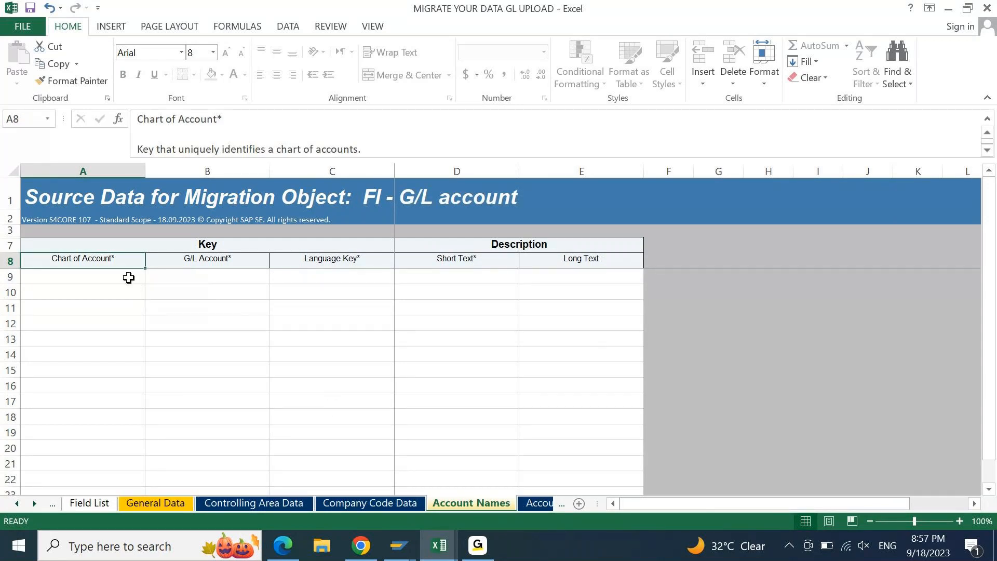
{"action": "left_click", "coordinate": [369, 505]}
{"action": "left_click_drag", "start_coordinate": [120, 284], "coordinate": [158, 278]}
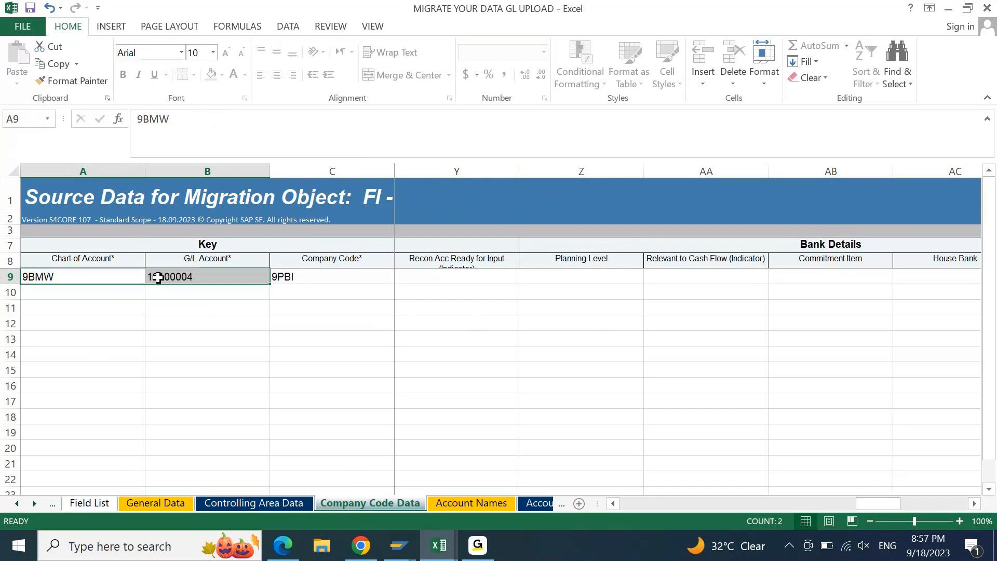
{"action": "key", "text": "ctrl+c"}
{"action": "left_click", "coordinate": [479, 503]}
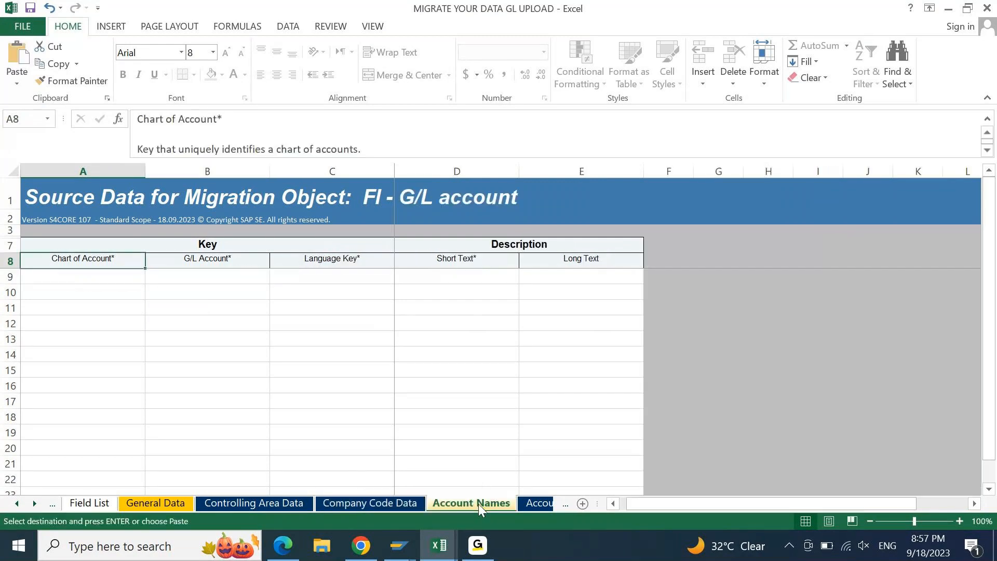
{"action": "key", "text": "ctrl+v"}
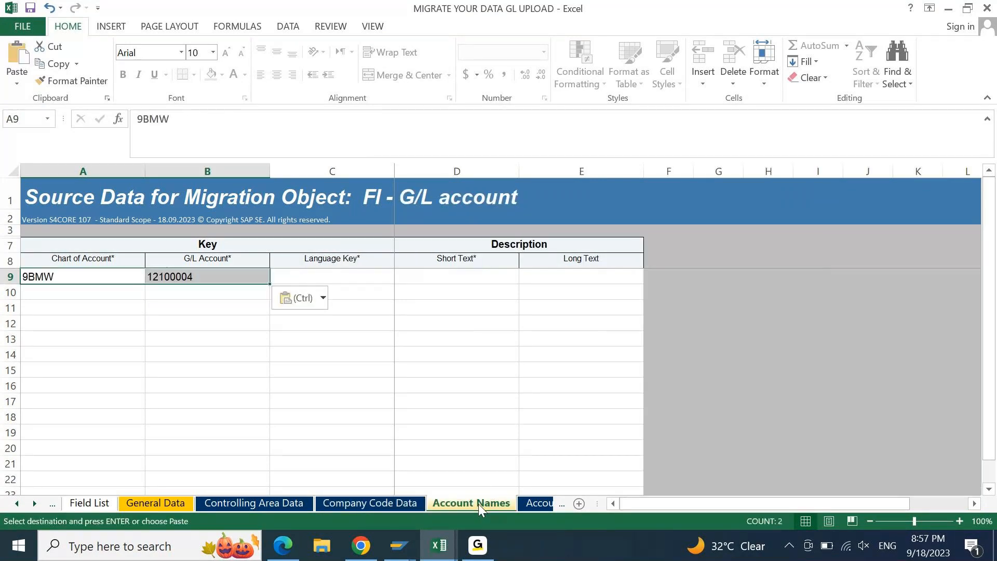
Step: Enter language key EN and short text CASH MYD in row 9 of the Account Names sheet
{"action": "key", "text": "Right"}
{"action": "key", "text": "Right"}
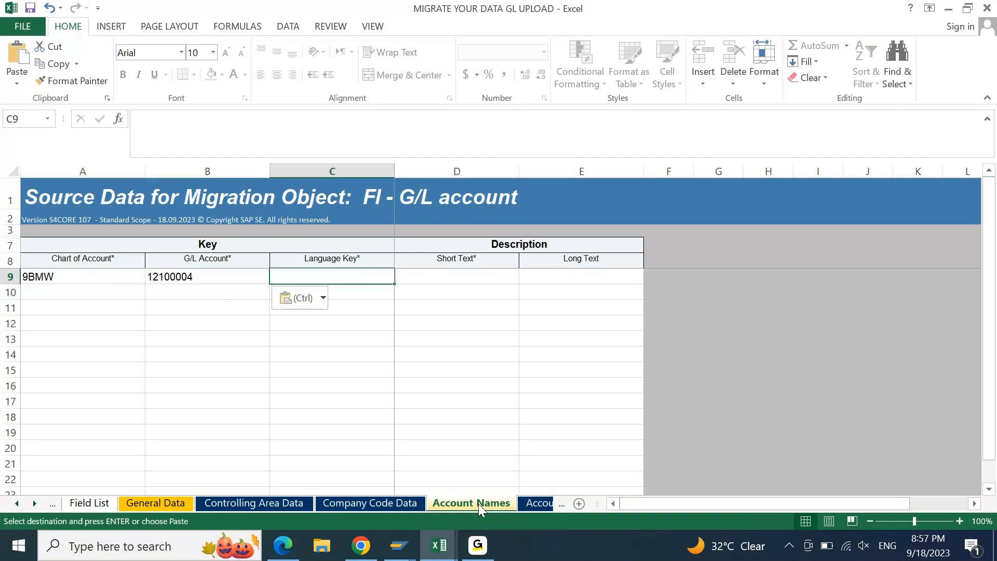
{"action": "type", "text": "EN"}
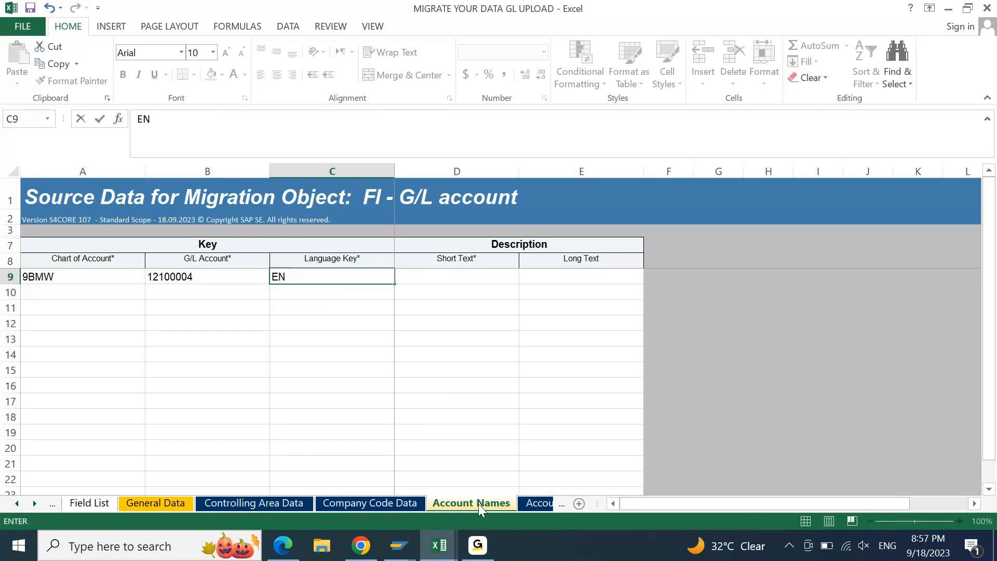
{"action": "key", "text": "Tab"}
{"action": "type", "text": "CASH MYD"}
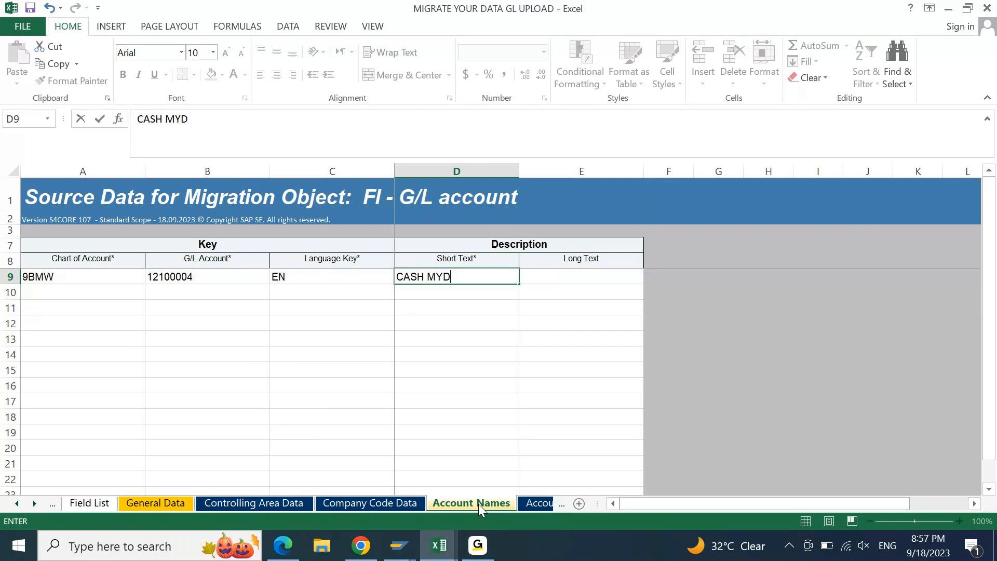
Step: Enter CASH MIGRATE YOUR DATA as the Long Text in row 9 of the Account Names sheet
{"action": "key", "text": "Tab"}
{"action": "type", "text": "CASH "}
{"action": "type", "text": "MIGRATE YIUR"}
{"action": "key", "text": "BackSpace"}
{"action": "key", "text": "BackSpace"}
{"action": "key", "text": "BackSpace"}
{"action": "key", "text": "BackSpace"}
{"action": "type", "text": "YO"}
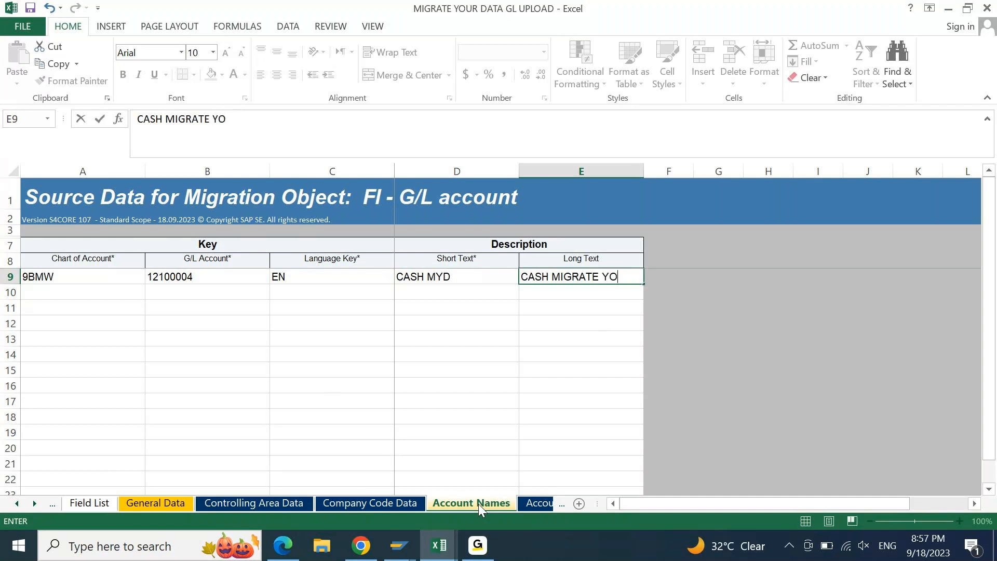
{"action": "type", "text": "UR DATA"}
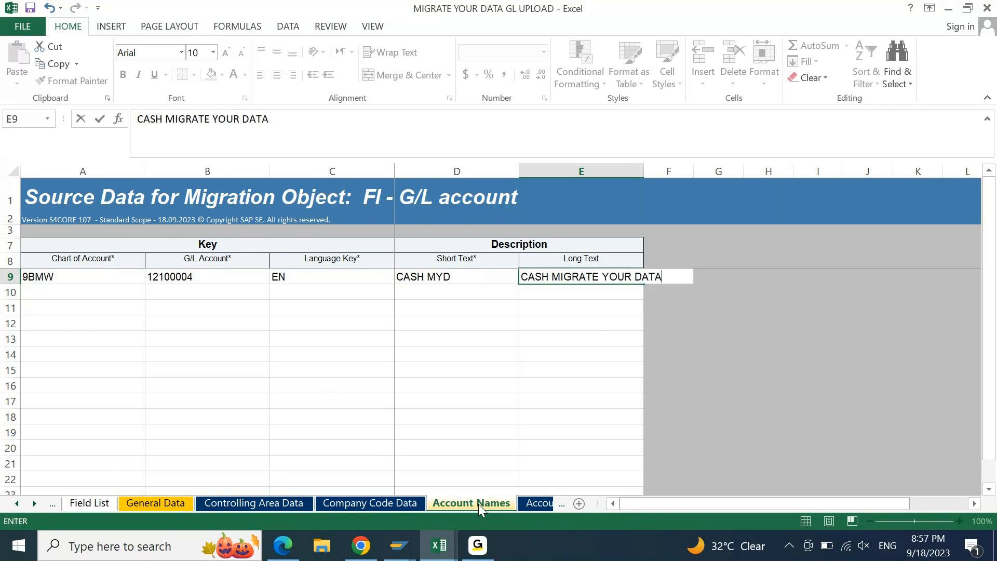
{"action": "key", "text": "Return"}
{"action": "key", "text": "Up"}
{"action": "key", "text": "Right"}
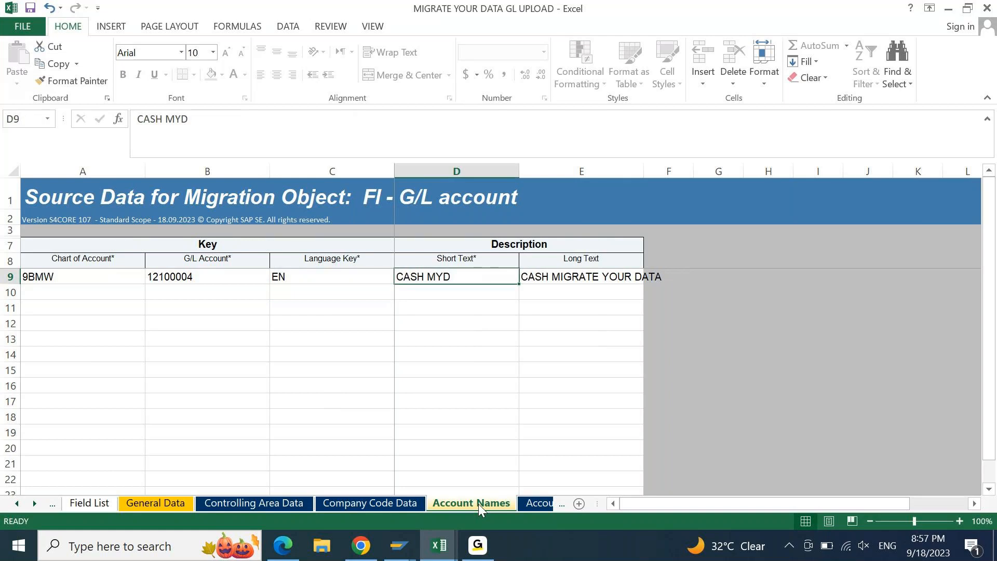
Step: Check the Account Keywords and Company Code Data sheets, and save and close the workbook
{"action": "left_click", "coordinate": [529, 507]}
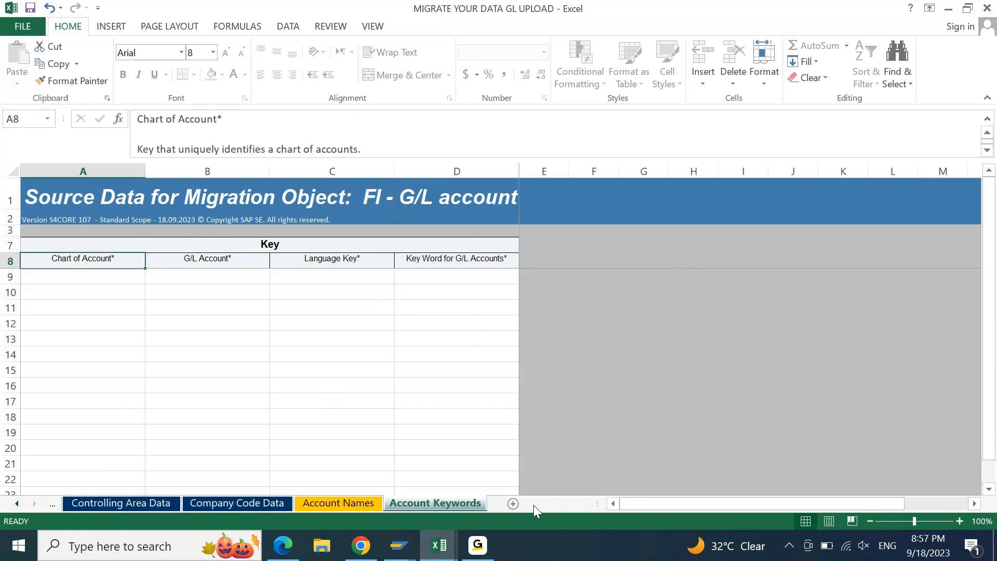
{"action": "left_click", "coordinate": [270, 504]}
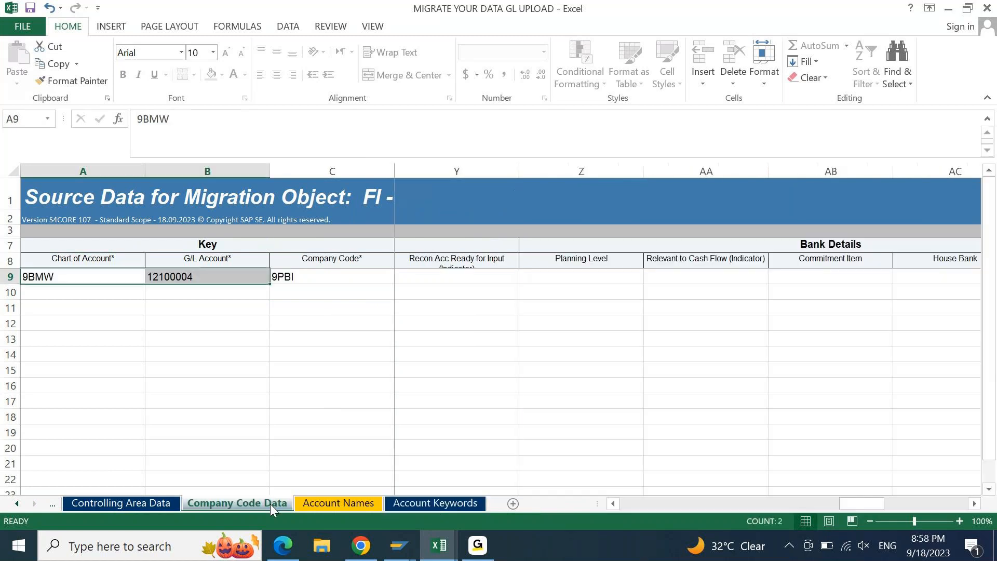
{"action": "key", "text": "Down"}
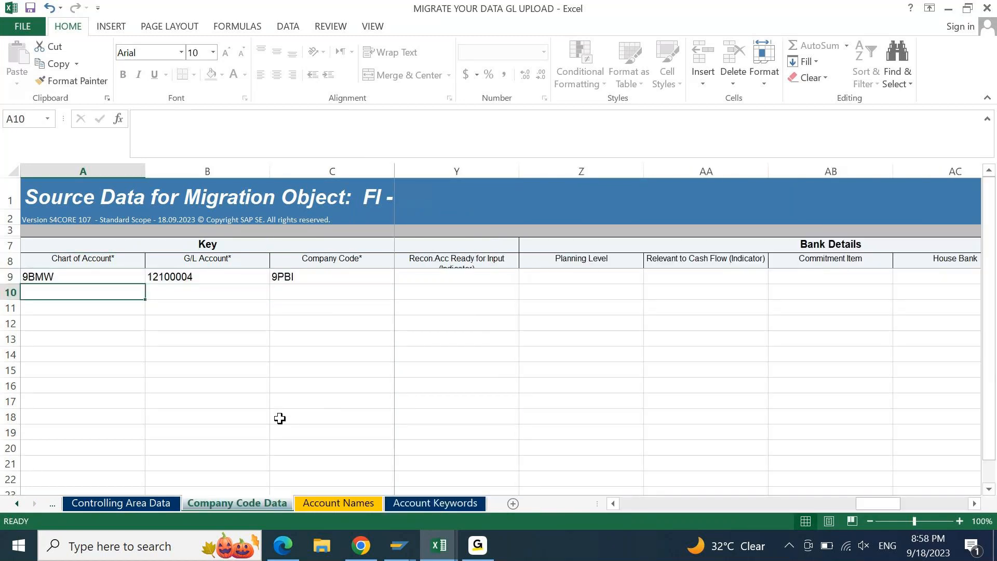
{"action": "key", "text": "ctrl+s"}
{"action": "key", "text": "Return"}
{"action": "left_click", "coordinate": [990, 9]}
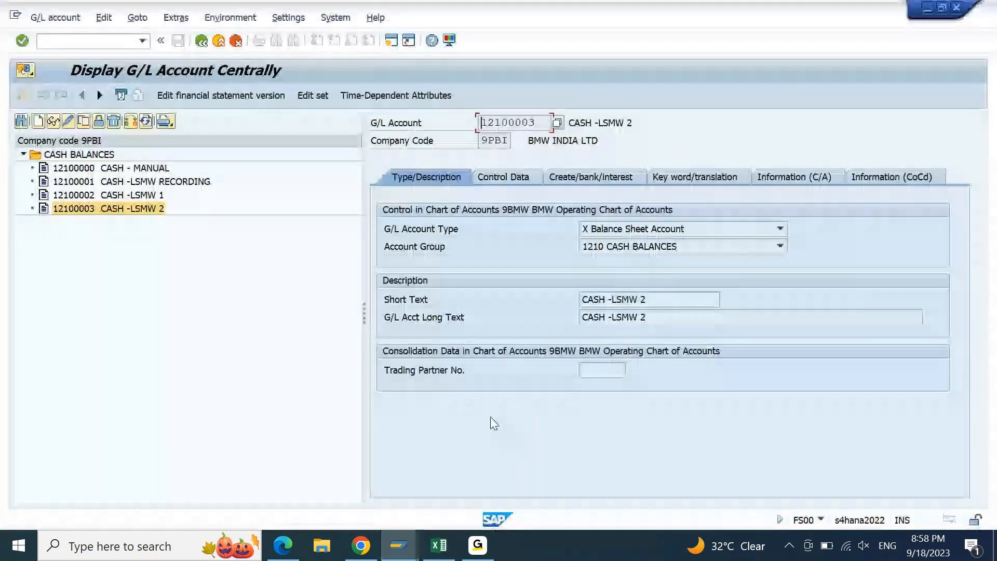
Step: Switch to the BMW GL MASTER project in Chrome and upload MIGRATE YOUR DATA GL UPLOAD from the Desktop for FI - G/L account
{"action": "left_click", "coordinate": [361, 546]}
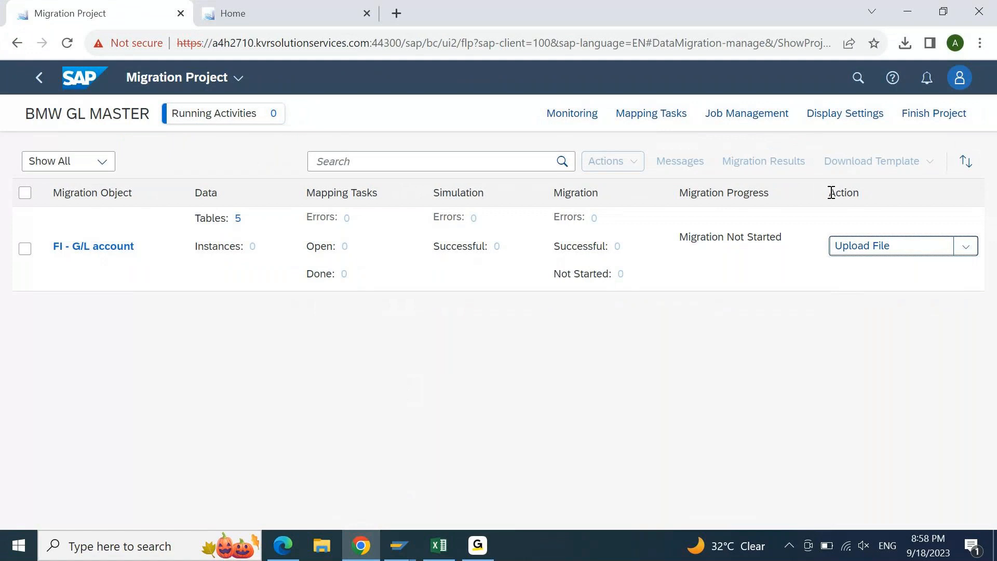
{"action": "left_click", "coordinate": [871, 253]}
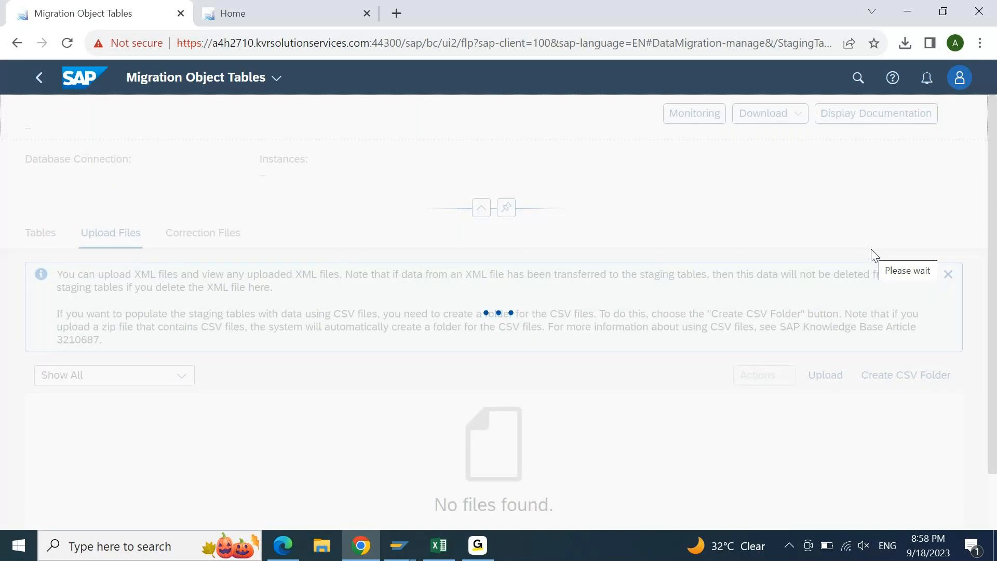
{"action": "left_click_drag", "start_coordinate": [994, 264], "coordinate": [993, 367]}
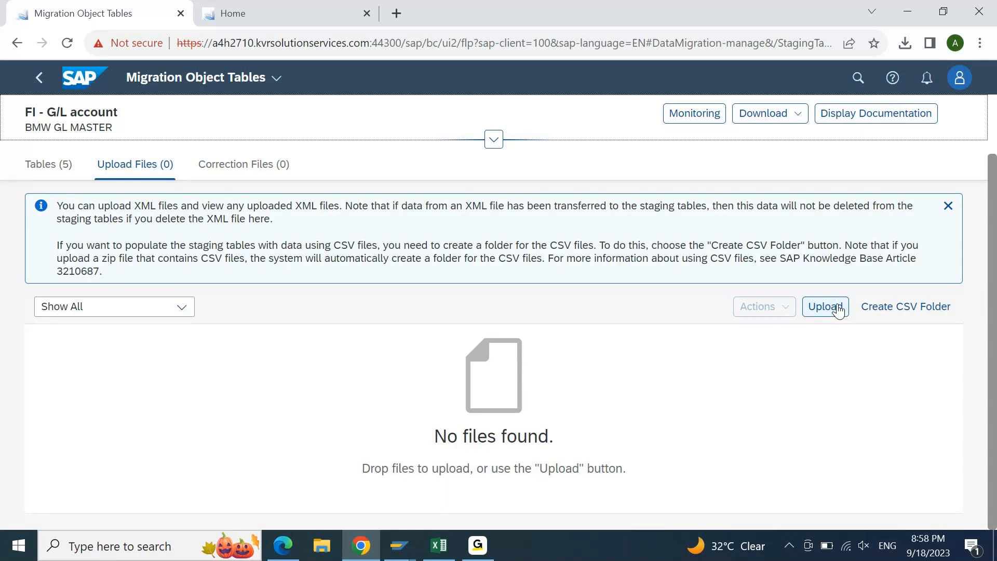
{"action": "left_click", "coordinate": [838, 310]}
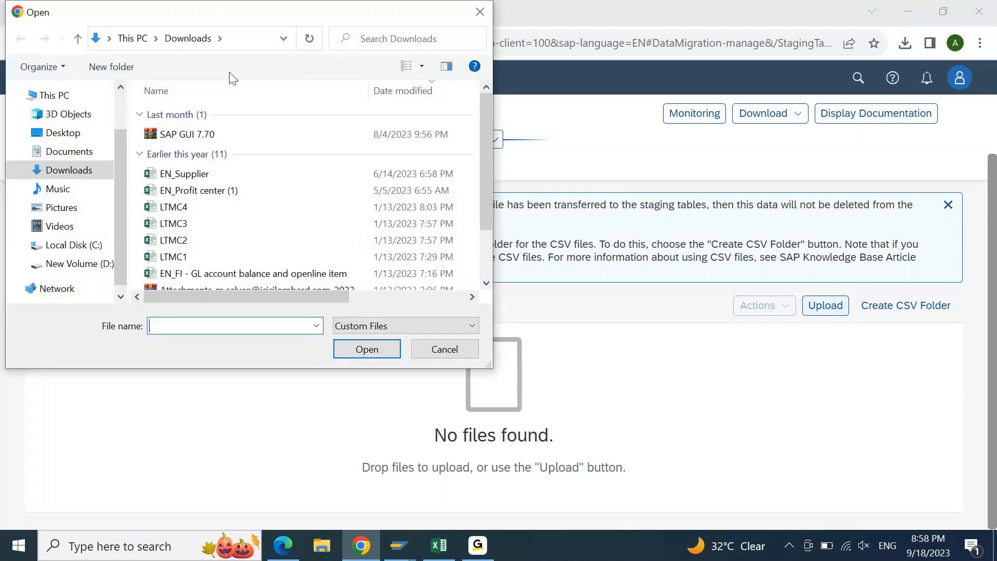
{"action": "left_click", "coordinate": [49, 134]}
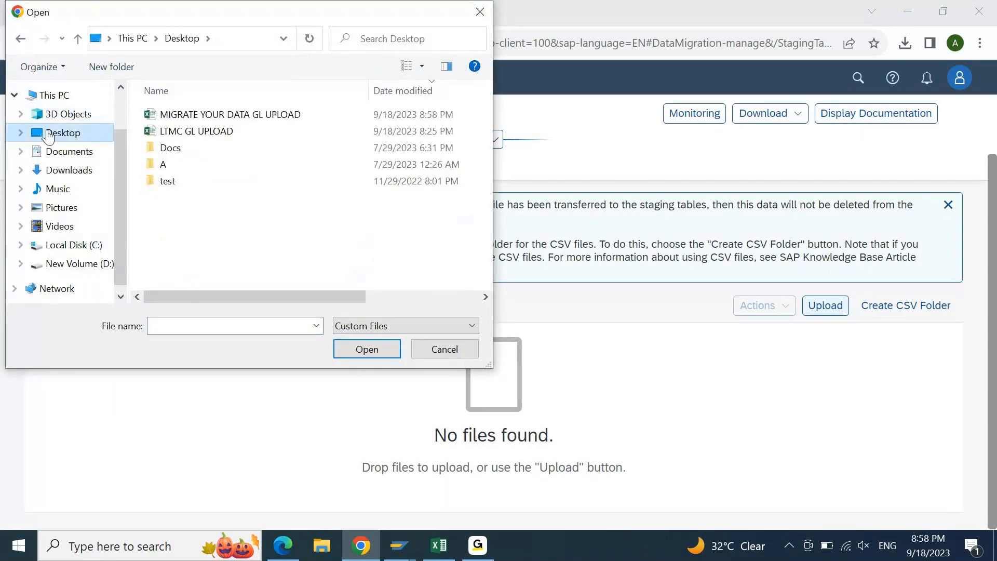
{"action": "left_click", "coordinate": [225, 115]}
{"action": "double_click", "coordinate": [224, 115]}
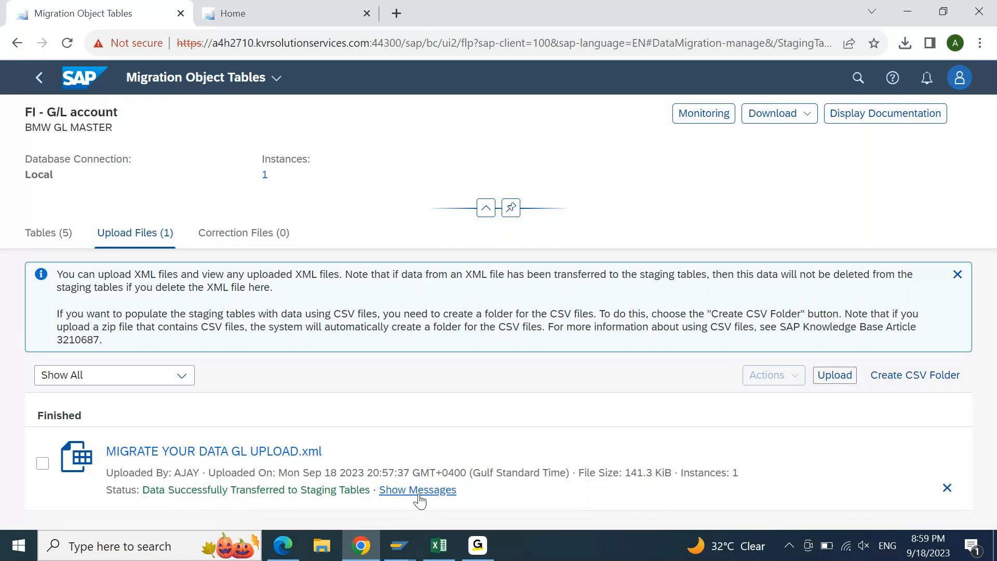
Step: Review the transfer messages for the uploaded file and return to the BMW GL MASTER project overview
{"action": "left_click", "coordinate": [418, 491]}
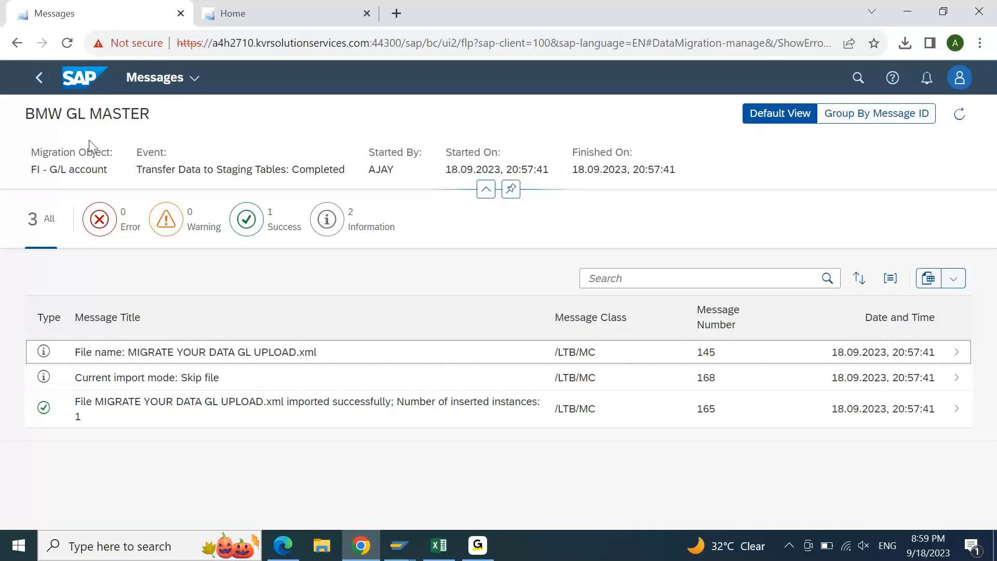
{"action": "left_click", "coordinate": [40, 90]}
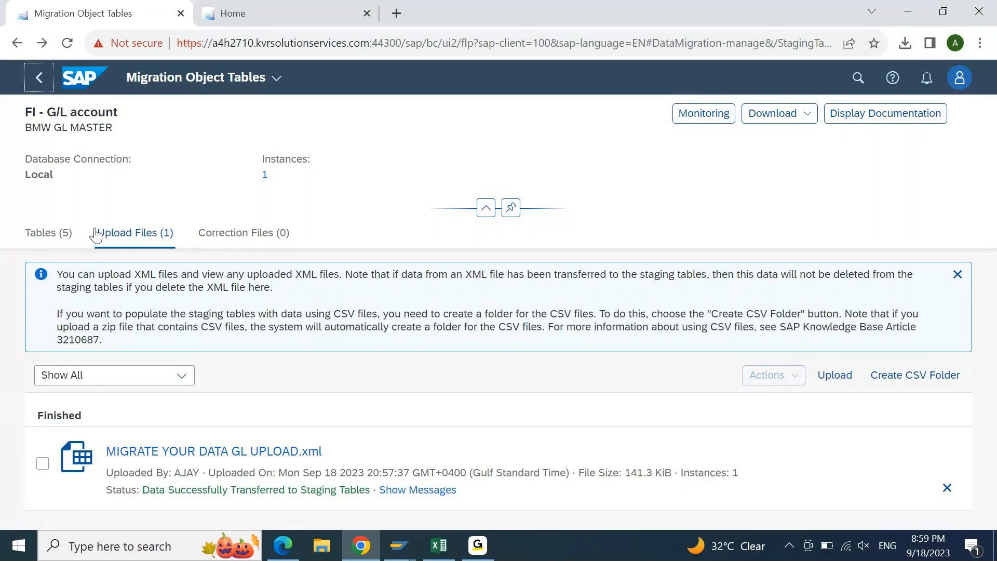
{"action": "left_click", "coordinate": [39, 79]}
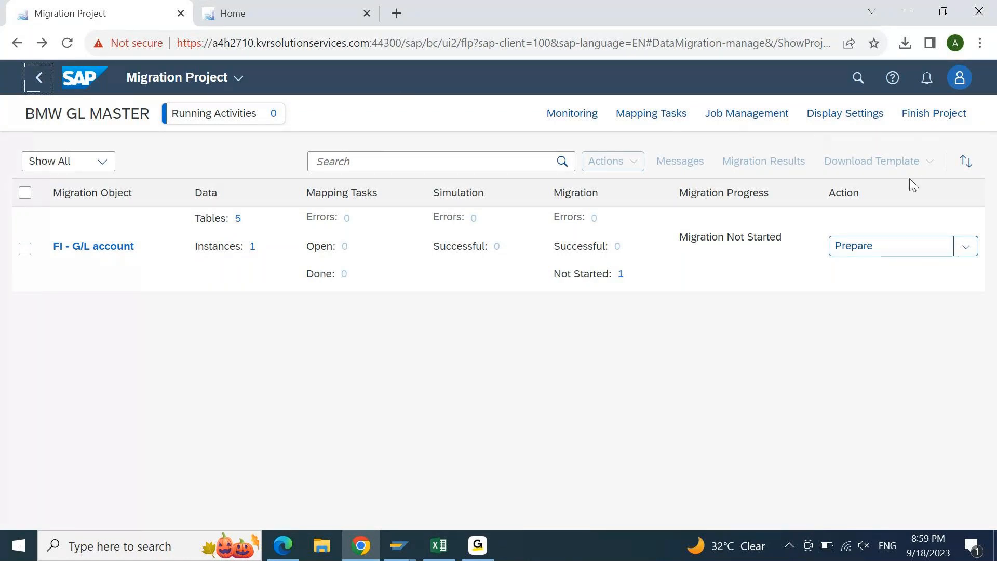
Step: Prepare the staging tables for FI - G/L account with the consistency check off and check the running activities
{"action": "left_click", "coordinate": [886, 241]}
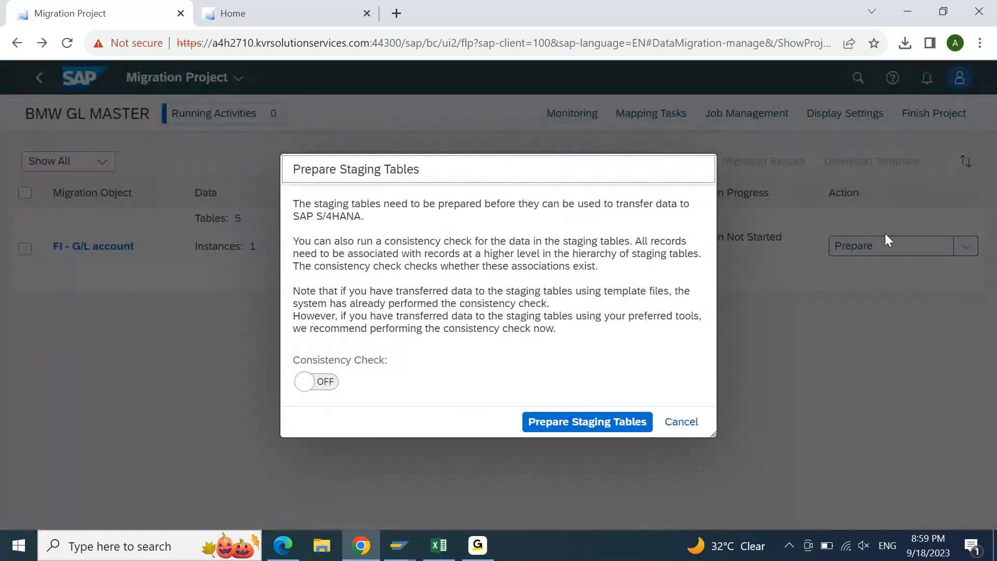
{"action": "left_click", "coordinate": [580, 422]}
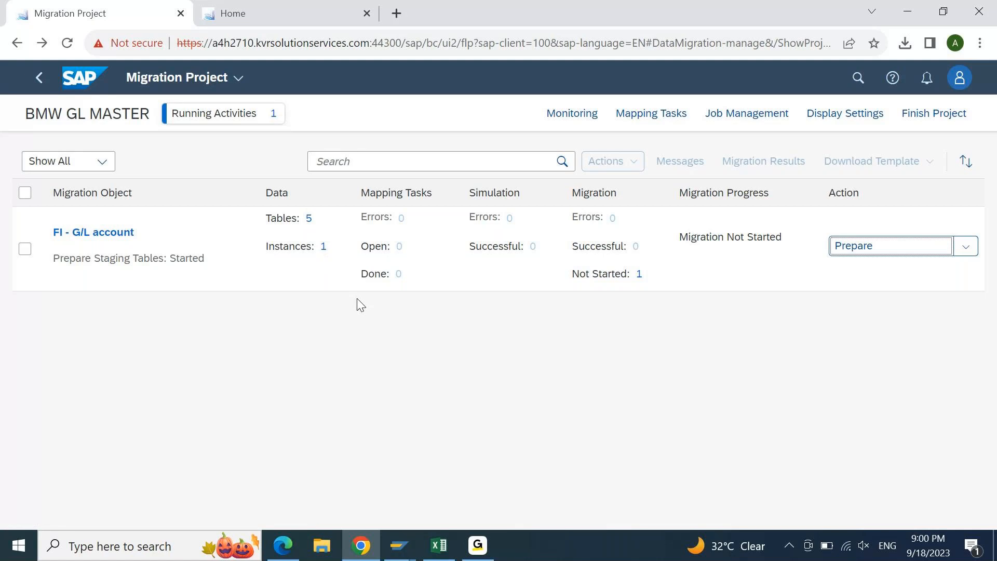
{"action": "left_click", "coordinate": [221, 118]}
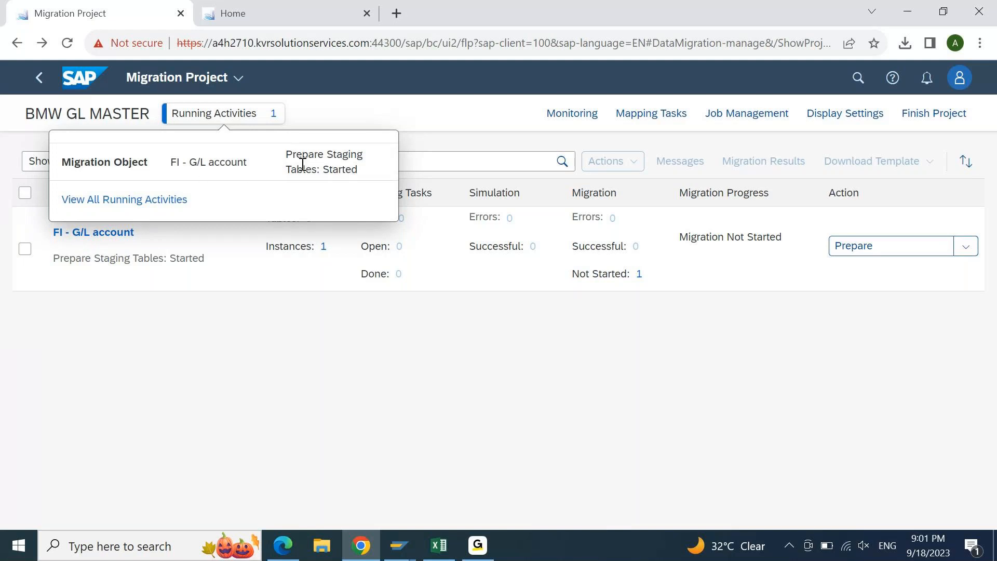
{"action": "left_click", "coordinate": [424, 136]}
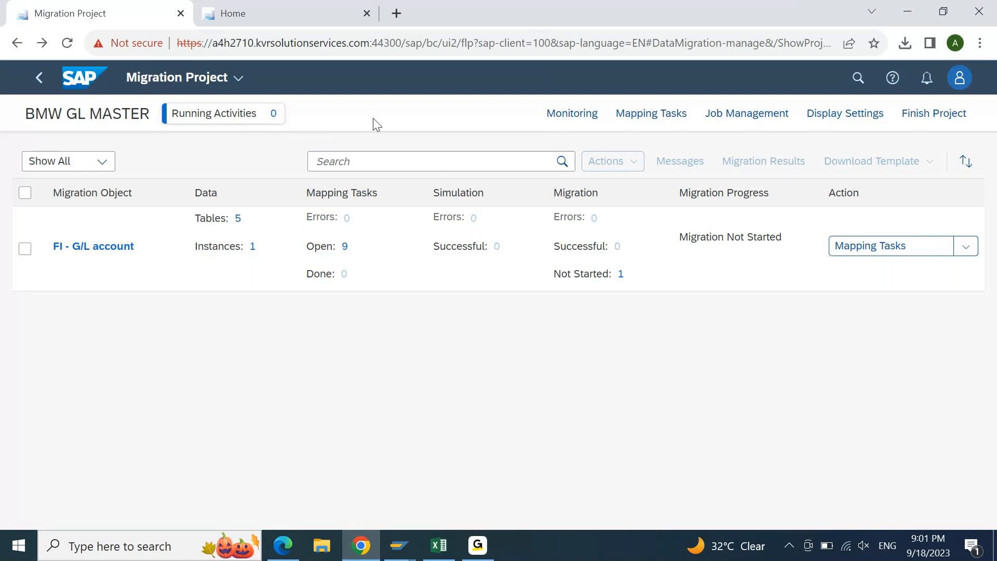
Step: Confirm the mapping values of all mapping tasks for the FI - G/L account object
{"action": "left_click", "coordinate": [886, 247]}
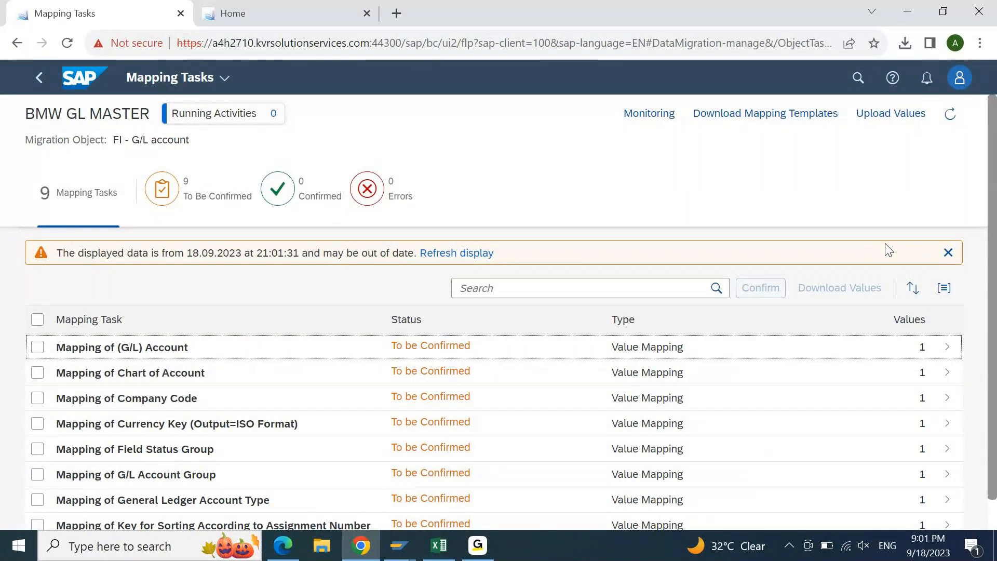
{"action": "left_click", "coordinate": [38, 323]}
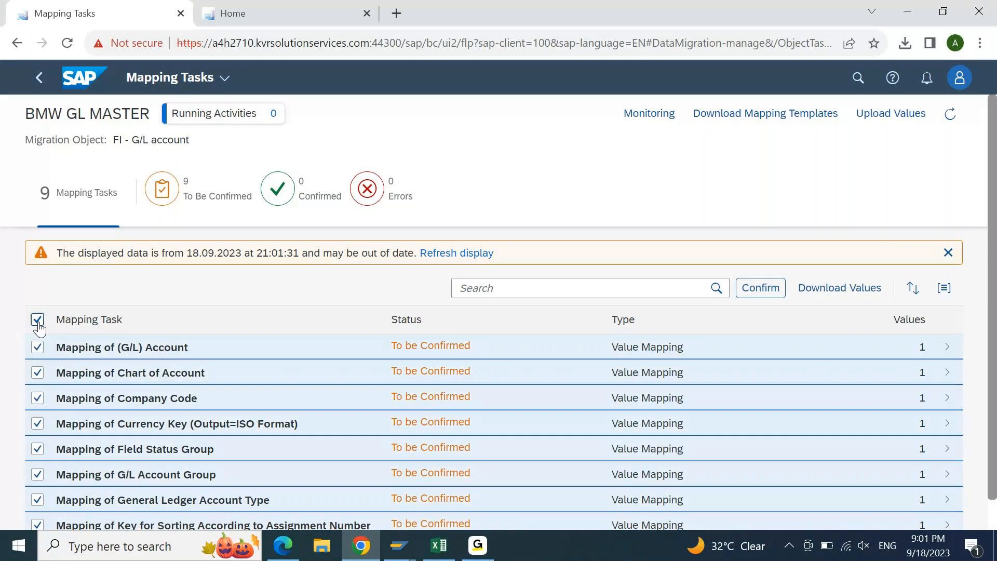
{"action": "left_click", "coordinate": [768, 294]}
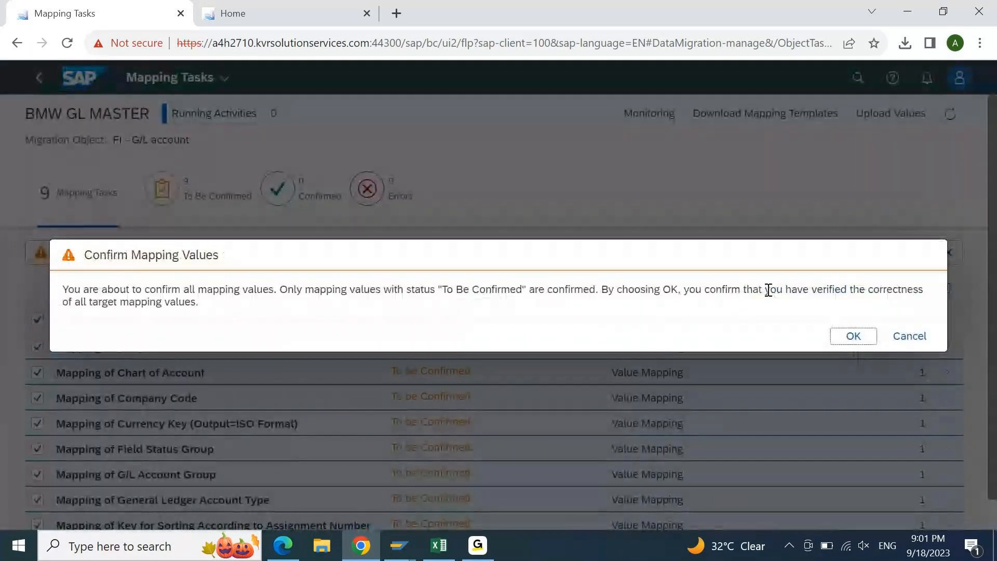
{"action": "left_click", "coordinate": [852, 337]}
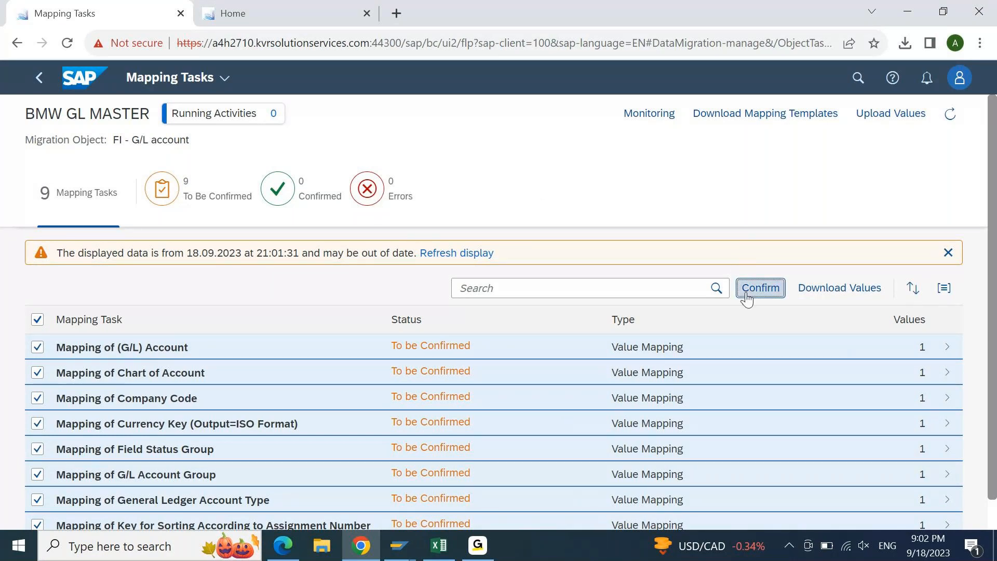
{"action": "left_click", "coordinate": [770, 292]}
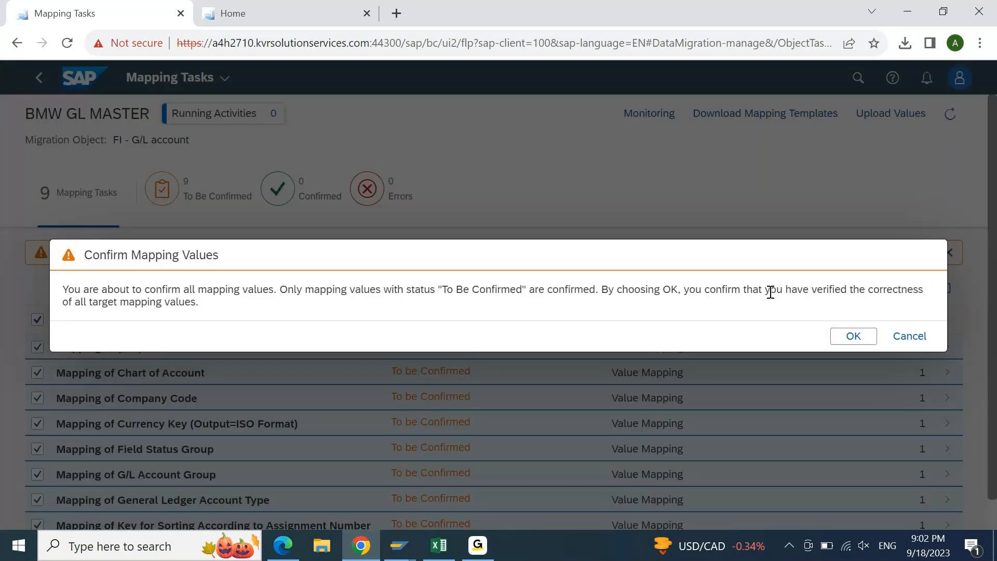
{"action": "left_click", "coordinate": [853, 338]}
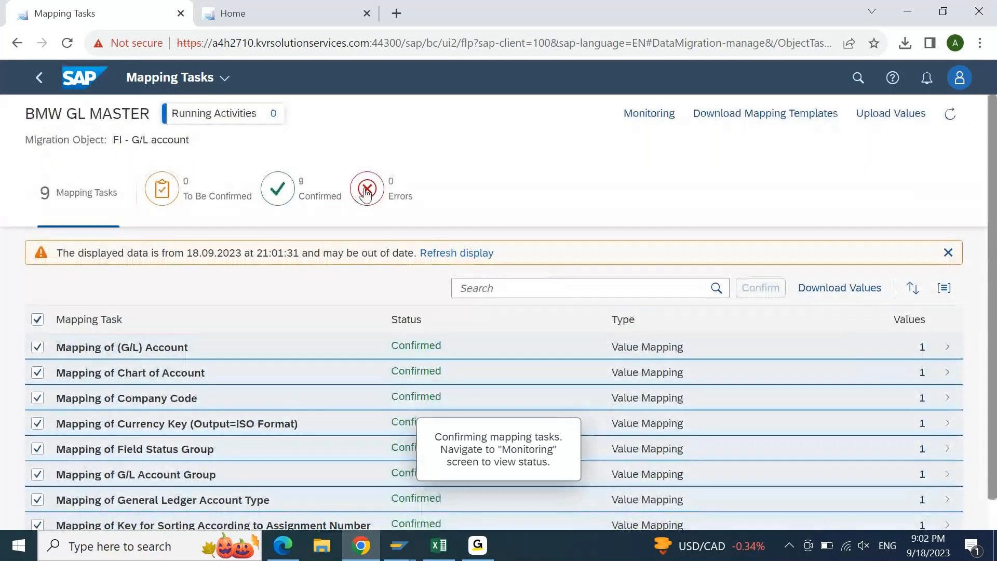
Step: Return to the project overview and simulate the FI - G/L account migration for all instances
{"action": "left_click", "coordinate": [35, 89]}
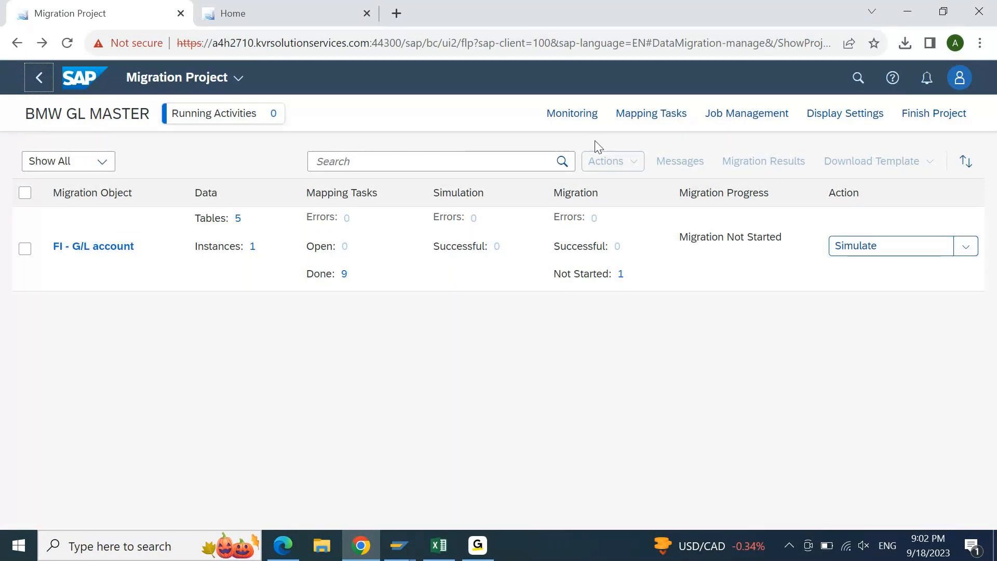
{"action": "left_click", "coordinate": [880, 248]}
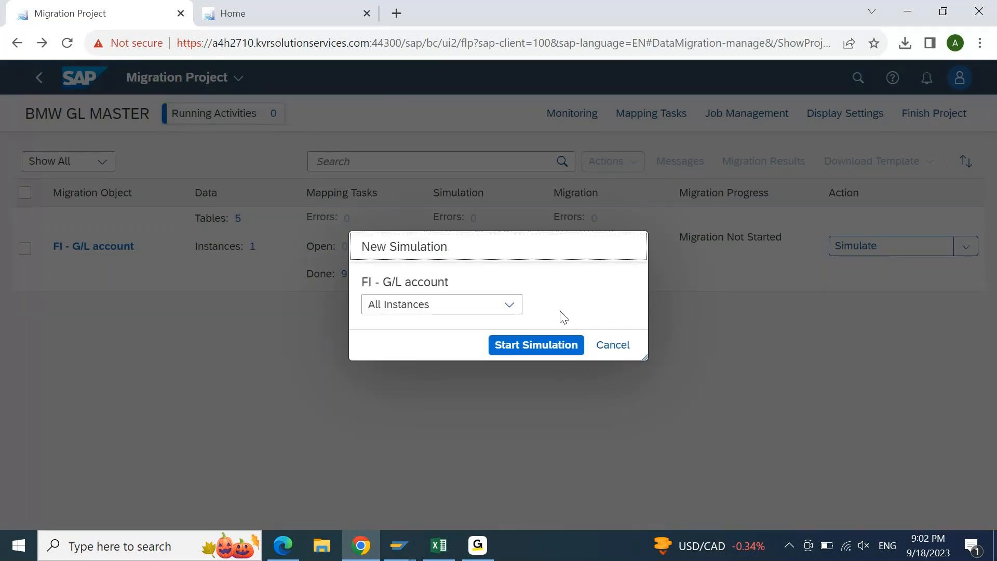
{"action": "left_click", "coordinate": [548, 343]}
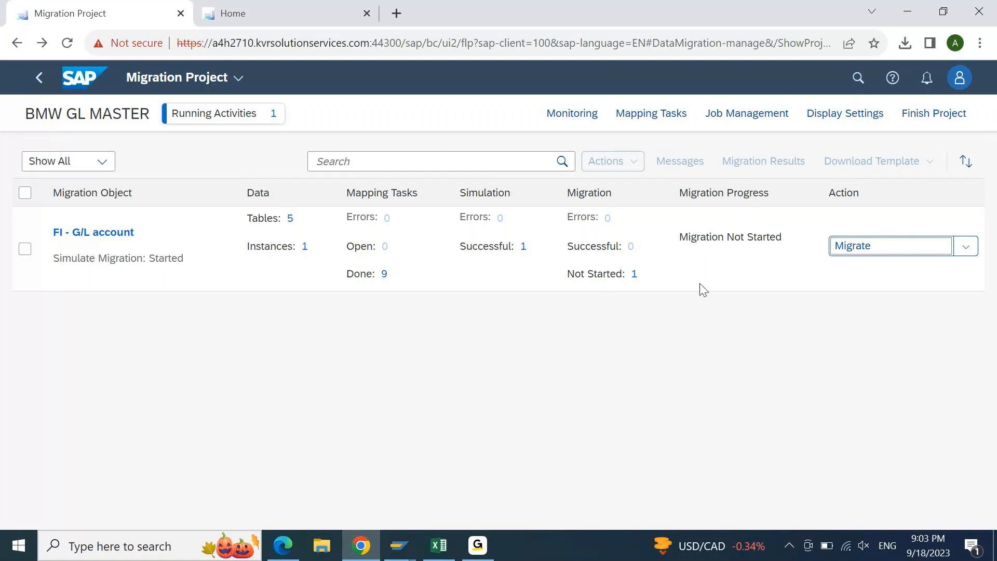
Step: Migrate all instances of FI - G/L account and accept that the migration cannot be undone
{"action": "left_click", "coordinate": [914, 255]}
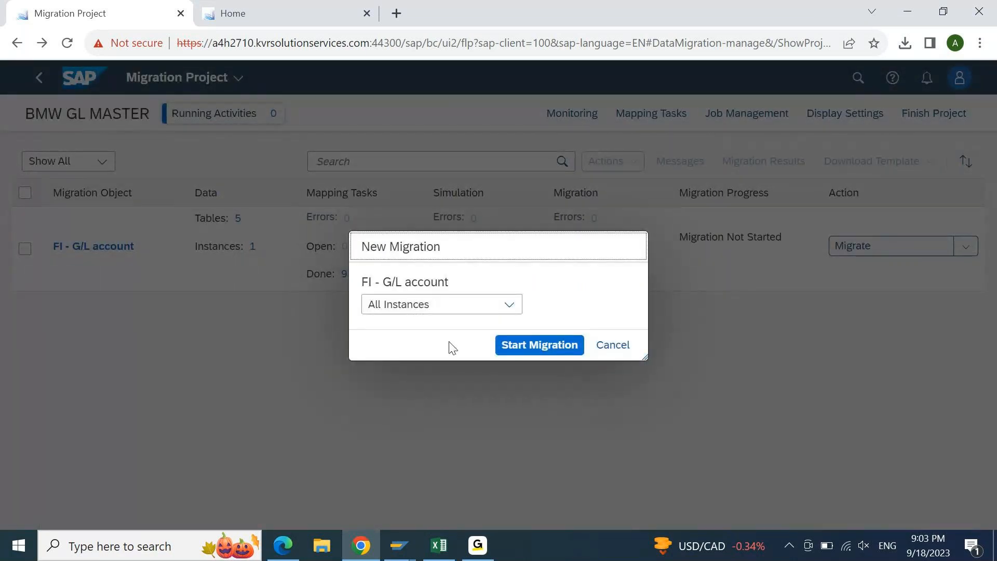
{"action": "left_click", "coordinate": [534, 347]}
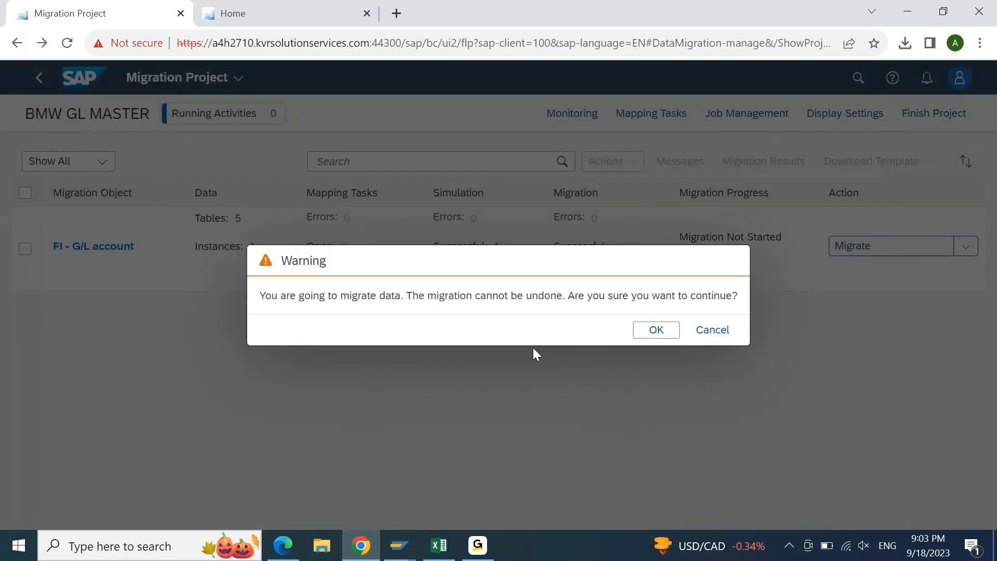
{"action": "left_click", "coordinate": [657, 332]}
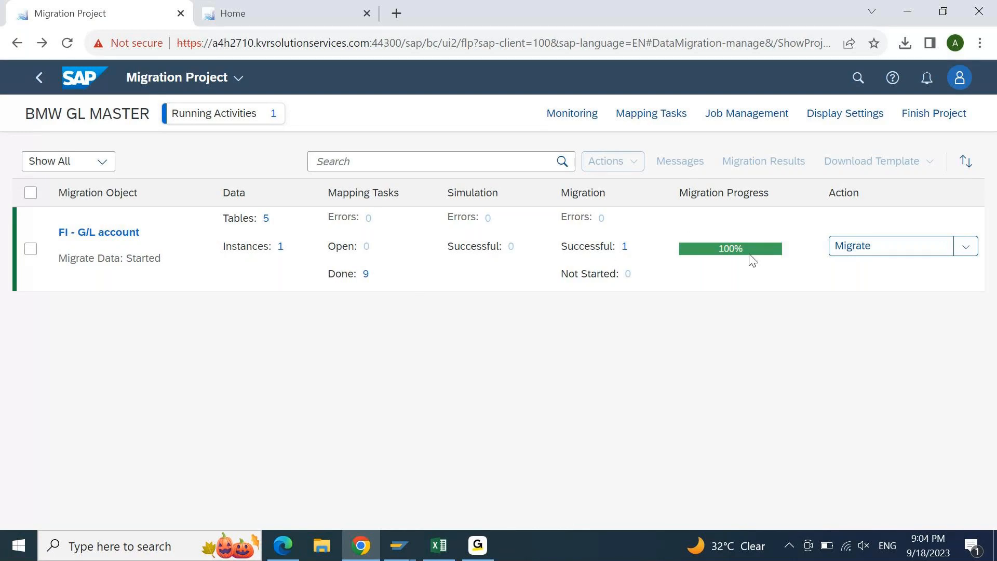
{"action": "mouse_move", "coordinate": [752, 260]}
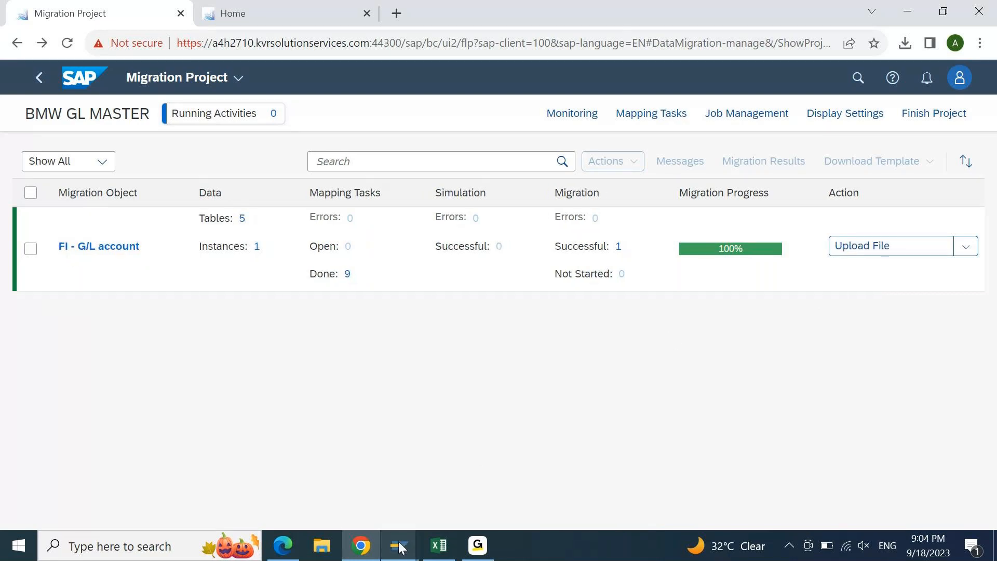
Step: Switch to the SAP GUI G/L account display, refresh the account list of company code 9PBI and expand CASH BALANCES
{"action": "mouse_move", "coordinate": [400, 548]}
{"action": "left_click", "coordinate": [453, 474]}
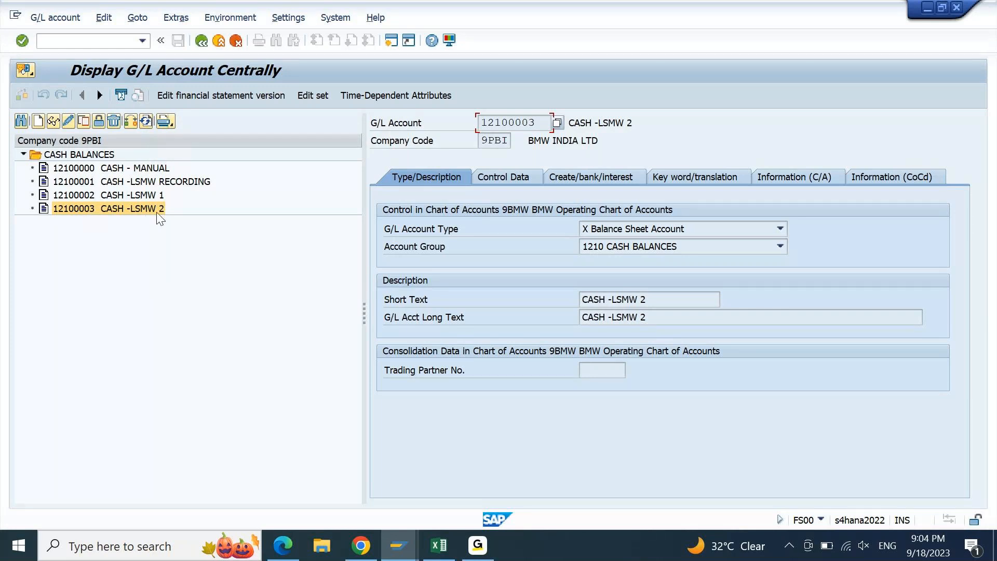
{"action": "left_click", "coordinate": [146, 121]}
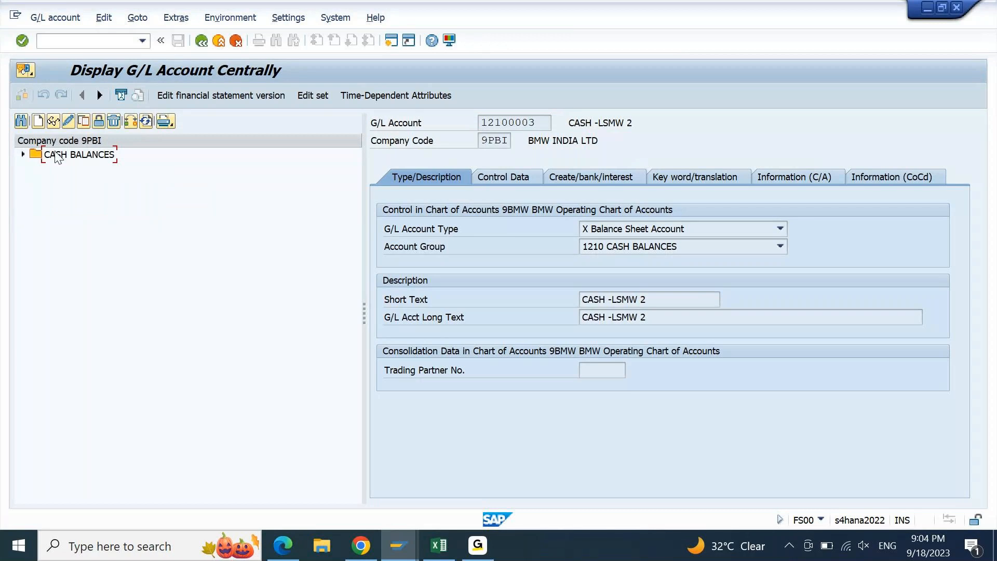
{"action": "double_click", "coordinate": [57, 156]}
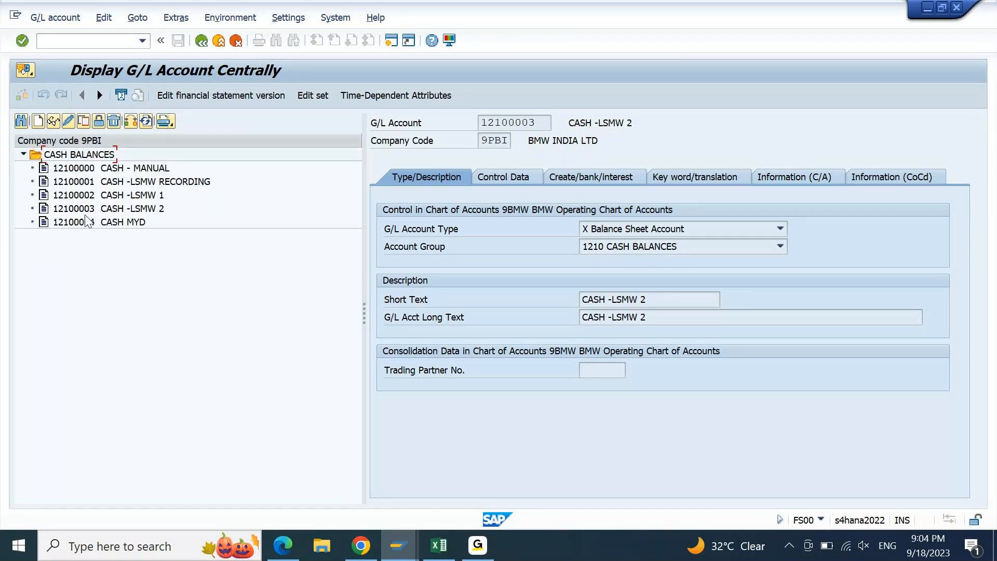
Step: Open the migrated account 12100004 and review its type, control data and document creation settings
{"action": "left_click", "coordinate": [80, 225]}
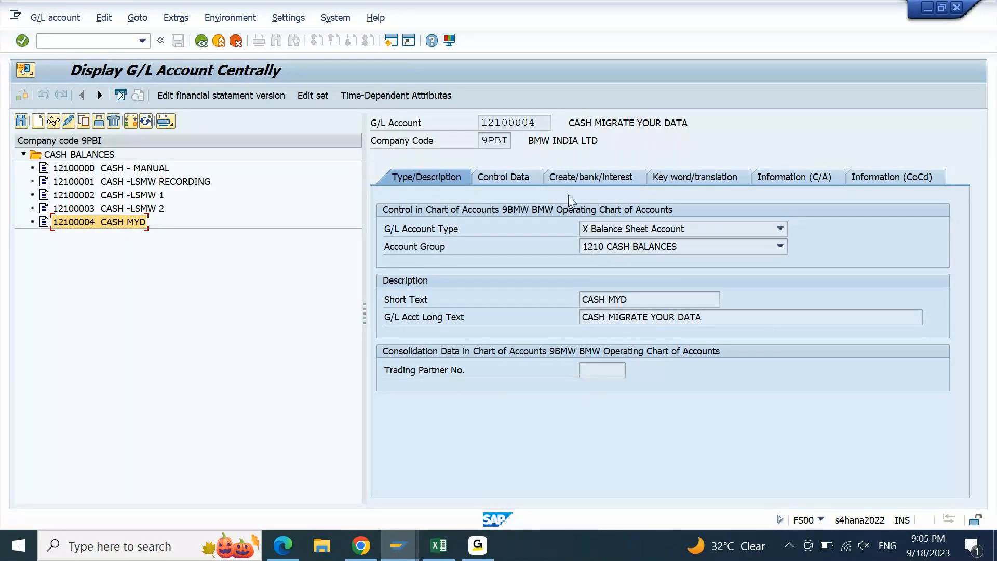
{"action": "left_click", "coordinate": [512, 182]}
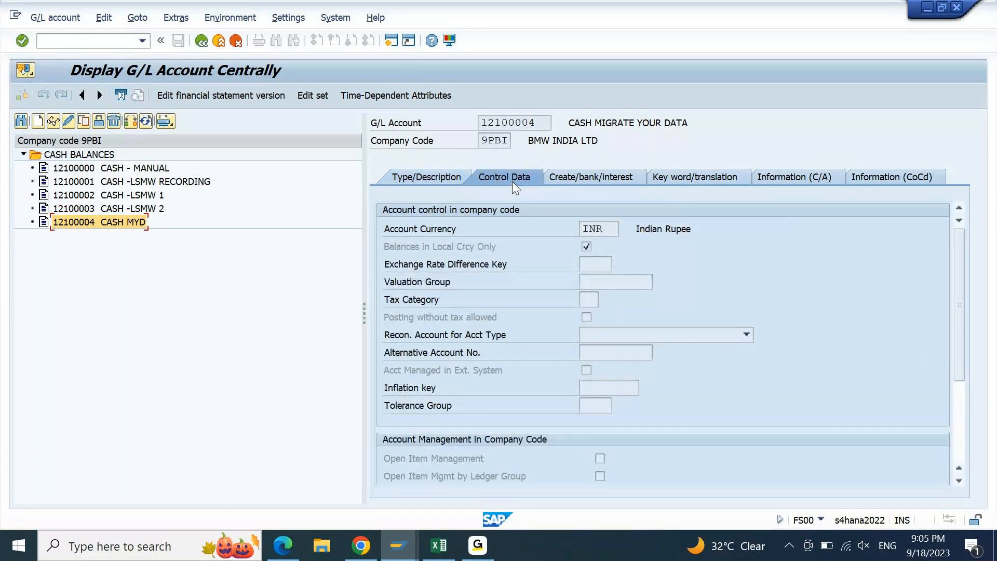
{"action": "left_click", "coordinate": [587, 176]}
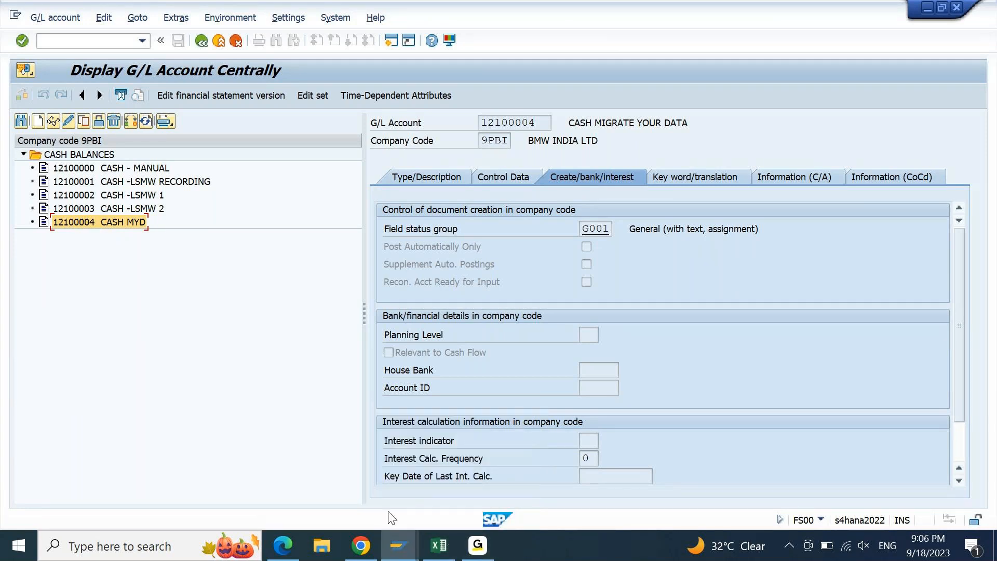
Step: Check the project overview in Chrome, return to account 12100004 in SAP GUI and look through its account group choices
{"action": "left_click", "coordinate": [362, 545]}
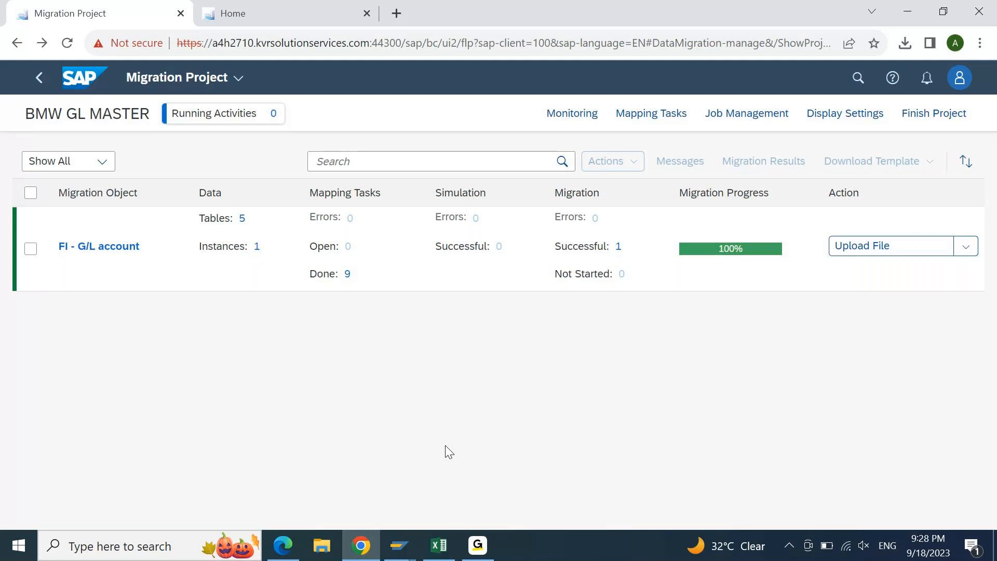
{"action": "left_click", "coordinate": [471, 508]}
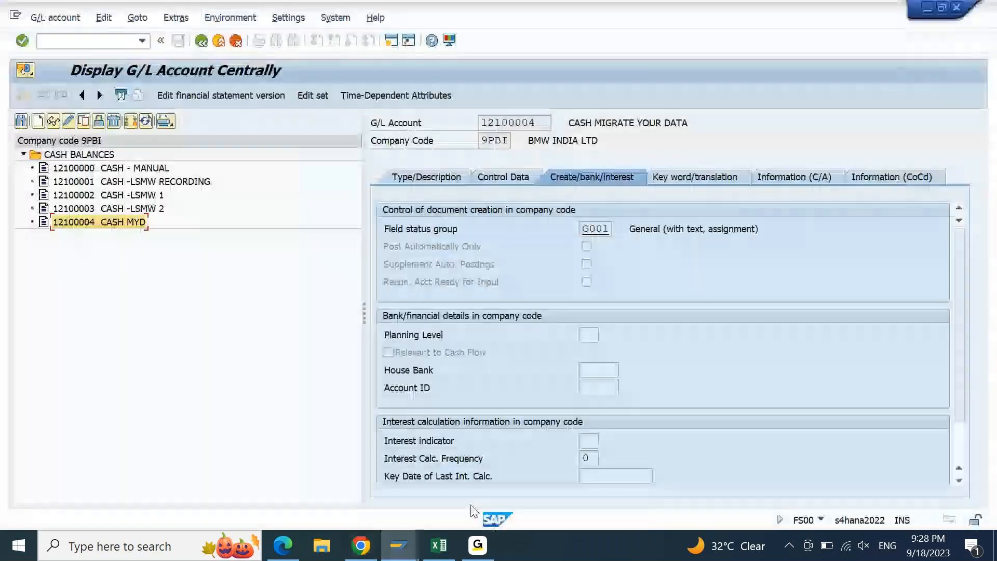
{"action": "left_click", "coordinate": [443, 175]}
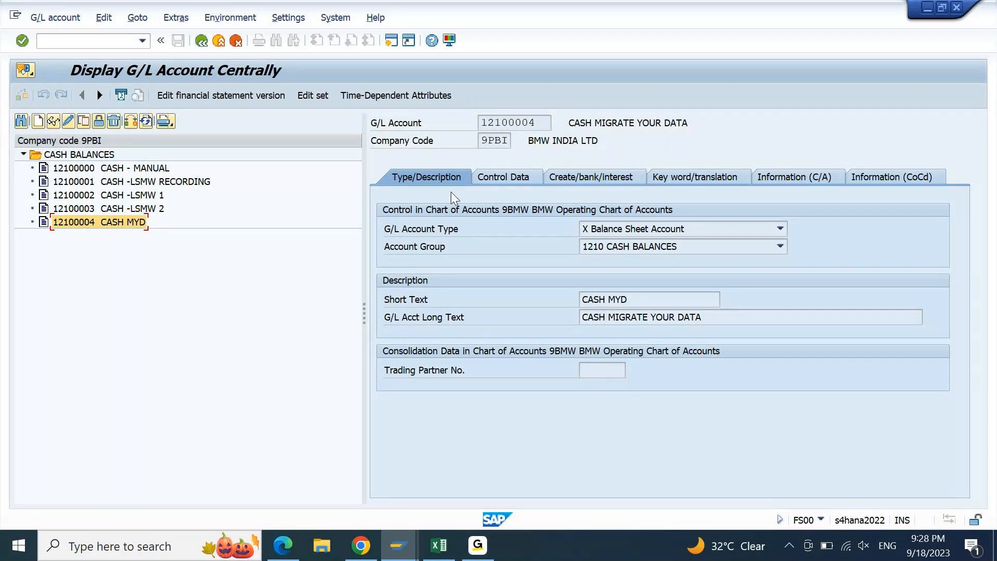
{"action": "left_click", "coordinate": [722, 246]}
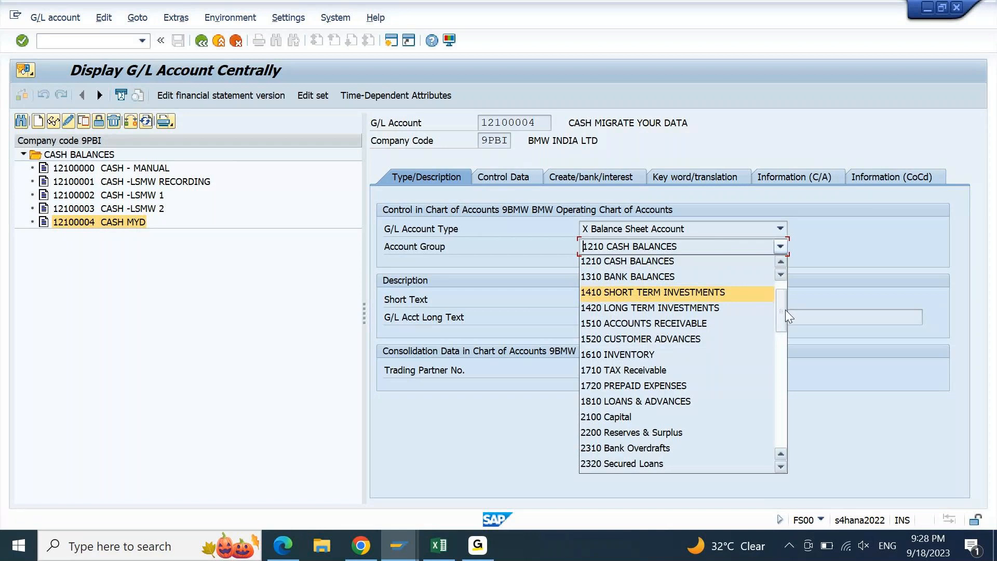
{"action": "left_click", "coordinate": [790, 272]}
{"action": "left_click", "coordinate": [781, 247]}
{"action": "left_click_drag", "start_coordinate": [782, 304], "coordinate": [780, 436]}
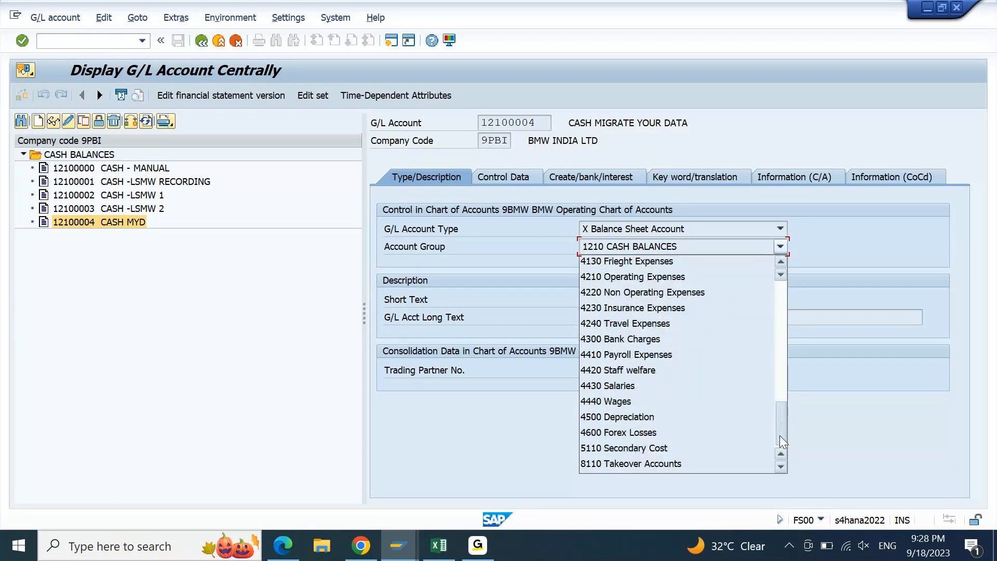
Step: Start creating G/L account 44300000 in company code 9PBI
{"action": "left_click", "coordinate": [41, 123]}
{"action": "left_click", "coordinate": [38, 122]}
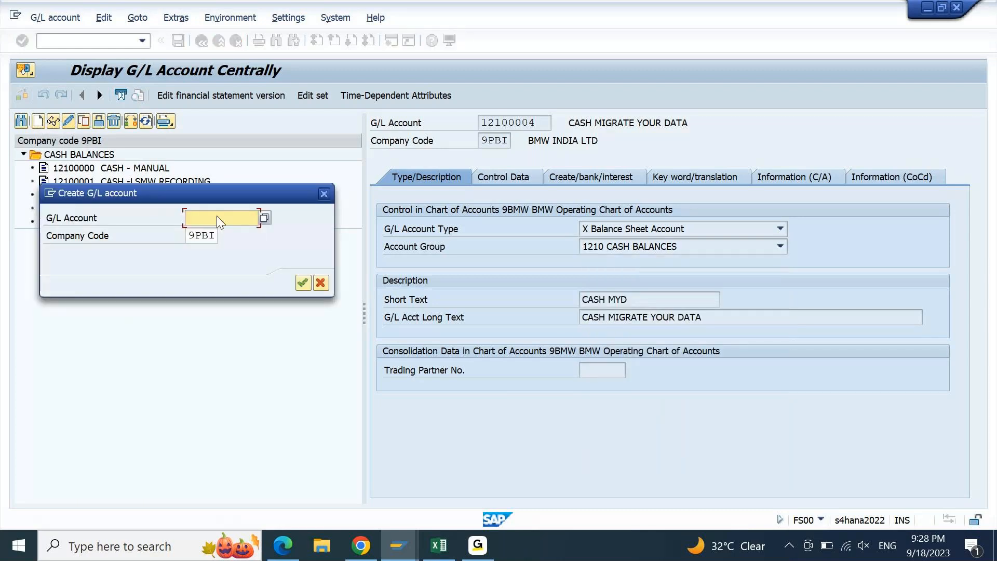
{"action": "type", "text": "44300000"}
{"action": "key", "text": "Return"}
Step: Set the new account's type to N Nonoperating Expense or Income and its account group to 4430 Salaries
{"action": "left_click", "coordinate": [715, 227]}
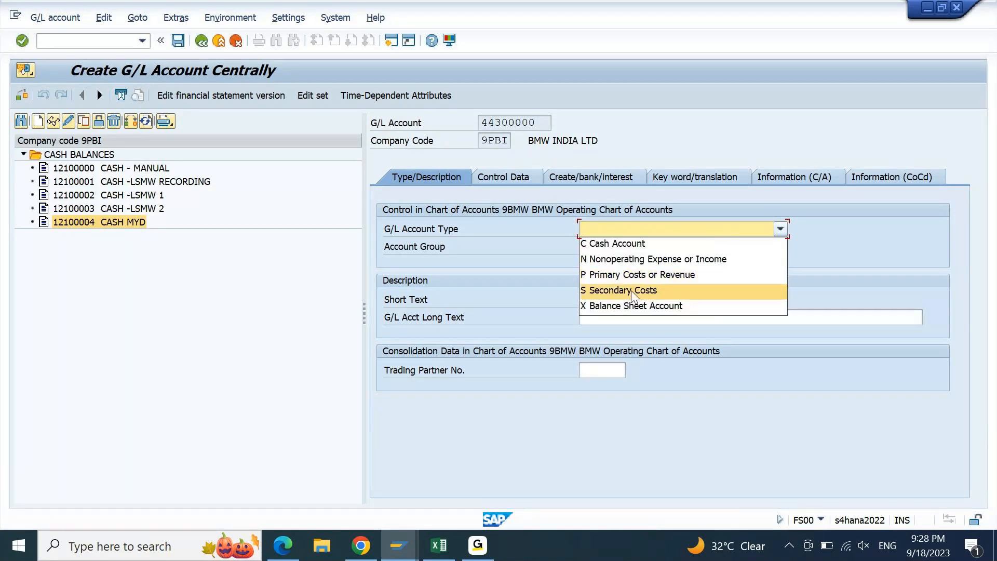
{"action": "left_click", "coordinate": [688, 260]}
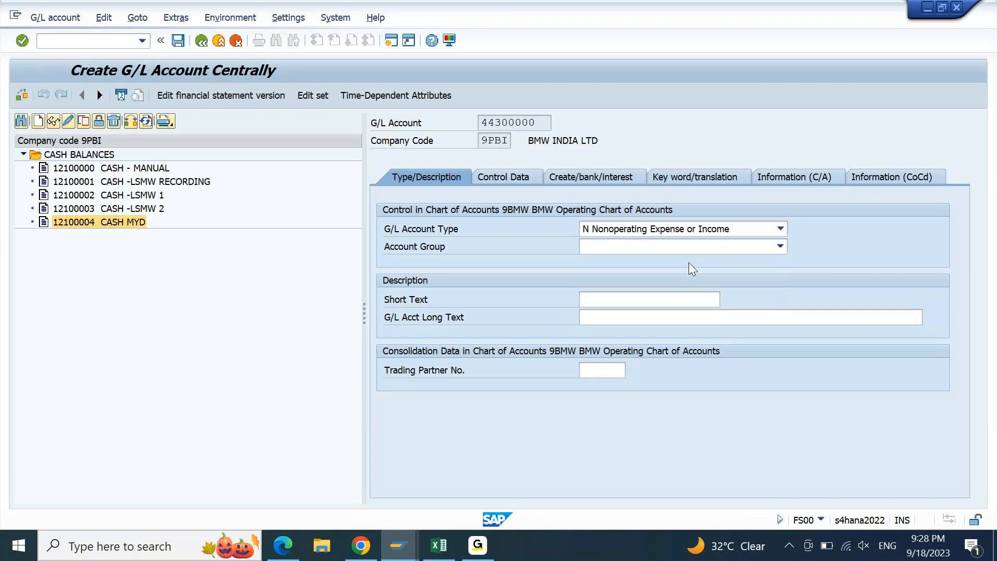
{"action": "left_click", "coordinate": [737, 247]}
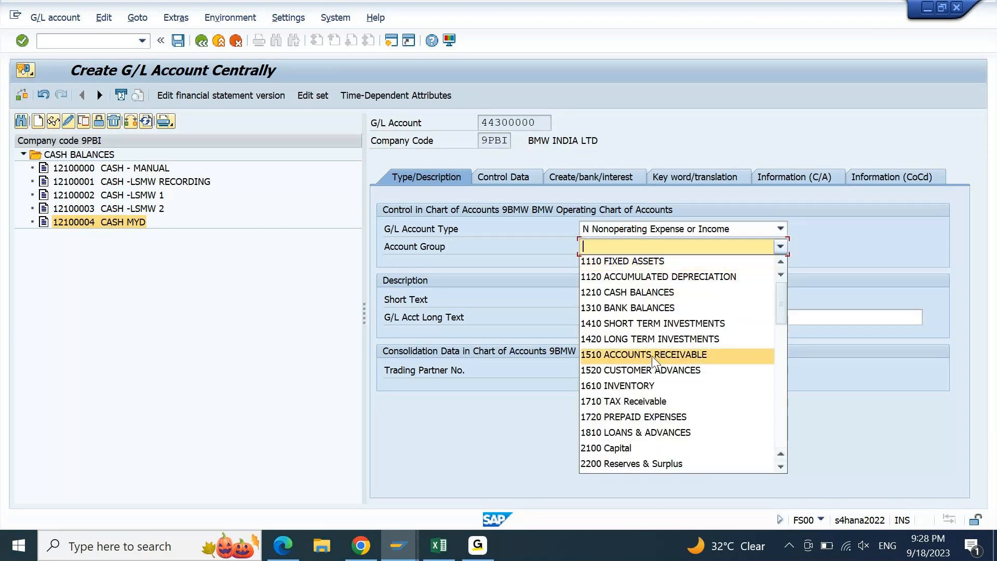
{"action": "scroll", "coordinate": [653, 356], "scroll_direction": "down", "scroll_amount": 8}
{"action": "scroll", "coordinate": [653, 357], "scroll_direction": "down", "scroll_amount": 1}
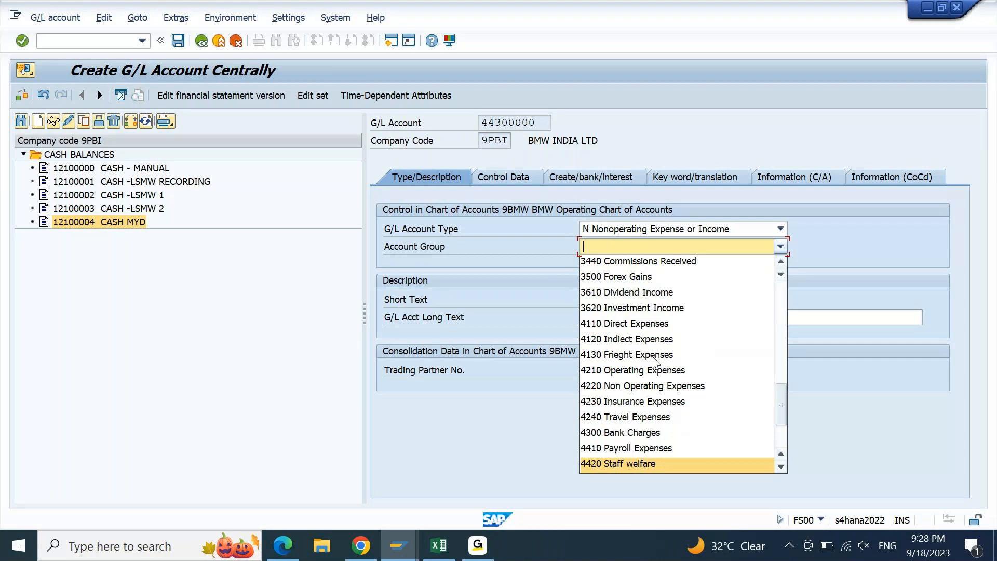
{"action": "key", "text": "Down"}
{"action": "key", "text": "Return"}
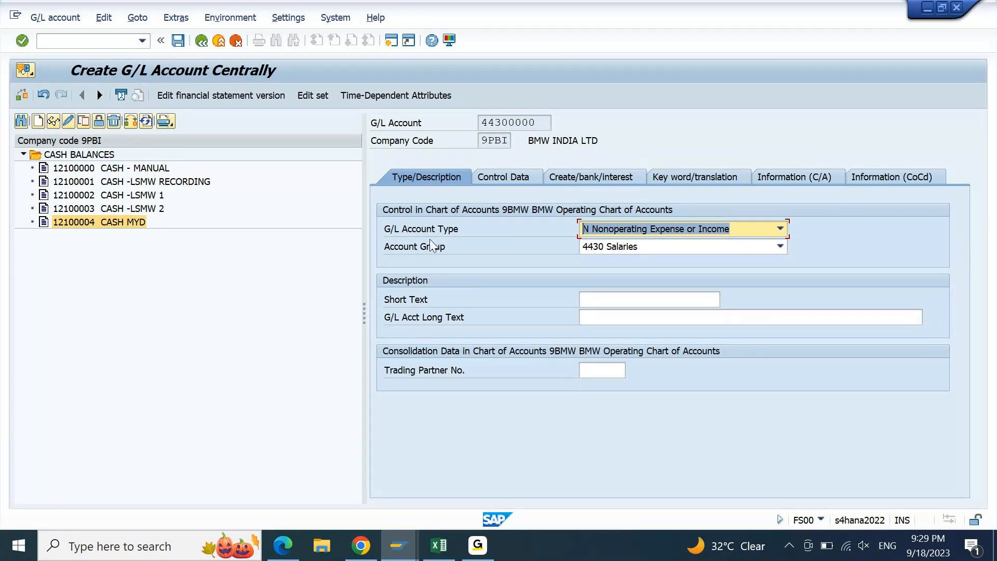
Step: Open transaction OB53 in a new session for chart of accounts 9BMW and arrange its window beside the G/L account form
{"action": "left_click", "coordinate": [391, 41]}
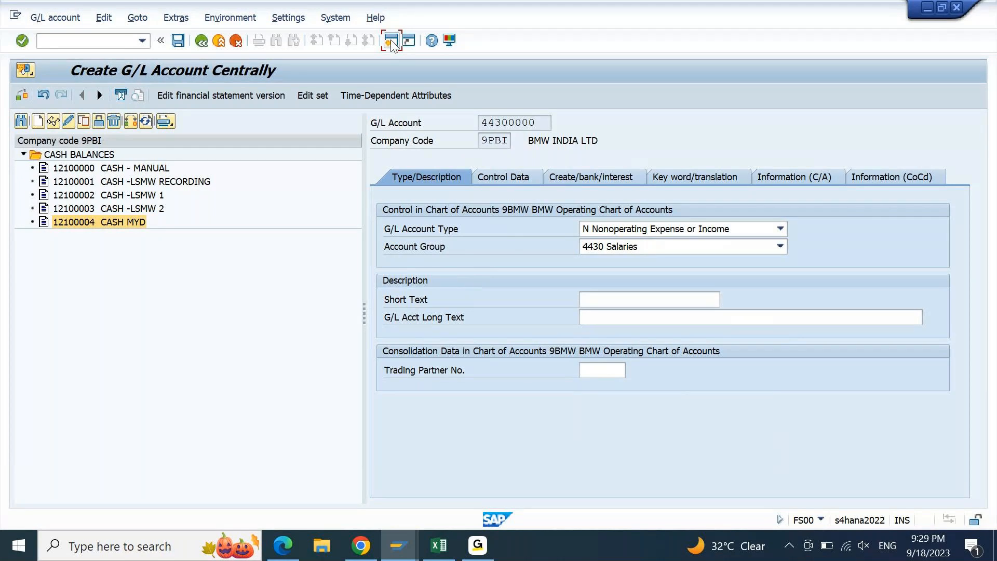
{"action": "type", "text": "OB"}
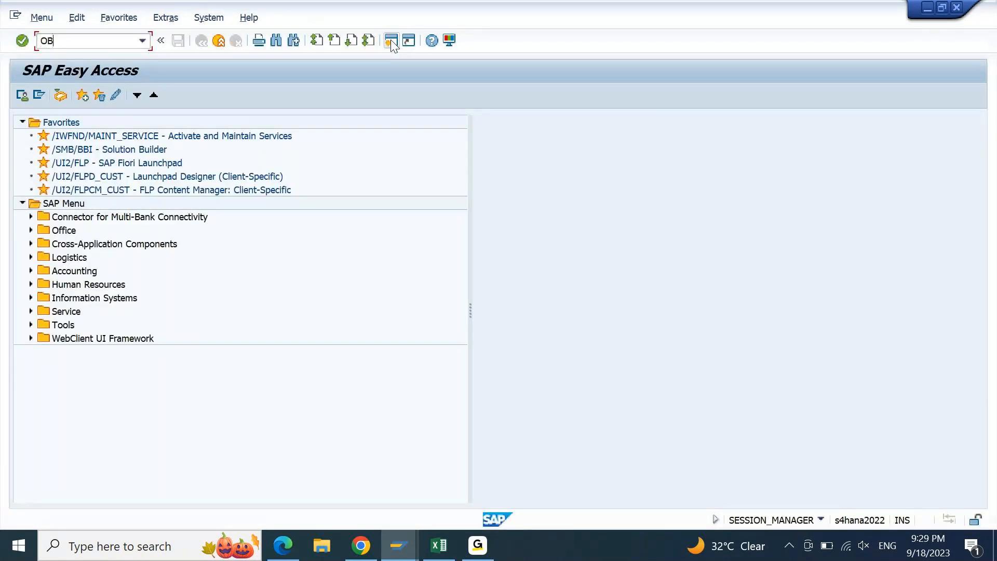
{"action": "type", "text": "53"}
{"action": "key", "text": "Return"}
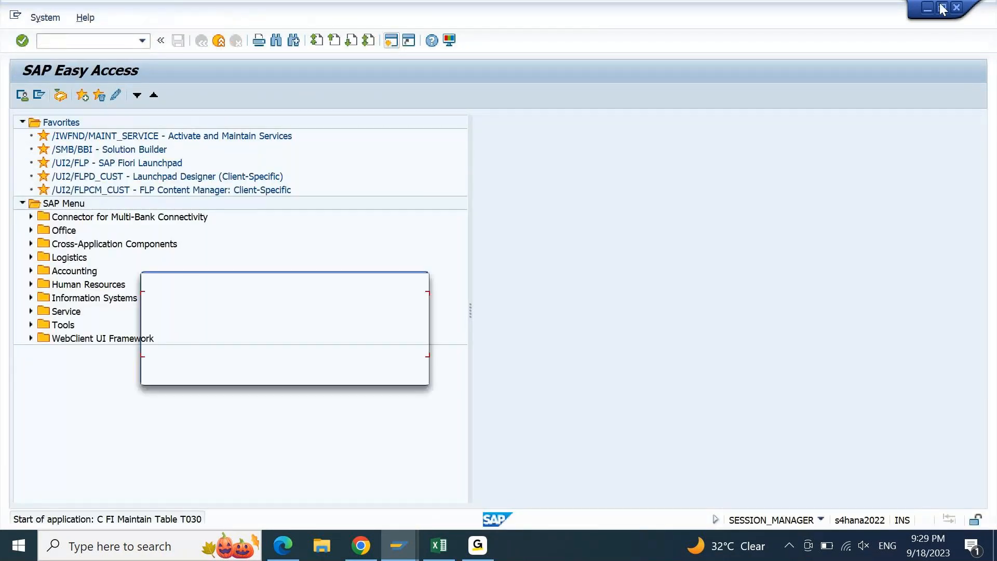
{"action": "key", "text": "Return"}
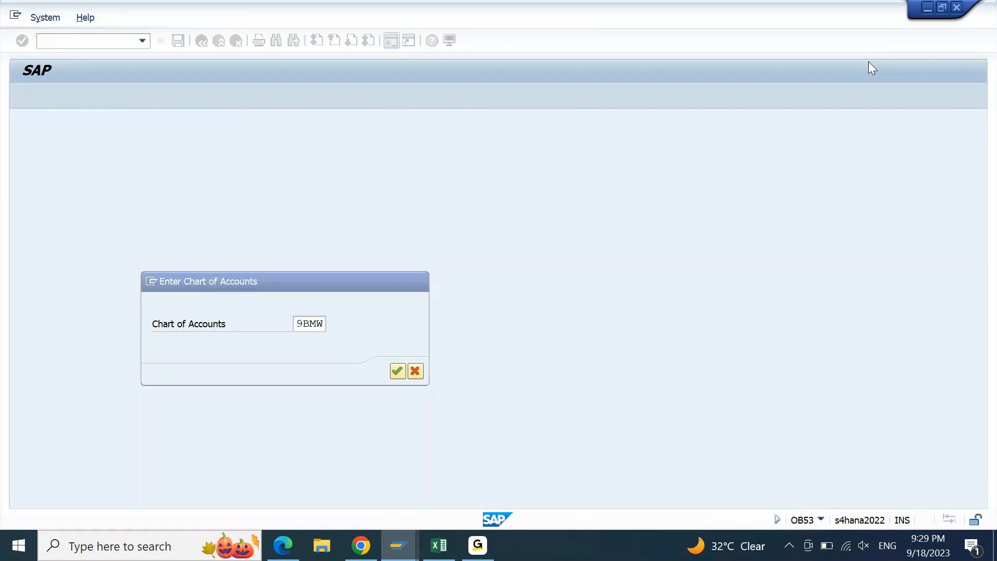
{"action": "left_click", "coordinate": [942, 7]}
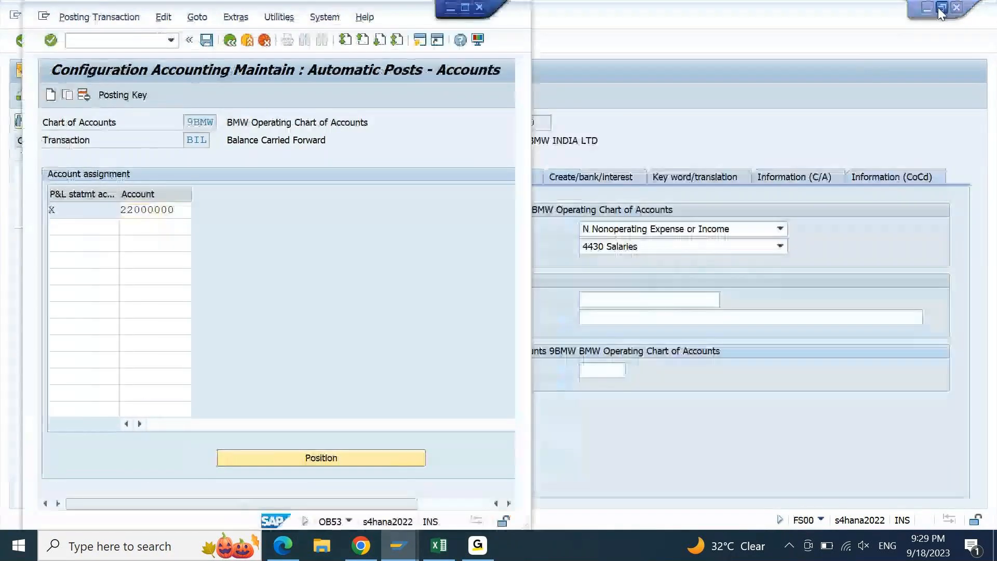
{"action": "mouse_move", "coordinate": [397, 18]}
{"action": "left_mouse_down"}
{"action": "mouse_move", "coordinate": [396, 40]}
{"action": "mouse_move", "coordinate": [314, 23]}
{"action": "mouse_move", "coordinate": [357, 10]}
{"action": "mouse_move", "coordinate": [386, 20]}
{"action": "left_mouse_up"}
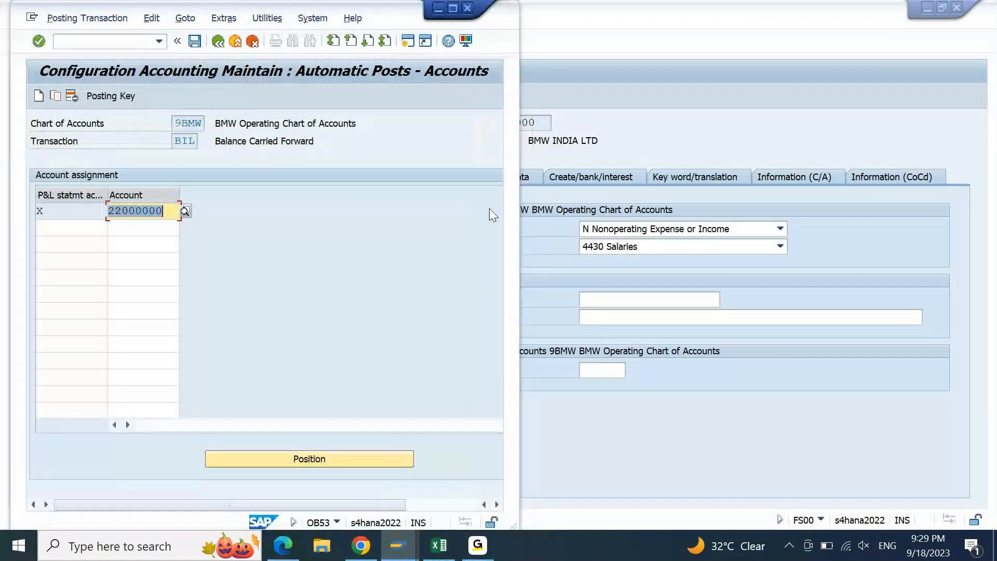
{"action": "left_click_drag", "start_coordinate": [519, 215], "coordinate": [424, 210]}
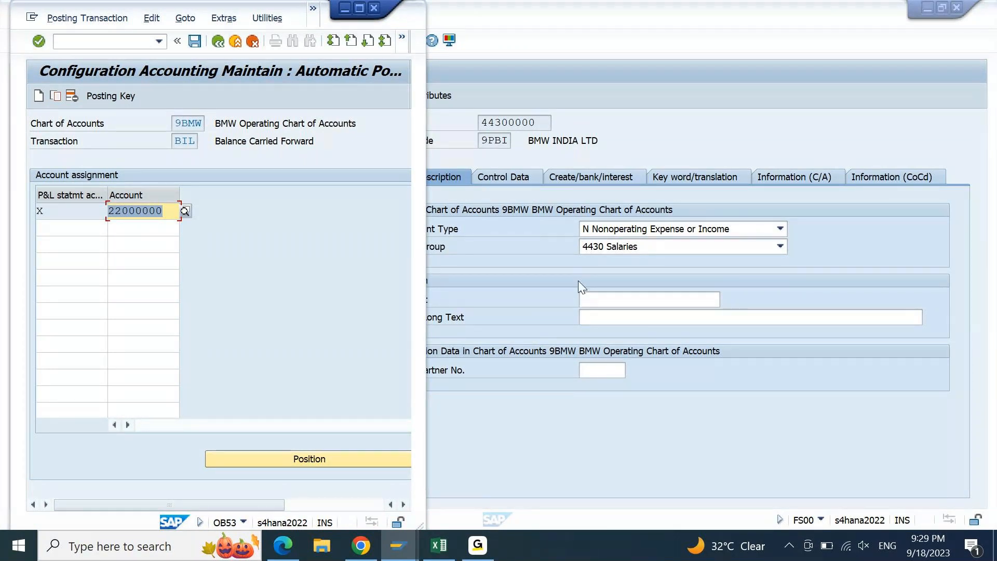
Step: Add P&L statement account type Y with retained earnings account 22000001 for chart 9BMW and save it to customizing request A4HK900548
{"action": "left_click", "coordinate": [99, 228]}
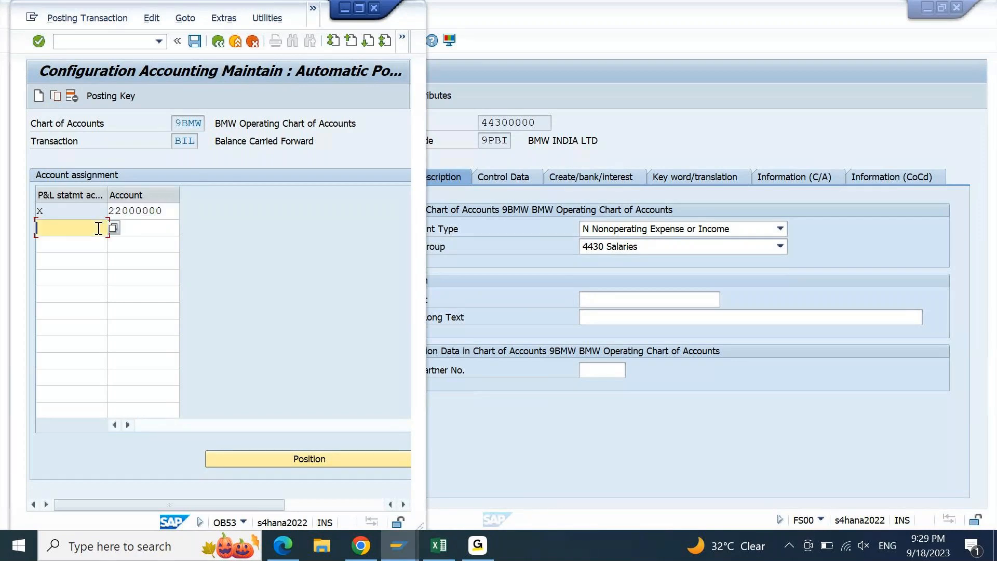
{"action": "type", "text": "Y"}
{"action": "key", "text": "shift+Tab"}
{"action": "key", "text": "ctrl+c"}
{"action": "key", "text": "Down"}
{"action": "key", "text": "ctrl+v"}
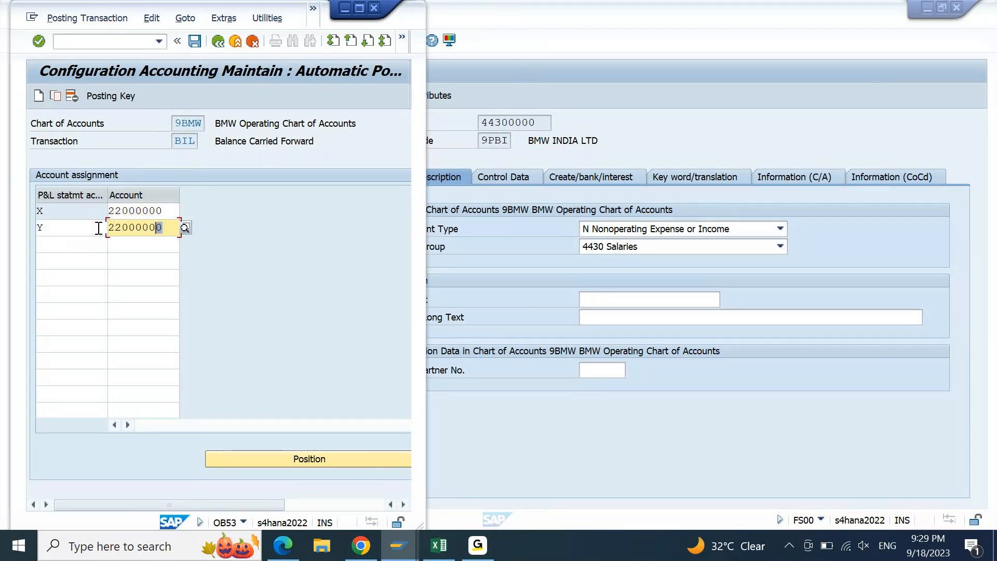
{"action": "type", "text": "1"}
{"action": "key", "text": "Return"}
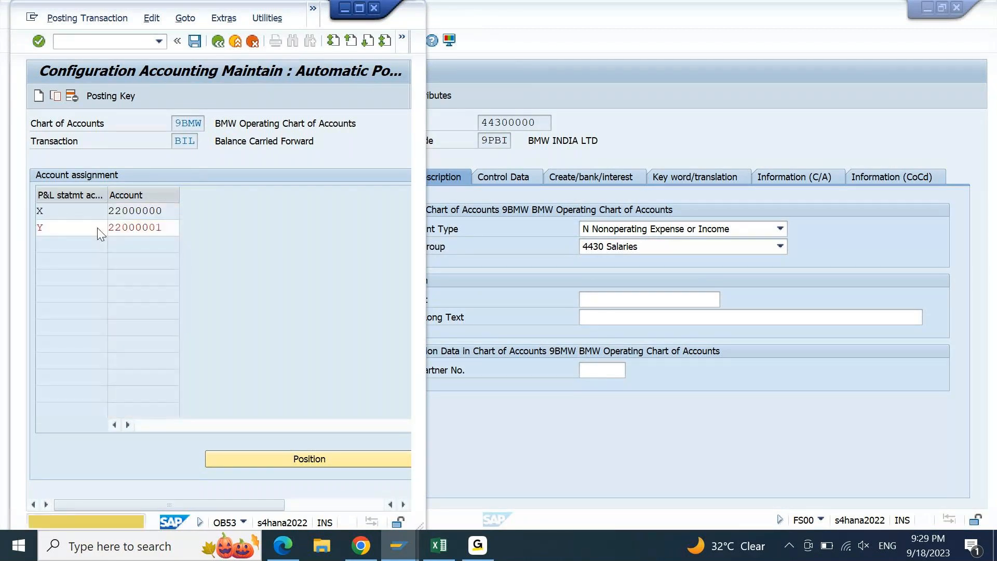
{"action": "key", "text": "Return"}
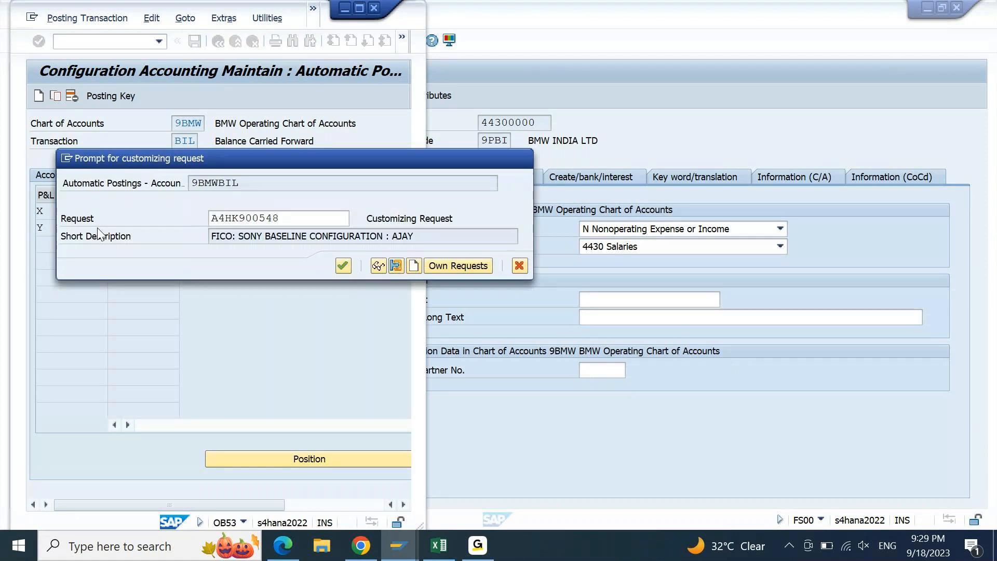
{"action": "key", "text": "Return"}
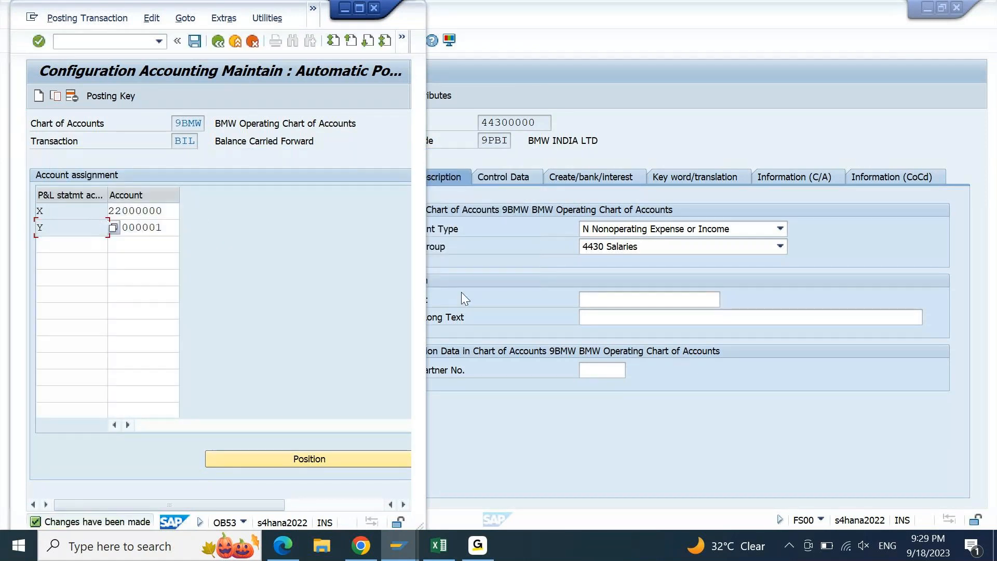
Step: Return to the FS00 window and start creating G/L account 44300001 for company code 9PBI in a new session
{"action": "left_click", "coordinate": [461, 292]}
{"action": "left_click", "coordinate": [100, 39]}
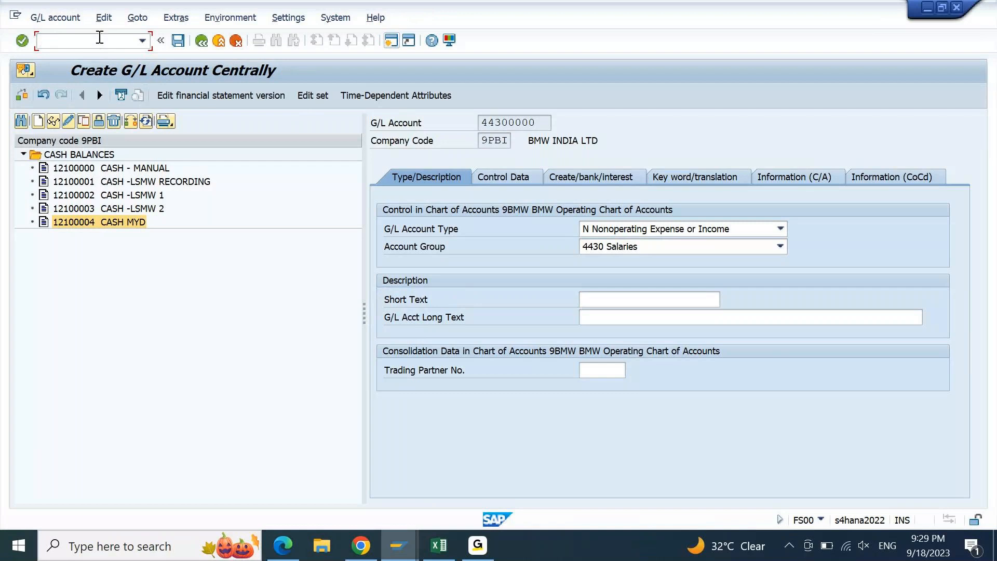
{"action": "left_click", "coordinate": [391, 41]}
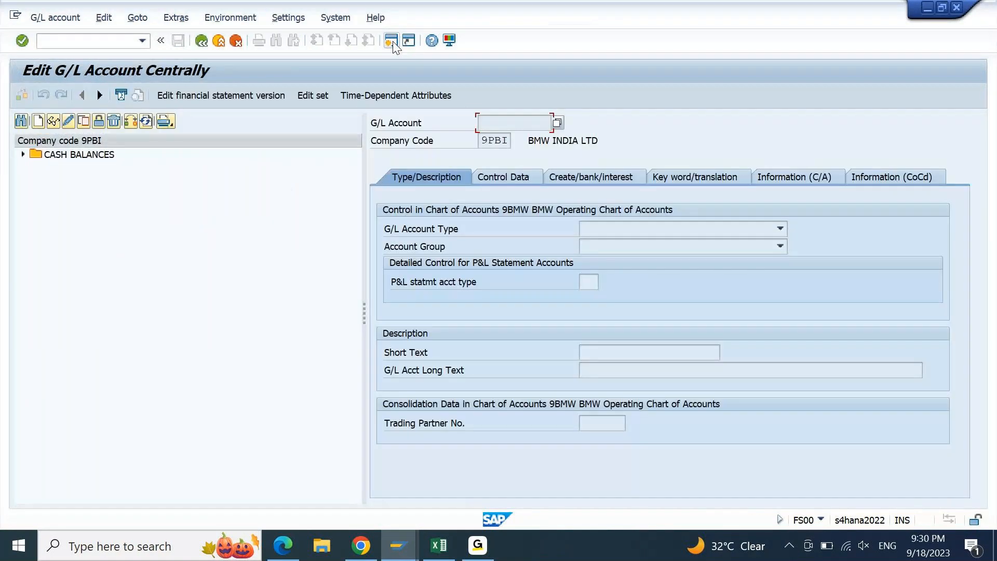
{"action": "left_click", "coordinate": [39, 122]}
{"action": "type", "text": "44300000"}
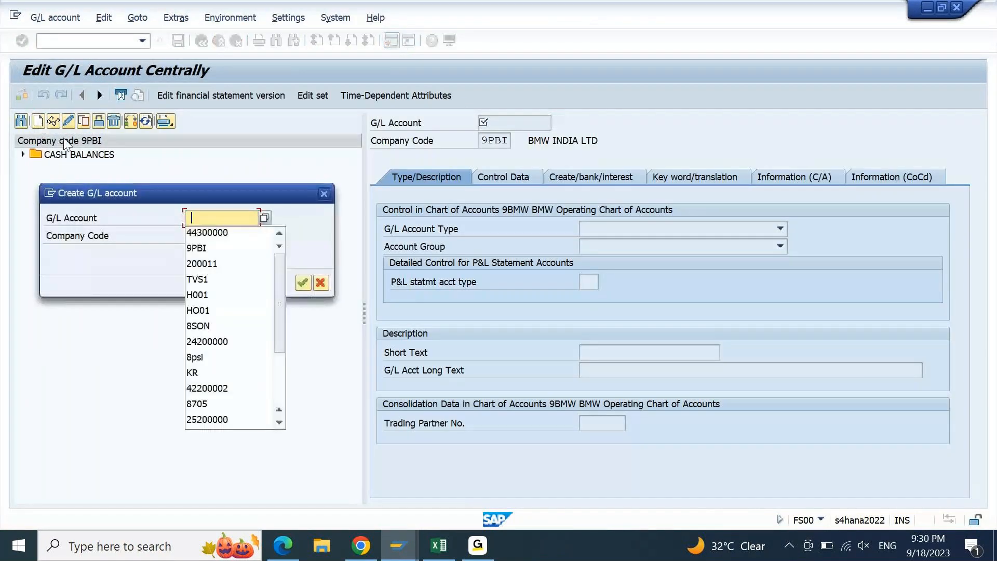
{"action": "key", "text": "Tab"}
{"action": "key", "text": "shift+Tab"}
{"action": "key", "text": "BackSpace"}
{"action": "type", "text": "1"}
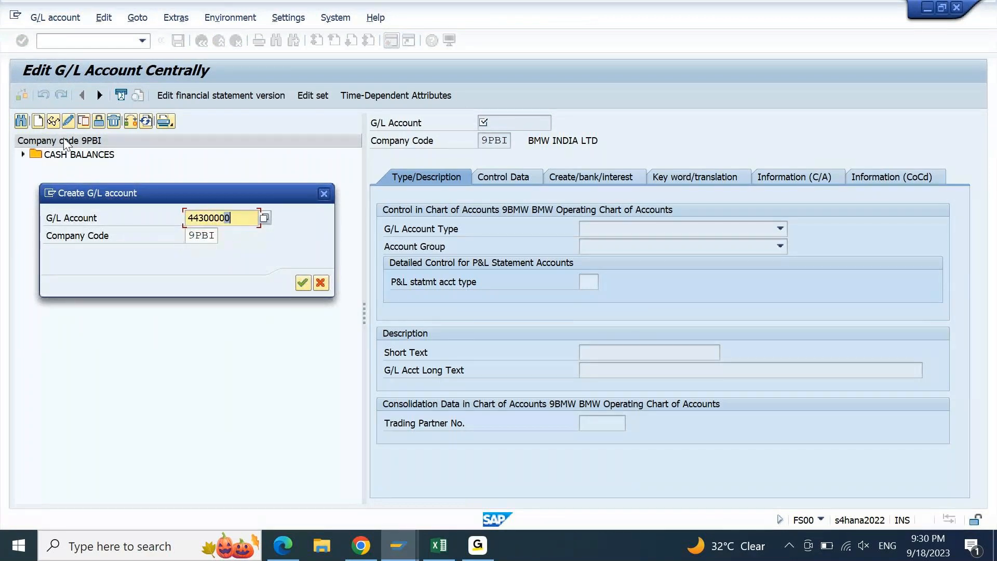
{"action": "key", "text": "Return"}
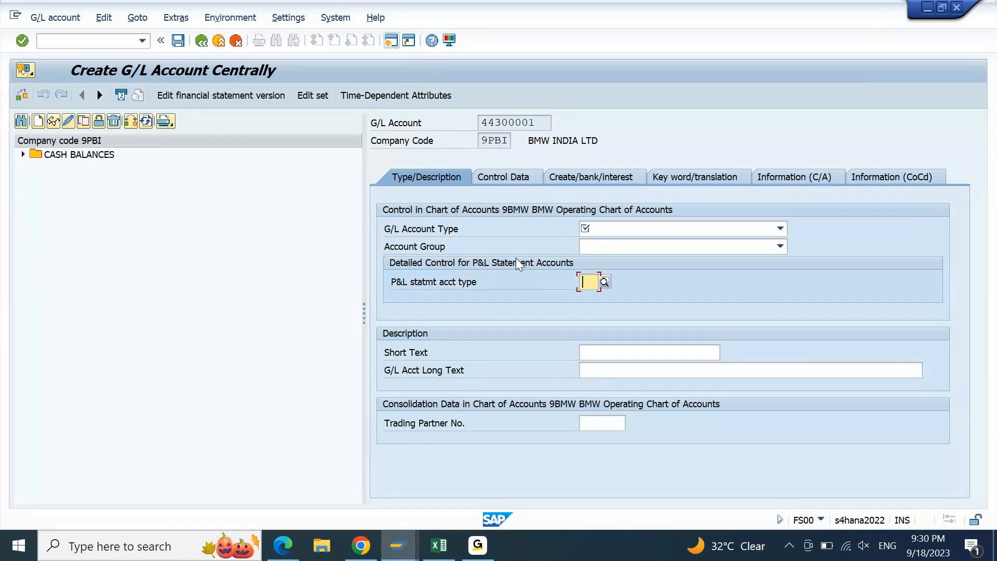
Step: Arrange the new session beside the 44300000 form, view the P&L statement account type choices, and close that session
{"action": "left_click", "coordinate": [942, 7]}
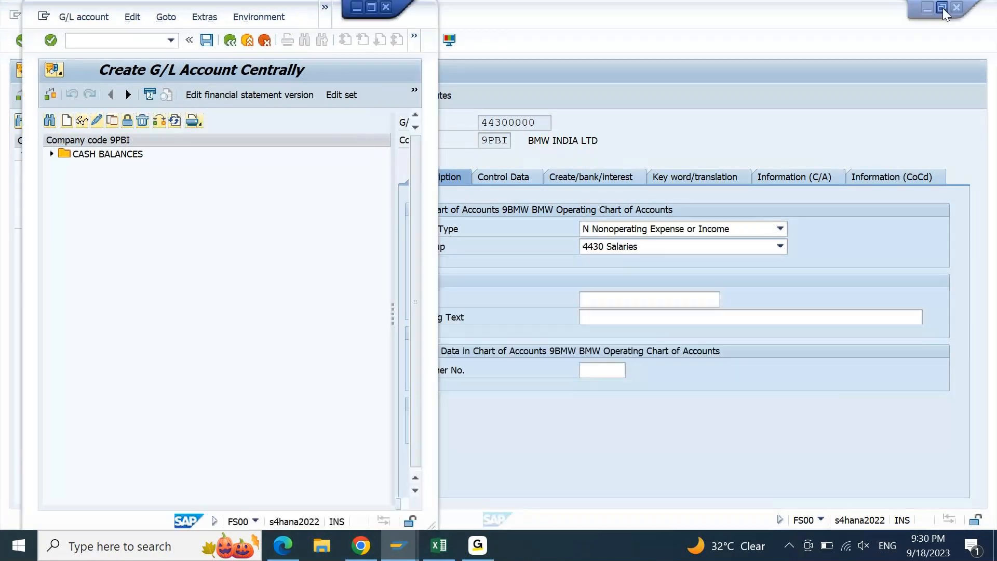
{"action": "left_click_drag", "start_coordinate": [393, 232], "coordinate": [145, 229]}
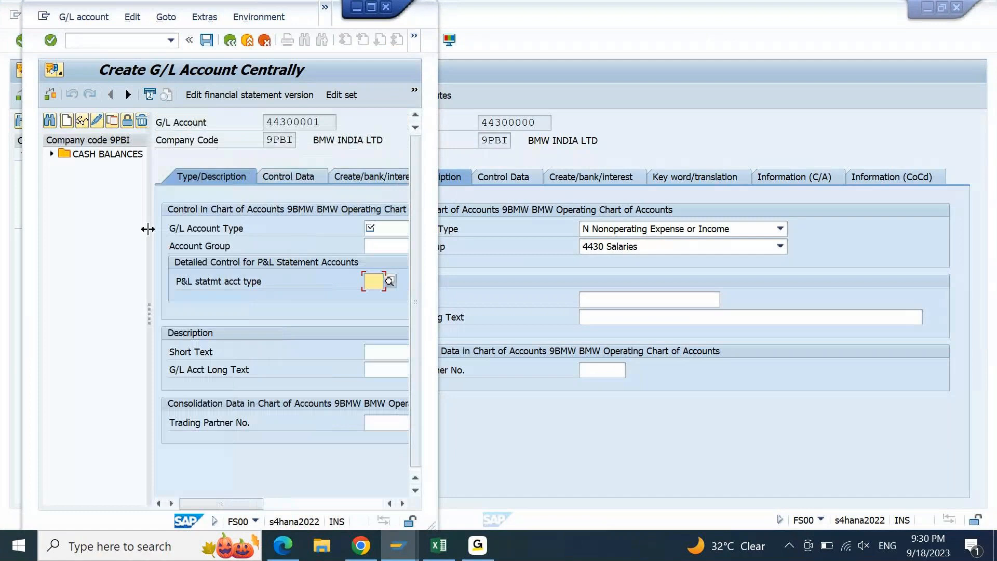
{"action": "left_click", "coordinate": [372, 282]}
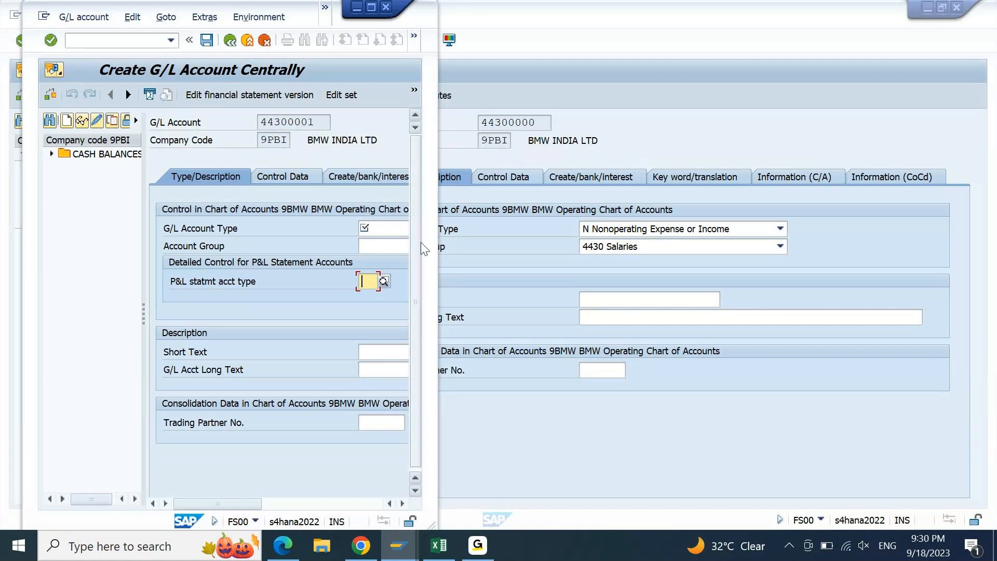
{"action": "left_click", "coordinate": [384, 282]}
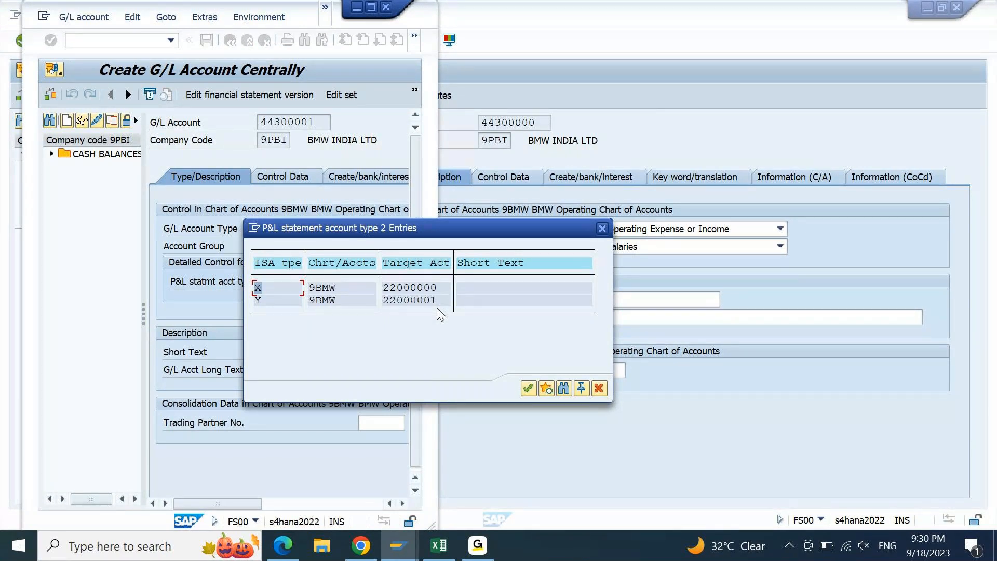
{"action": "left_click", "coordinate": [601, 230]}
{"action": "left_click", "coordinate": [387, 10]}
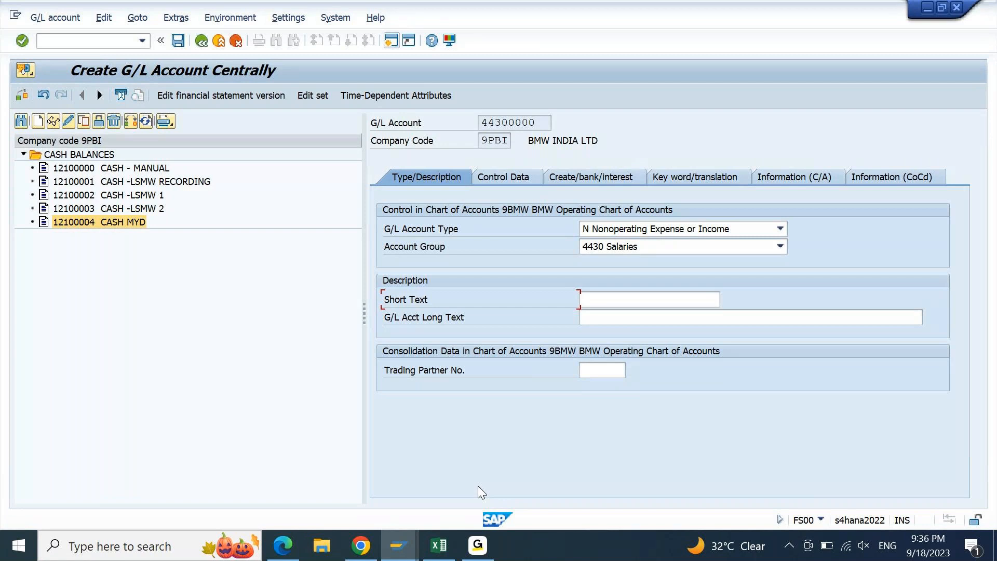
Step: Leave the creation of G/L account 44300000 without saving the changes and exit FS00
{"action": "key", "text": "shift+F3"}
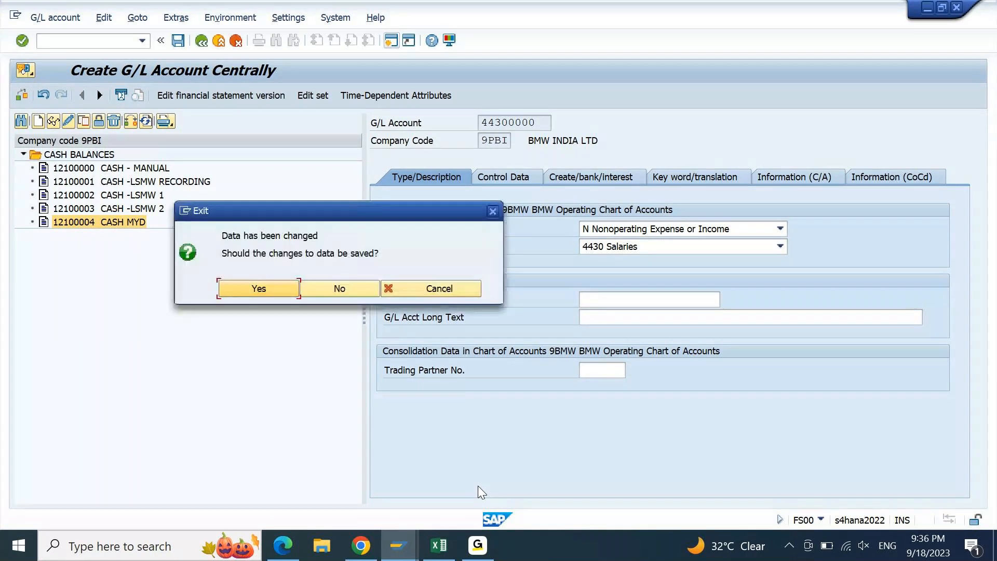
{"action": "key", "text": "Tab"}
{"action": "key", "text": "Return"}
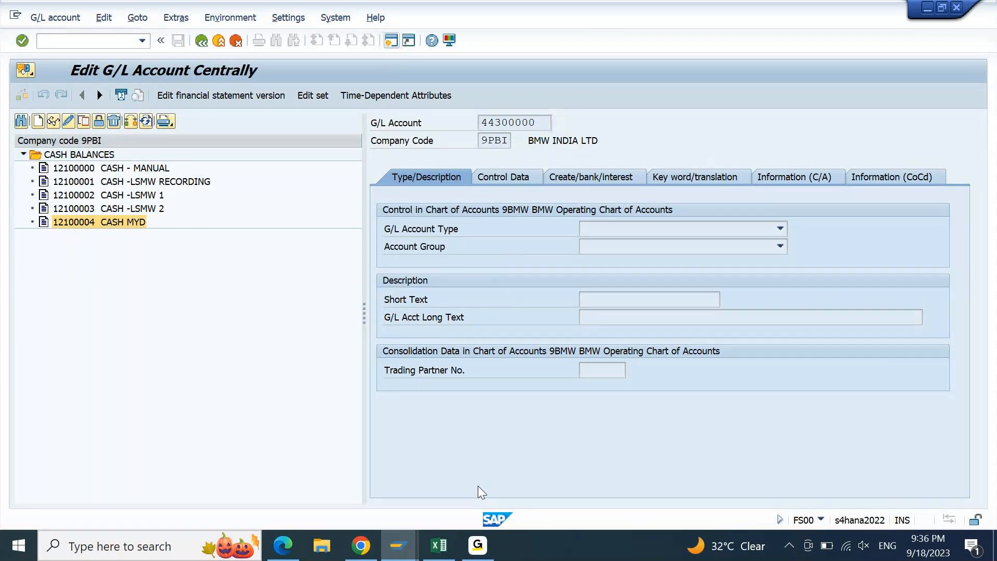
{"action": "key", "text": "shift+F3"}
Step: Open the balance carryforward transaction FAGLGVTR, entering the account password at the remote logon
{"action": "left_click", "coordinate": [111, 37]}
{"action": "type", "text": "FAGLGVTR"}
{"action": "key", "text": "Return"}
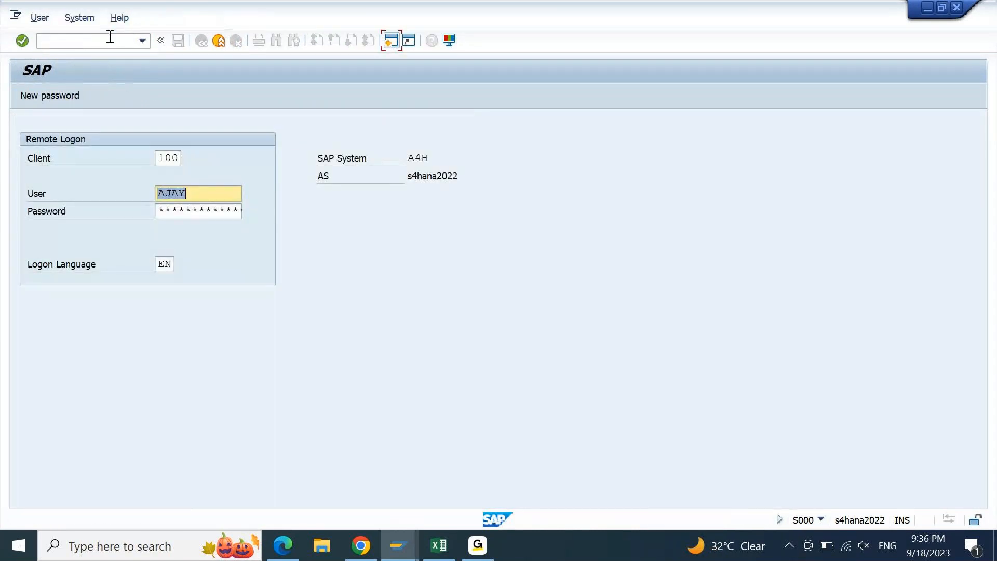
{"action": "key", "text": "Tab"}
{"action": "type", "text": "******"}
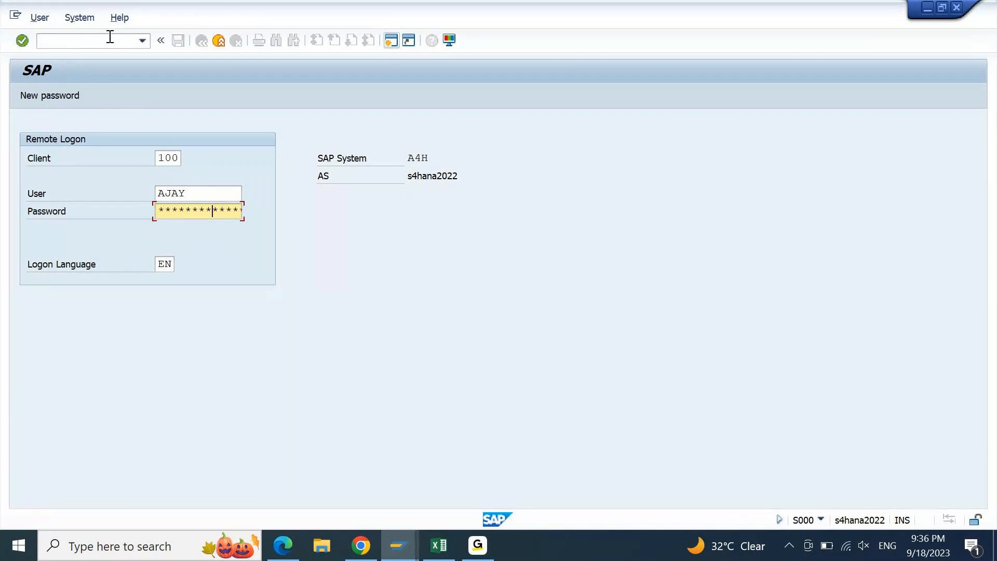
{"action": "key", "text": "Return"}
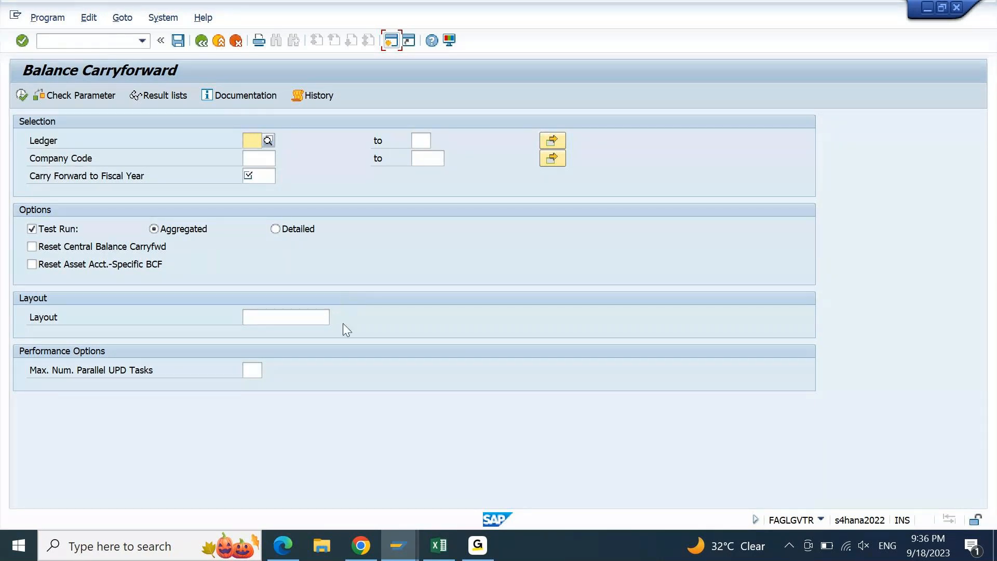
Step: Switch to SAP Logon and try to connect to the ECC system, declining the detailed error description
{"action": "left_click", "coordinate": [396, 545]}
{"action": "left_click", "coordinate": [295, 487]}
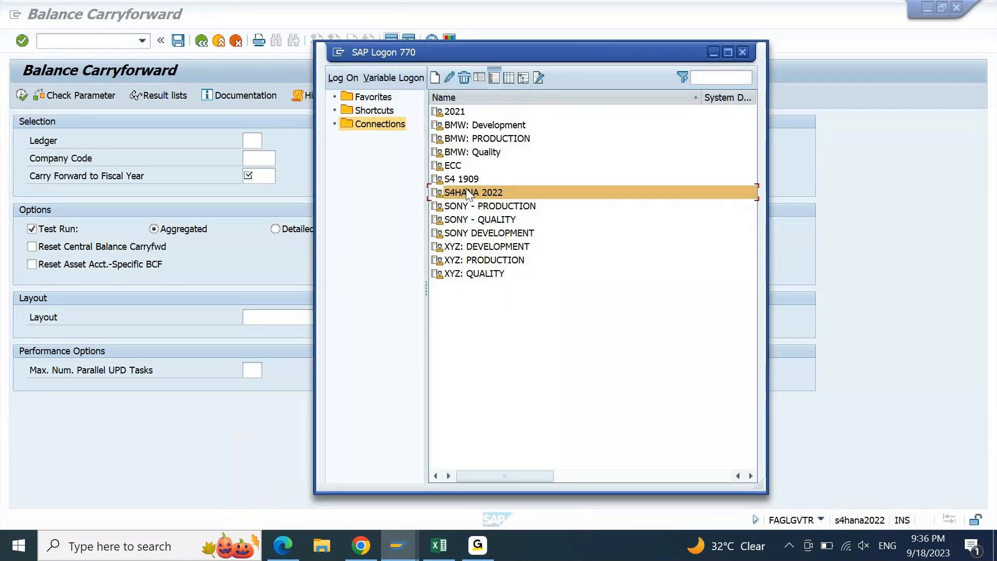
{"action": "left_click", "coordinate": [453, 167]}
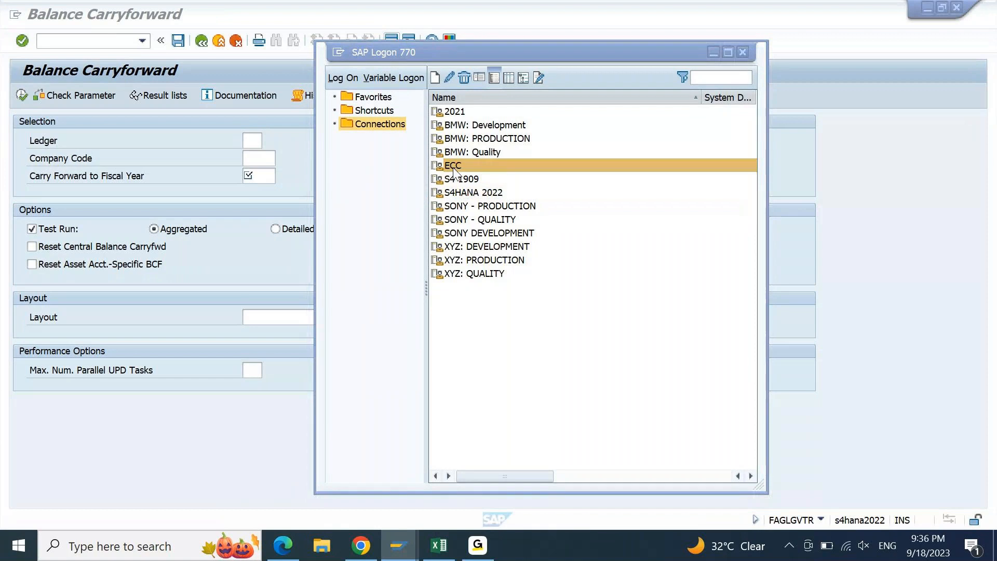
{"action": "double_click", "coordinate": [453, 166]}
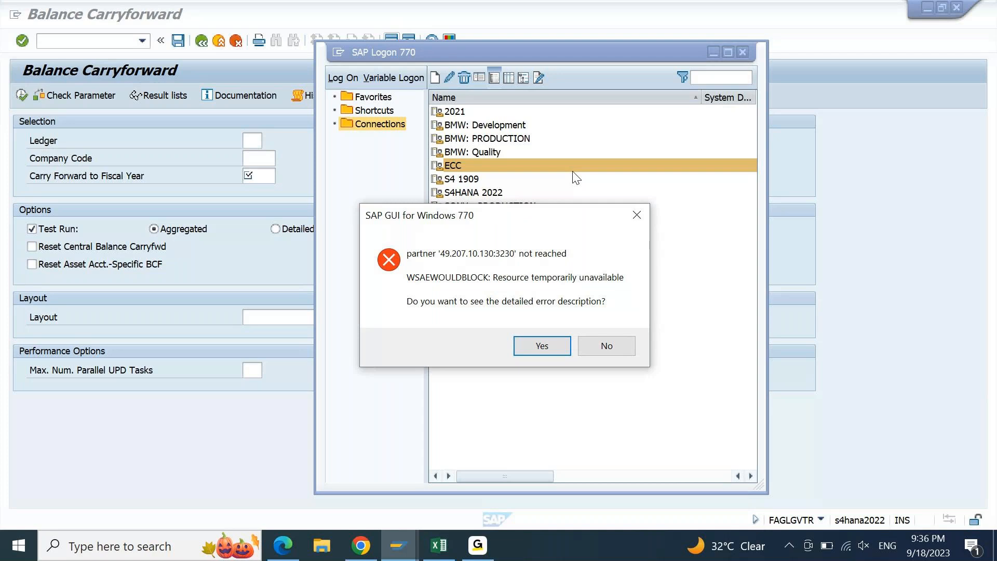
{"action": "key", "text": "Tab"}
{"action": "key", "text": "Return"}
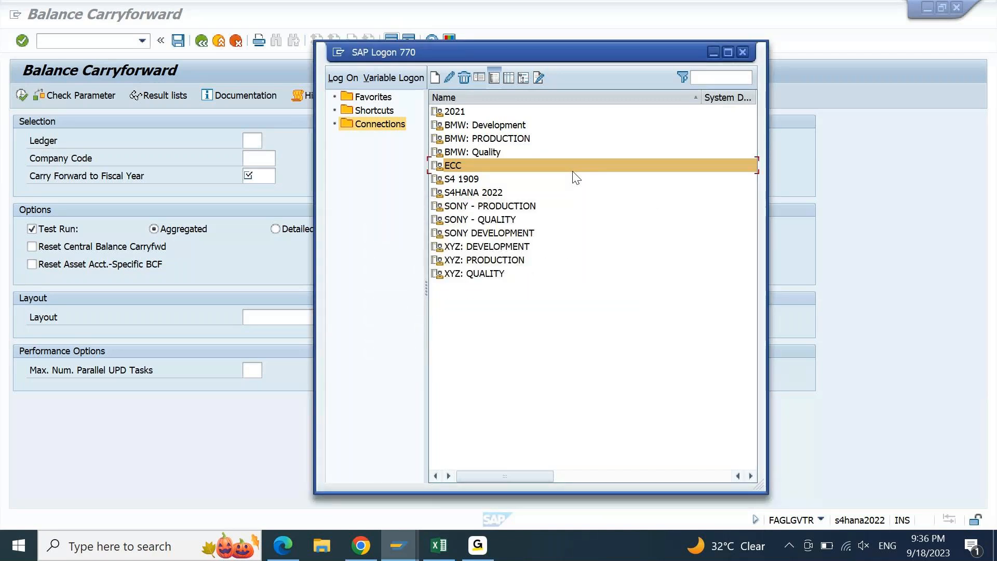